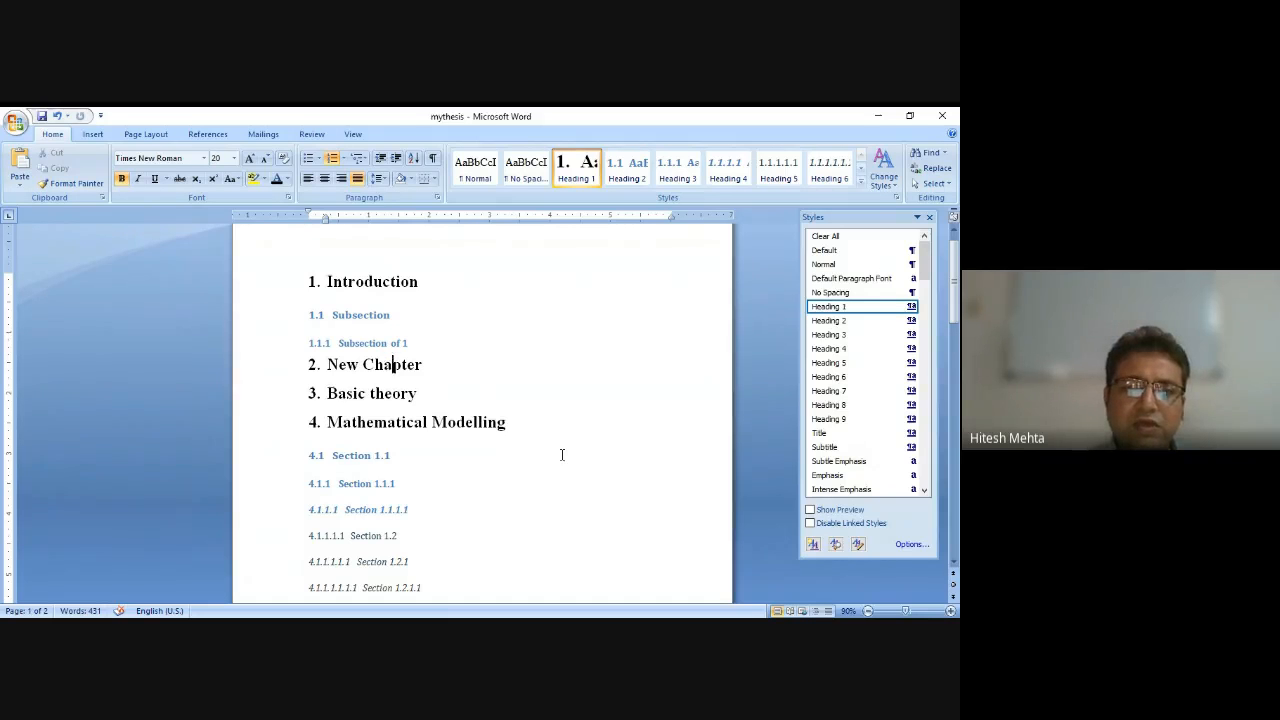
Add an empty paragraph before the DFIG paragraph at the top of page 2.
{"action": "scroll", "coordinate": [562, 455], "scroll_direction": "down", "scroll_amount": 10}
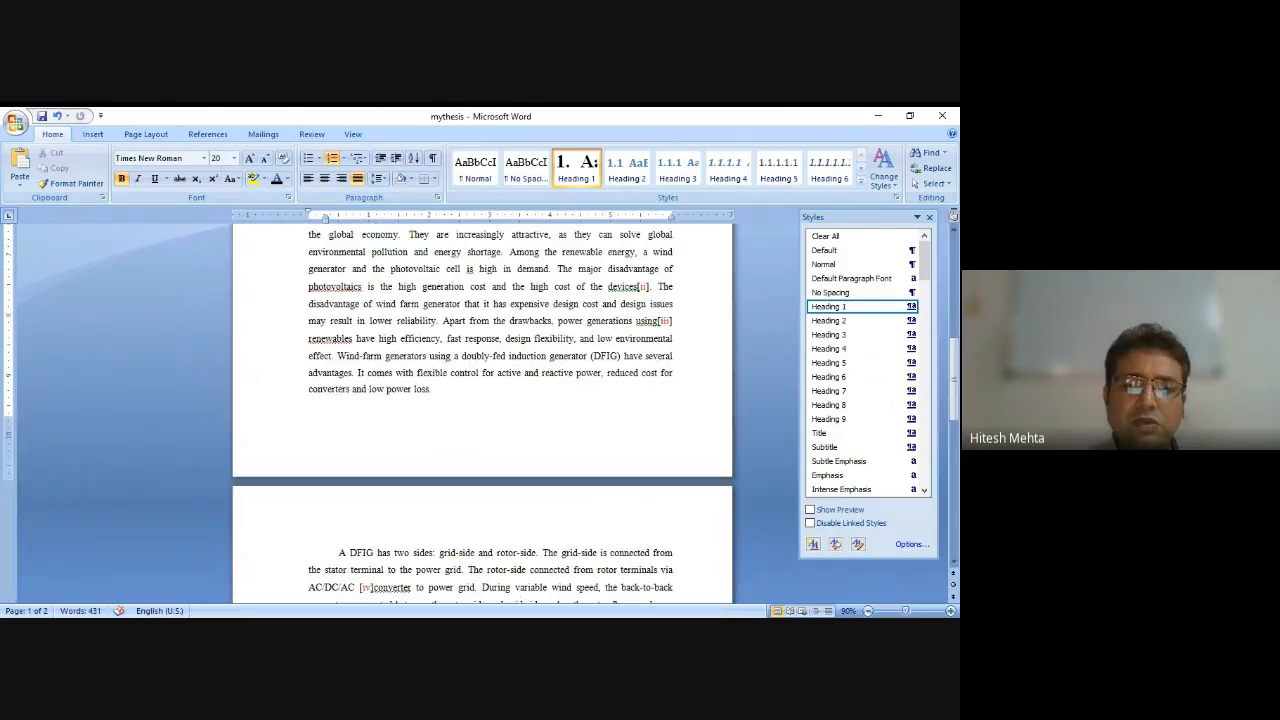
{"action": "key", "text": "alt+Tab"}
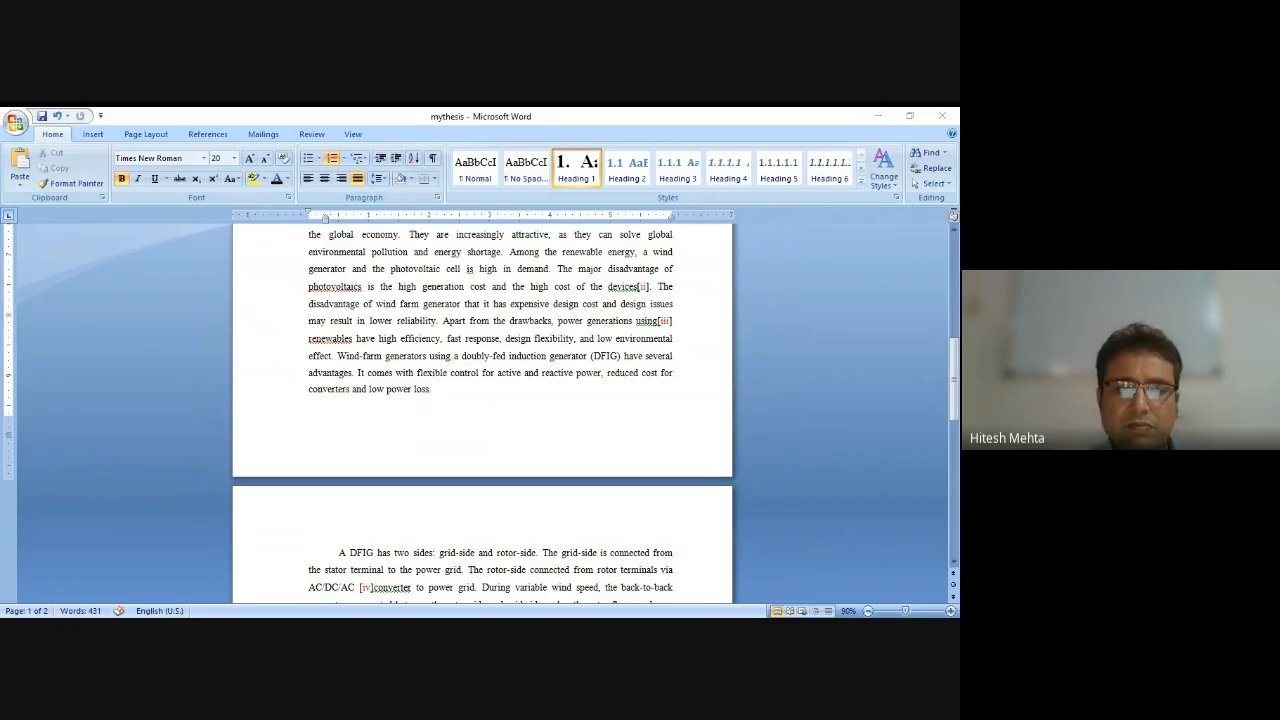
{"action": "key", "text": "alt+Tab"}
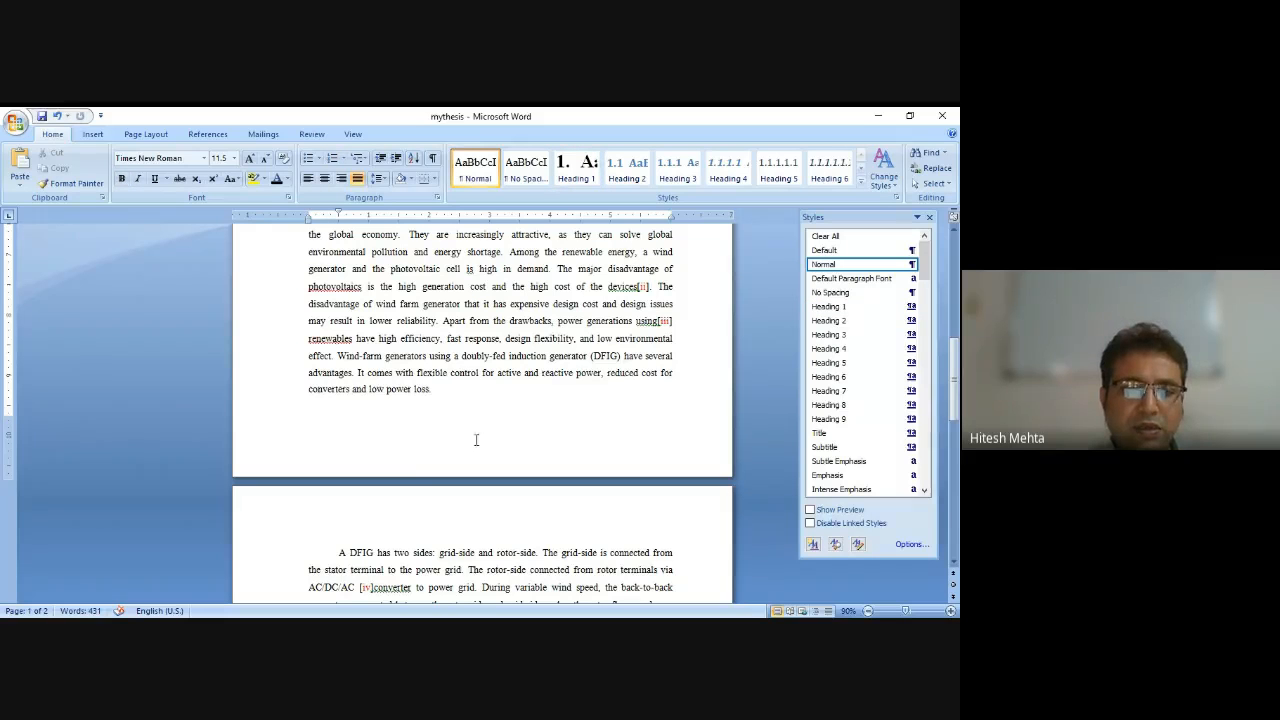
{"action": "left_click", "coordinate": [340, 551]}
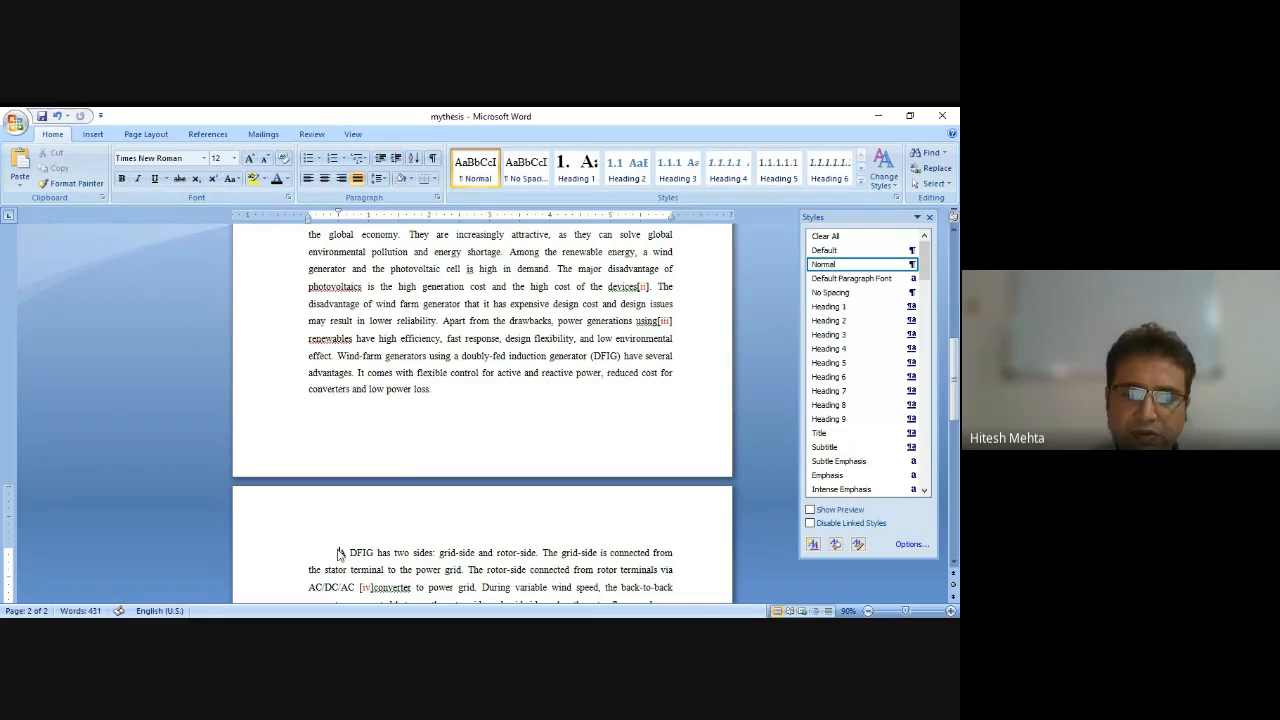
{"action": "key", "text": "Return"}
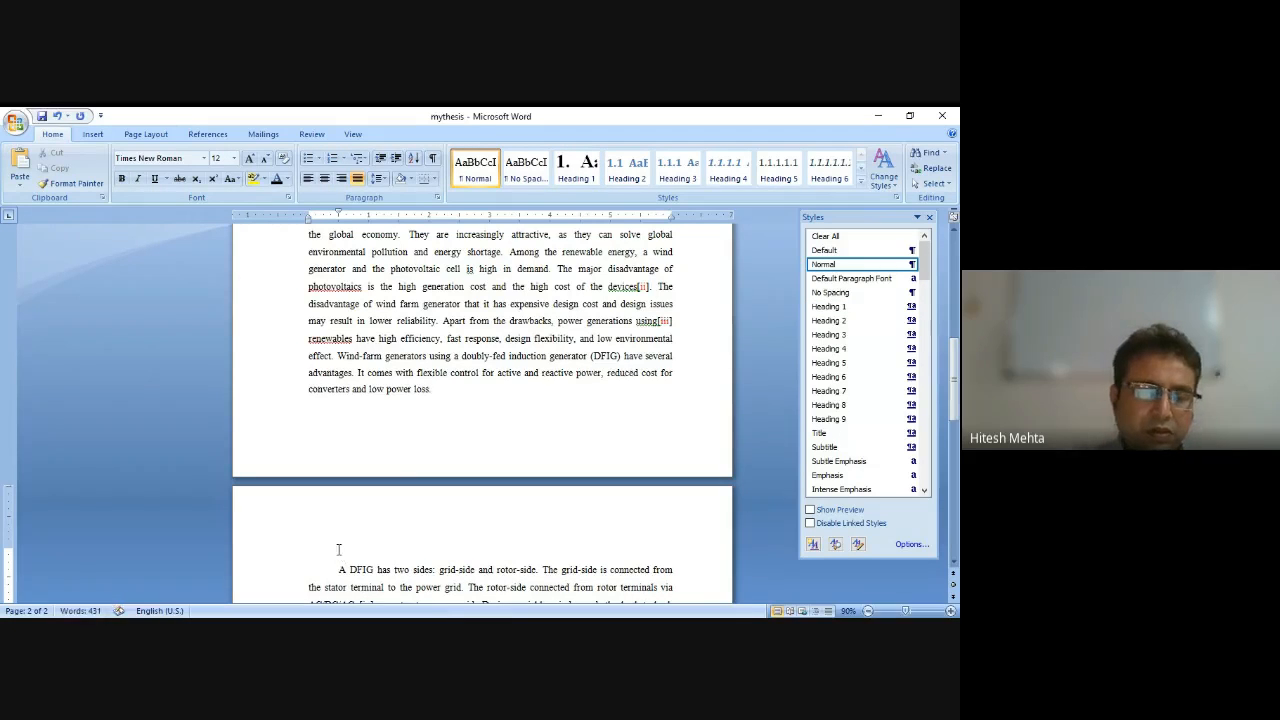
Select the wind generator diagram picture above the paragraph and center it.
{"action": "scroll", "coordinate": [428, 377], "scroll_direction": "down", "scroll_amount": 3}
{"action": "left_click", "coordinate": [428, 377]}
{"action": "key", "text": "ctrl+e"}
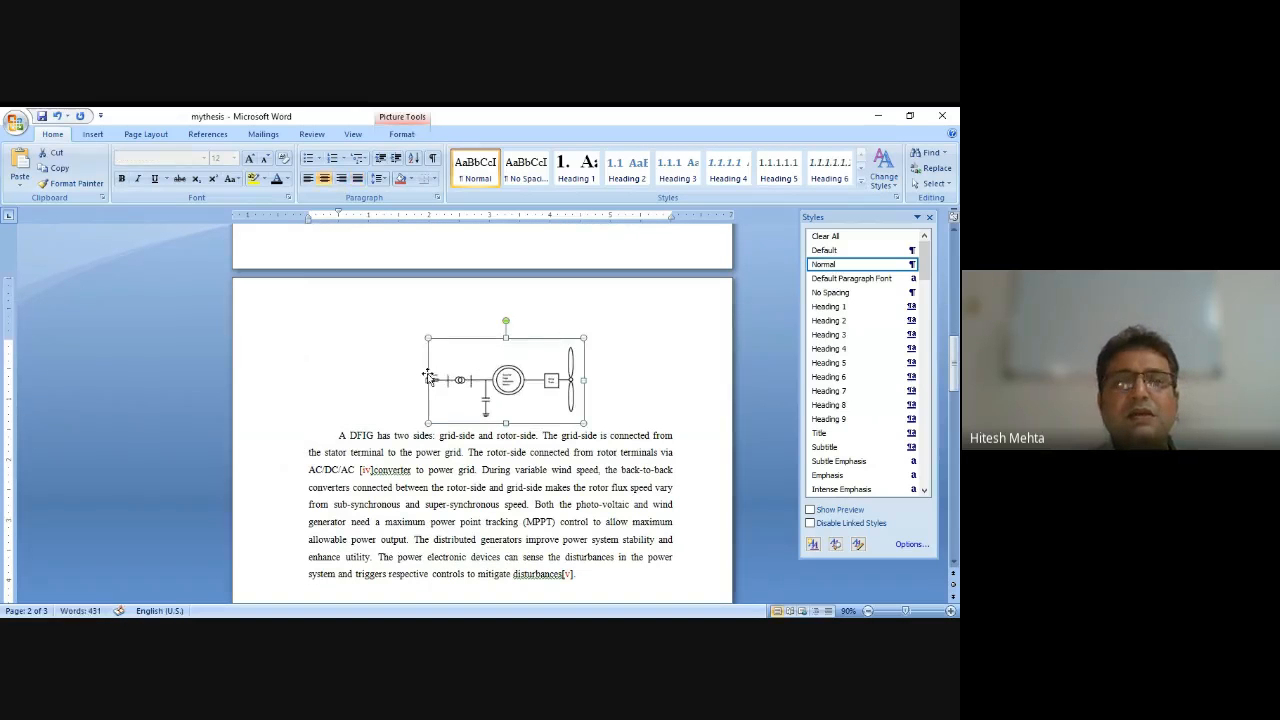
Browse the style list and the quick style gallery for the Caption style.
{"action": "left_click", "coordinate": [219, 139]}
{"action": "left_click", "coordinate": [632, 456]}
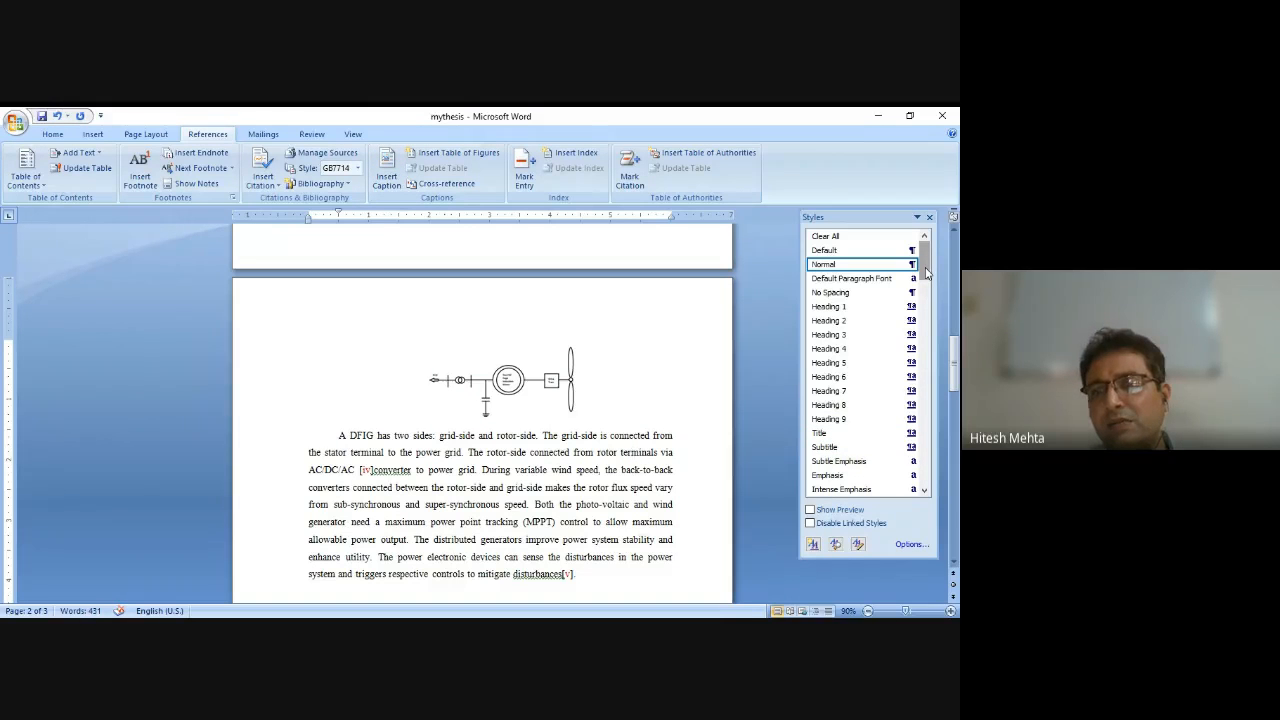
{"action": "left_click_drag", "start_coordinate": [926, 272], "coordinate": [941, 353]}
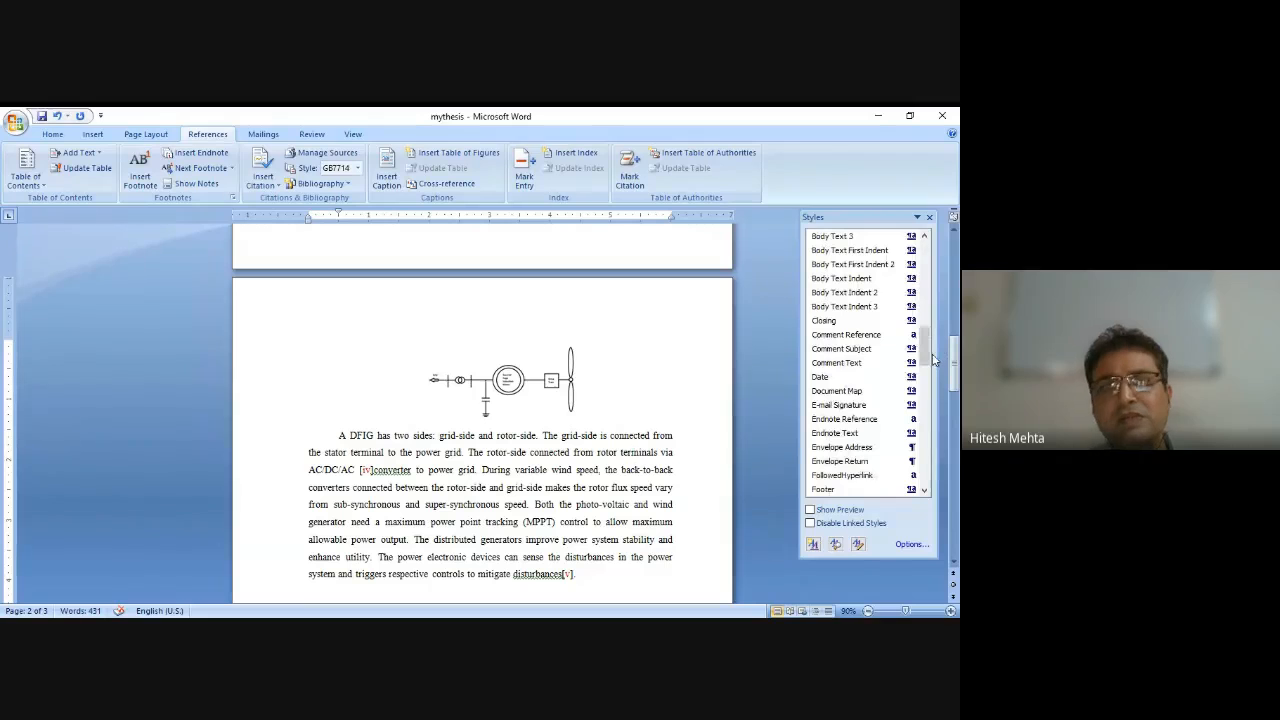
{"action": "left_click", "coordinate": [52, 134]}
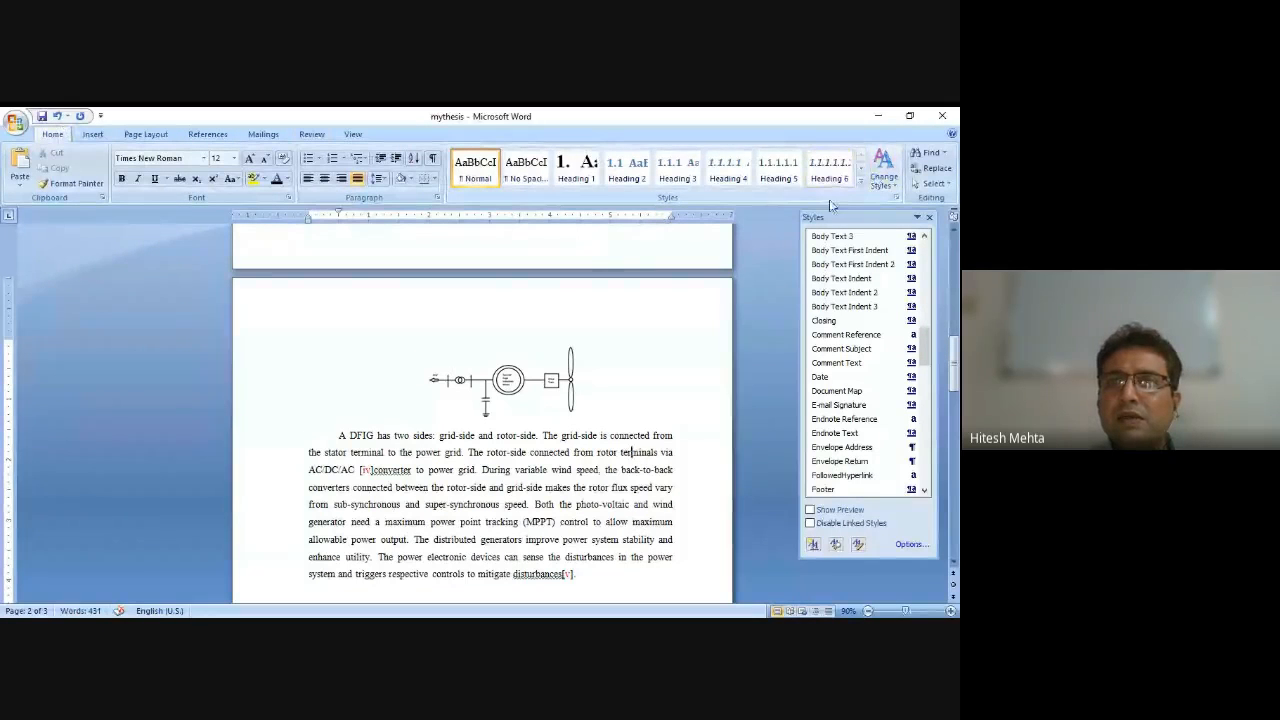
{"action": "left_click", "coordinate": [860, 184]}
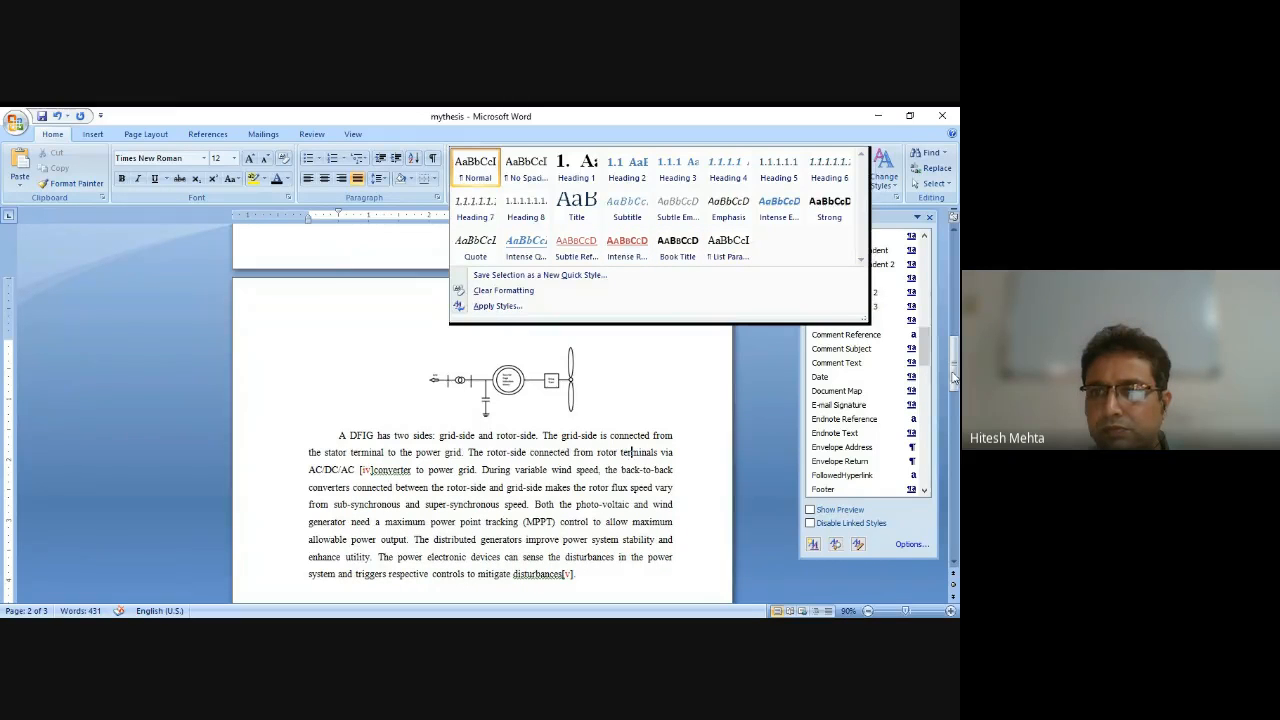
{"action": "left_click", "coordinate": [926, 358]}
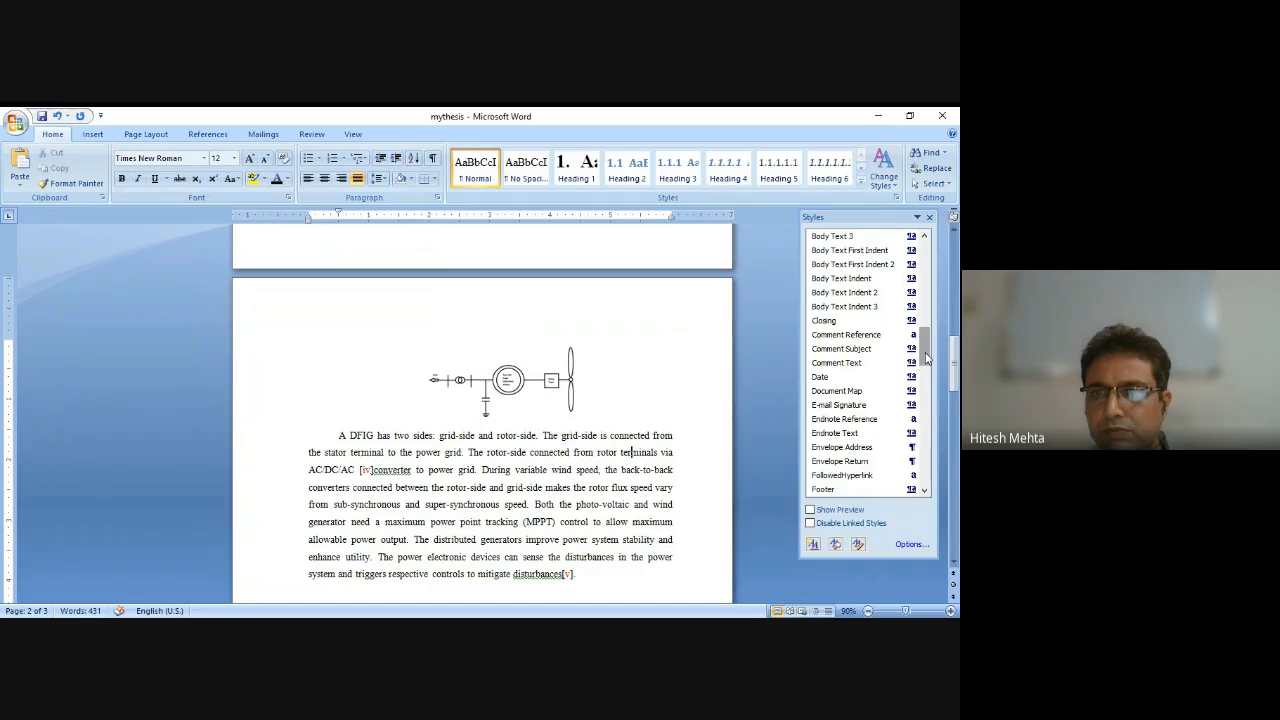
{"action": "left_click_drag", "start_coordinate": [926, 358], "coordinate": [914, 553]}
Set the style pane options to sort the style list alphabetically.
{"action": "left_click", "coordinate": [911, 545]}
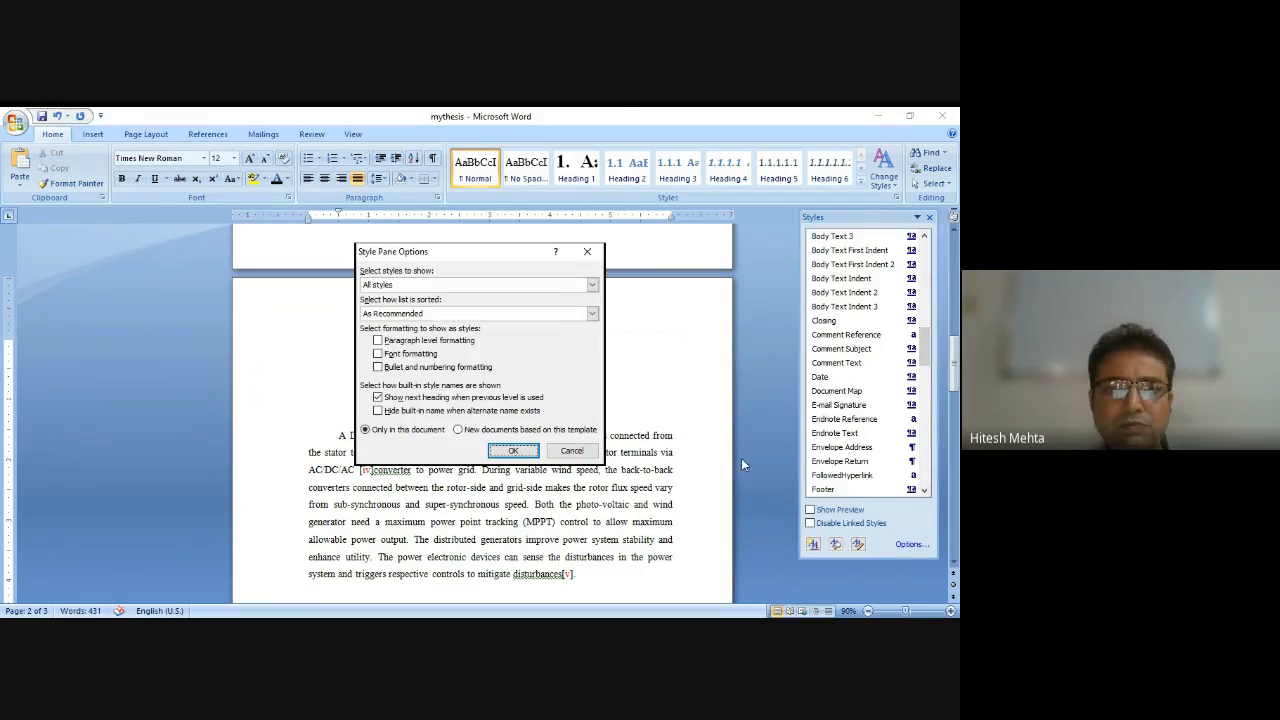
{"action": "left_click", "coordinate": [590, 310]}
{"action": "left_click", "coordinate": [449, 333]}
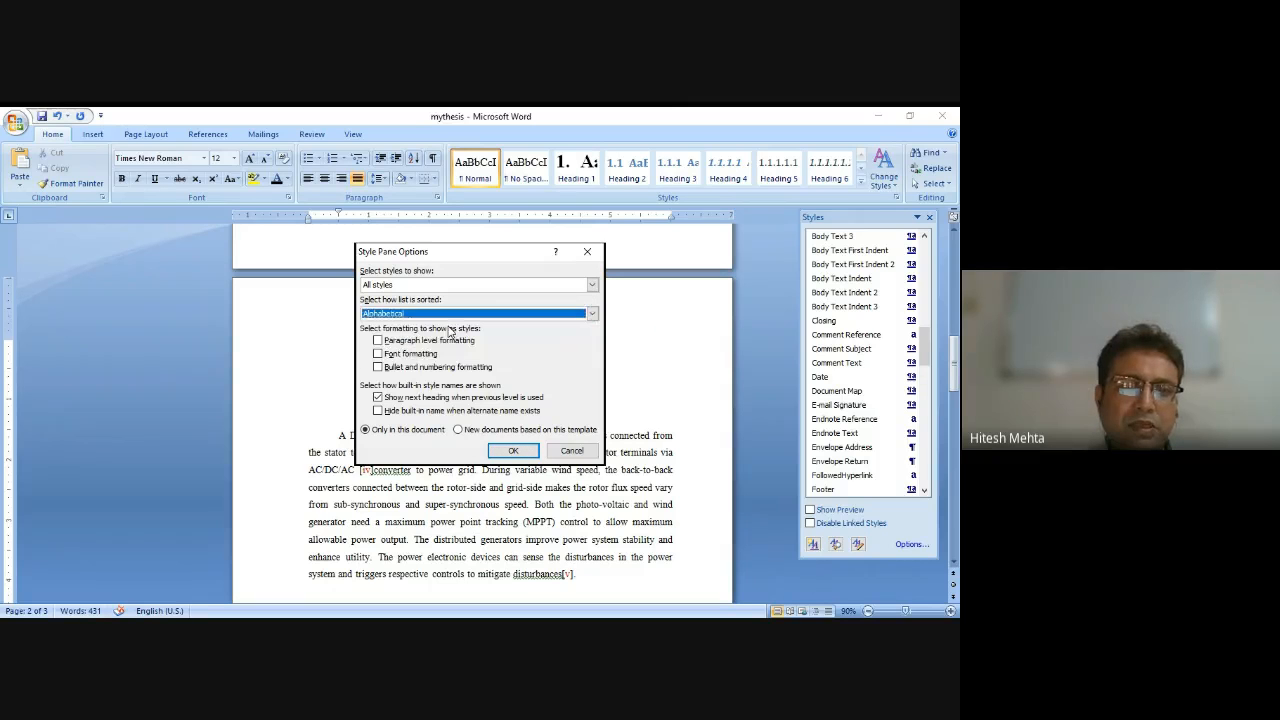
{"action": "left_click", "coordinate": [507, 450]}
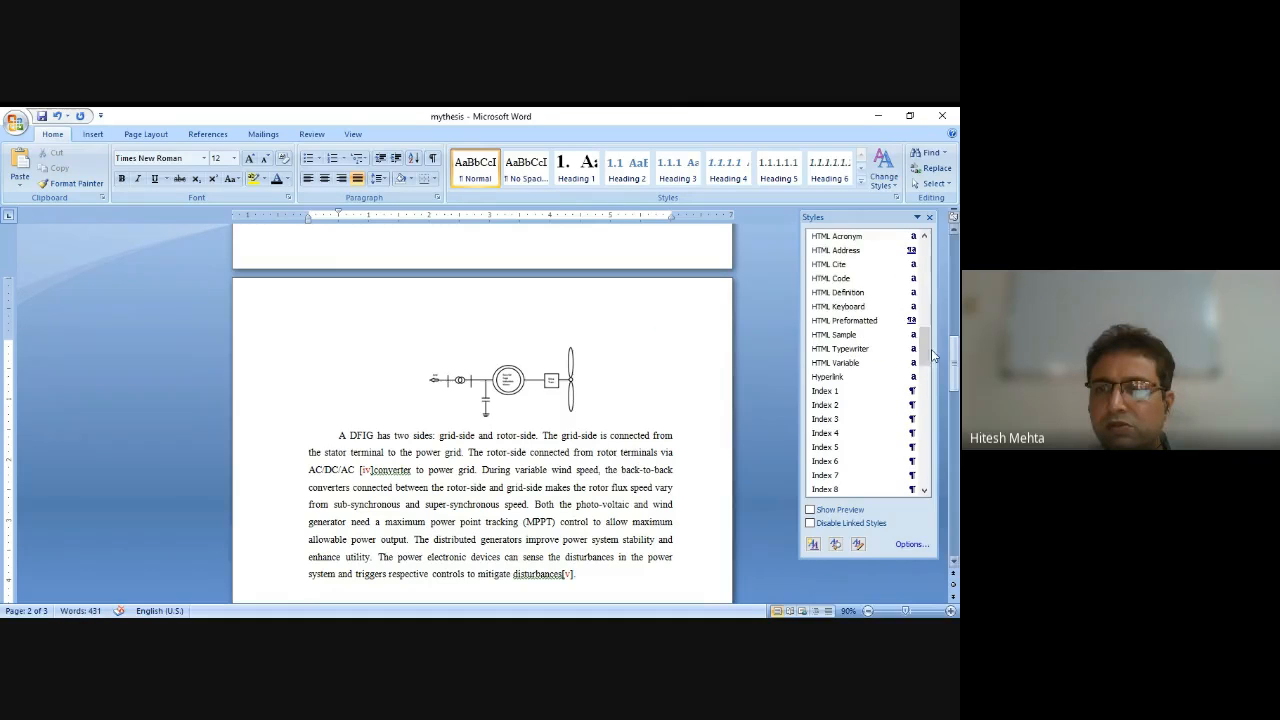
Modify the Caption style, setting its font colour to black and its size to 12.
{"action": "left_click_drag", "start_coordinate": [930, 350], "coordinate": [910, 252]}
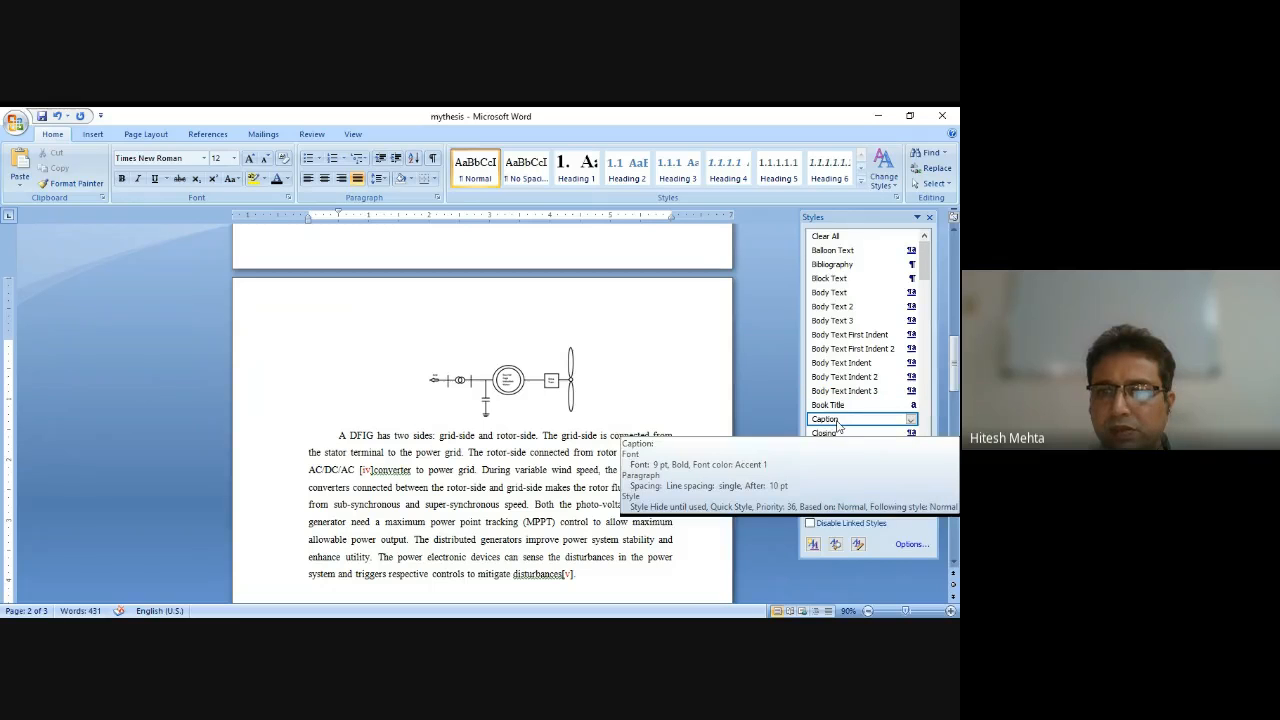
{"action": "left_click", "coordinate": [910, 419]}
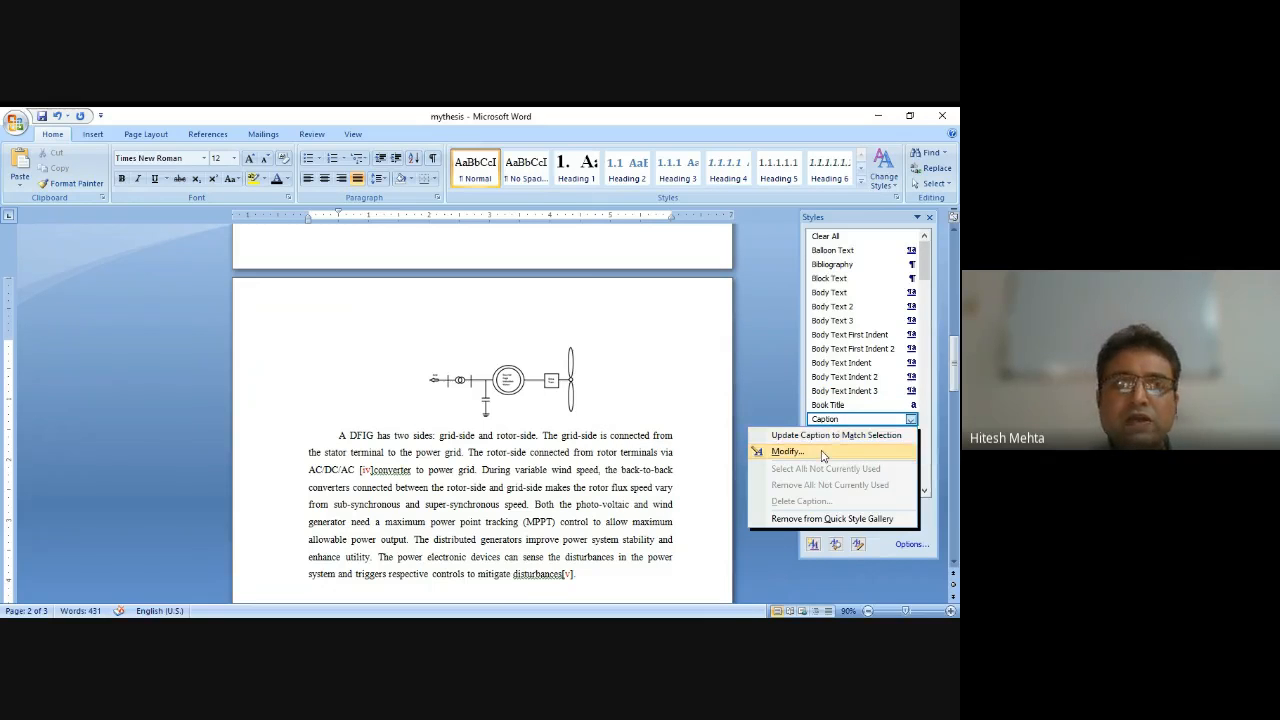
{"action": "left_click", "coordinate": [824, 453]}
{"action": "left_click", "coordinate": [824, 296]}
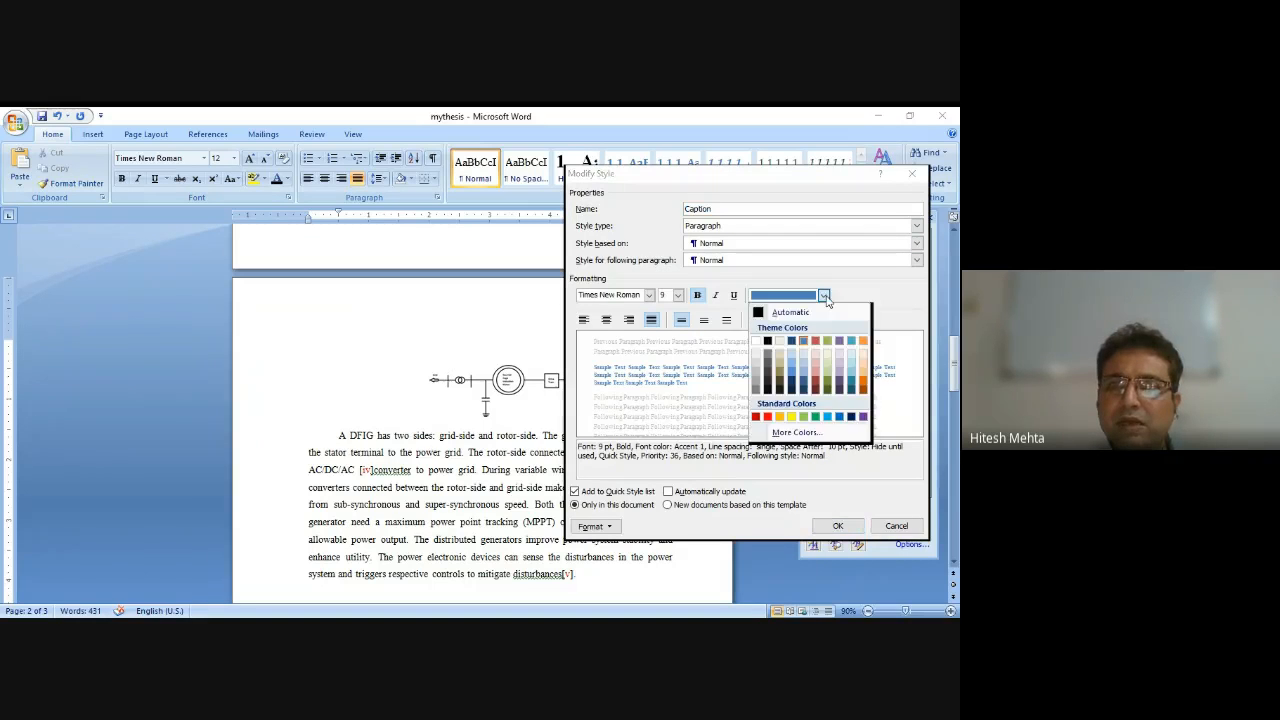
{"action": "left_click", "coordinate": [768, 346]}
{"action": "left_click", "coordinate": [665, 295]}
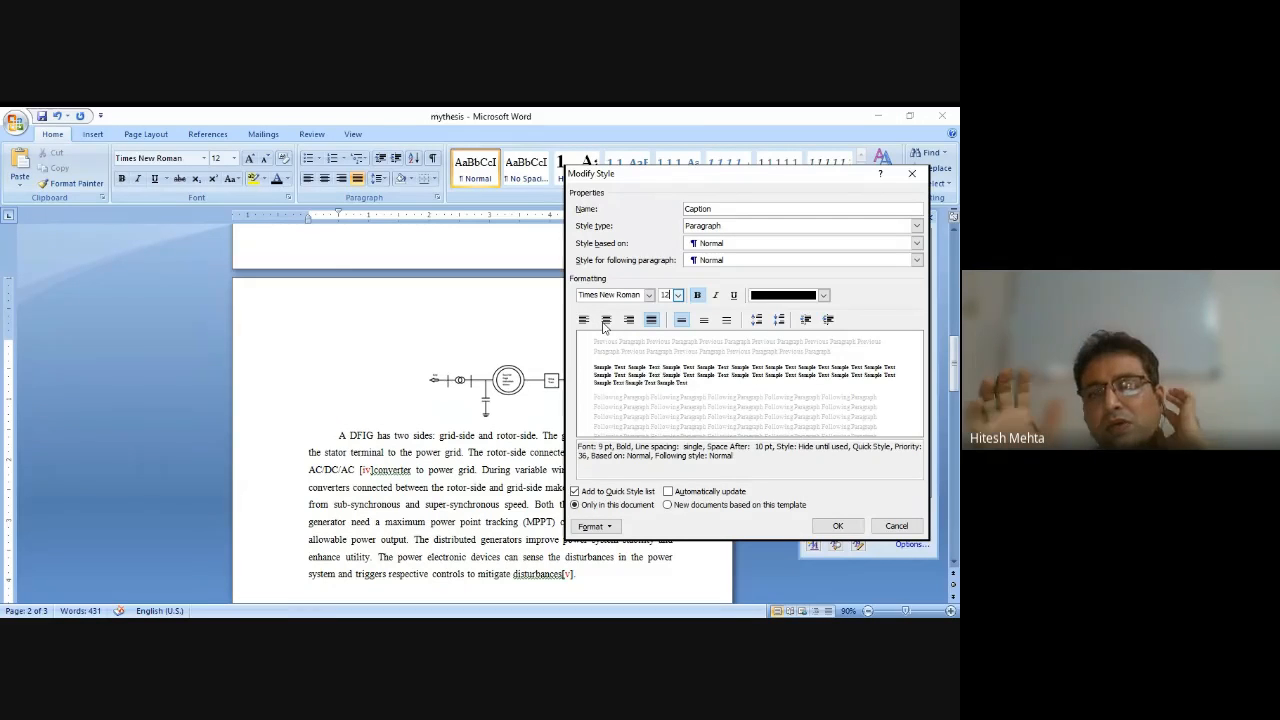
Reduce the Caption style's paragraph spacing after and confirm the style modification.
{"action": "left_click", "coordinate": [596, 526]}
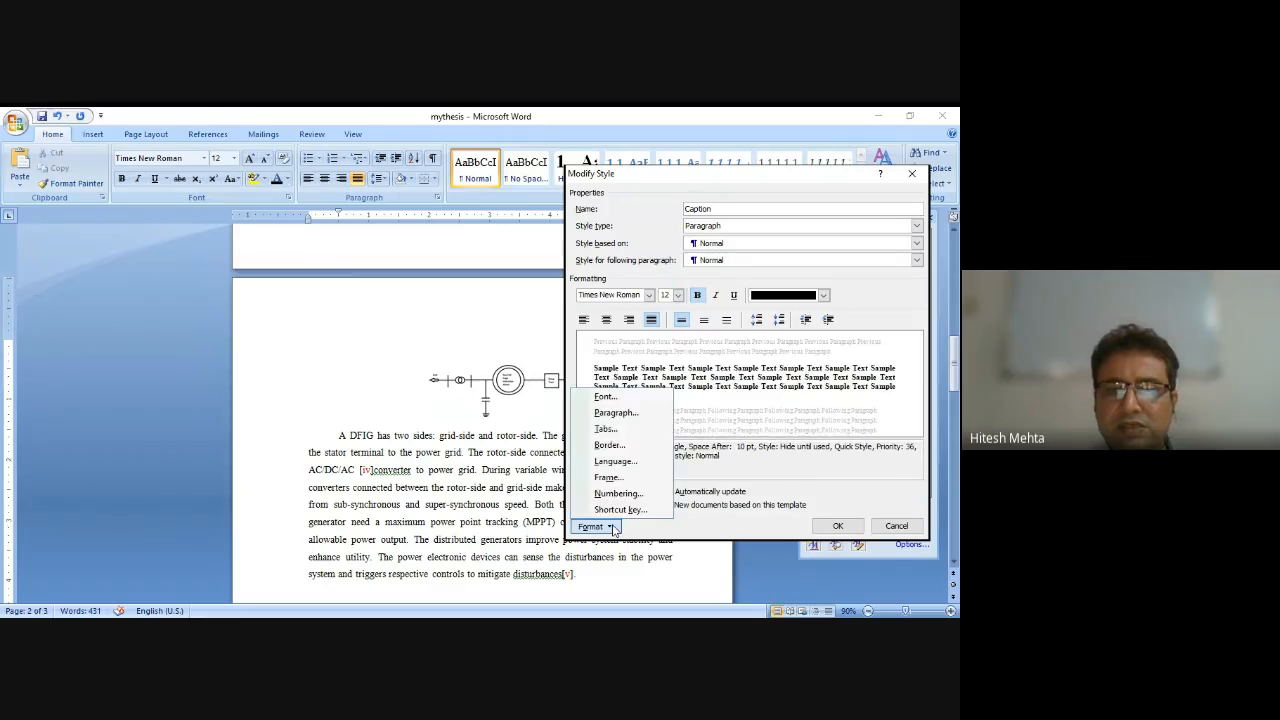
{"action": "left_click", "coordinate": [634, 416]}
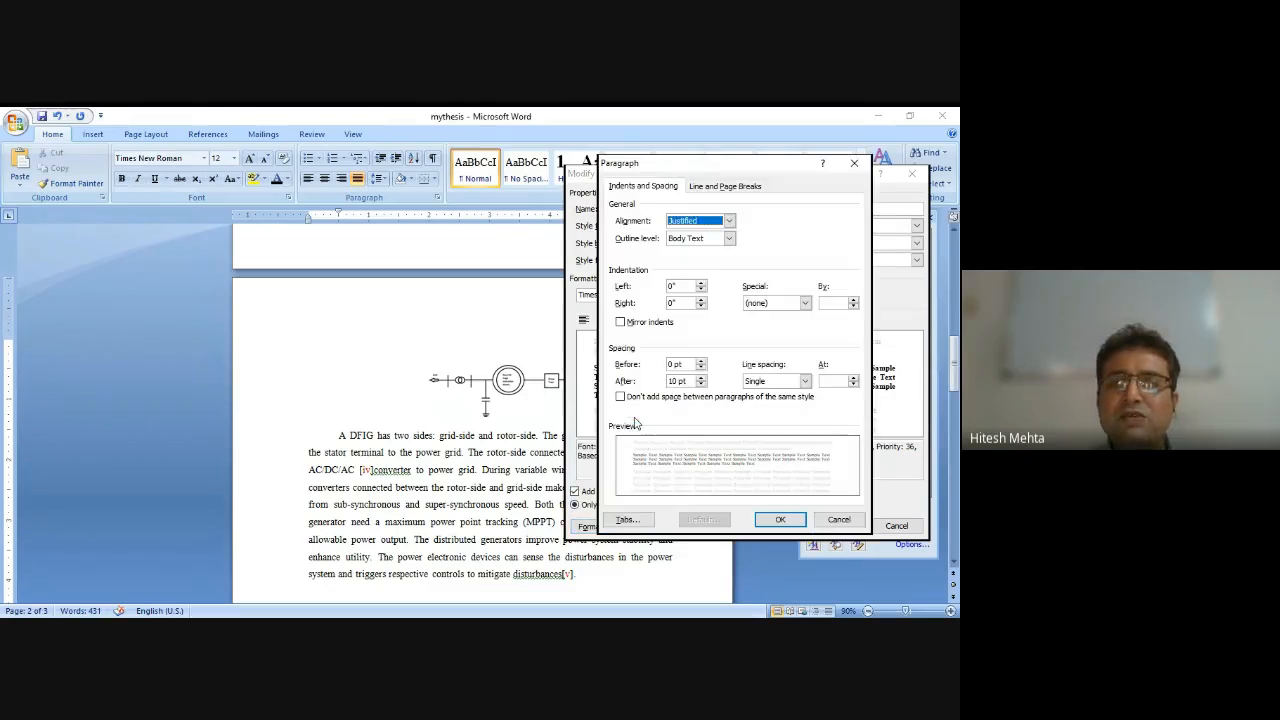
{"action": "left_click", "coordinate": [701, 385]}
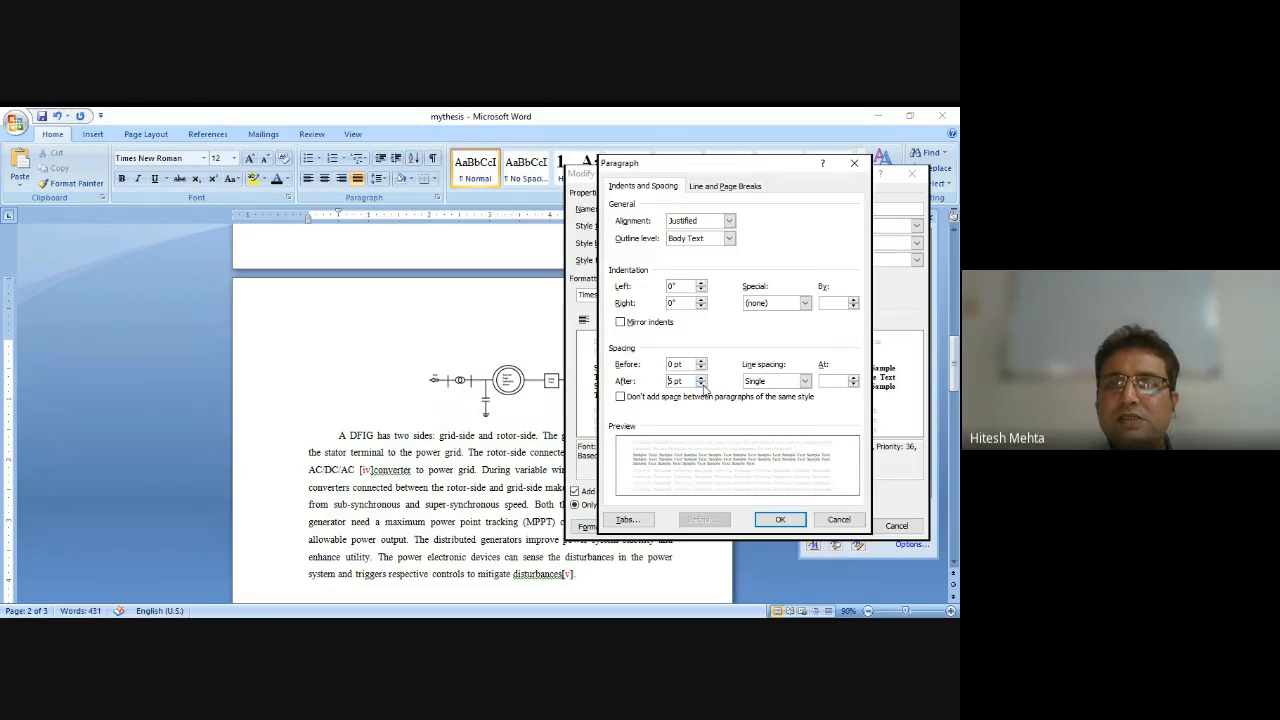
{"action": "left_click", "coordinate": [776, 520]}
{"action": "left_click", "coordinate": [836, 527]}
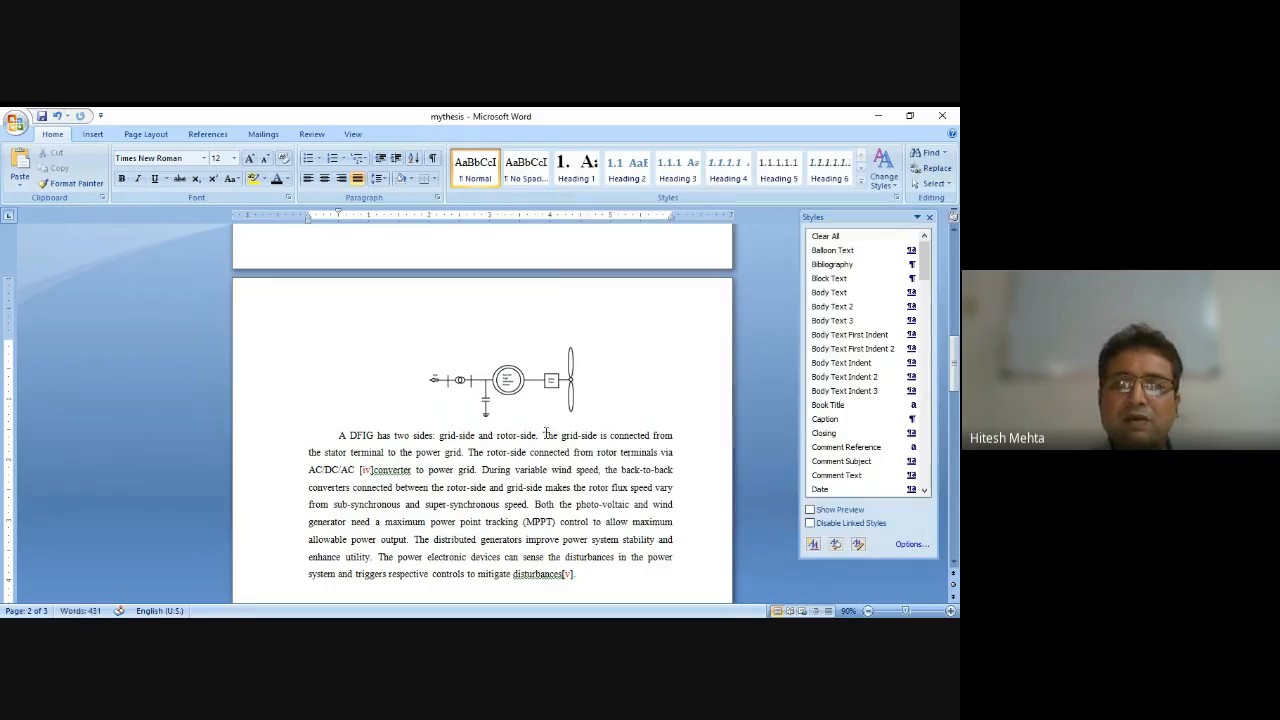
Insert a caption Figure 4.1 below the selected diagram, keeping the label in the caption.
{"action": "left_click", "coordinate": [506, 392]}
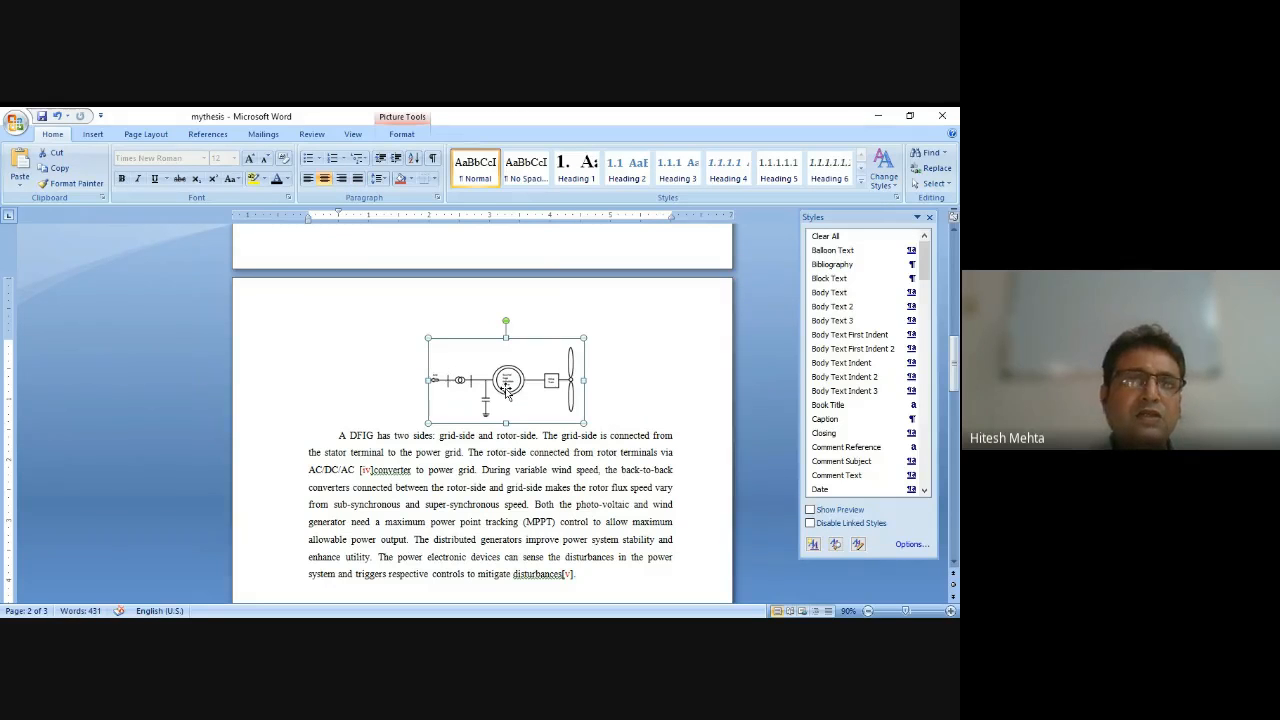
{"action": "left_click", "coordinate": [206, 134]}
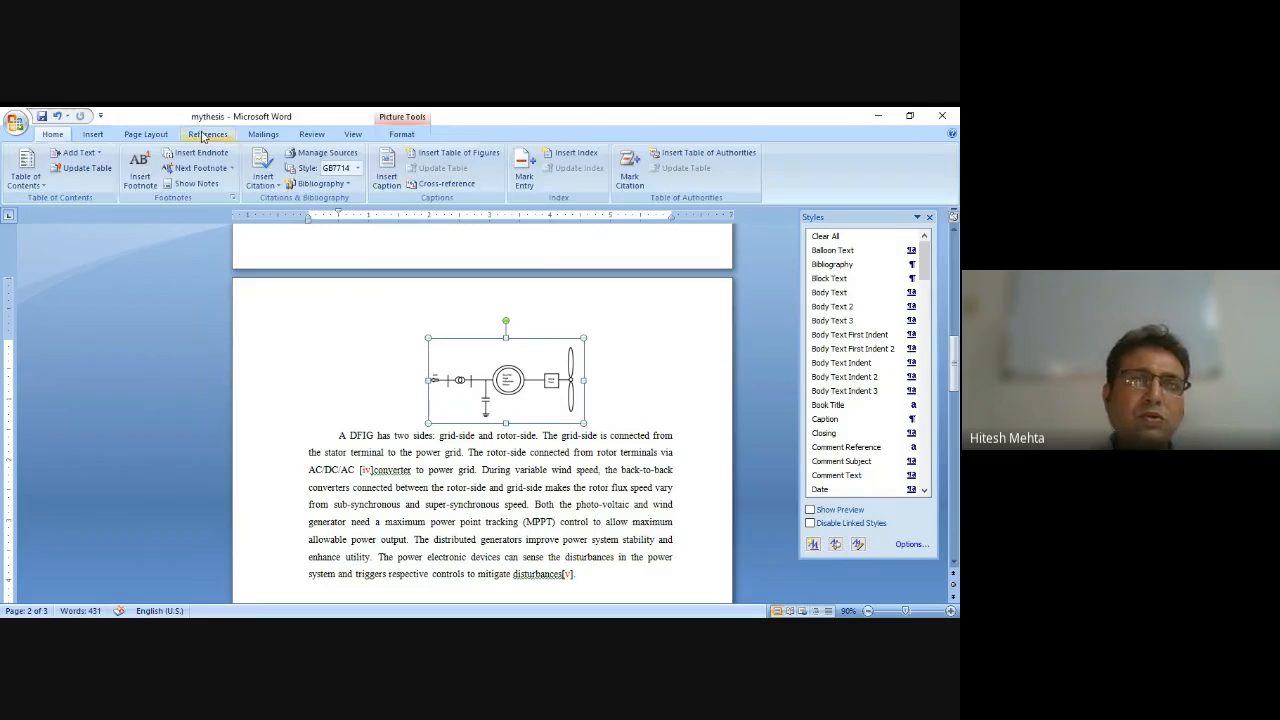
{"action": "left_click", "coordinate": [379, 188]}
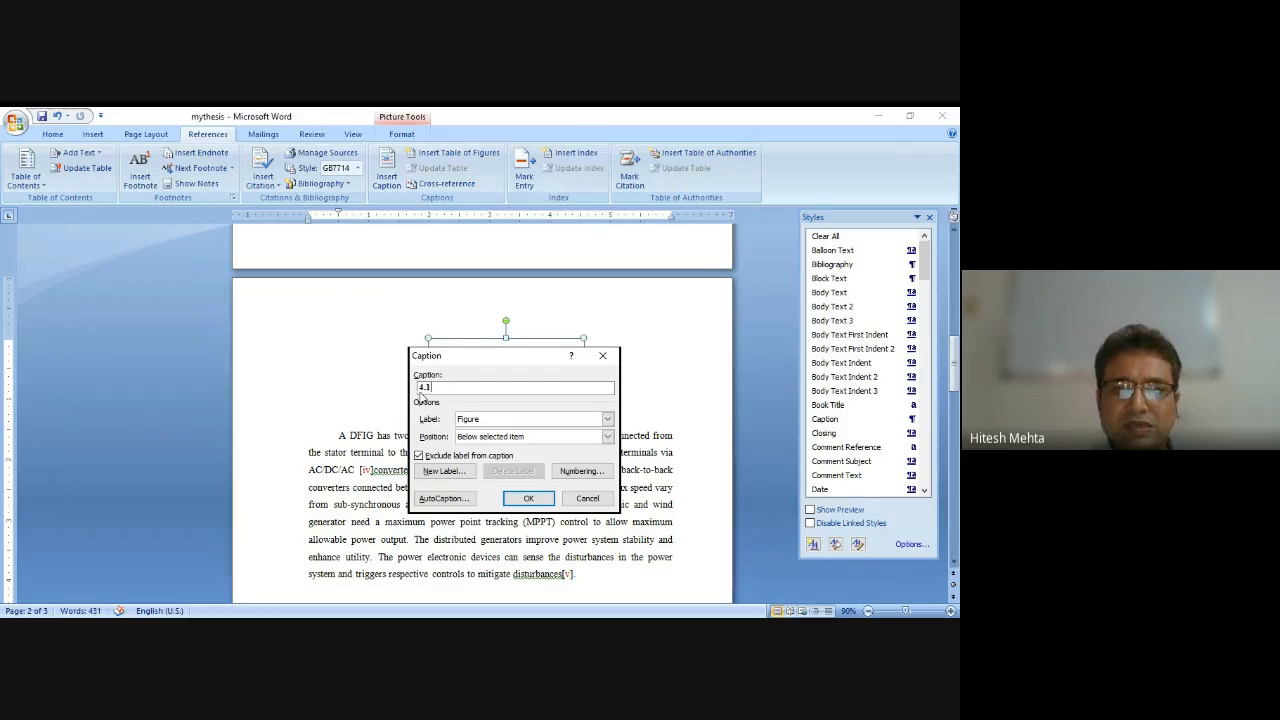
{"action": "left_click", "coordinate": [419, 455]}
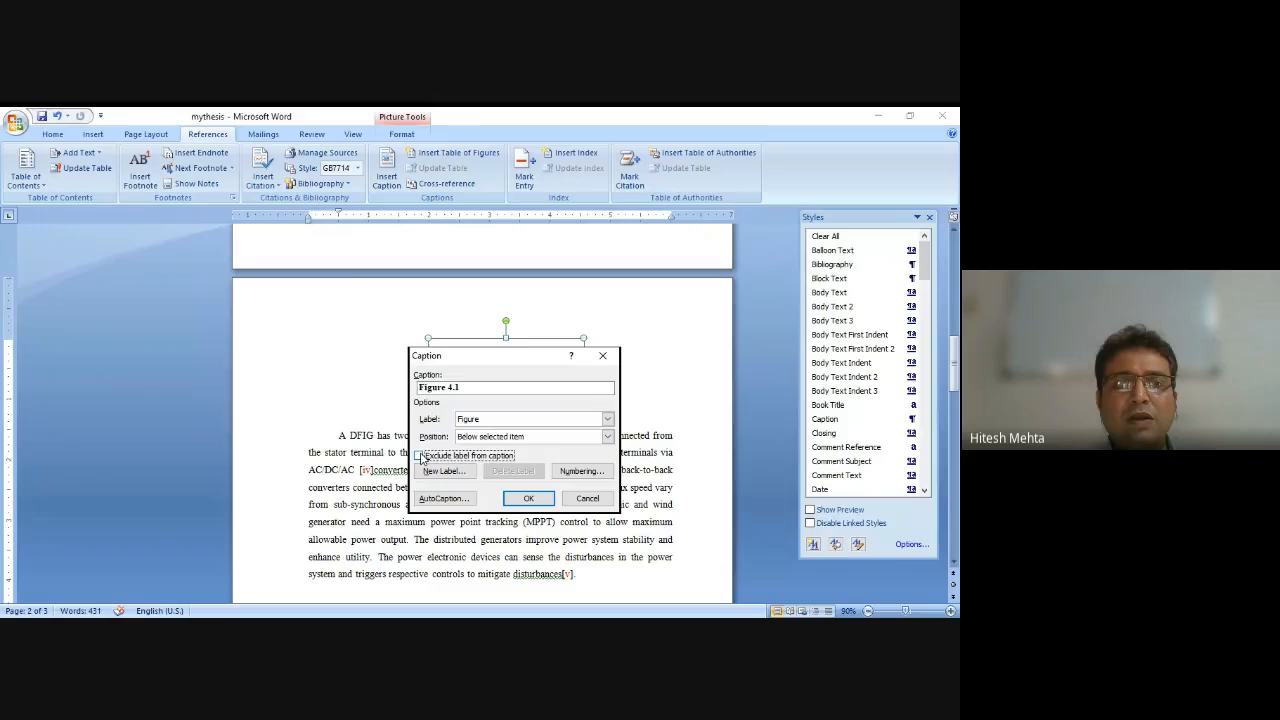
{"action": "left_click", "coordinate": [419, 455]}
{"action": "left_click", "coordinate": [419, 455]}
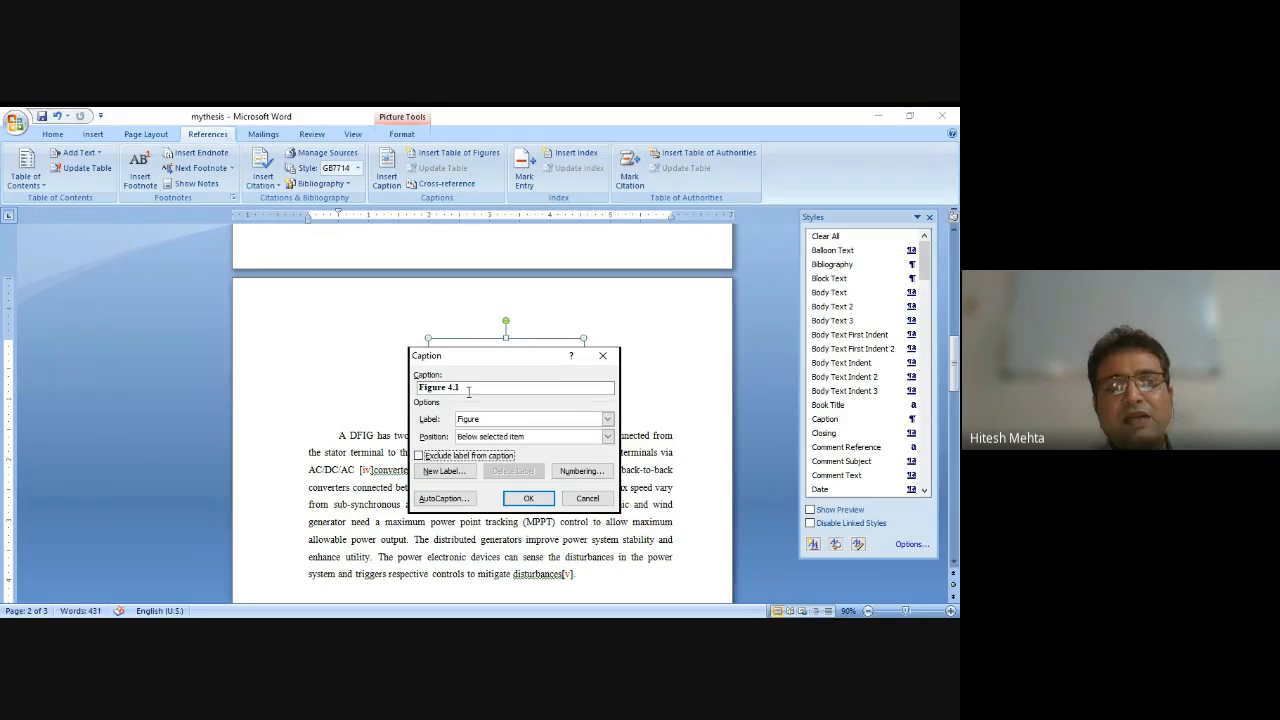
{"action": "left_click", "coordinate": [529, 497]}
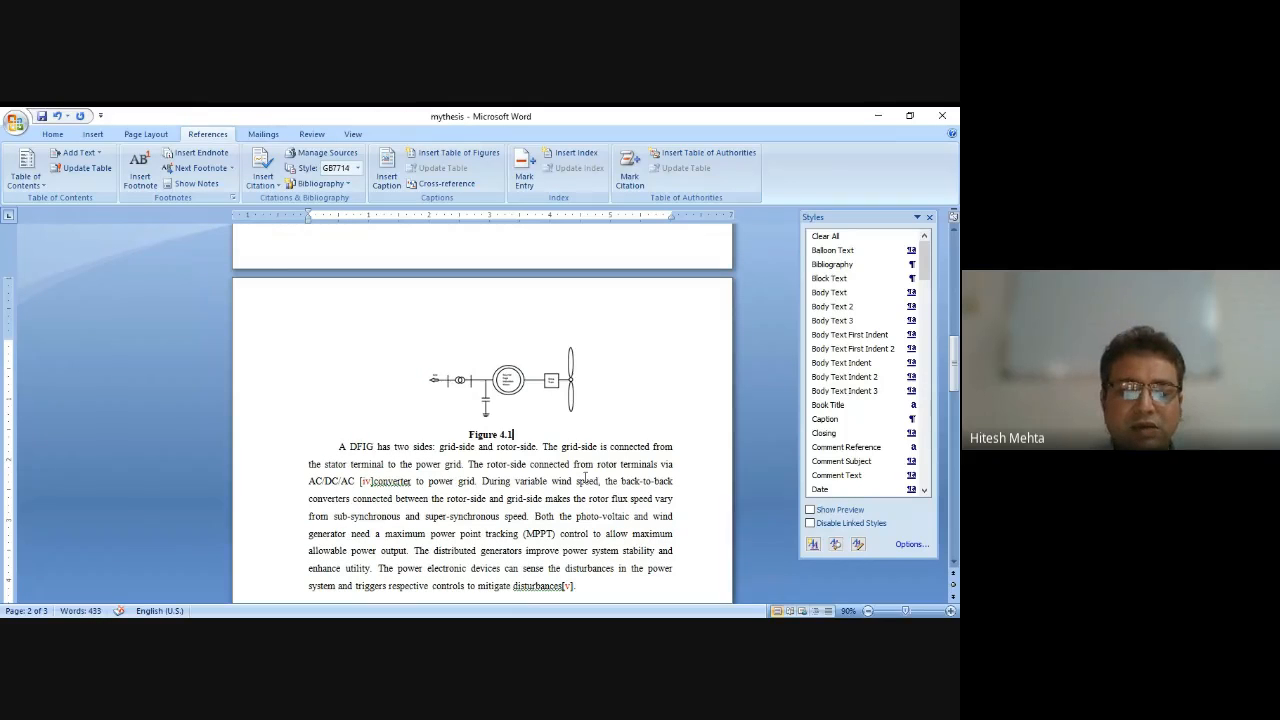
{"action": "left_click", "coordinate": [585, 478]}
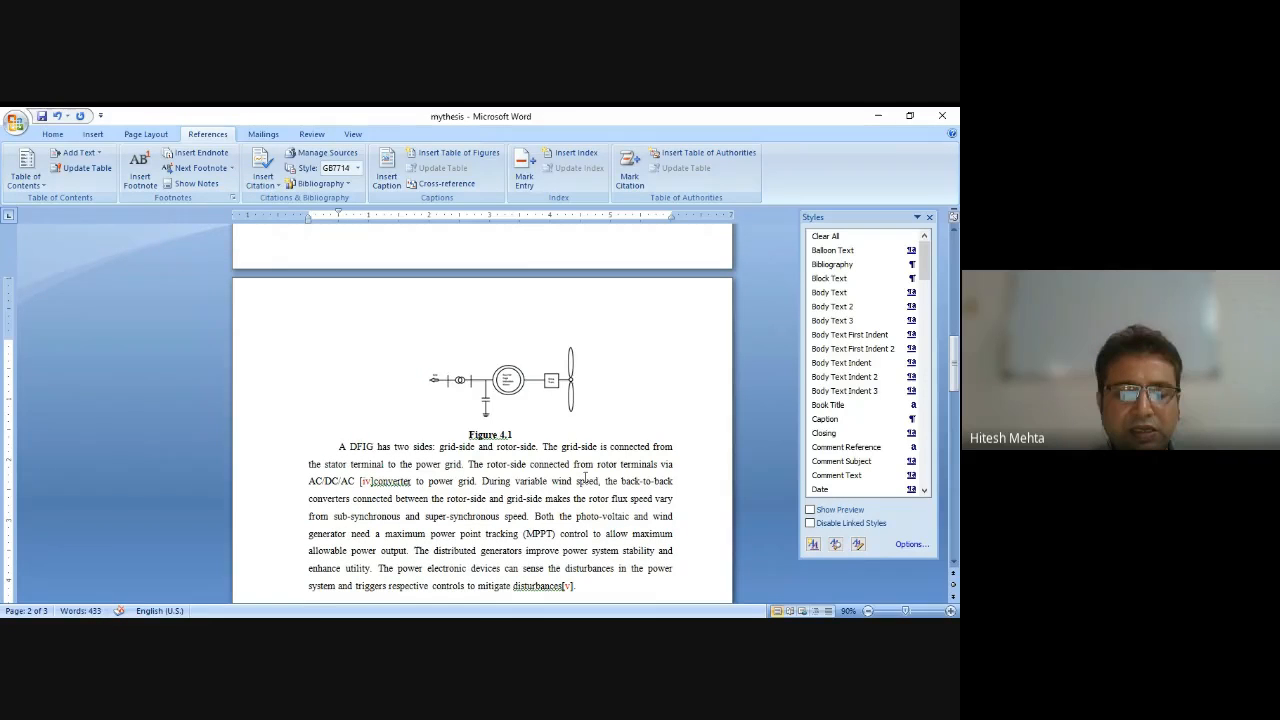
{"action": "type", "text": "This"}
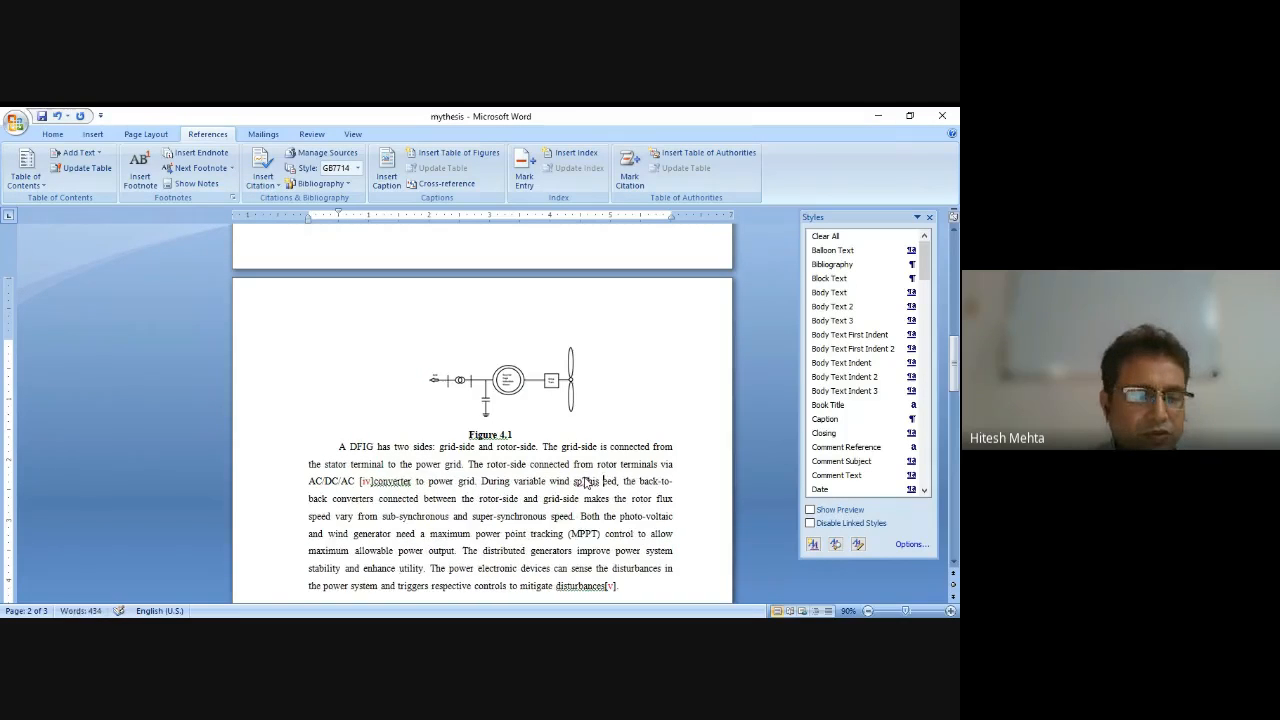
{"action": "key", "text": "ctrl+z"}
Complete the figure caption as "Figure 4.1 This is my first figure".
{"action": "left_click", "coordinate": [546, 431]}
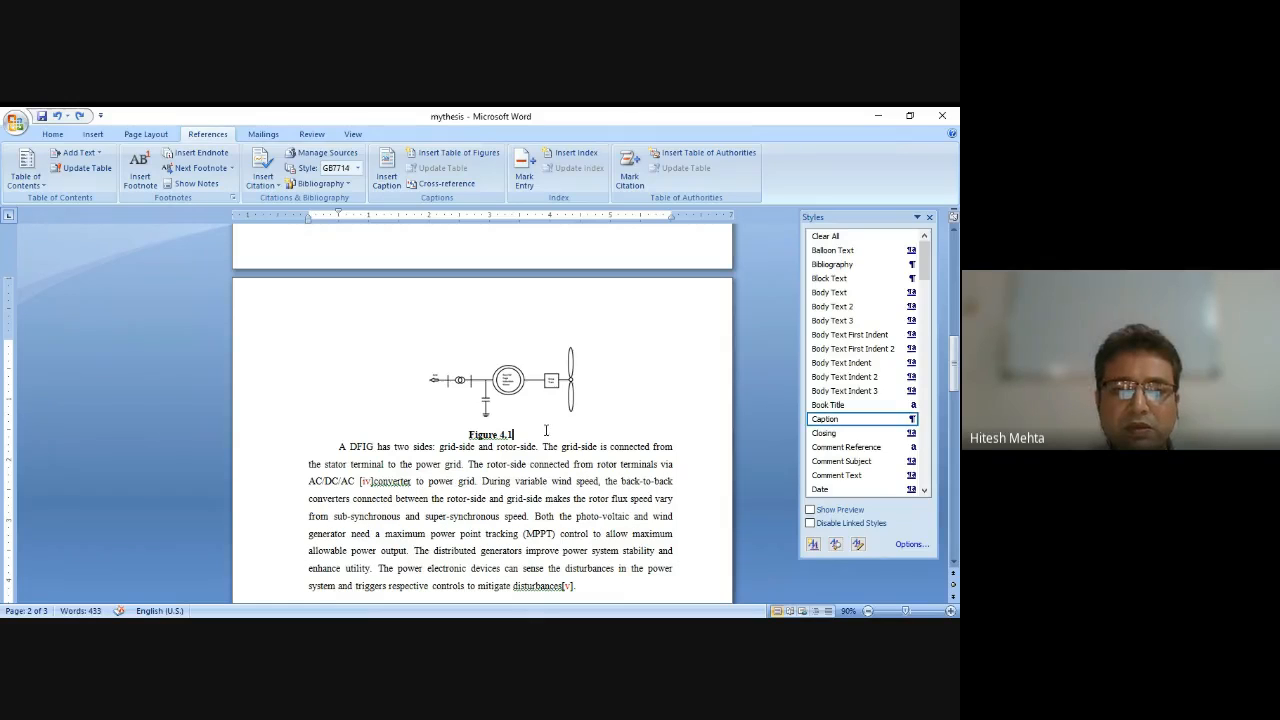
{"action": "type", "text": "This is "}
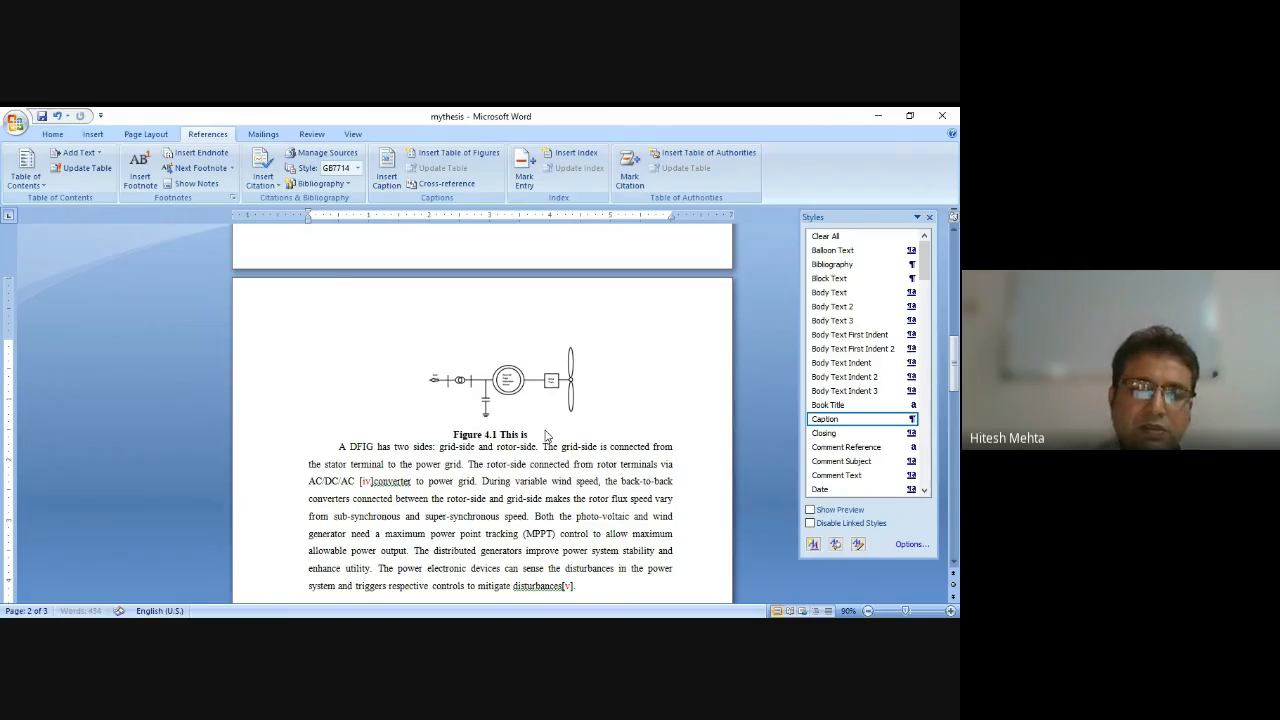
{"action": "type", "text": "my first"}
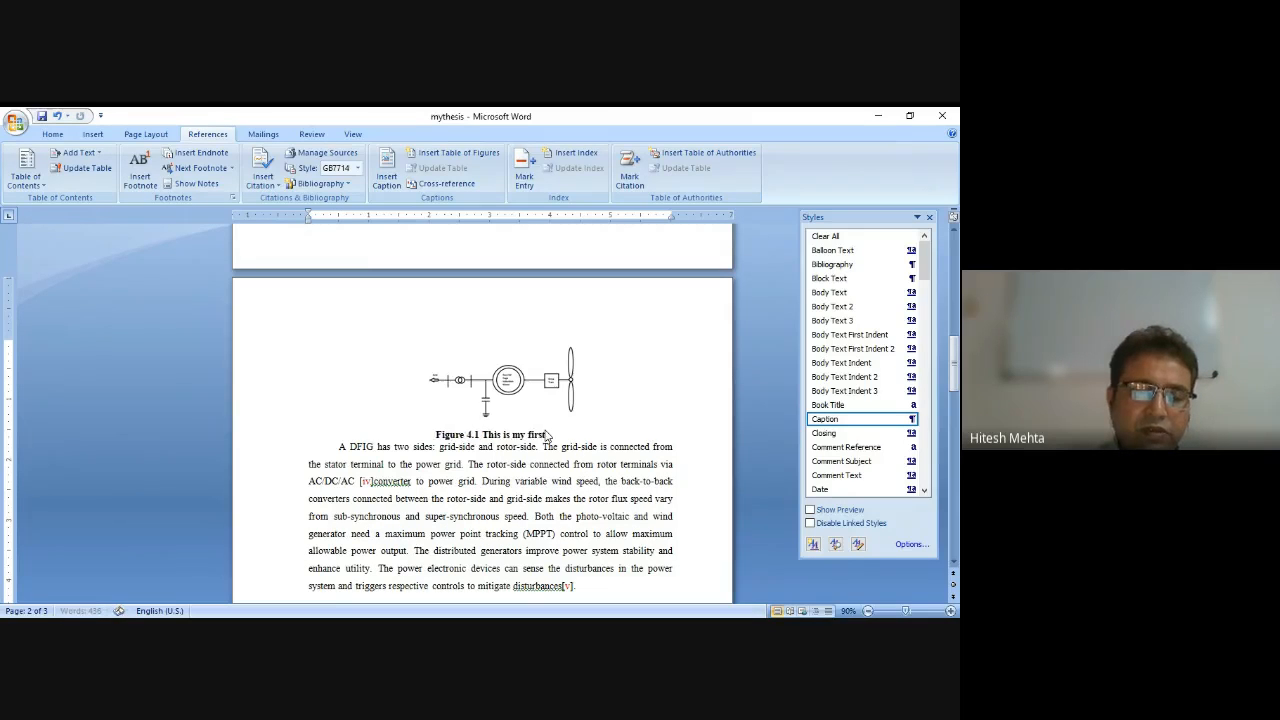
{"action": "type", "text": " figure"}
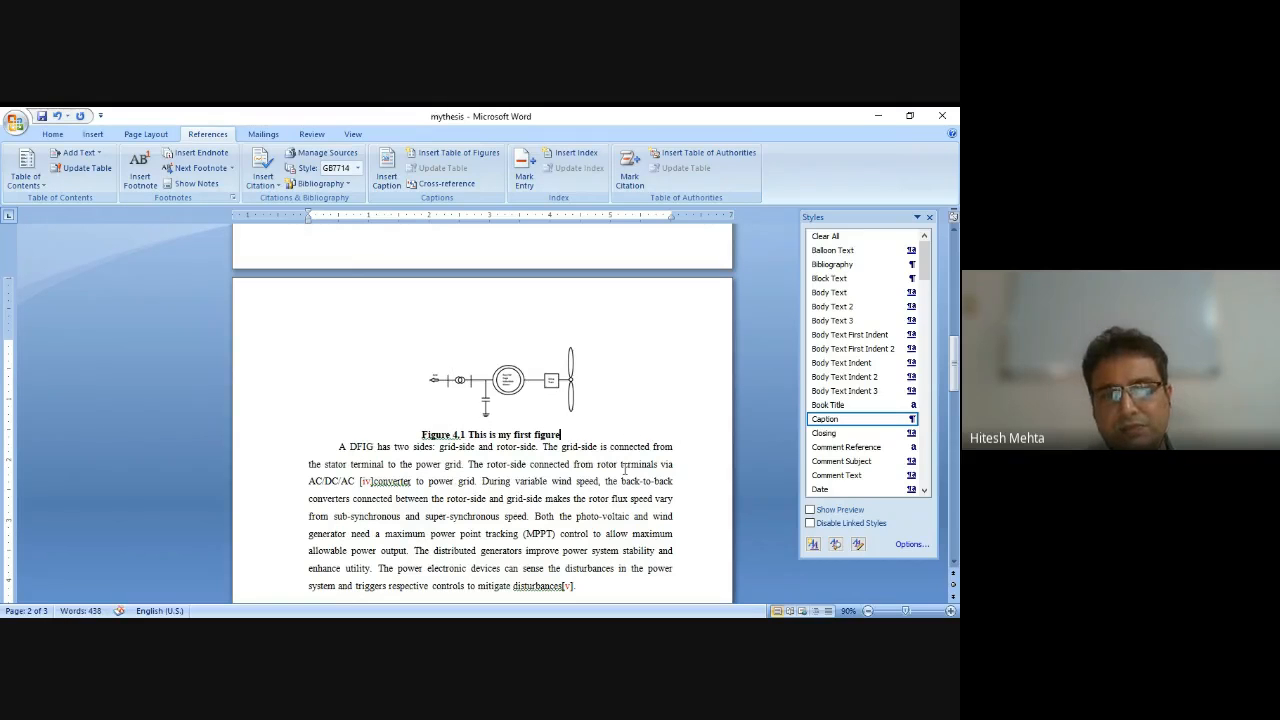
{"action": "scroll", "coordinate": [624, 469], "scroll_direction": "down", "scroll_amount": 1}
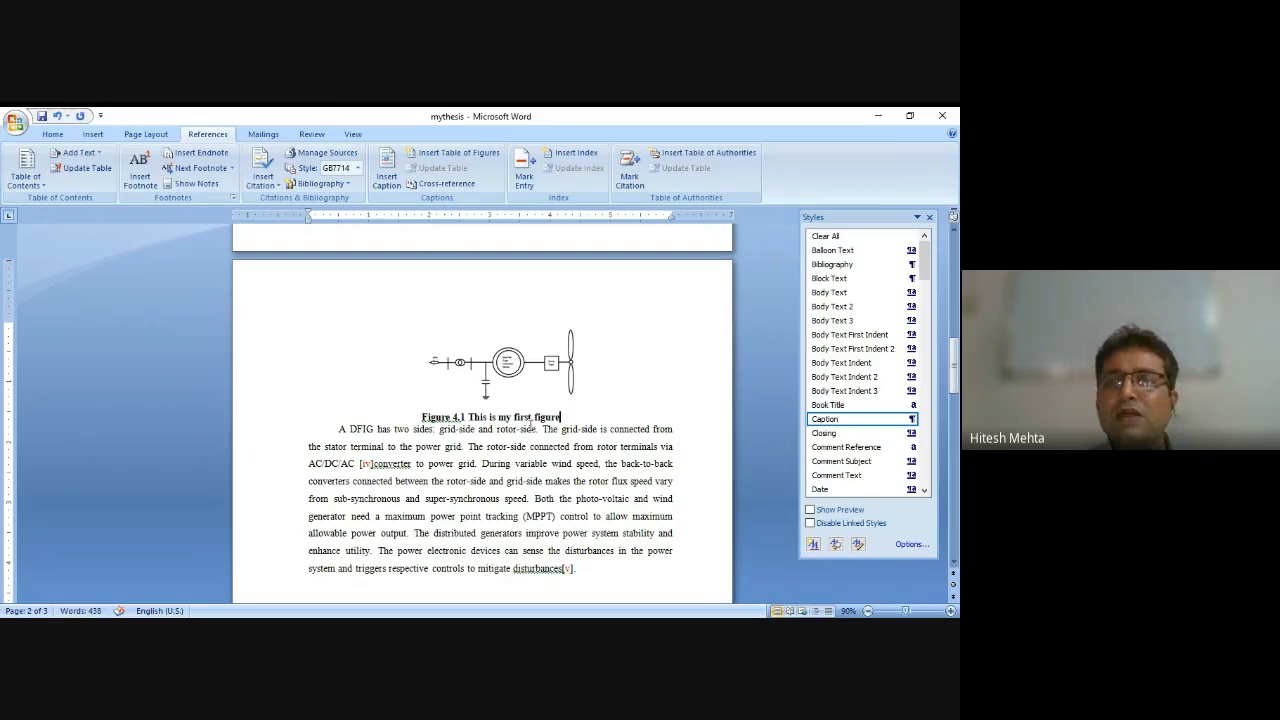
Modify the Caption style, setting its paragraph spacing after to 12 pt, and confirm the style change.
{"action": "right_click", "coordinate": [838, 427]}
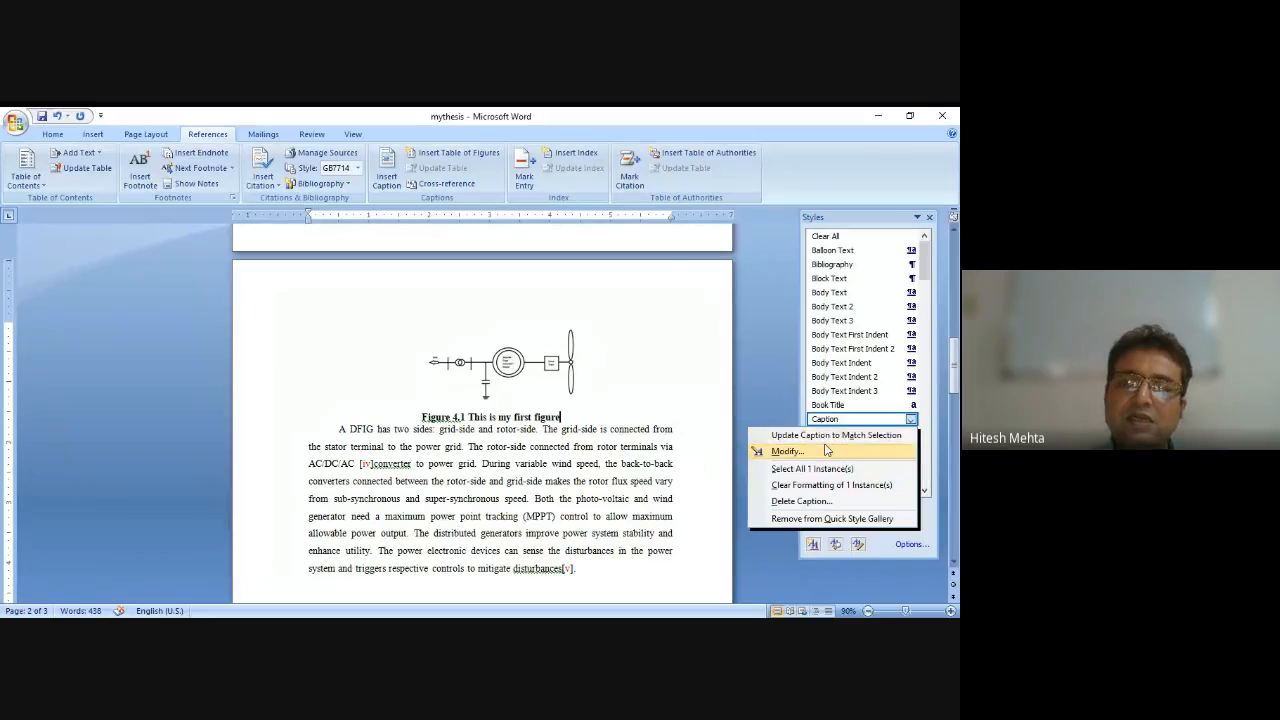
{"action": "left_click", "coordinate": [826, 450]}
{"action": "left_click", "coordinate": [610, 530]}
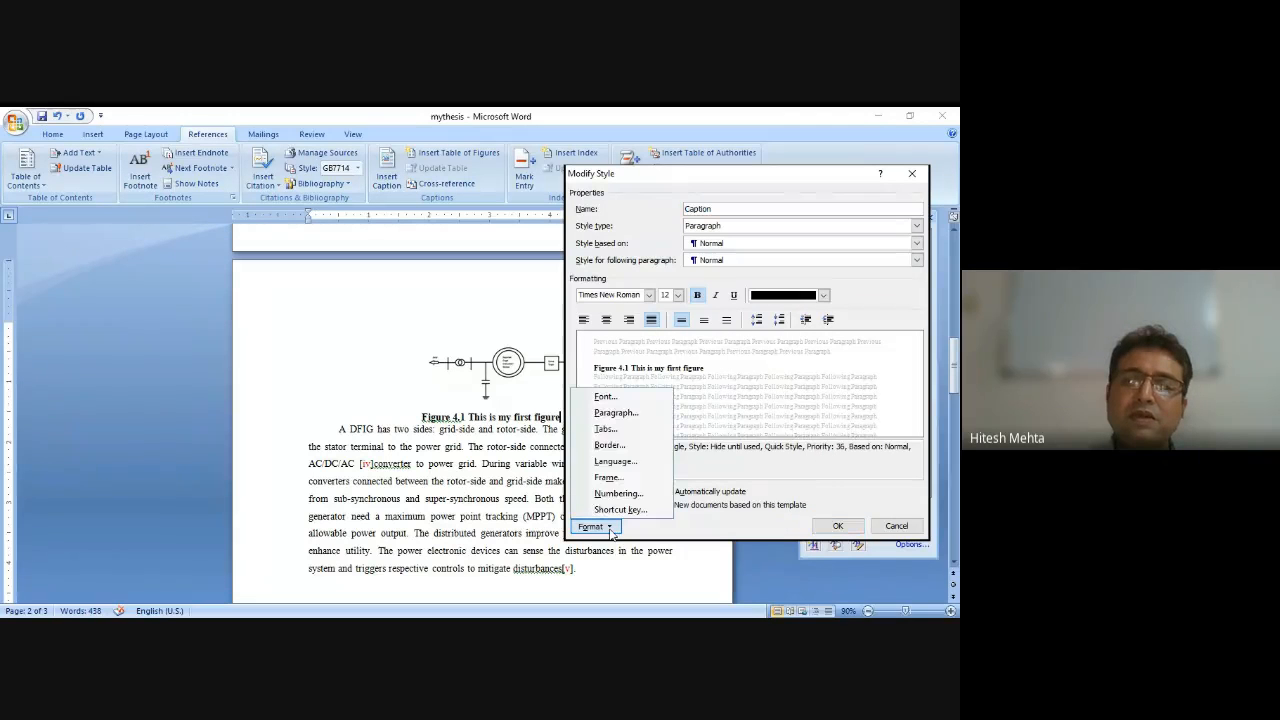
{"action": "left_click", "coordinate": [616, 412]}
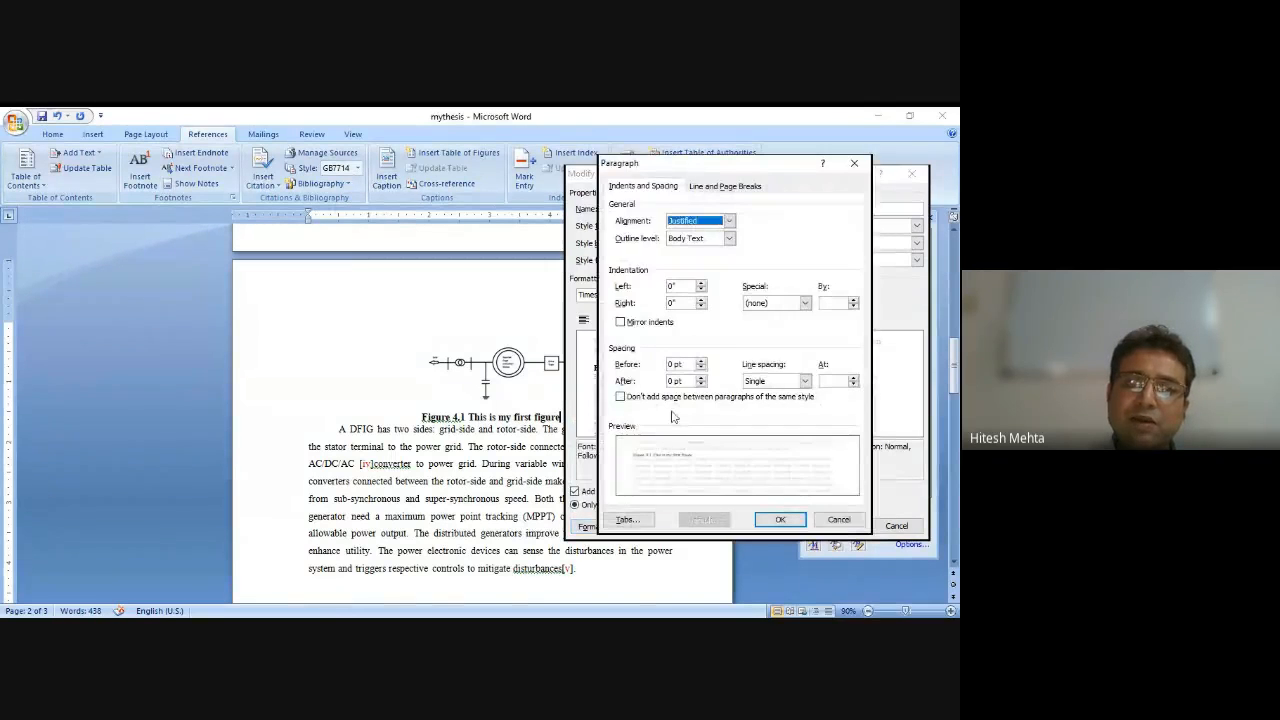
{"action": "left_click", "coordinate": [701, 377]}
{"action": "left_click", "coordinate": [701, 377]}
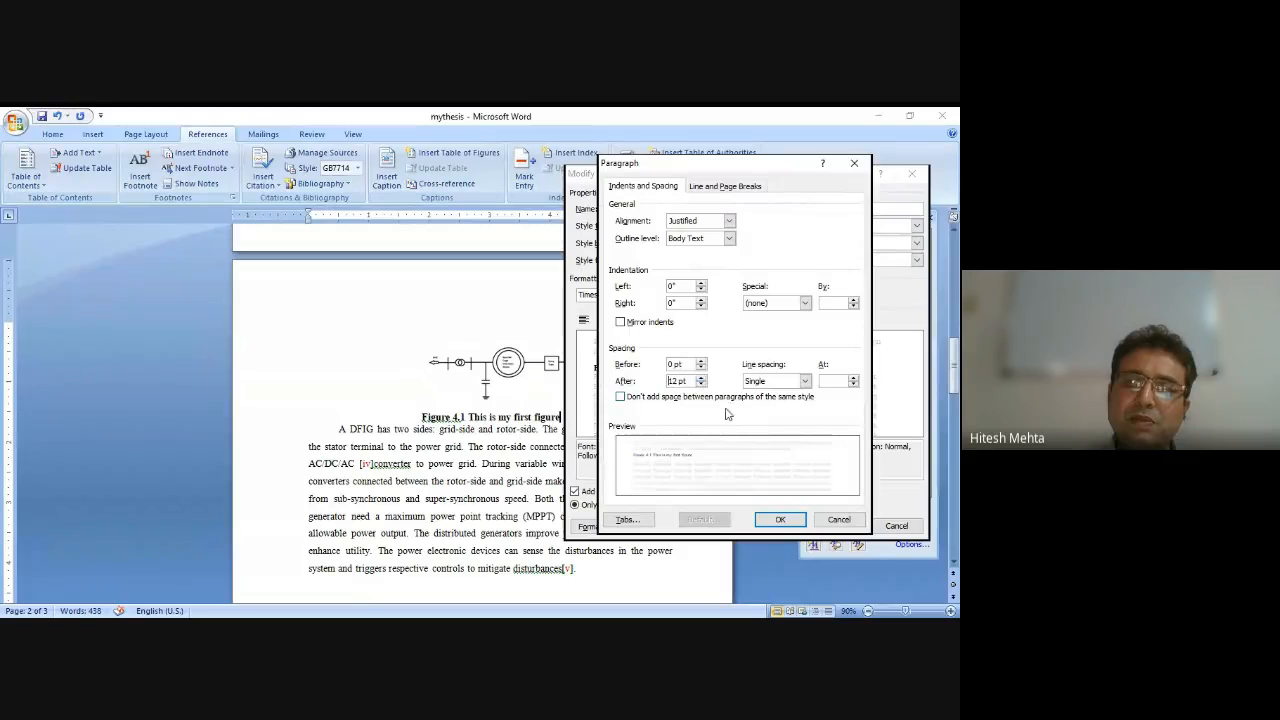
{"action": "left_click", "coordinate": [778, 518]}
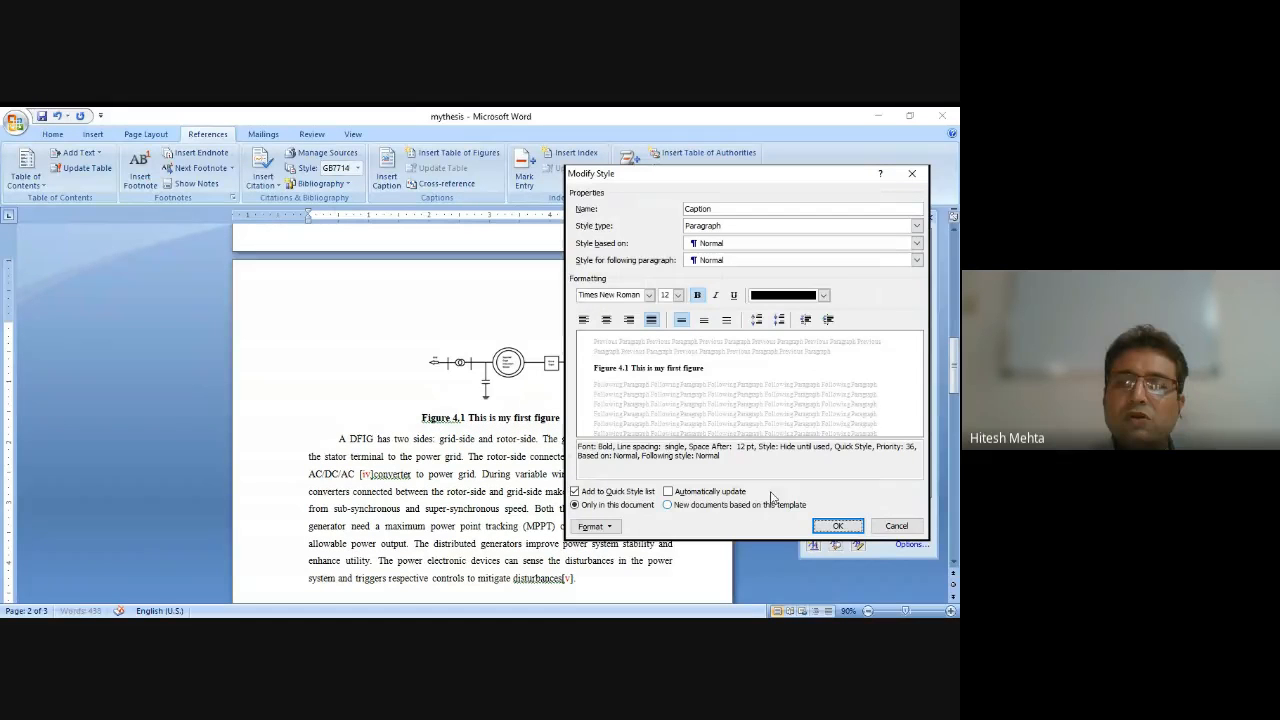
{"action": "left_click", "coordinate": [834, 522]}
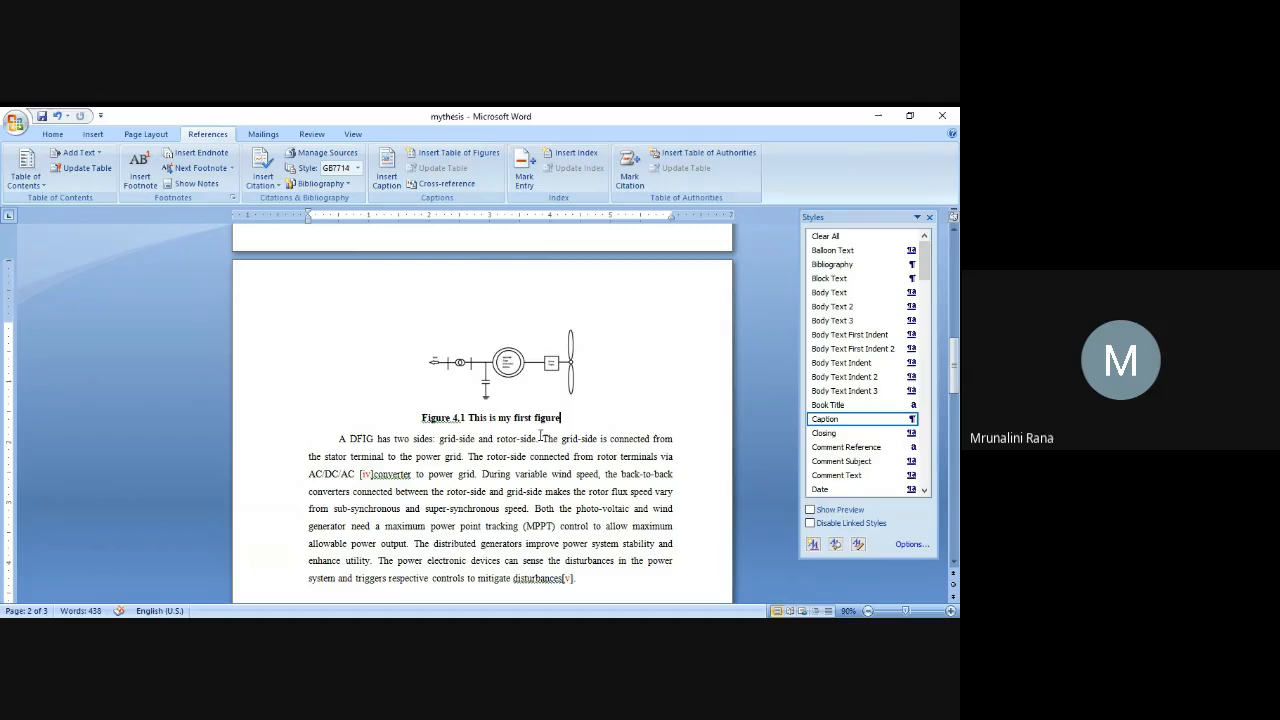
Start a caption for the diagram with the Table label, positioned below the selected item, keeping the label included.
{"action": "left_click", "coordinate": [506, 366]}
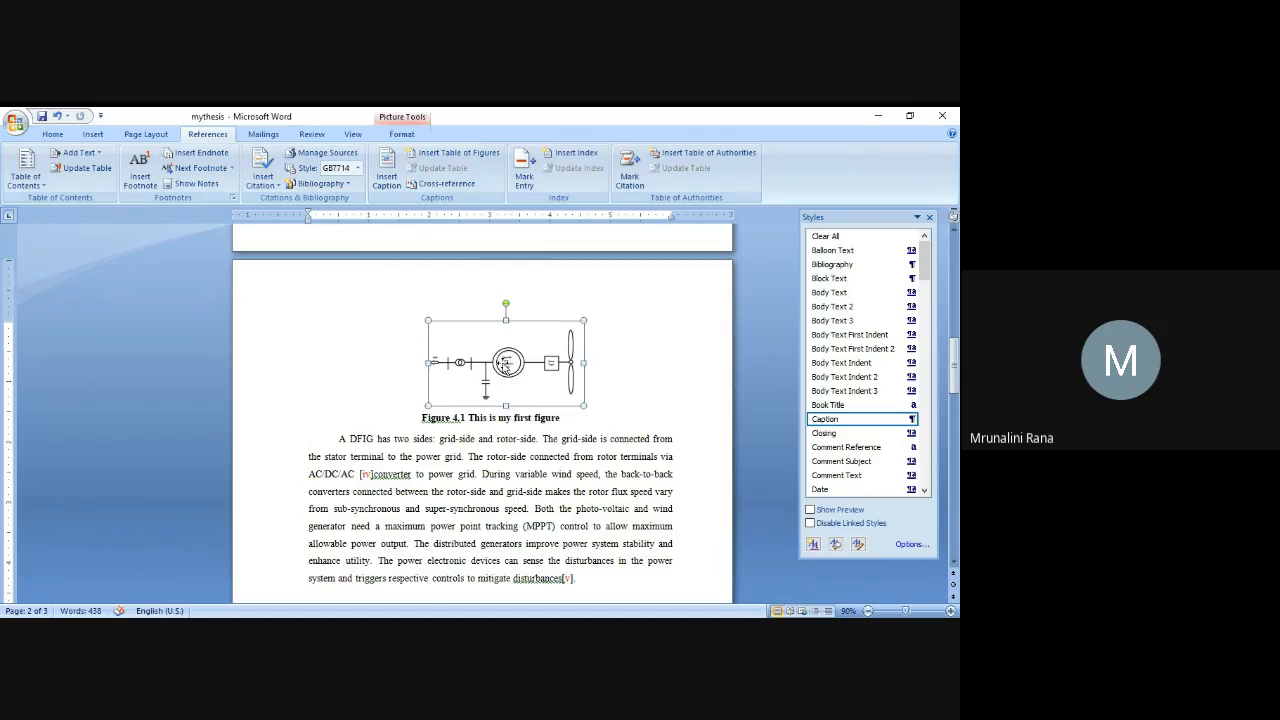
{"action": "left_click", "coordinate": [386, 172]}
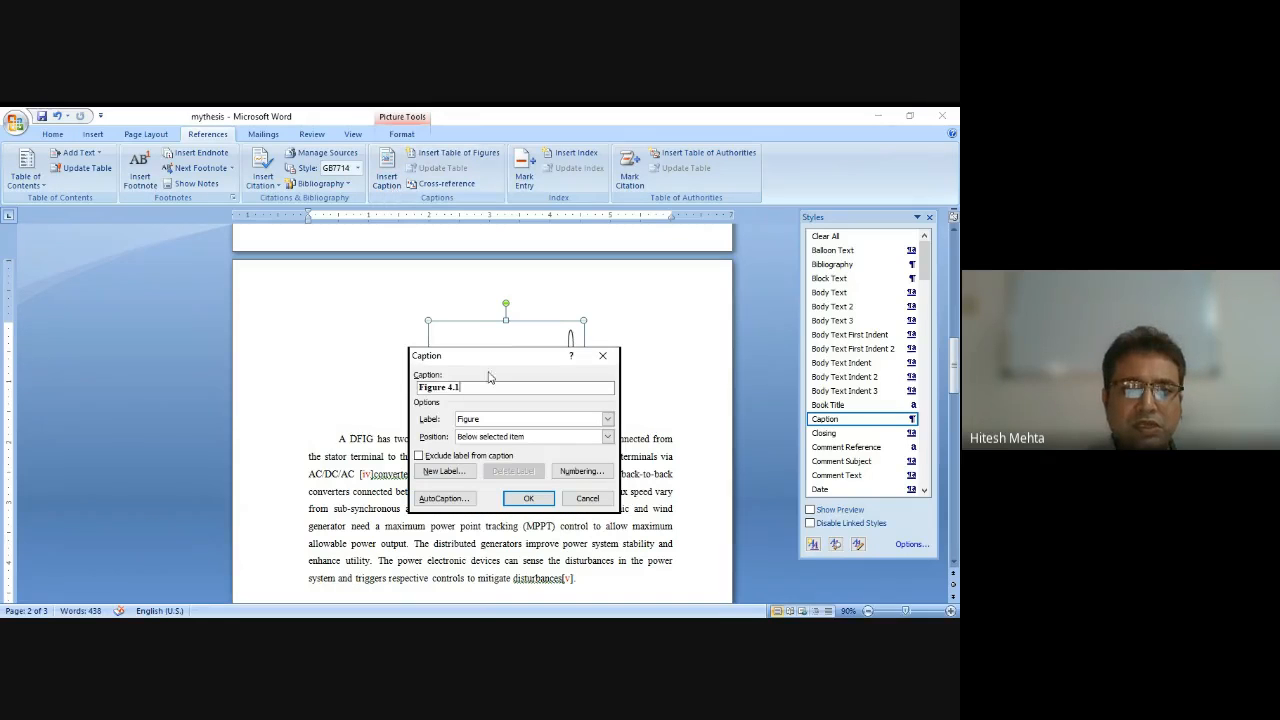
{"action": "left_click", "coordinate": [607, 420]}
{"action": "left_click", "coordinate": [556, 451]}
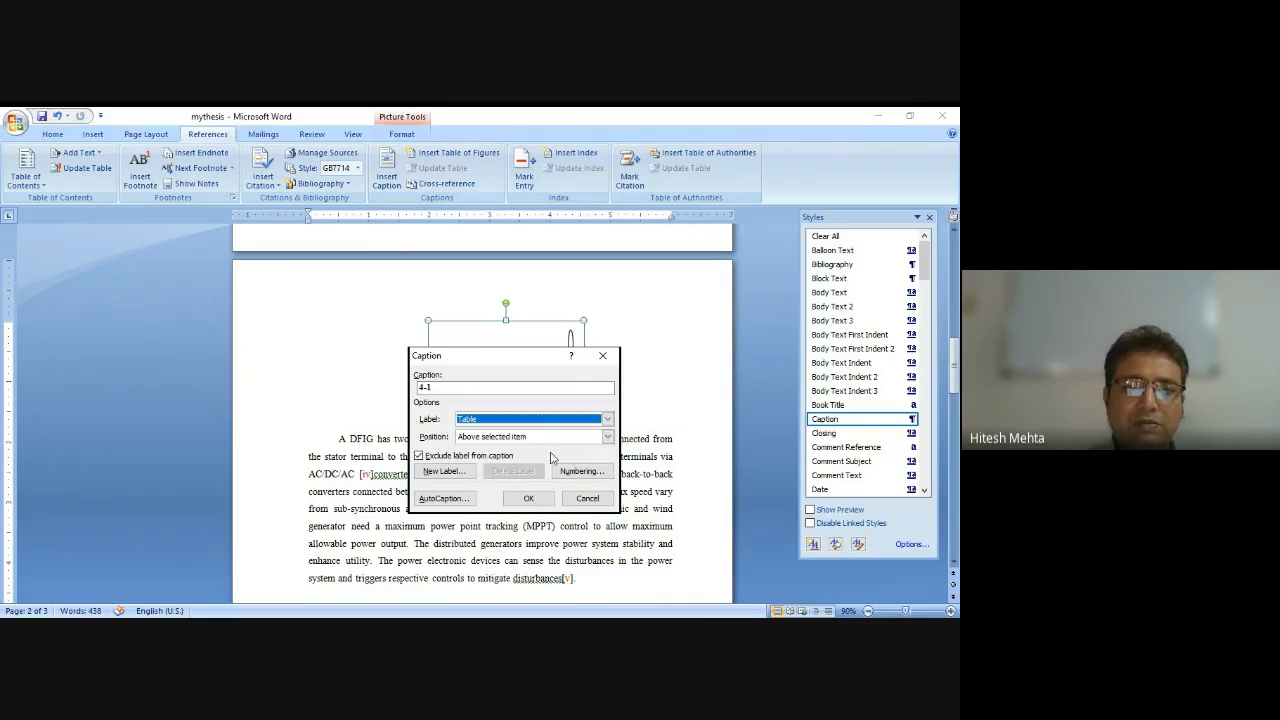
{"action": "left_click", "coordinate": [607, 437]}
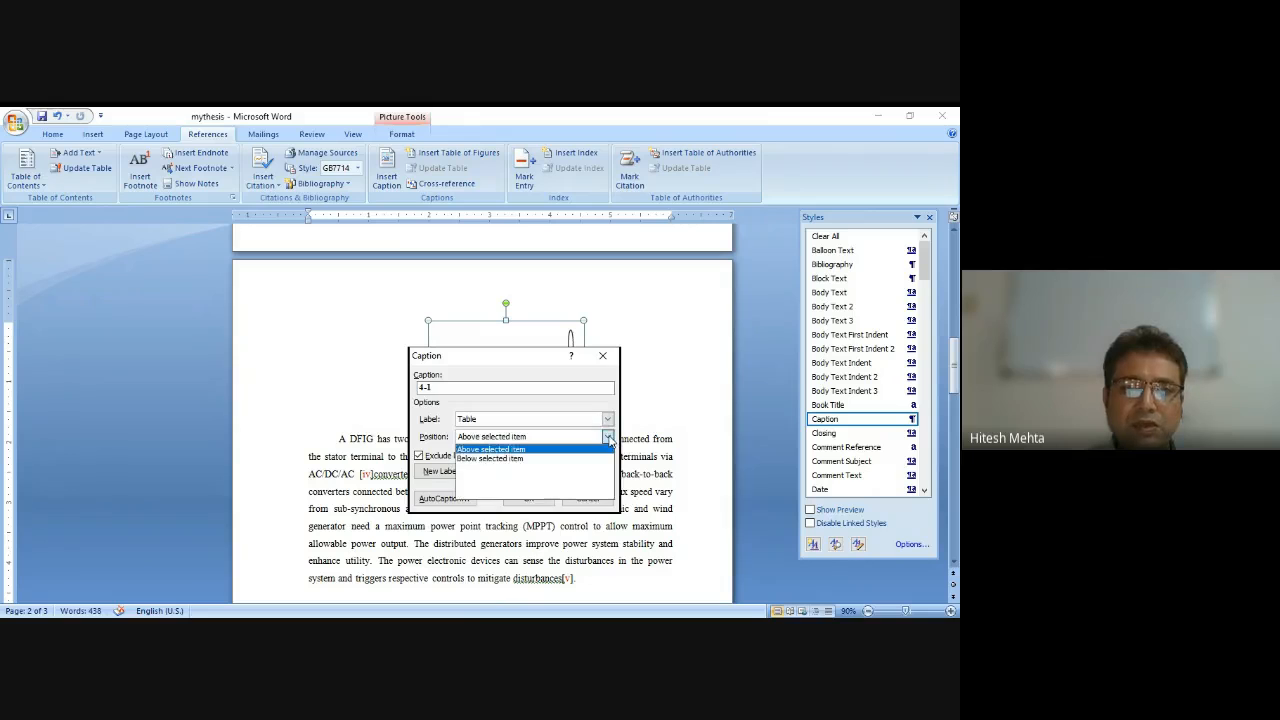
{"action": "left_click", "coordinate": [592, 458]}
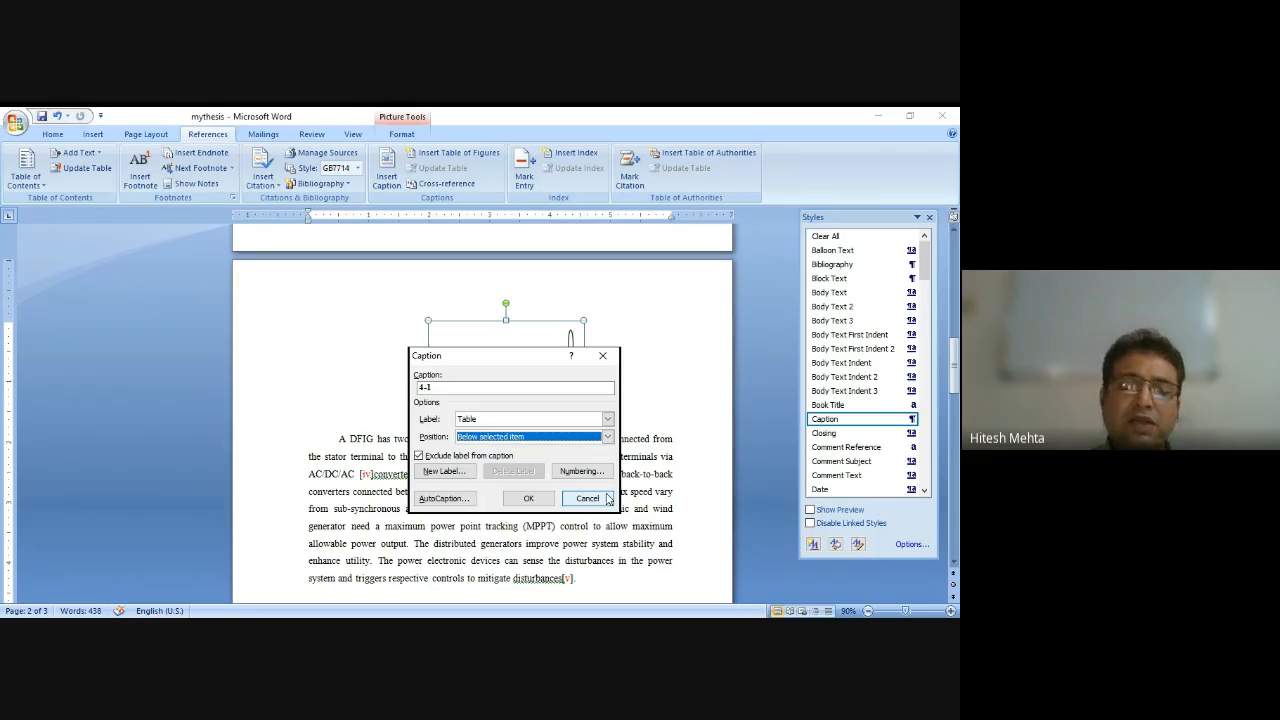
{"action": "left_click", "coordinate": [419, 455]}
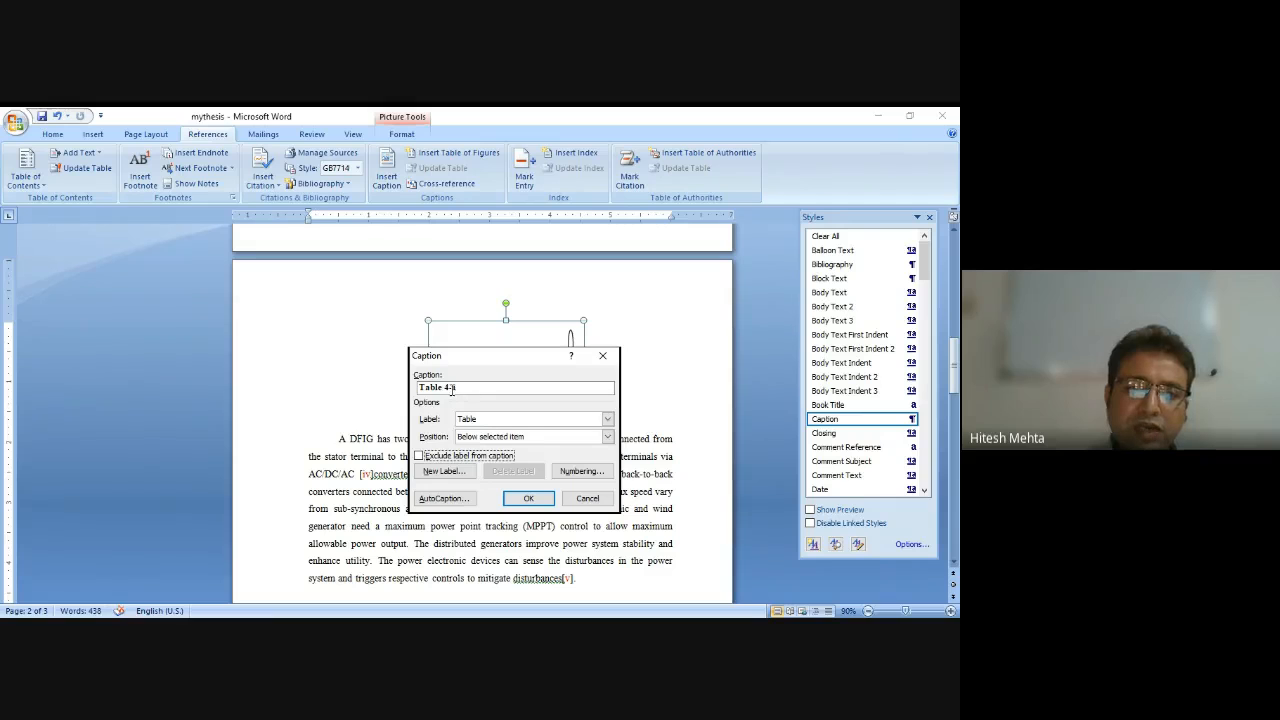
Set the caption numbering to include the chapter number with a period separator.
{"action": "left_click", "coordinate": [574, 476]}
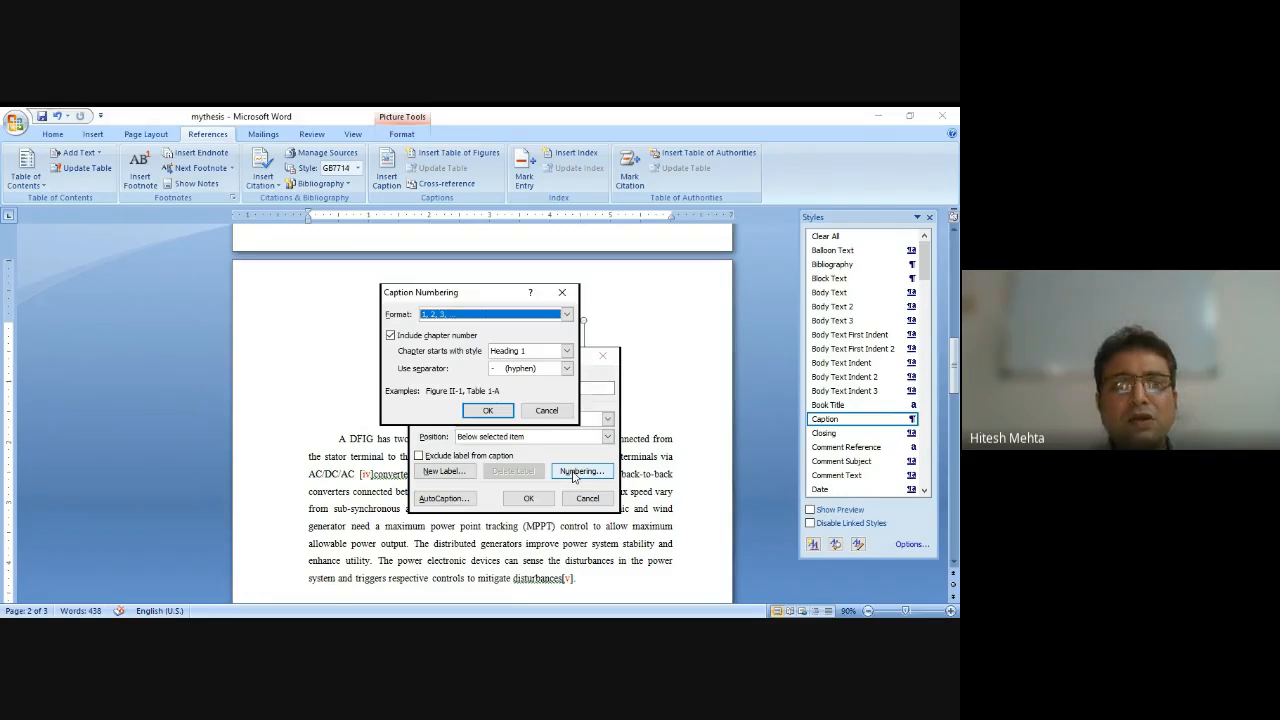
{"action": "left_click", "coordinate": [570, 370]}
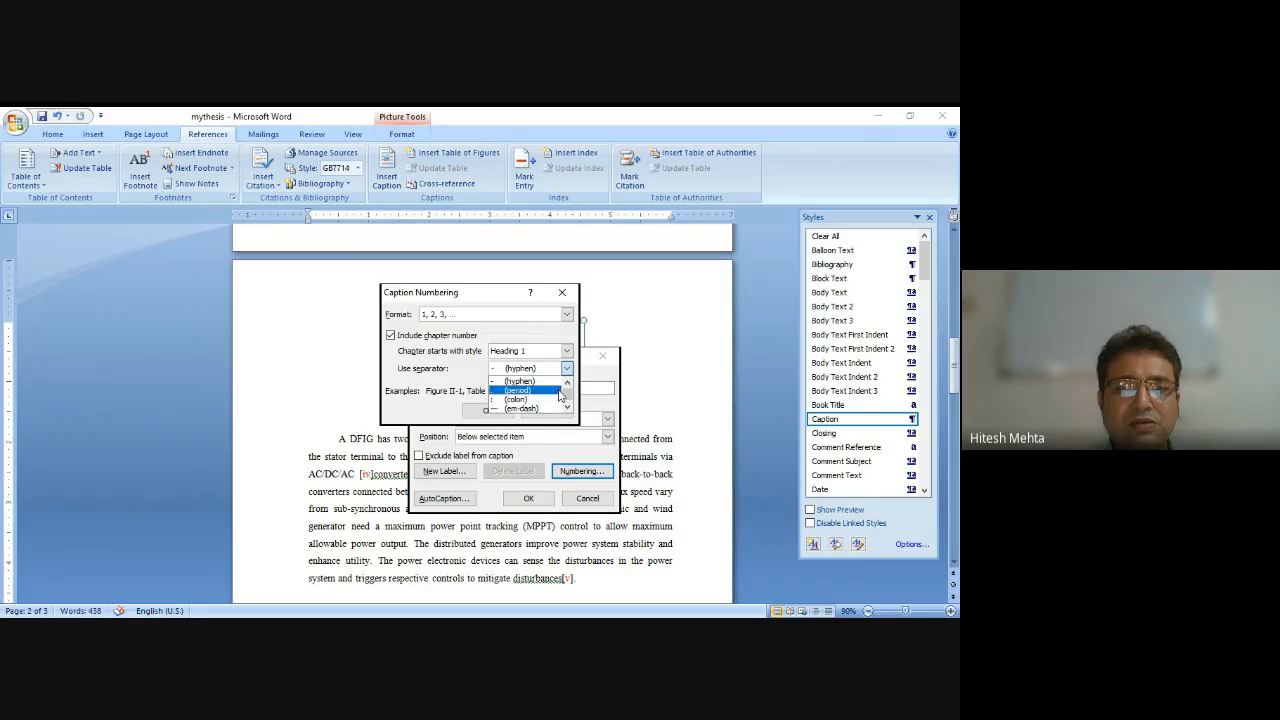
{"action": "left_click", "coordinate": [568, 407]}
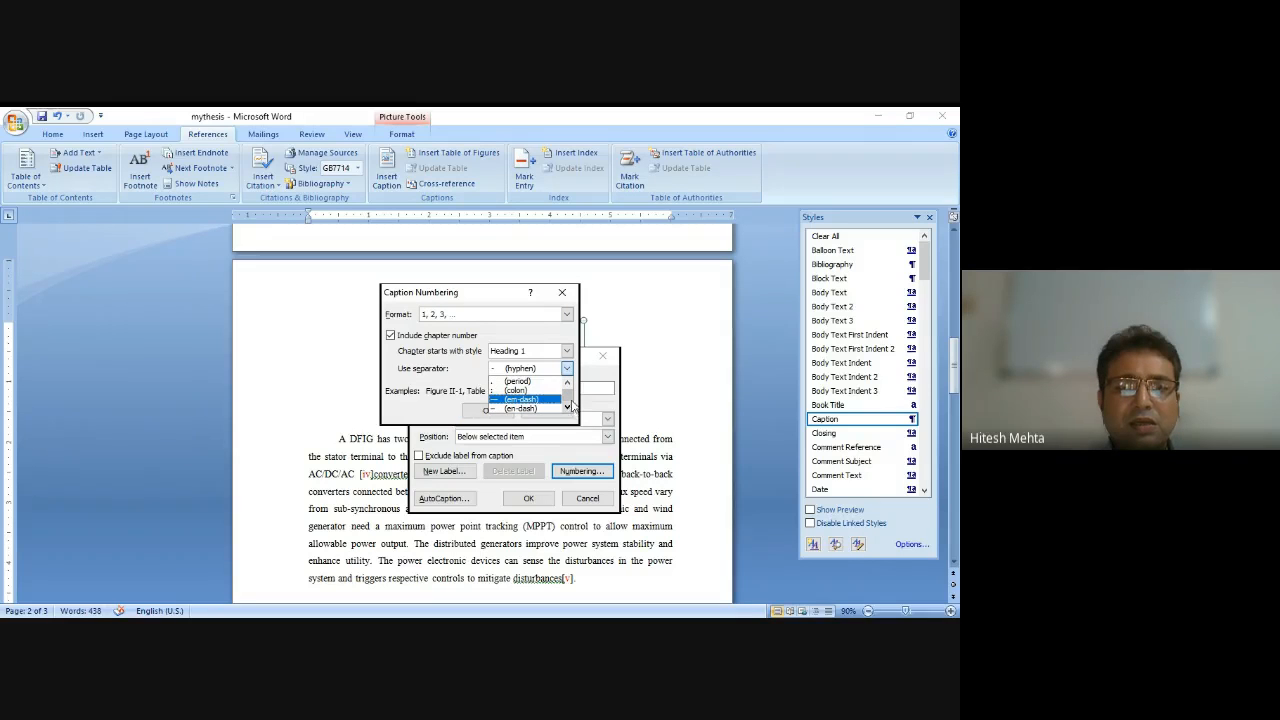
{"action": "left_click", "coordinate": [568, 382]}
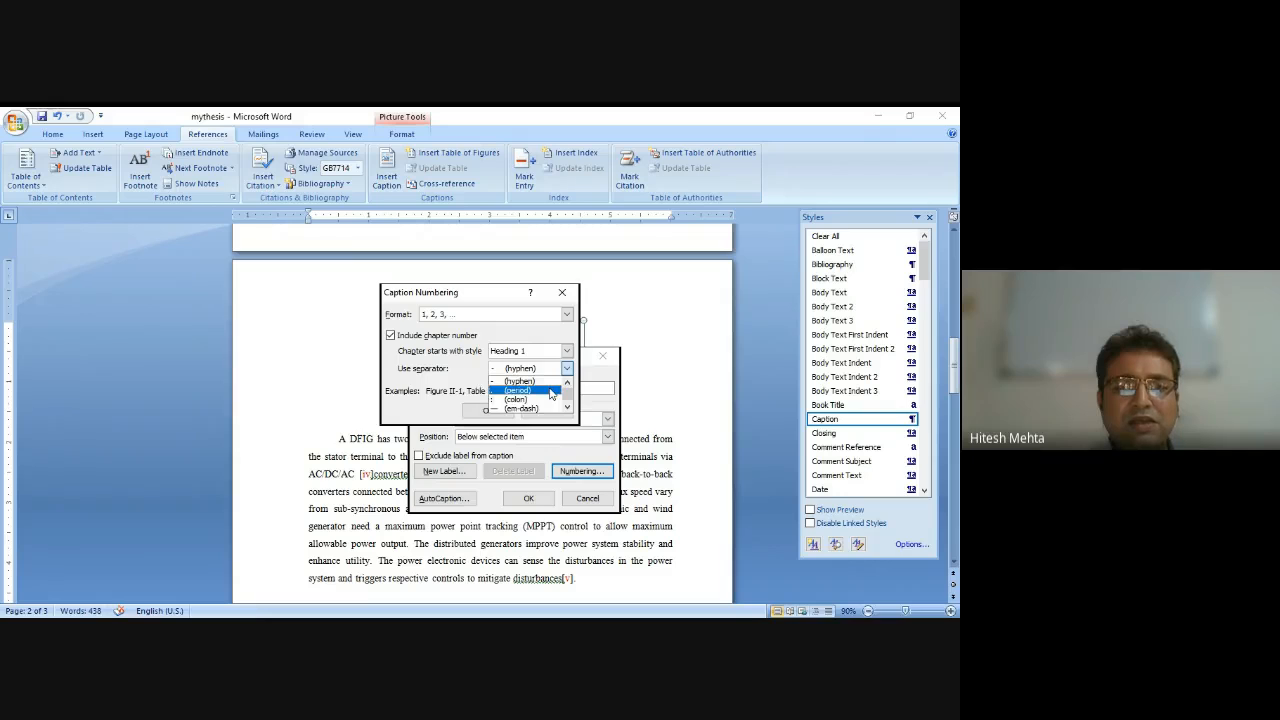
{"action": "left_click", "coordinate": [550, 391]}
{"action": "left_click", "coordinate": [499, 413]}
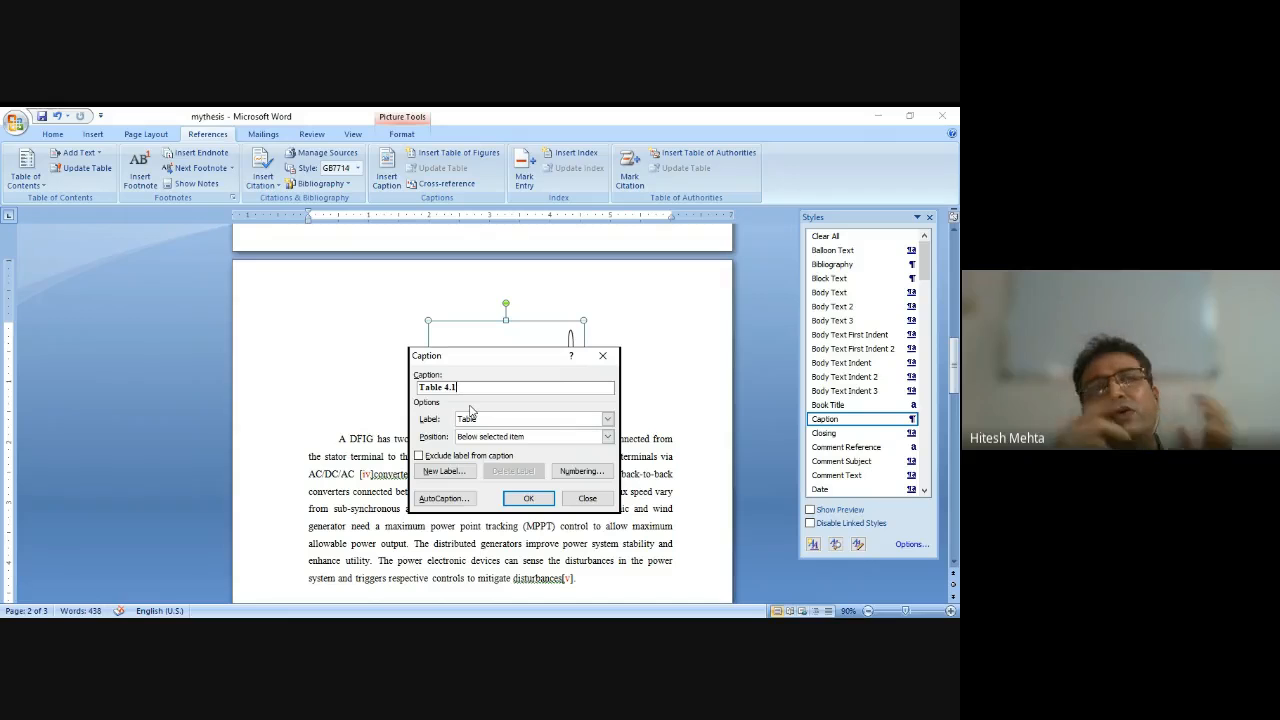
Insert the Table 4.1 caption and undo it.
{"action": "left_click", "coordinate": [530, 500]}
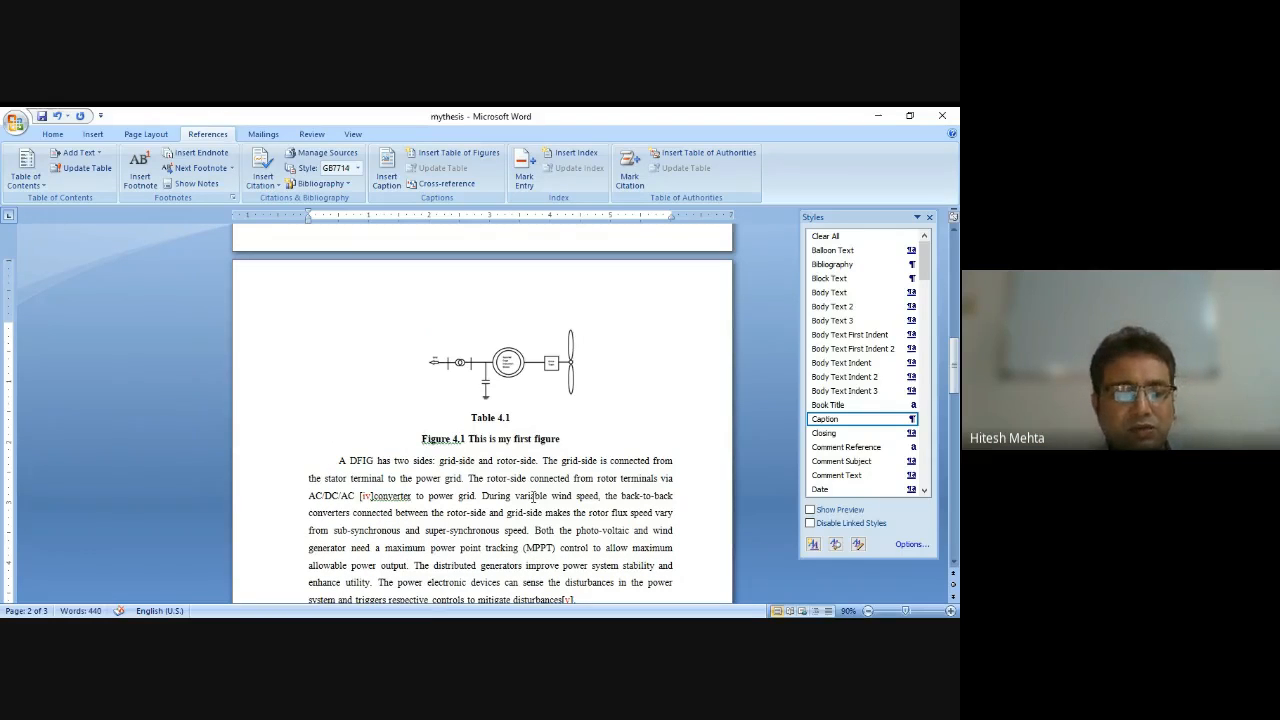
{"action": "key", "text": "ctrl+z"}
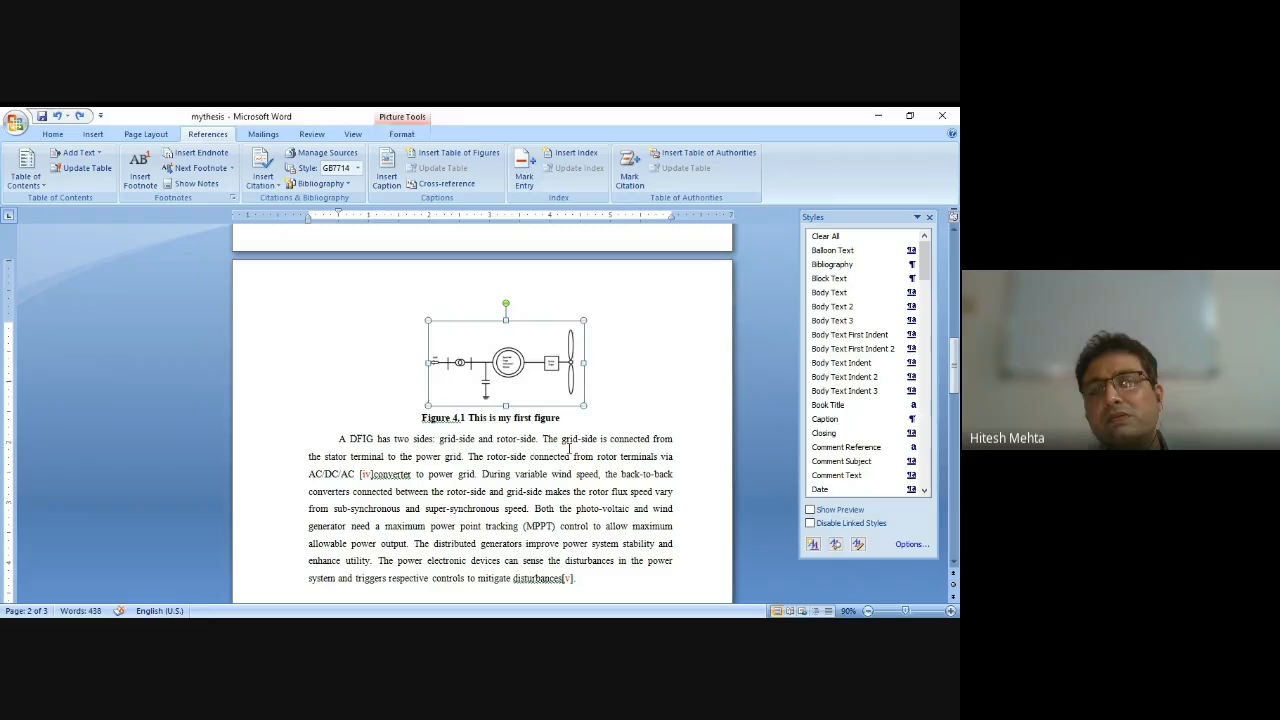
Select the diagram above the Figure 4.1 caption.
{"action": "left_click", "coordinate": [569, 448]}
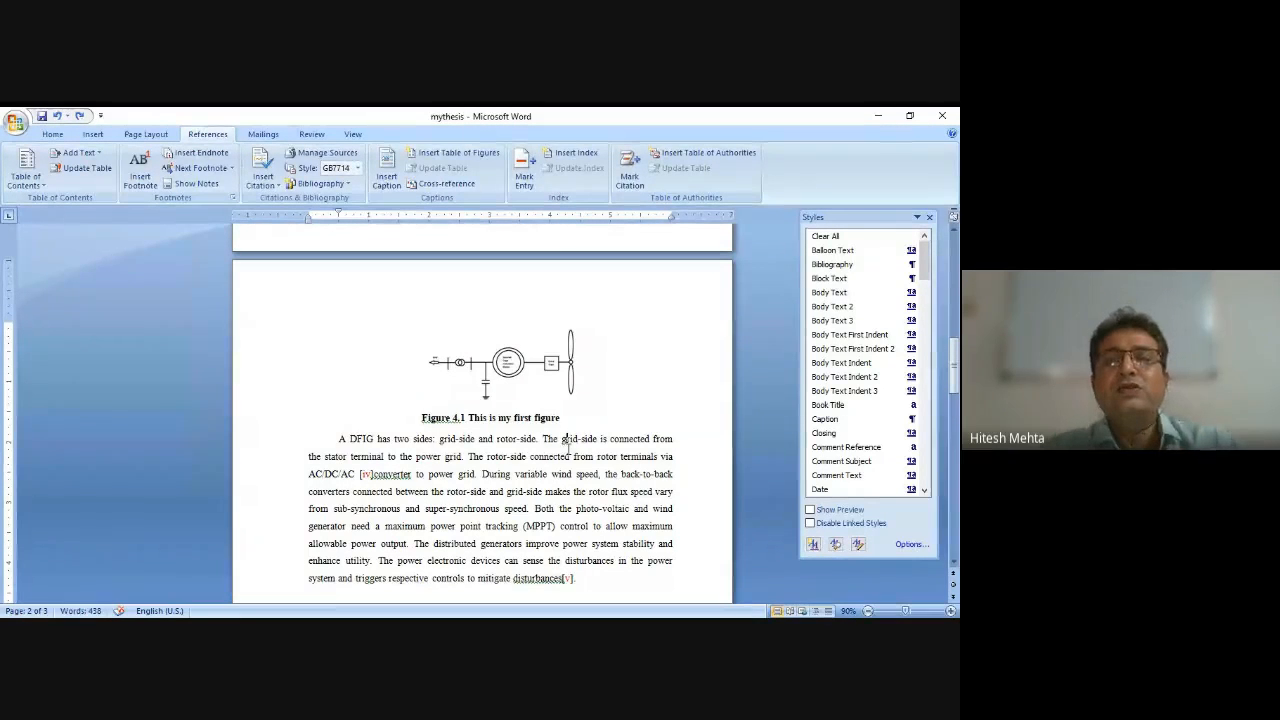
{"action": "scroll", "coordinate": [568, 448], "scroll_direction": "down", "scroll_amount": 2}
{"action": "left_click", "coordinate": [510, 285]}
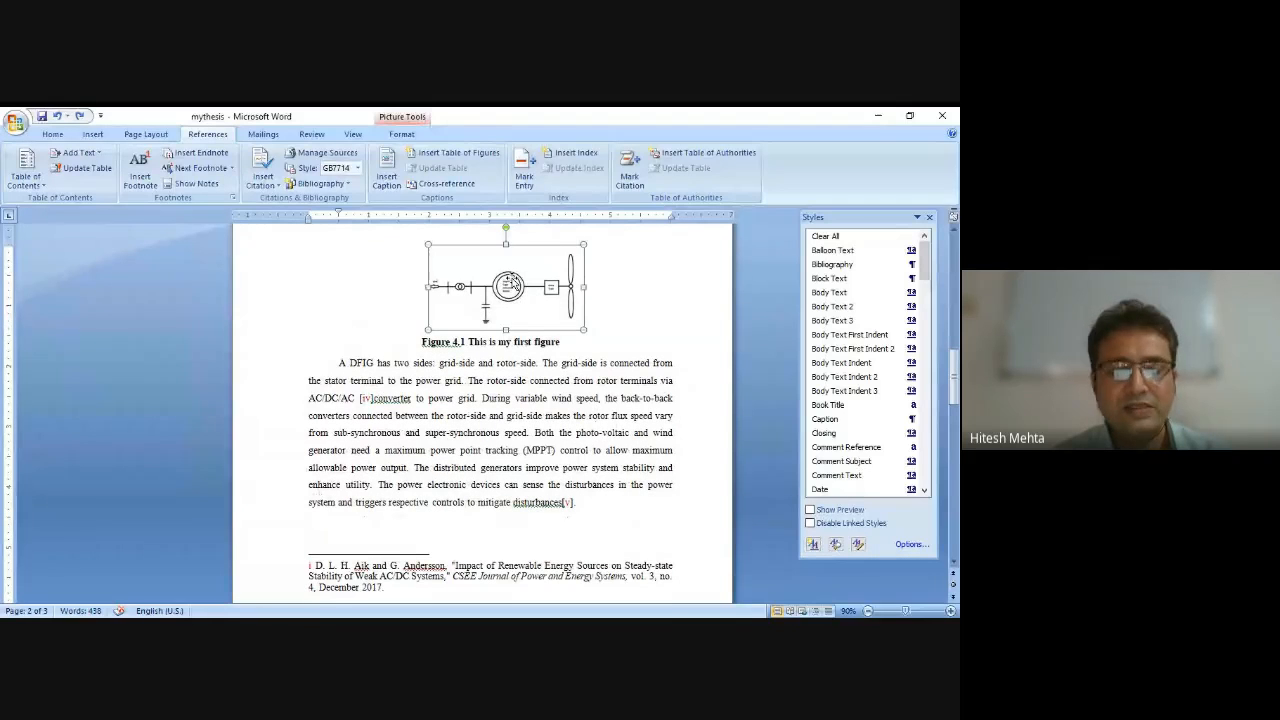
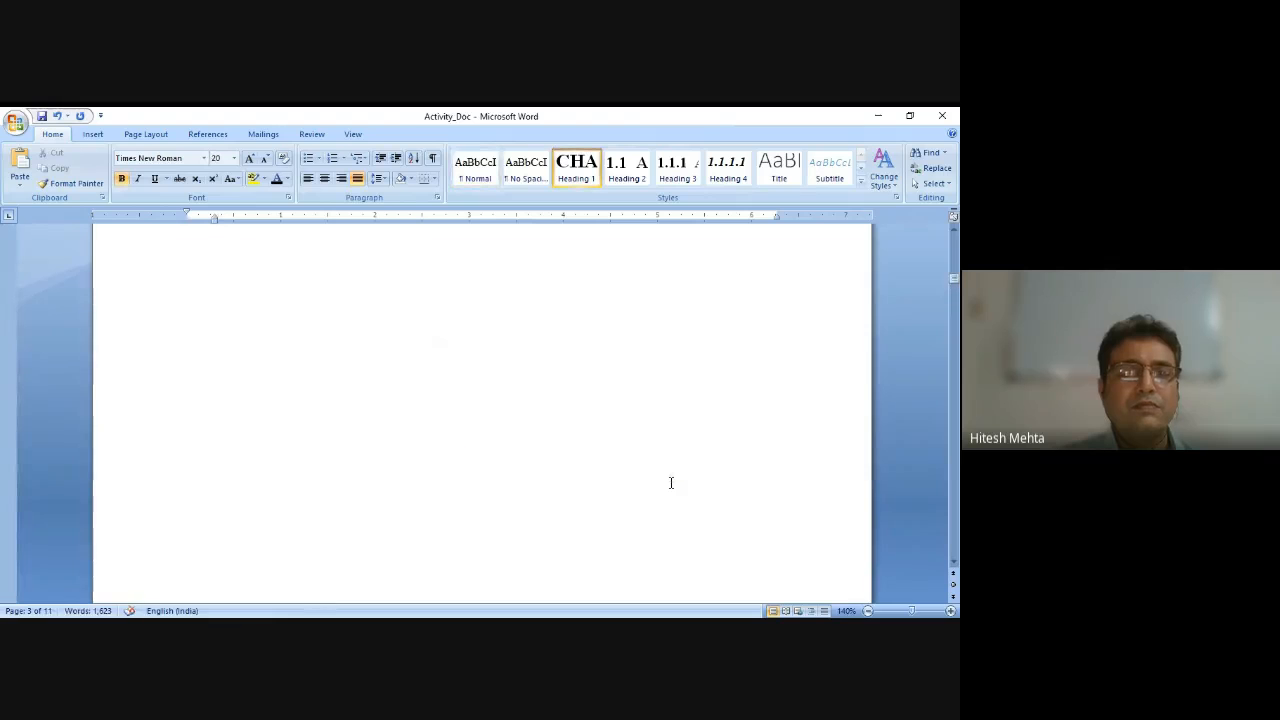
Delete the page number from the Section 2 footer on the page before Chapter 2 and close the footer.
{"action": "scroll", "coordinate": [671, 481], "scroll_direction": "down", "scroll_amount": 8}
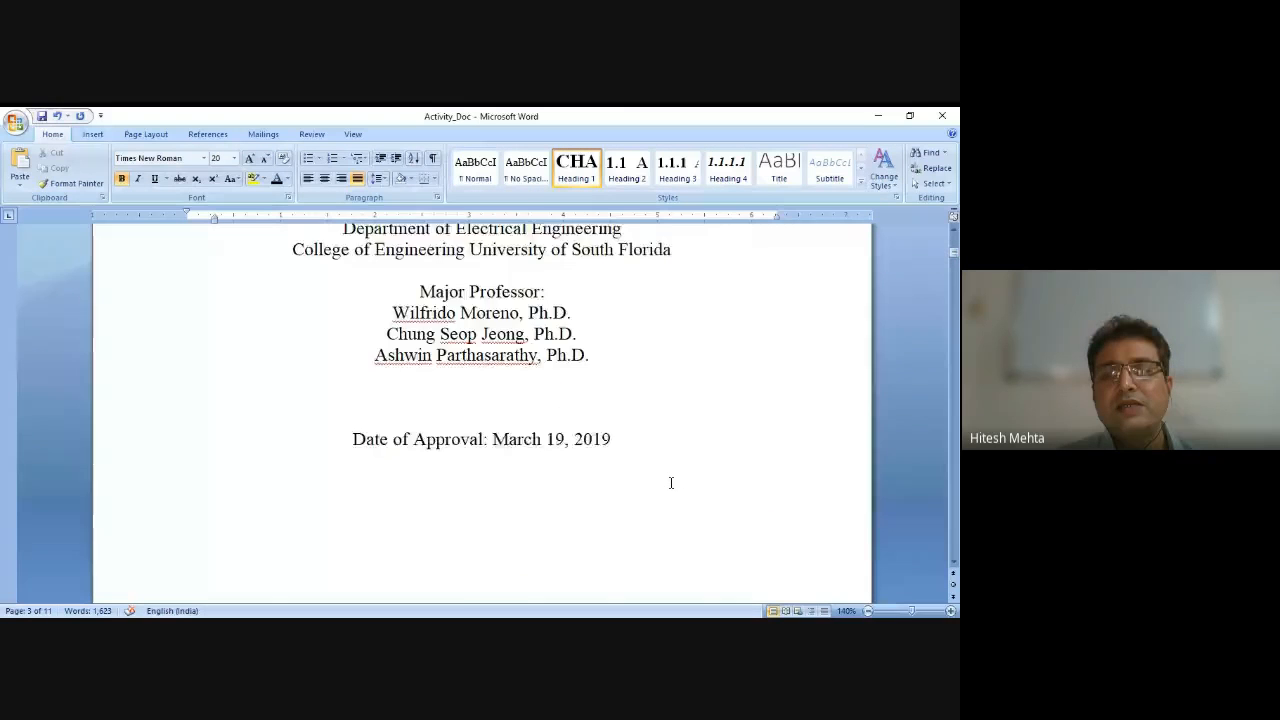
{"action": "scroll", "coordinate": [671, 483], "scroll_direction": "down", "scroll_amount": 10}
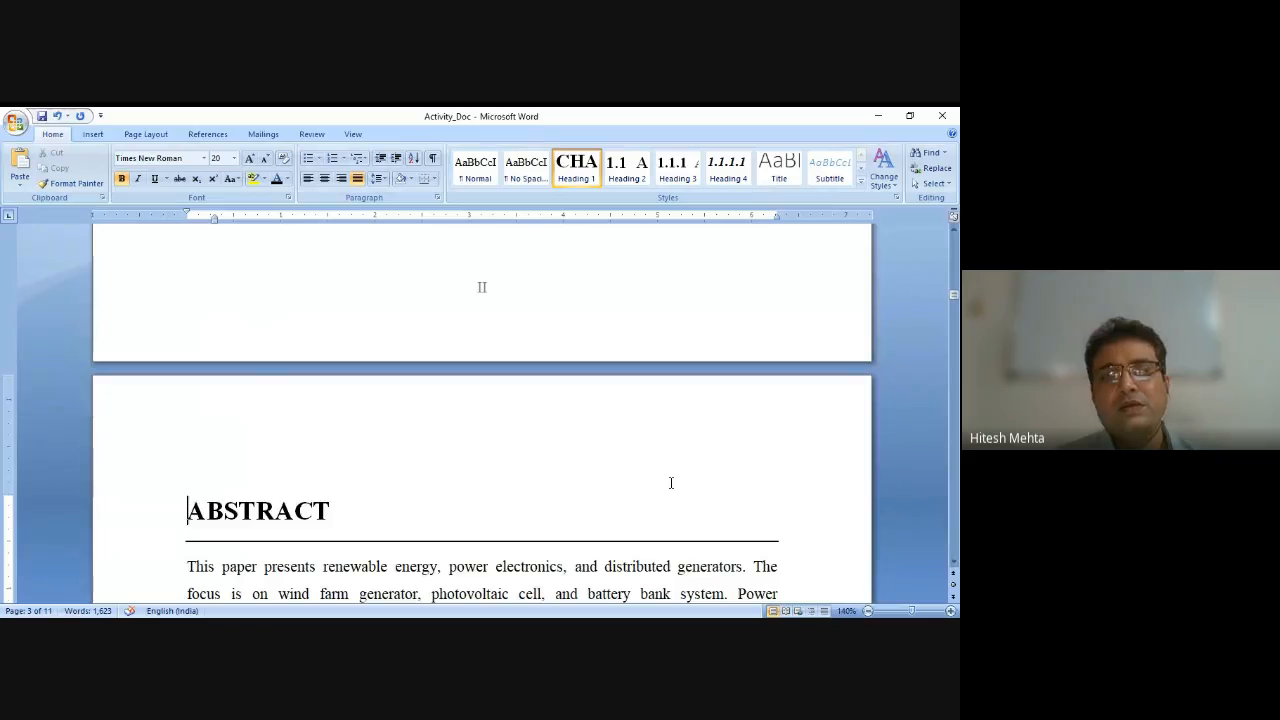
{"action": "scroll", "coordinate": [671, 483], "scroll_direction": "down", "scroll_amount": 10}
{"action": "scroll", "coordinate": [671, 483], "scroll_direction": "down", "scroll_amount": 15}
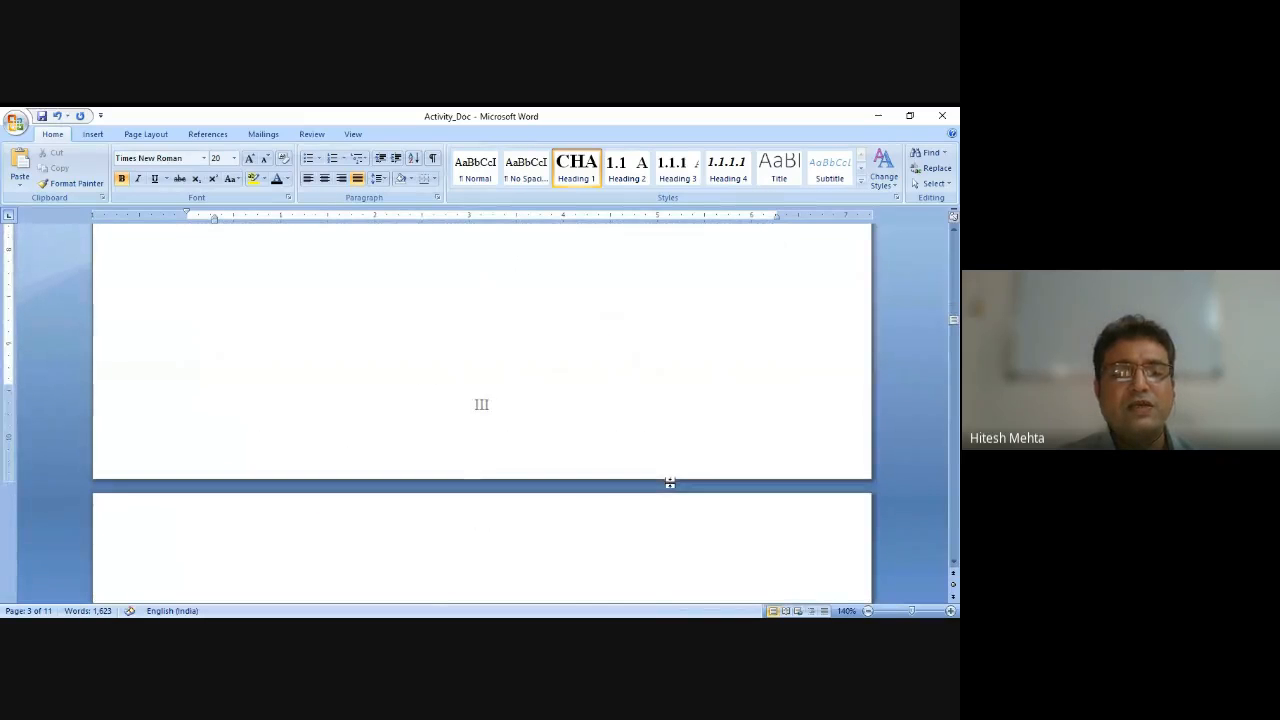
{"action": "scroll", "coordinate": [671, 483], "scroll_direction": "down", "scroll_amount": 10}
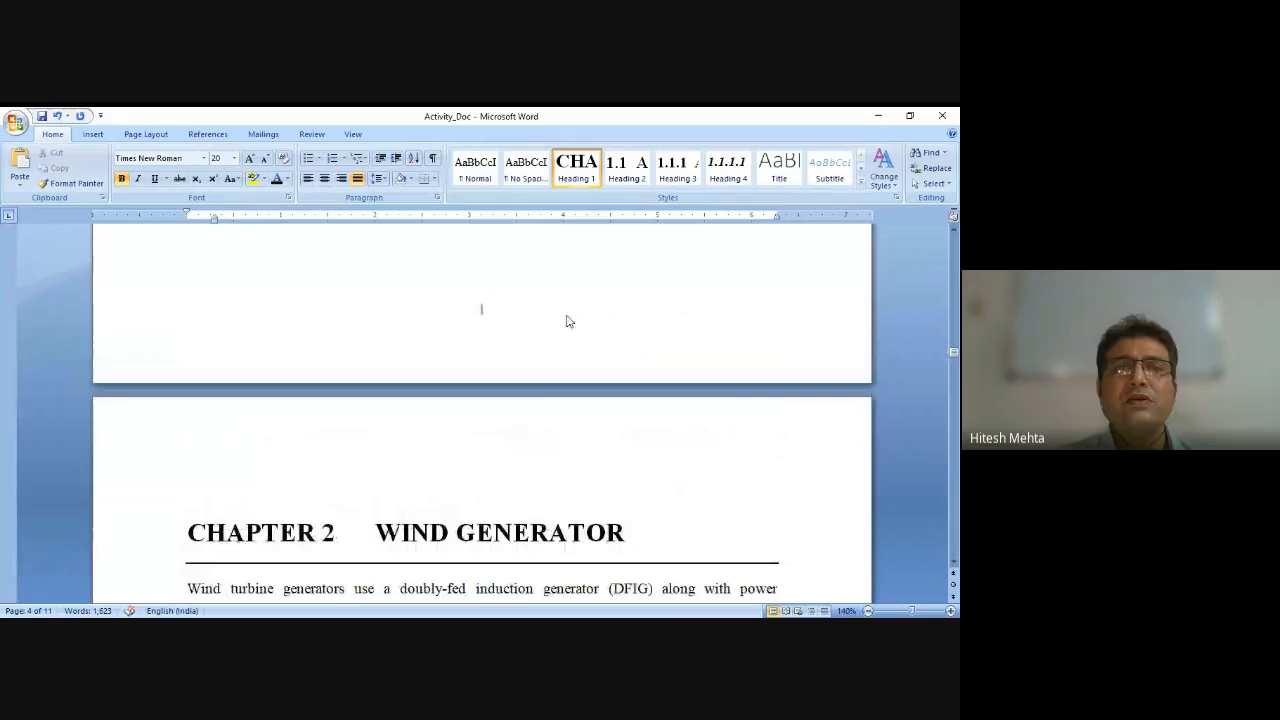
{"action": "double_click", "coordinate": [482, 310]}
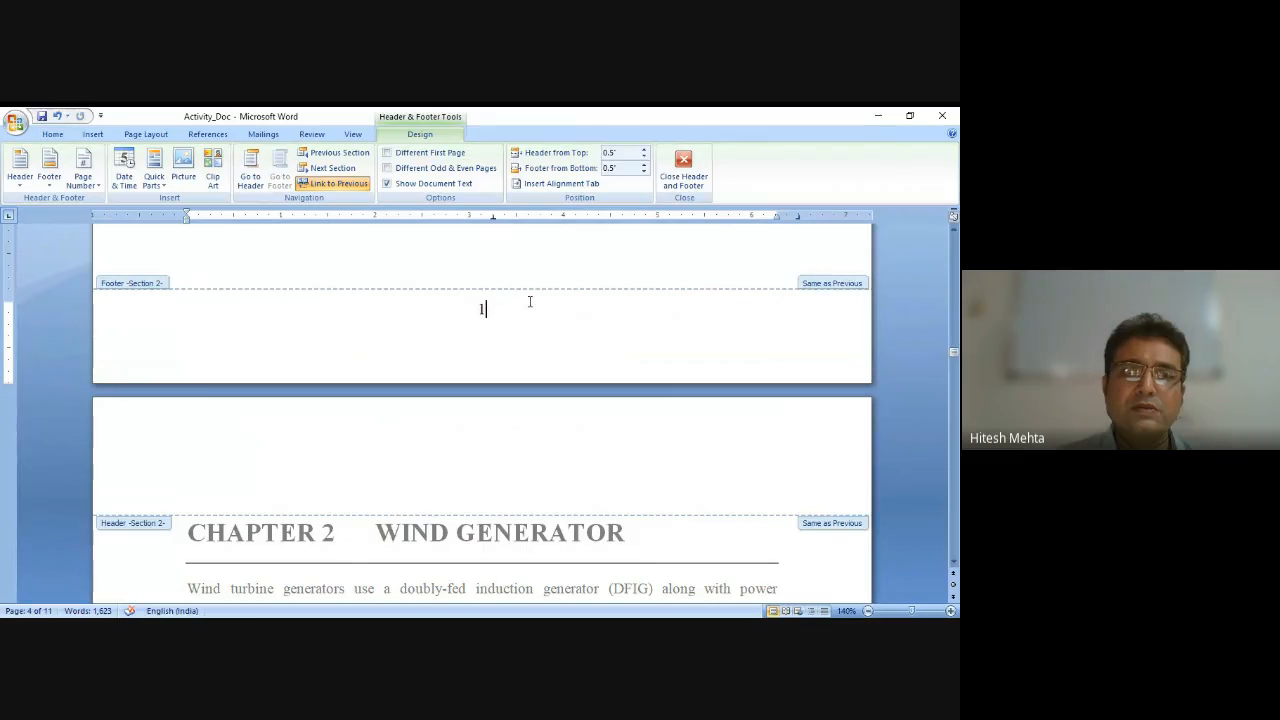
{"action": "left_click_drag", "start_coordinate": [499, 305], "coordinate": [471, 309]}
{"action": "key", "text": "Delete"}
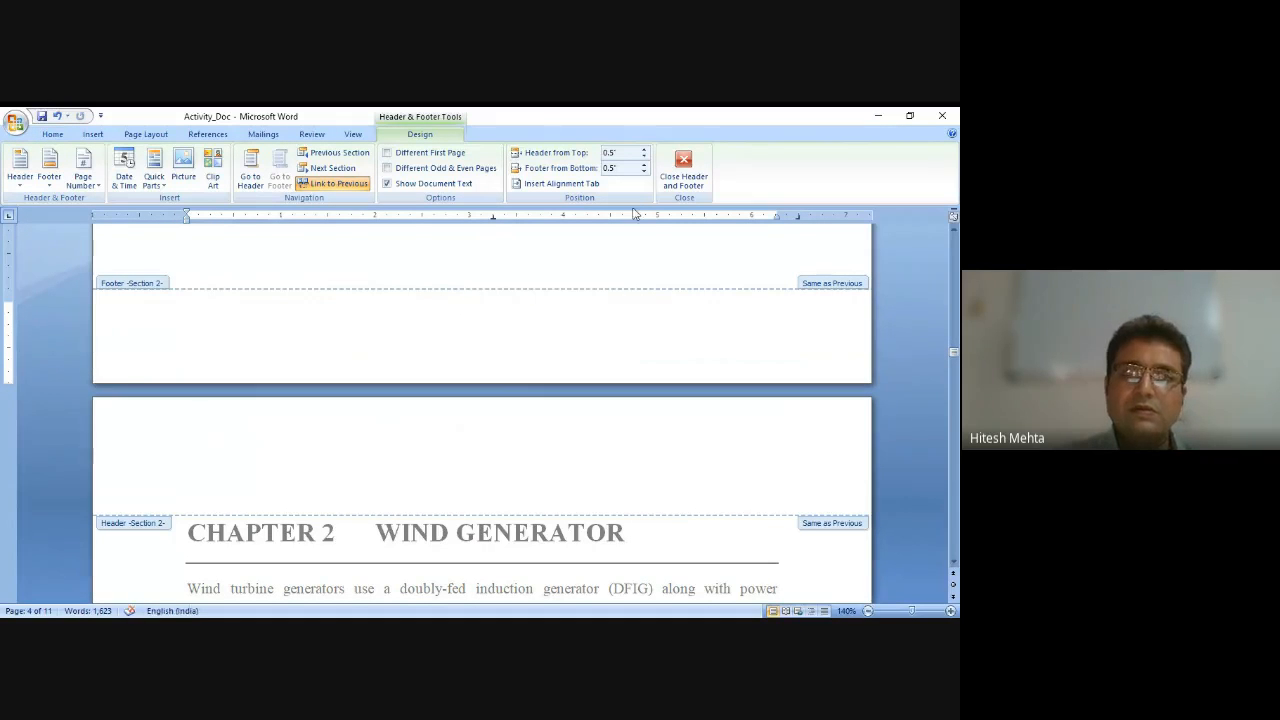
{"action": "left_click", "coordinate": [687, 178]}
{"action": "scroll", "coordinate": [610, 300], "scroll_direction": "up", "scroll_amount": 10}
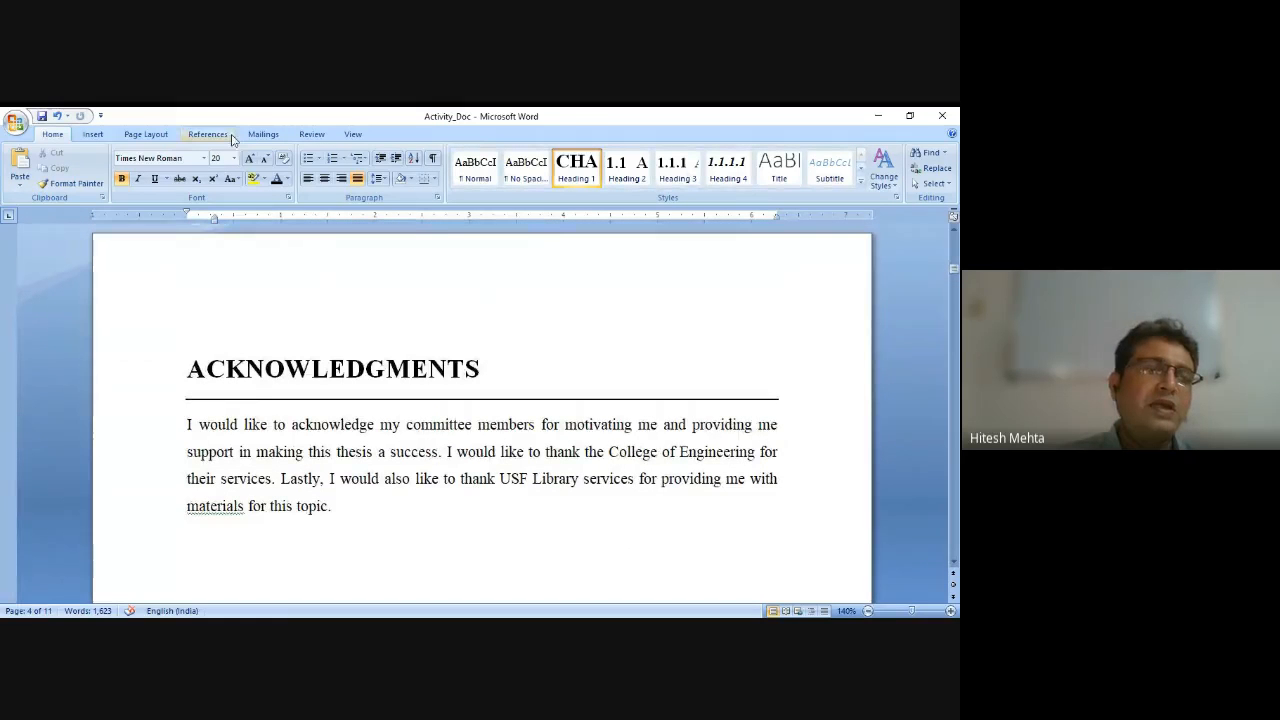
{"action": "left_click", "coordinate": [16, 122]}
{"action": "left_click", "coordinate": [345, 337]}
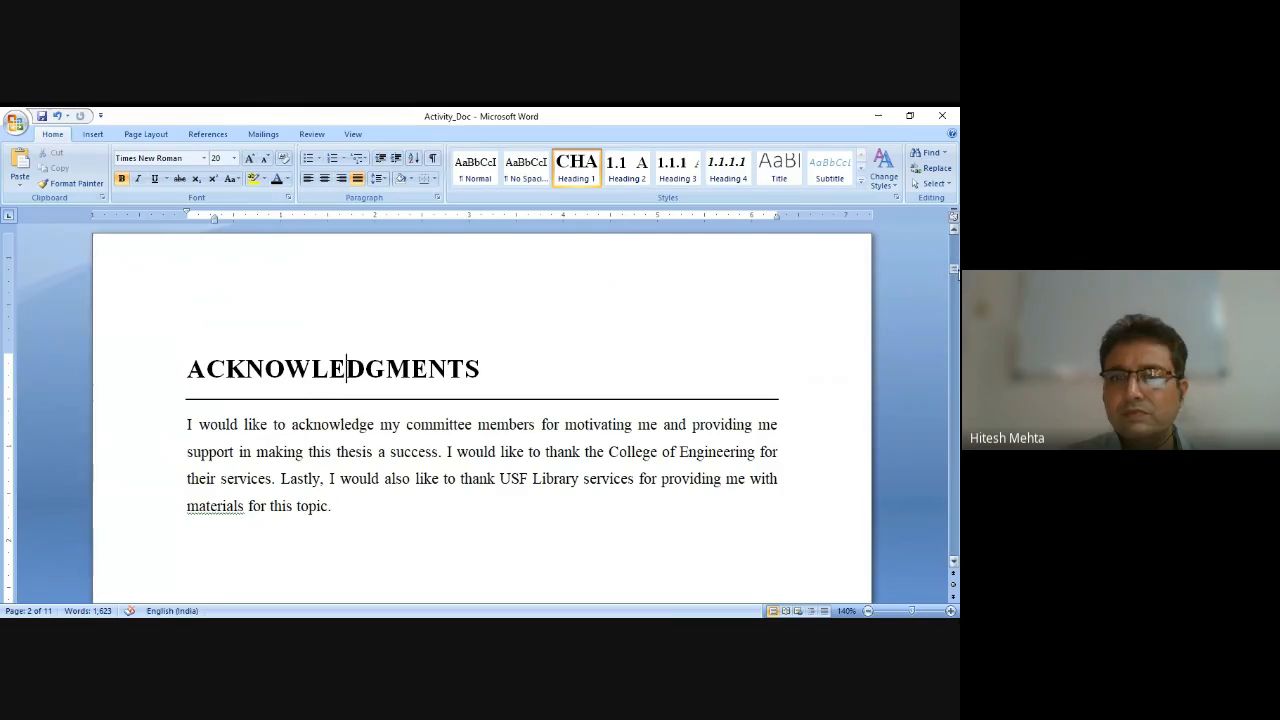
{"action": "left_click_drag", "start_coordinate": [954, 268], "coordinate": [952, 228]}
{"action": "left_click", "coordinate": [613, 408]}
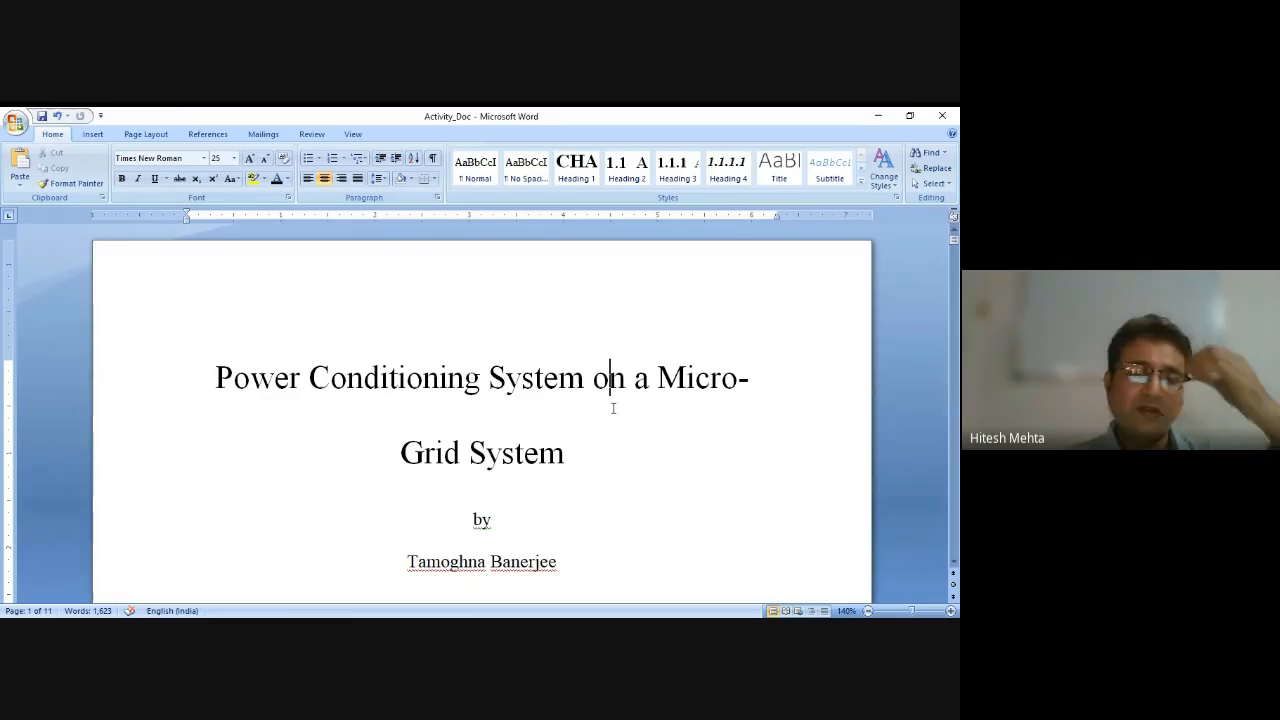
{"action": "left_click", "coordinate": [506, 479]}
{"action": "scroll", "coordinate": [506, 479], "scroll_direction": "down", "scroll_amount": 10}
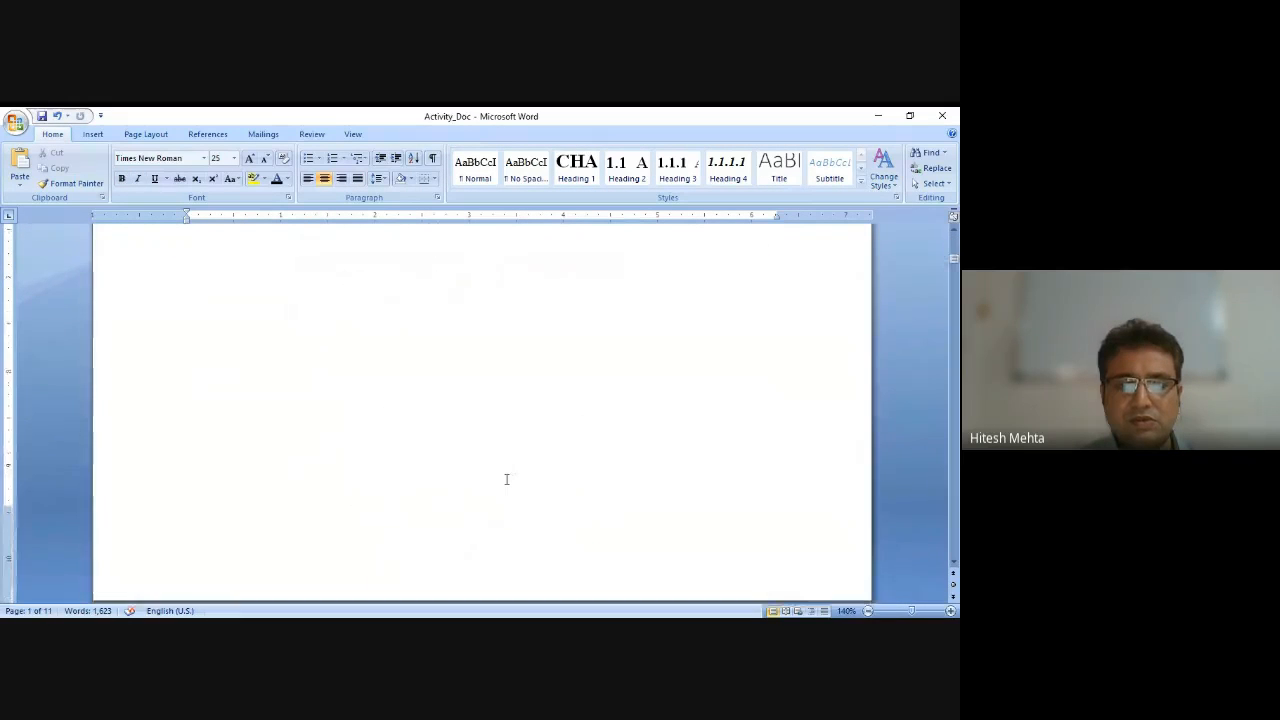
{"action": "scroll", "coordinate": [506, 479], "scroll_direction": "down", "scroll_amount": 20}
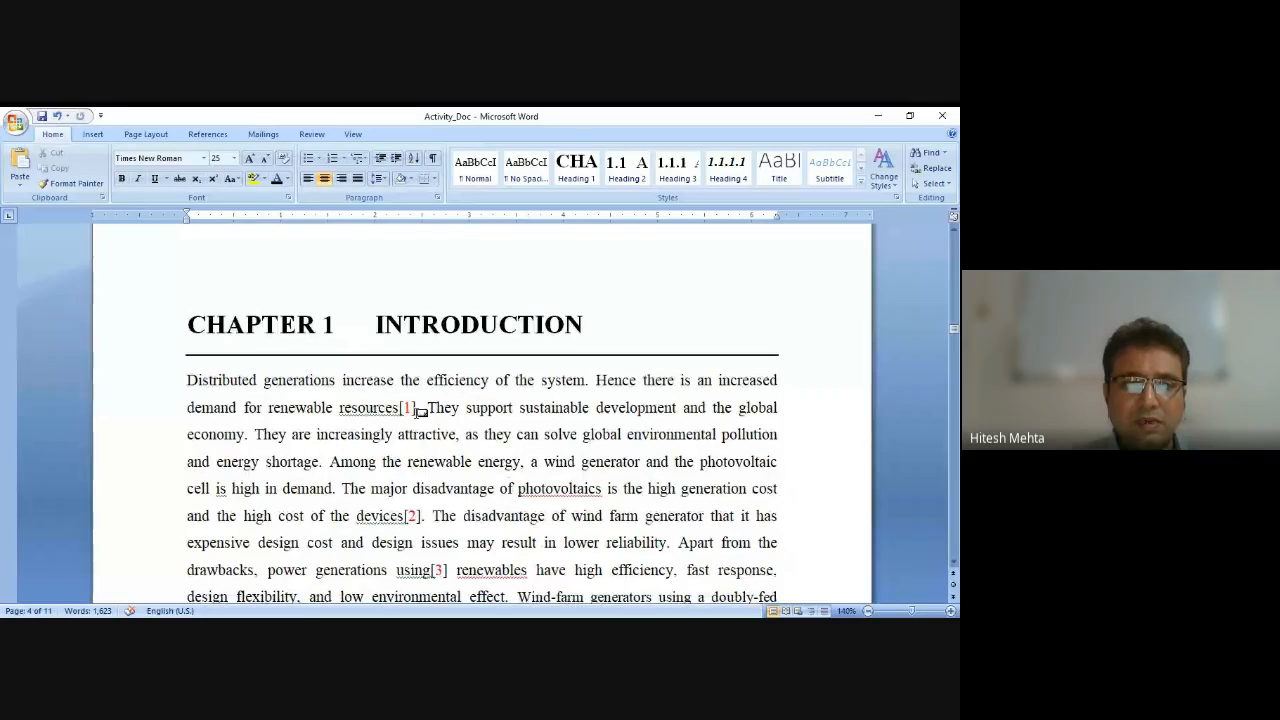
Delete the endnote citations after 'resources' and 'devices' in the Chapter 1 introduction.
{"action": "left_click", "coordinate": [418, 408]}
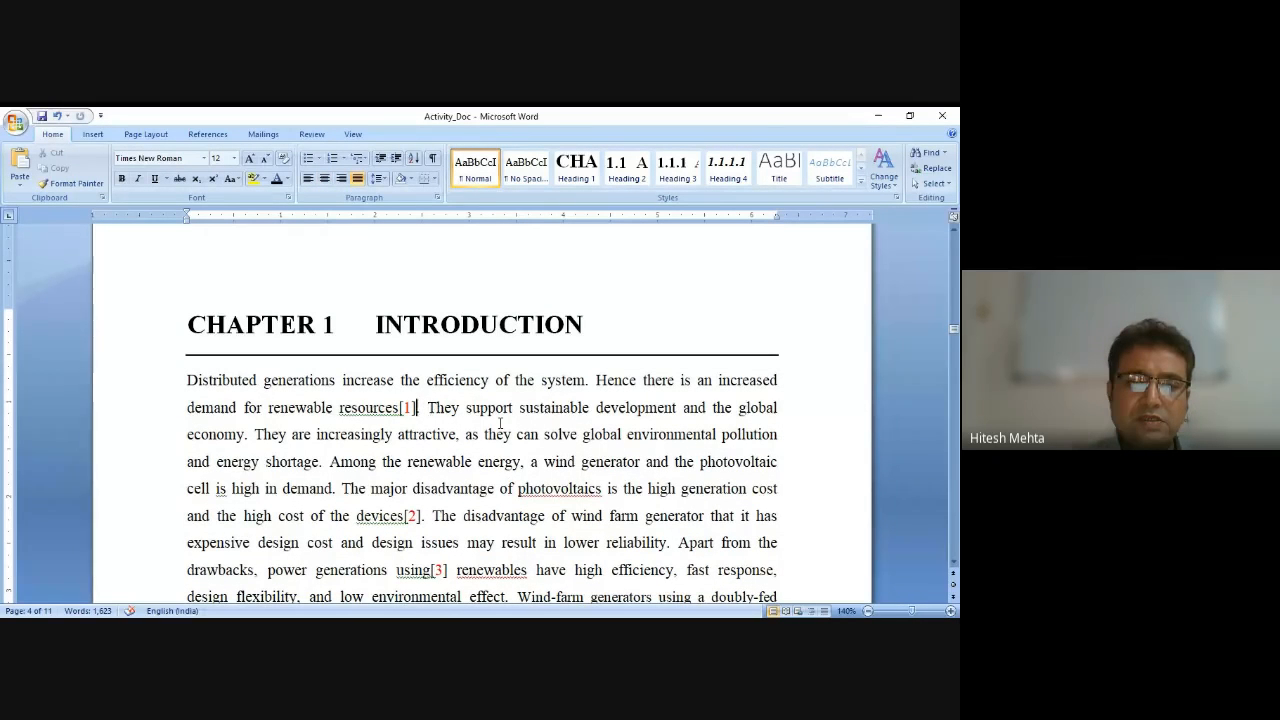
{"action": "key", "text": "BackSpace"}
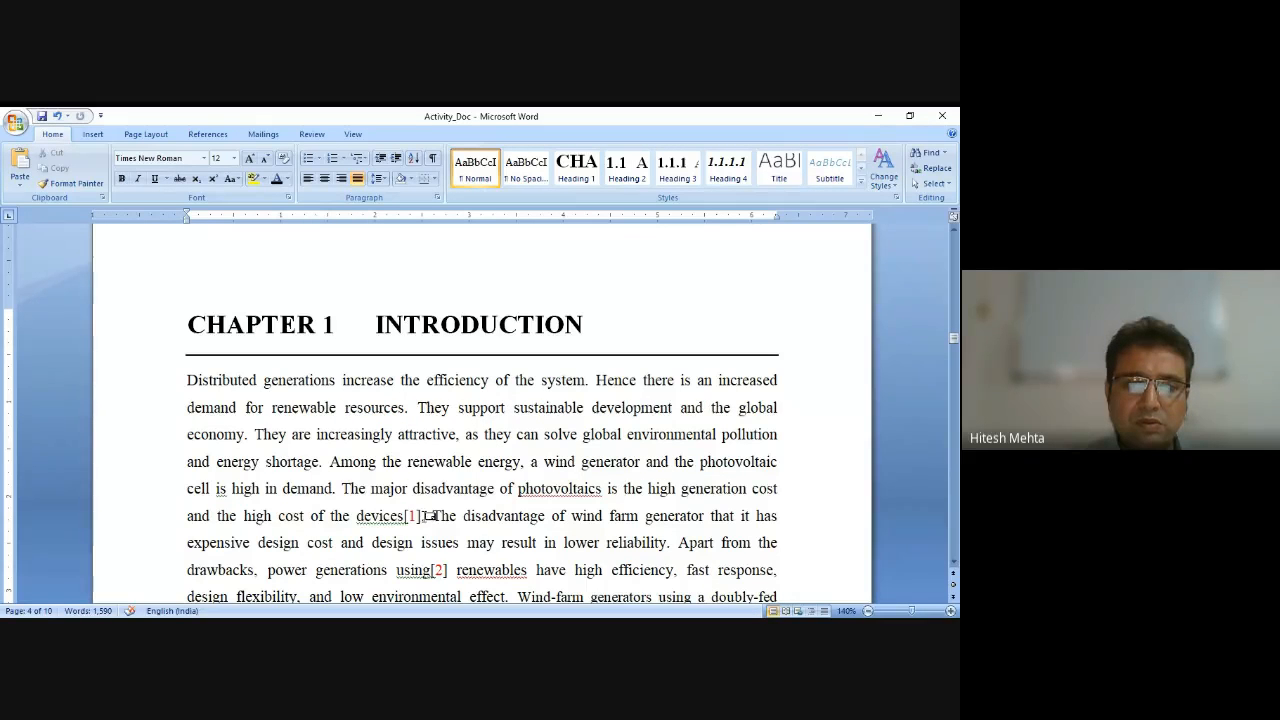
{"action": "key", "text": "BackSpace"}
{"action": "key", "text": "BackSpace"}
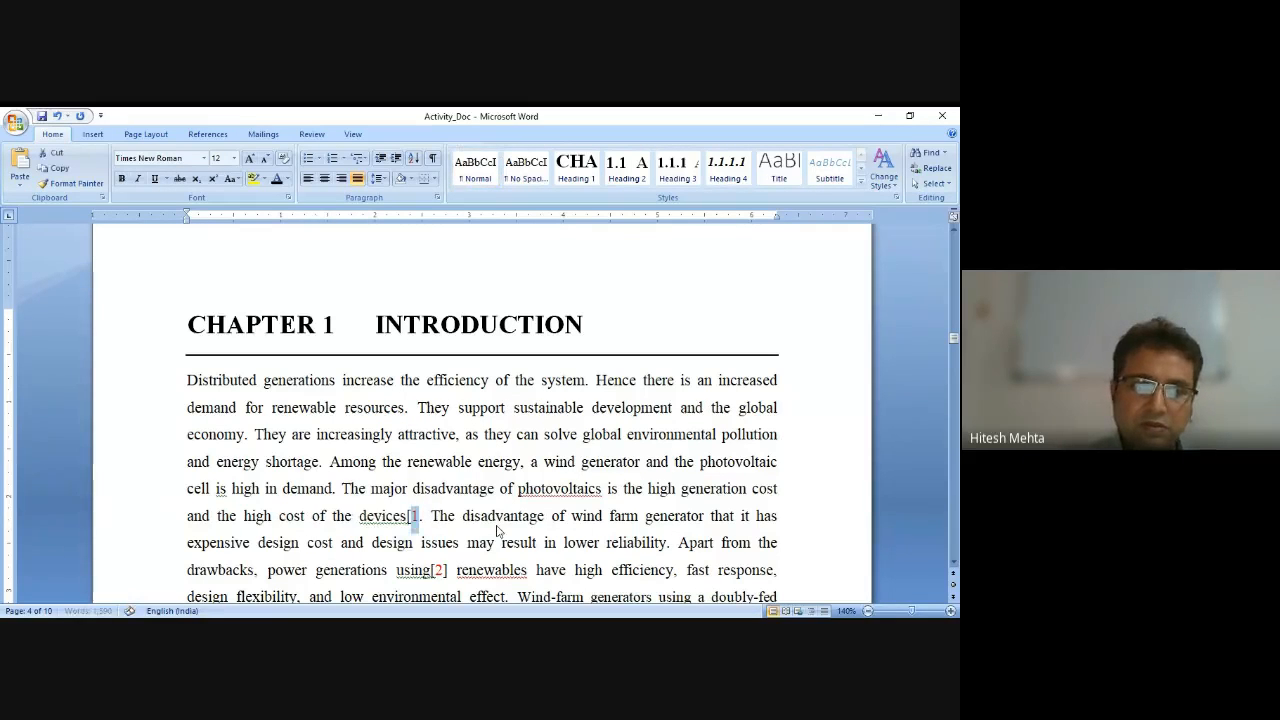
Delete the endnote citations after 'using' and after 'AC/DC/AC' in the introduction text.
{"action": "left_click", "coordinate": [449, 570]}
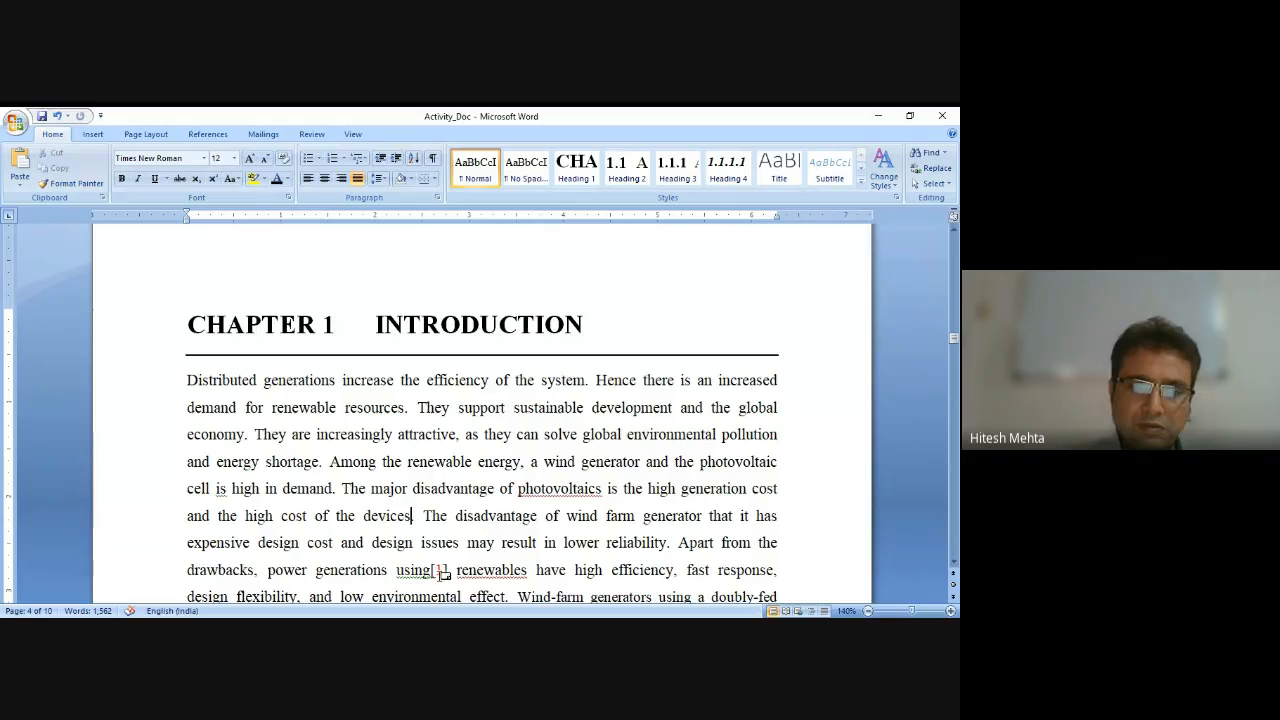
{"action": "key", "text": "BackSpace"}
{"action": "key", "text": "BackSpace"}
{"action": "key", "text": "BackSpace"}
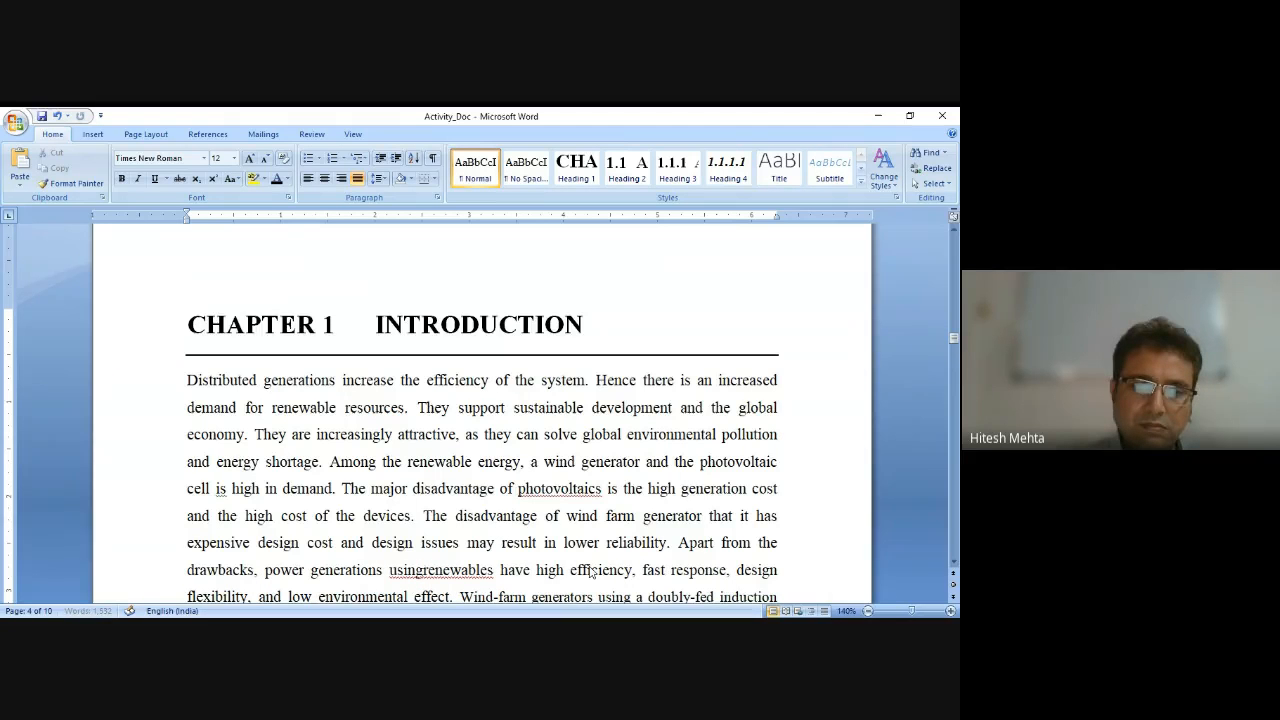
{"action": "scroll", "coordinate": [591, 570], "scroll_direction": "down", "scroll_amount": 1}
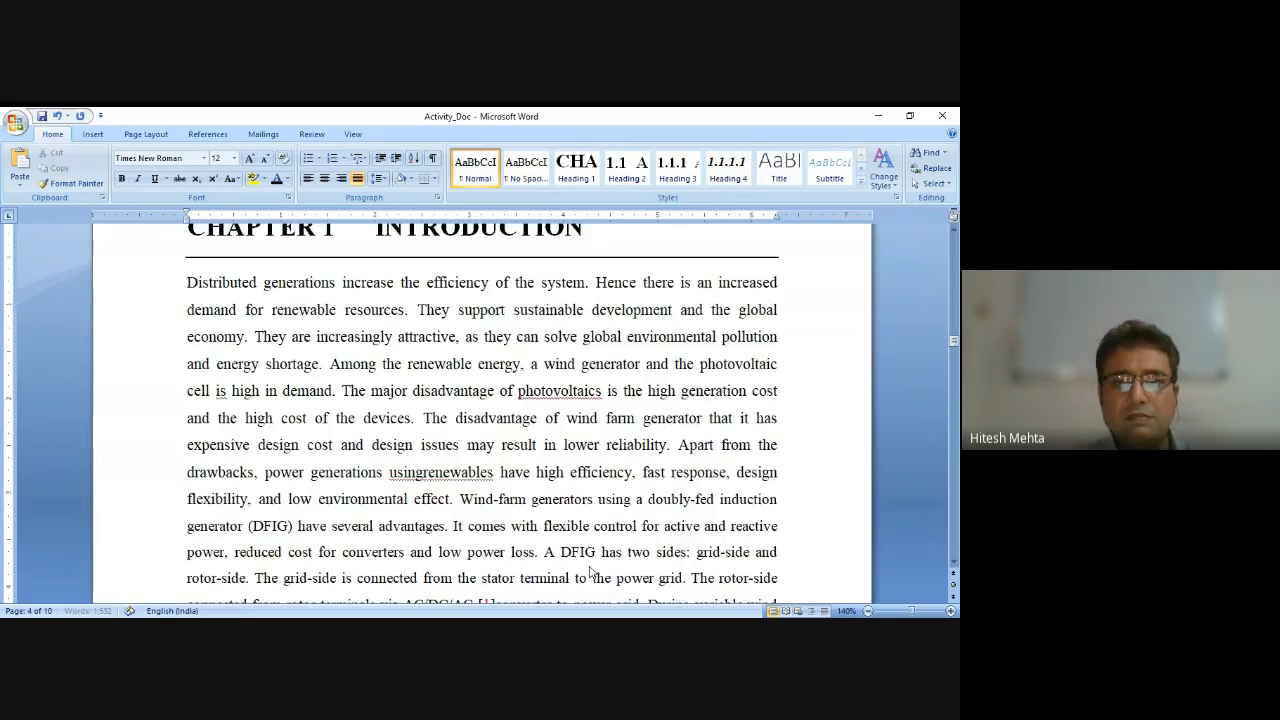
{"action": "scroll", "coordinate": [591, 572], "scroll_direction": "down", "scroll_amount": 3}
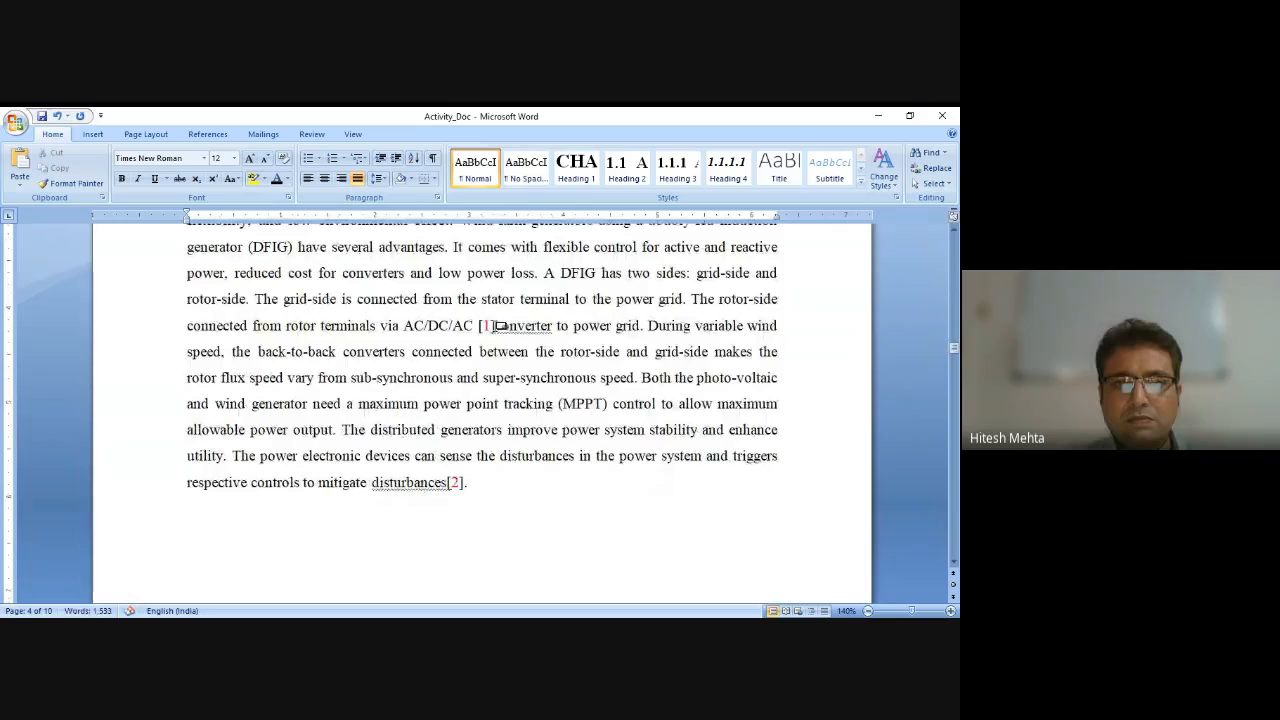
{"action": "key", "text": "BackSpace"}
{"action": "key", "text": "BackSpace"}
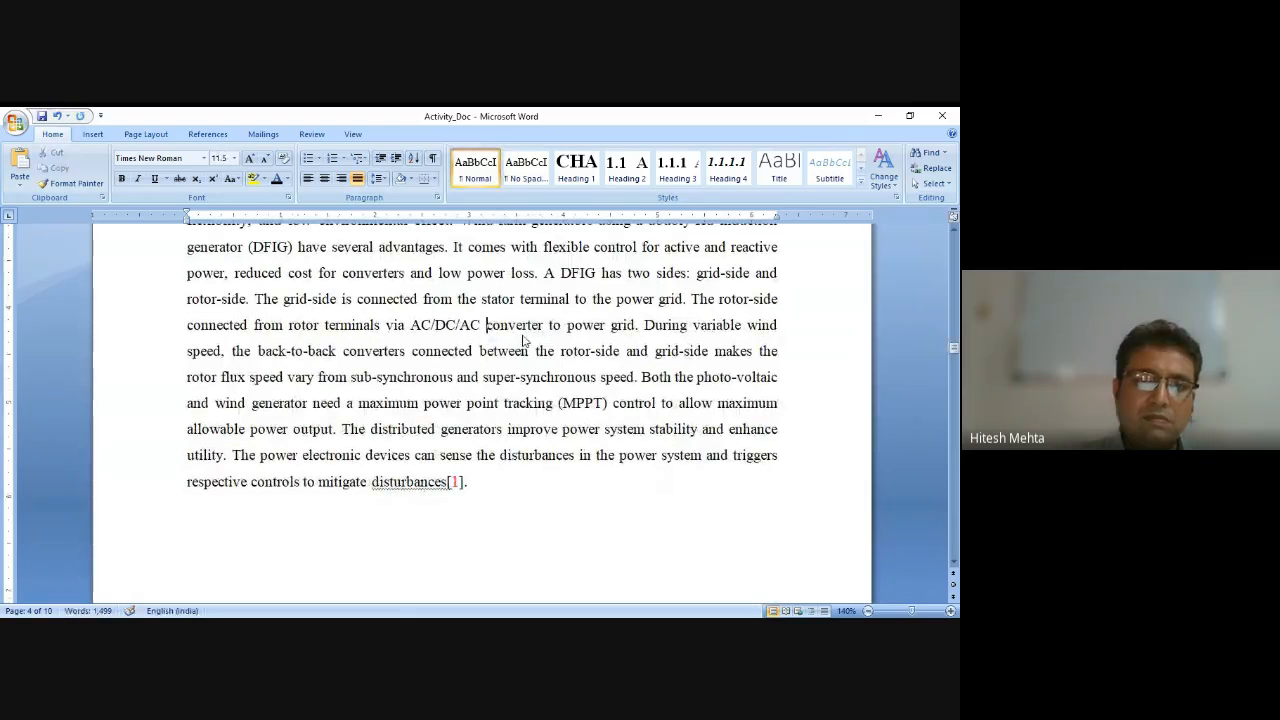
Remove the citation after 'disturbances' at the end of the paragraph and restore the closing period.
{"action": "left_click", "coordinate": [473, 482]}
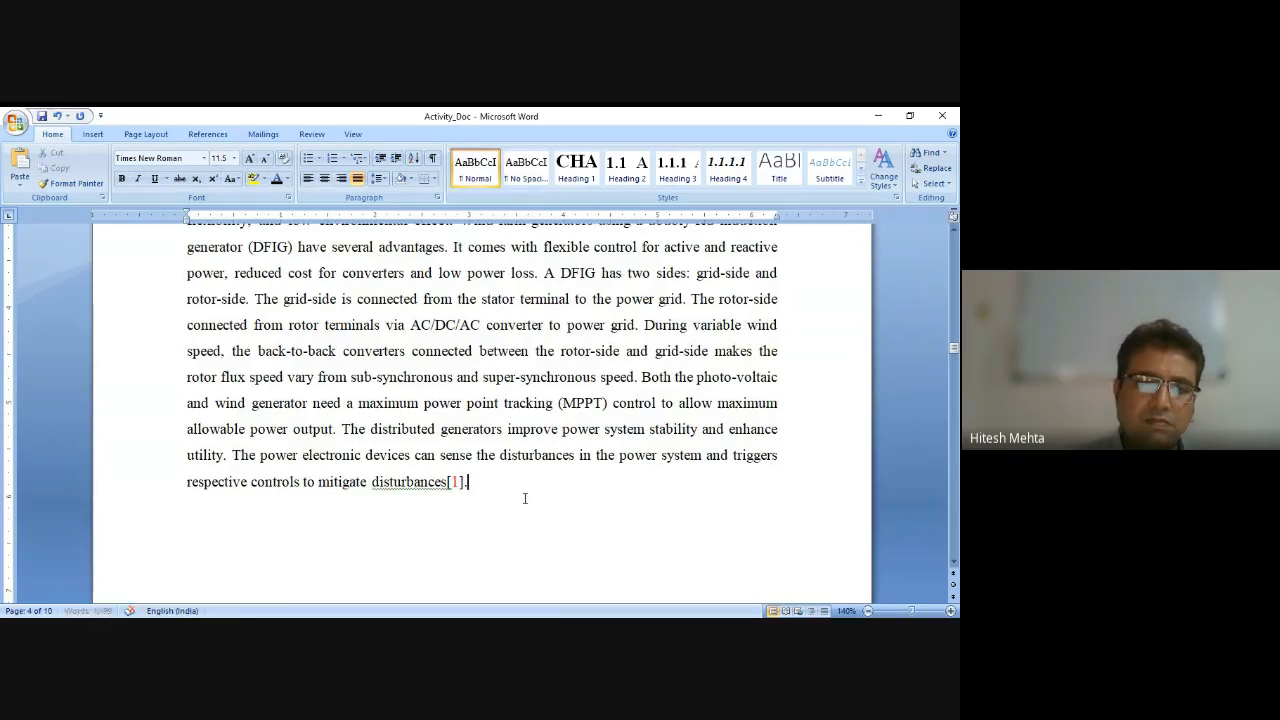
{"action": "key", "text": "BackSpace"}
{"action": "key", "text": "BackSpace"}
{"action": "key", "text": "BackSpace"}
{"action": "key", "text": "BackSpace"}
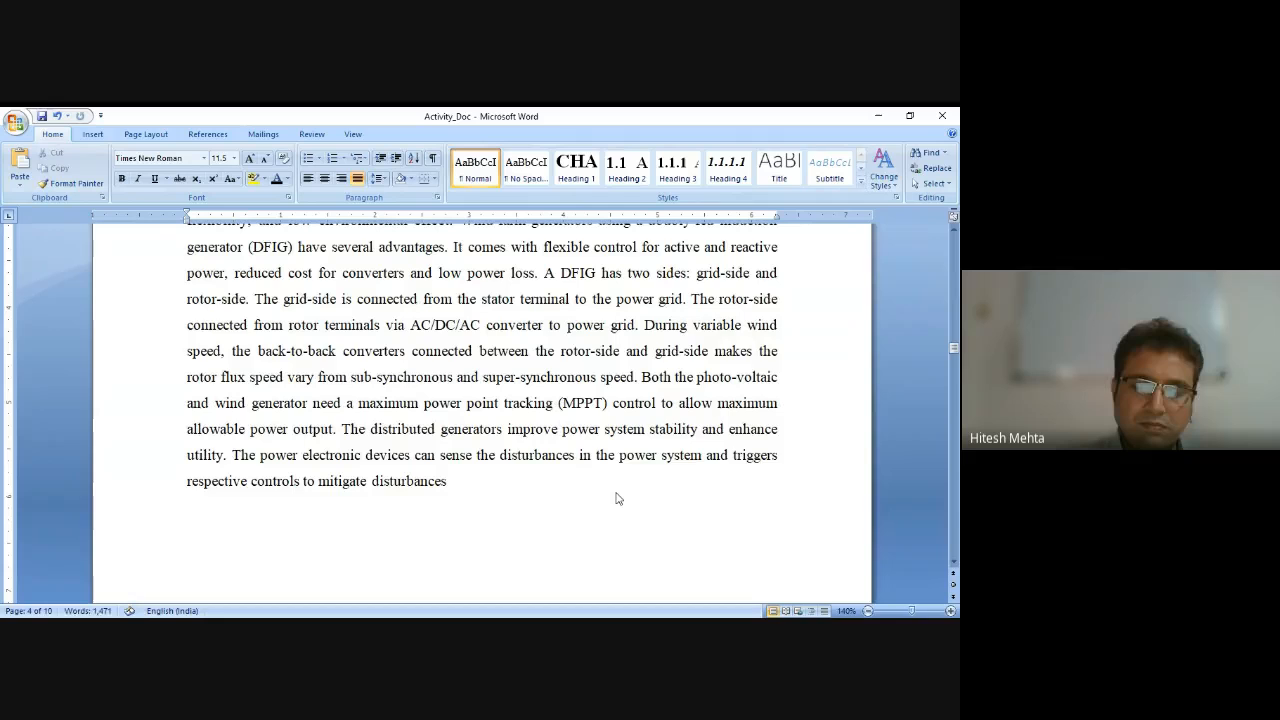
{"action": "type", "text": "."}
Correct the merged word 'usingrenewables' to 'using renewable' with the spelling suggestion.
{"action": "scroll", "coordinate": [616, 497], "scroll_direction": "down", "scroll_amount": 1}
{"action": "scroll", "coordinate": [616, 497], "scroll_direction": "up", "scroll_amount": 2}
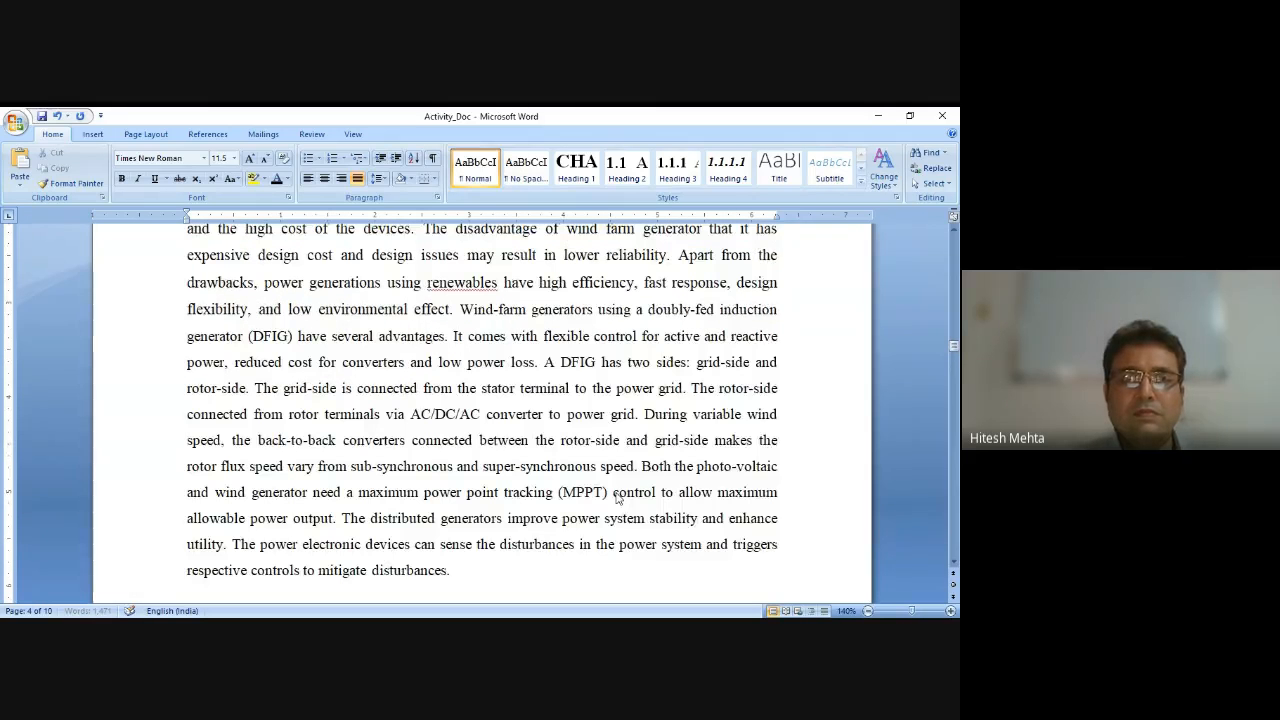
{"action": "right_click", "coordinate": [616, 300]}
{"action": "left_click", "coordinate": [487, 289]}
{"action": "right_click", "coordinate": [497, 289]}
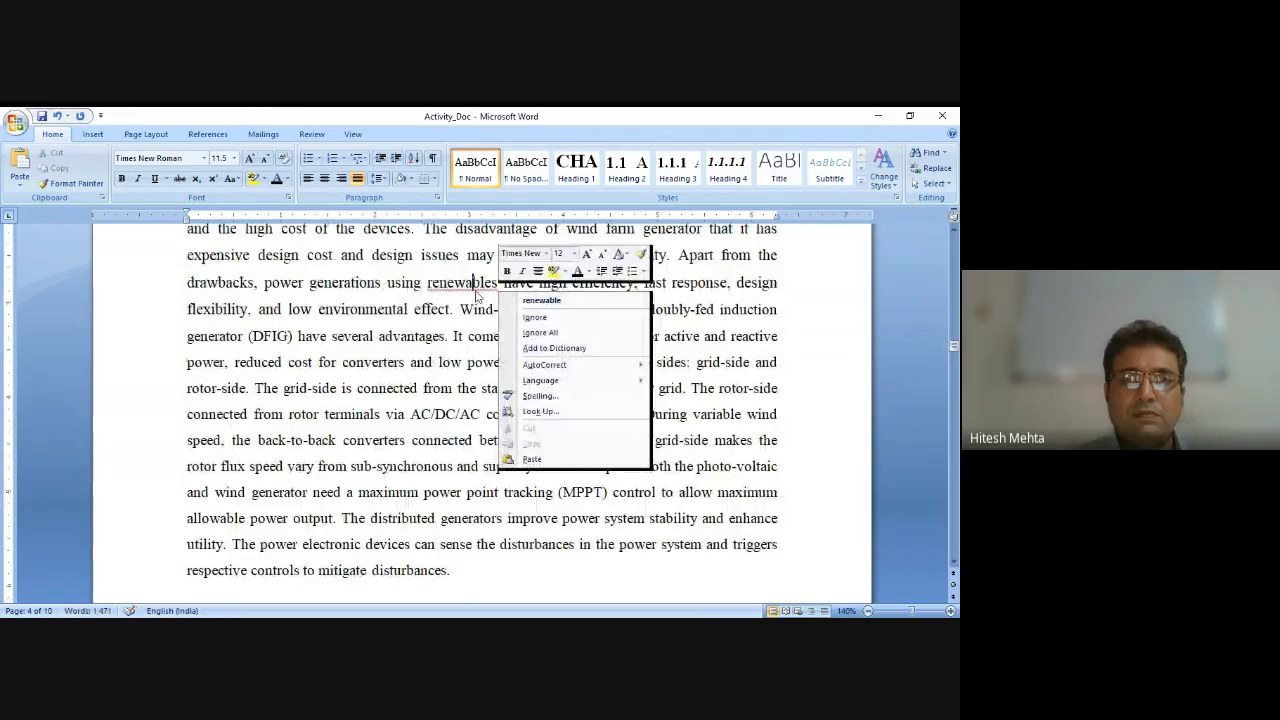
{"action": "left_click", "coordinate": [538, 301]}
Try to delete all entries in the endnote reference list at once.
{"action": "scroll", "coordinate": [573, 371], "scroll_direction": "up", "scroll_amount": 3}
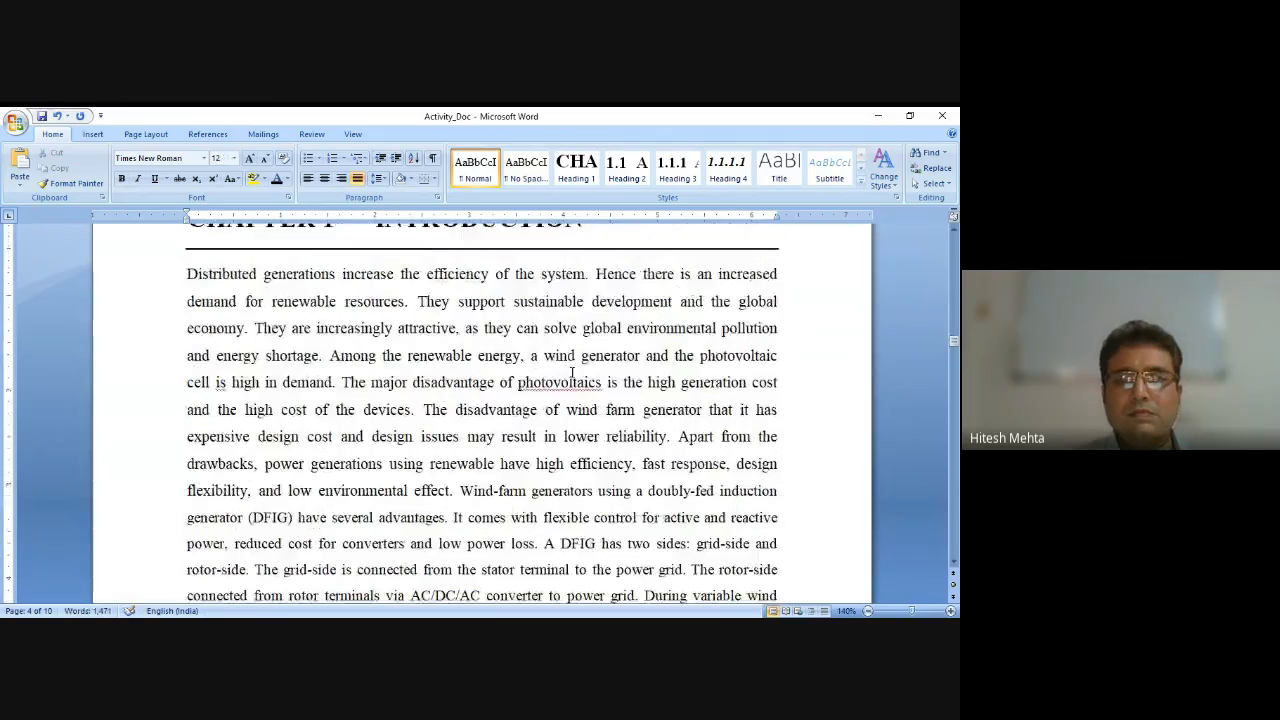
{"action": "scroll", "coordinate": [586, 480], "scroll_direction": "down", "scroll_amount": 15}
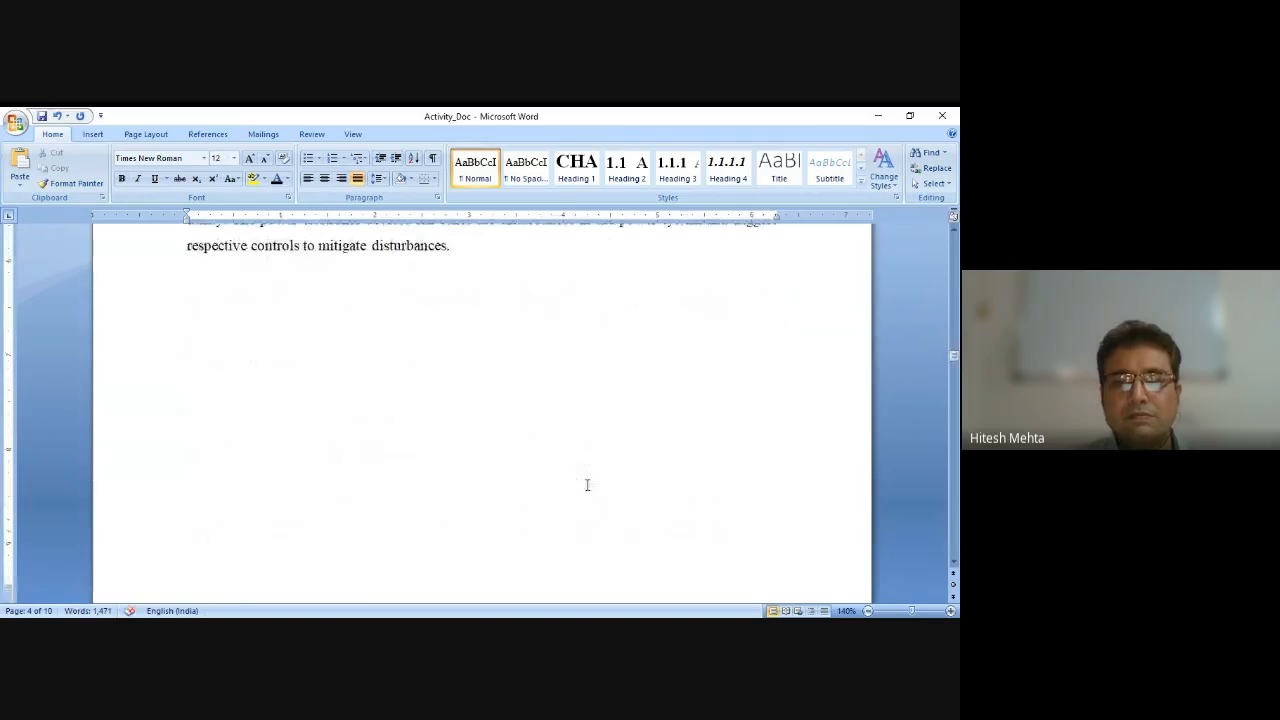
{"action": "scroll", "coordinate": [586, 480], "scroll_direction": "down", "scroll_amount": 3}
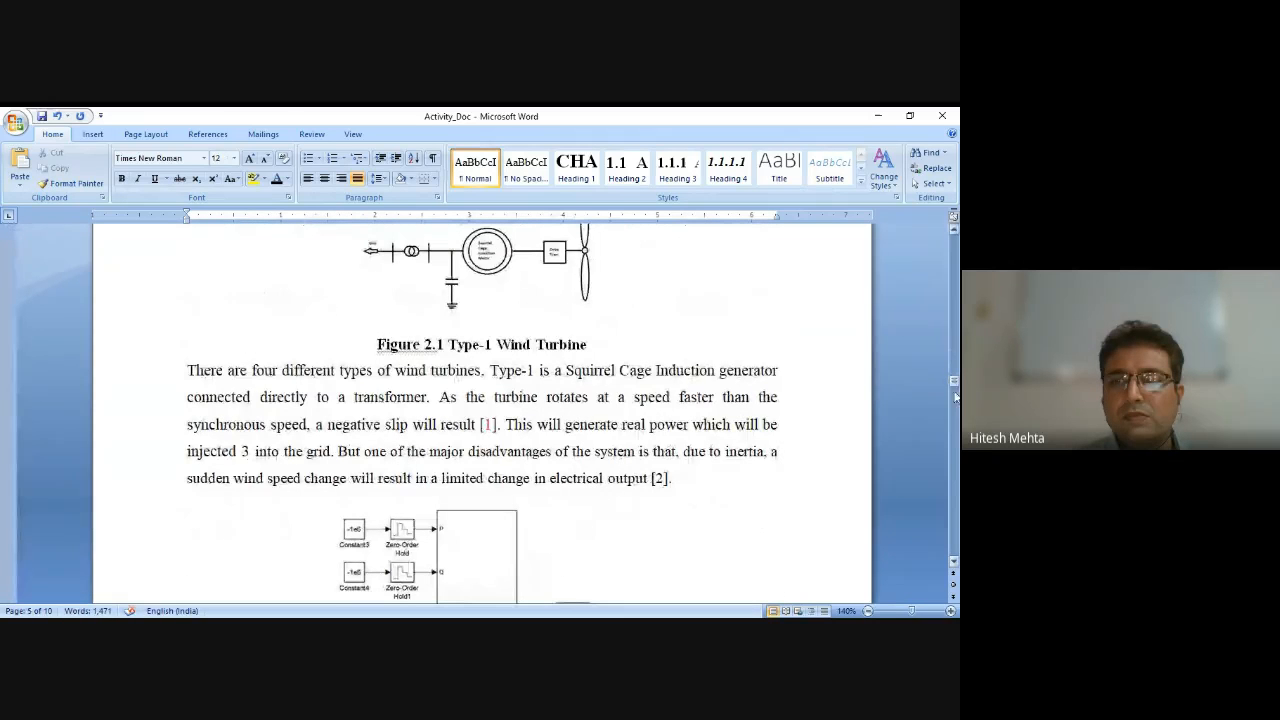
{"action": "left_click_drag", "start_coordinate": [953, 392], "coordinate": [953, 540]}
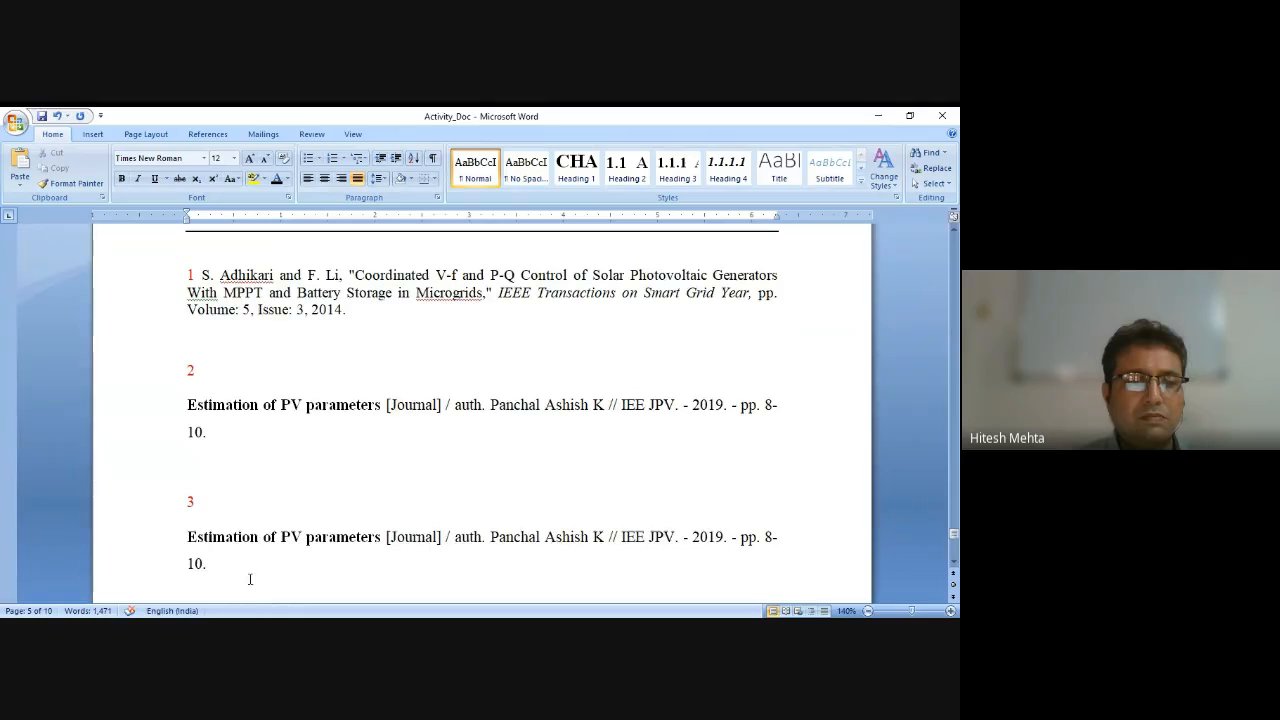
{"action": "left_click_drag", "start_coordinate": [250, 579], "coordinate": [186, 280]}
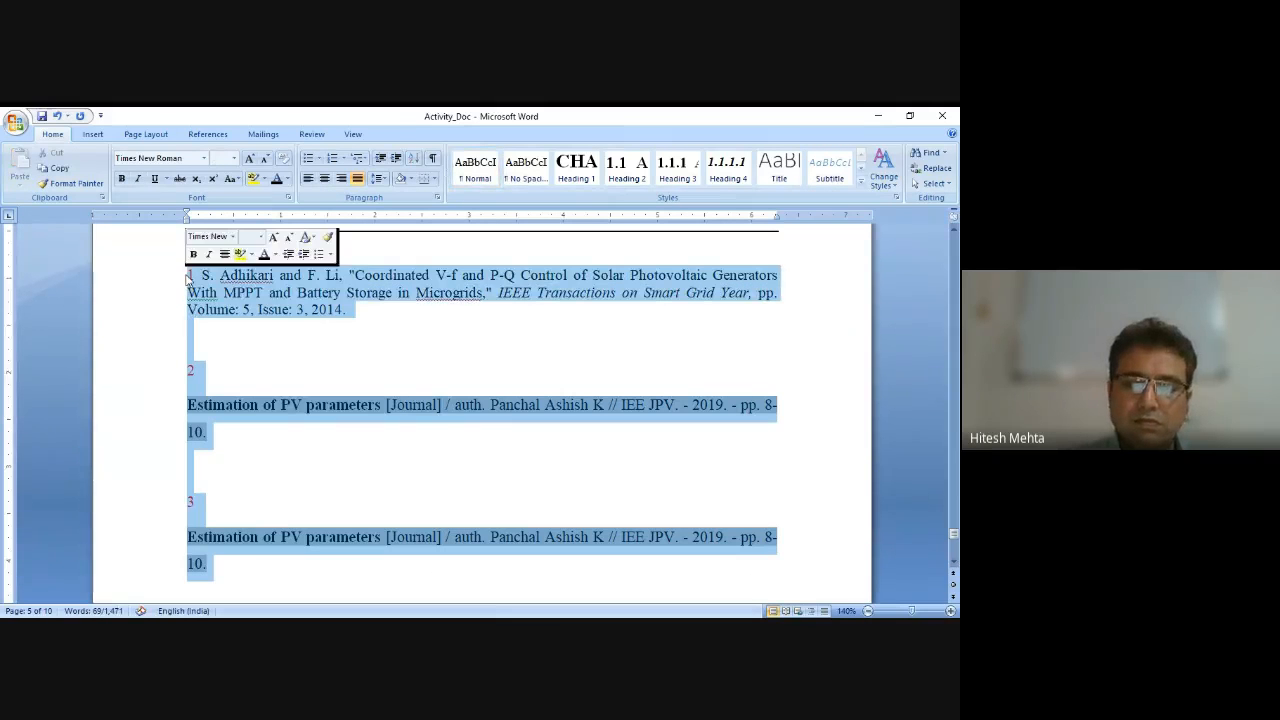
{"action": "key", "text": "Delete"}
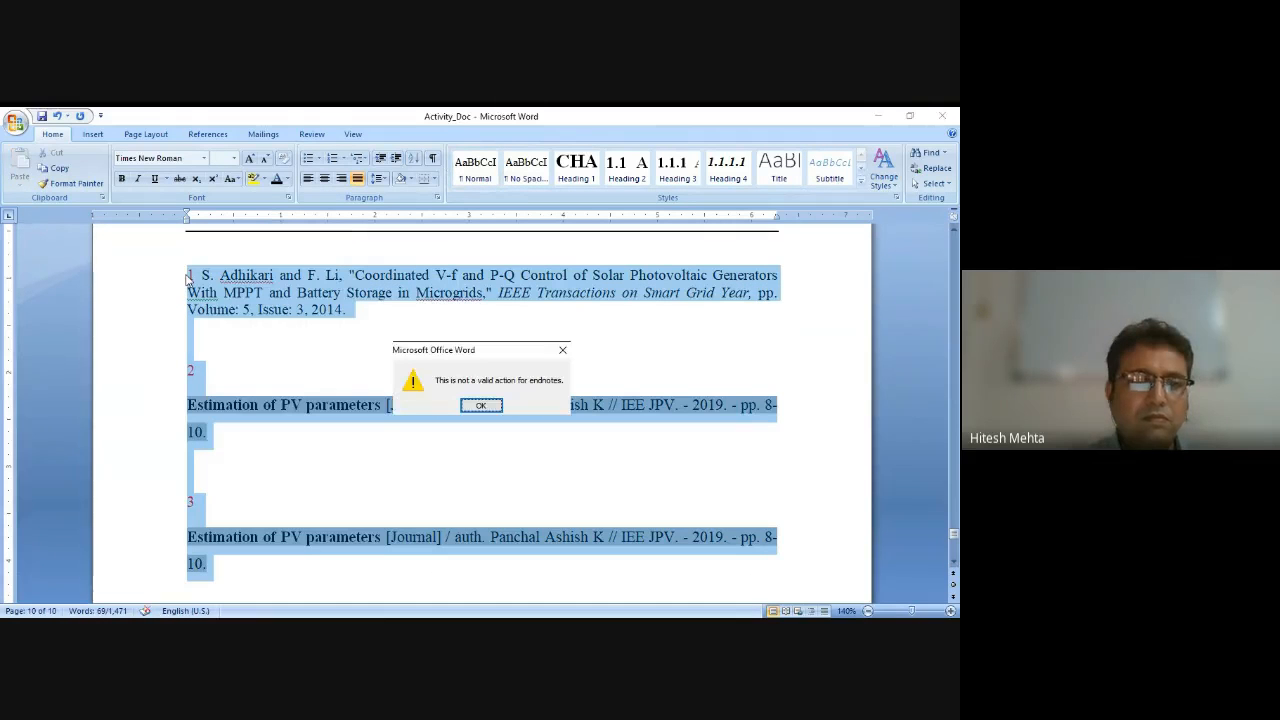
{"action": "left_click", "coordinate": [478, 405]}
{"action": "left_click", "coordinate": [315, 350]}
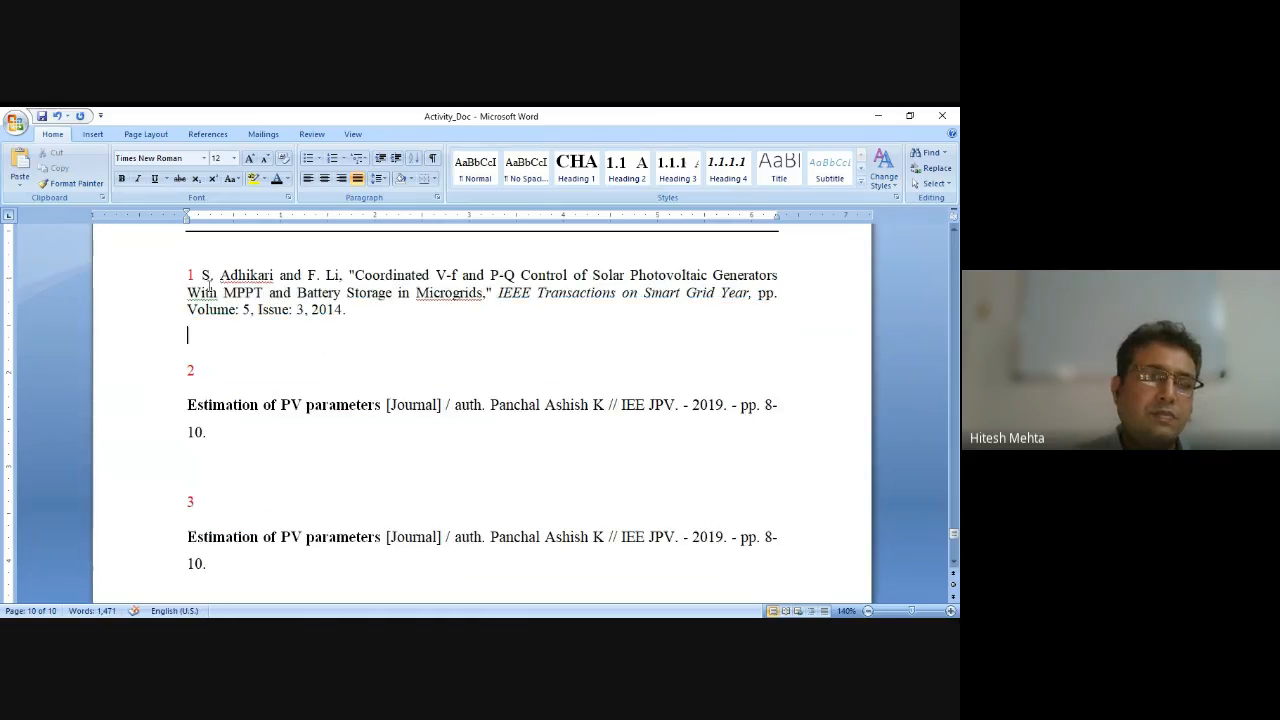
Jump from the first endnote to its citation and delete the citation after 'result'.
{"action": "double_click", "coordinate": [190, 274]}
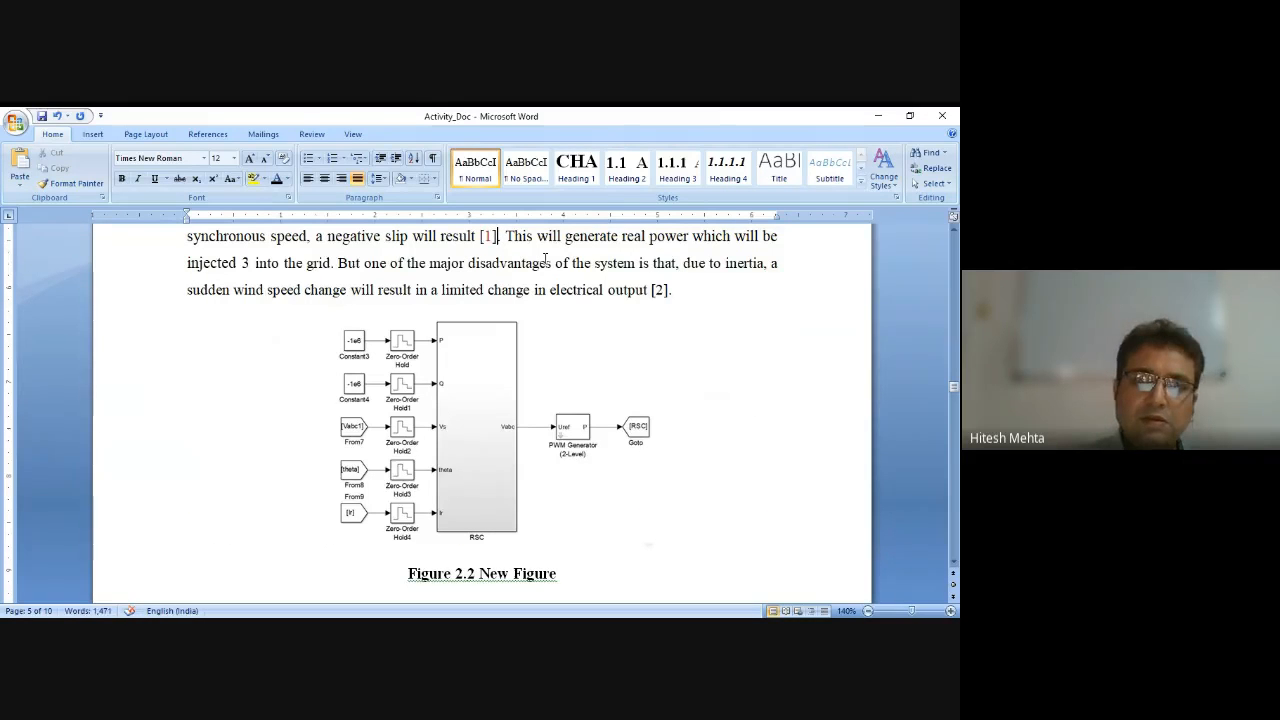
{"action": "key", "text": "BackSpace"}
{"action": "key", "text": "BackSpace"}
{"action": "key", "text": "BackSpace"}
{"action": "key", "text": "BackSpace"}
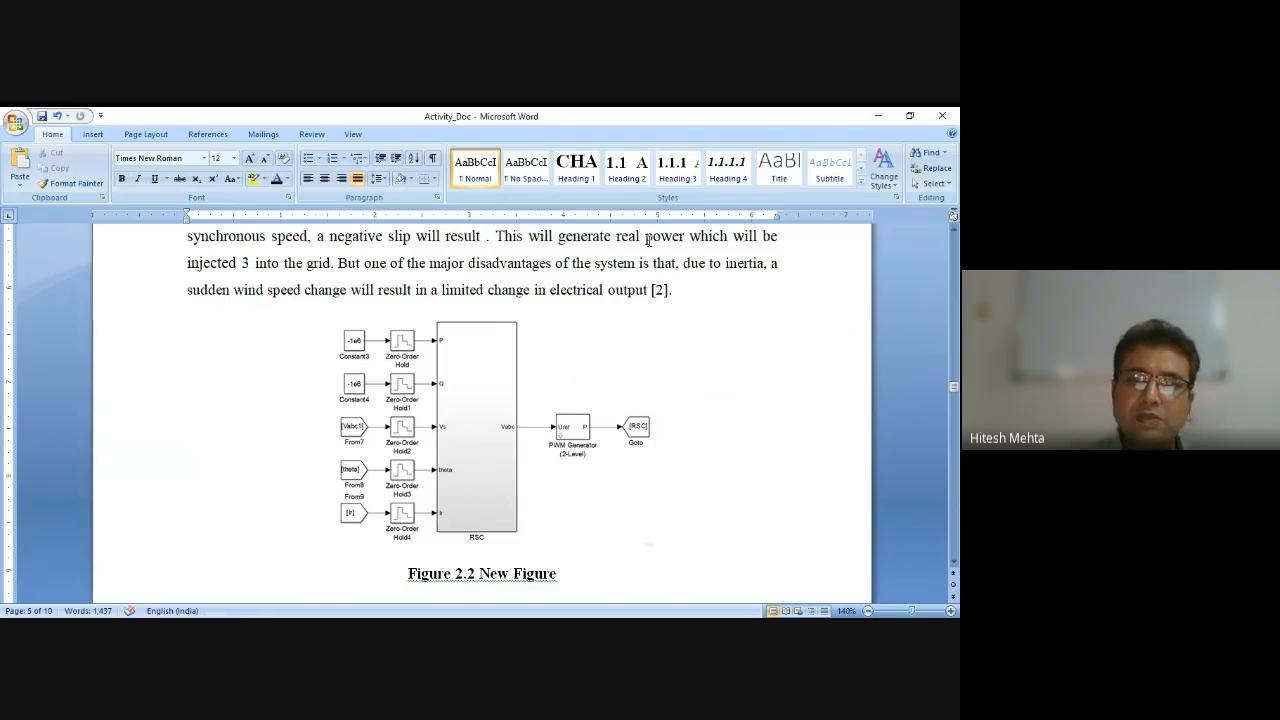
Delete the citation after 'output' at the end of the paragraph above Figure 2.2.
{"action": "left_click", "coordinate": [665, 283]}
{"action": "key", "text": "BackSpace"}
{"action": "key", "text": "BackSpace"}
{"action": "key", "text": "BackSpace"}
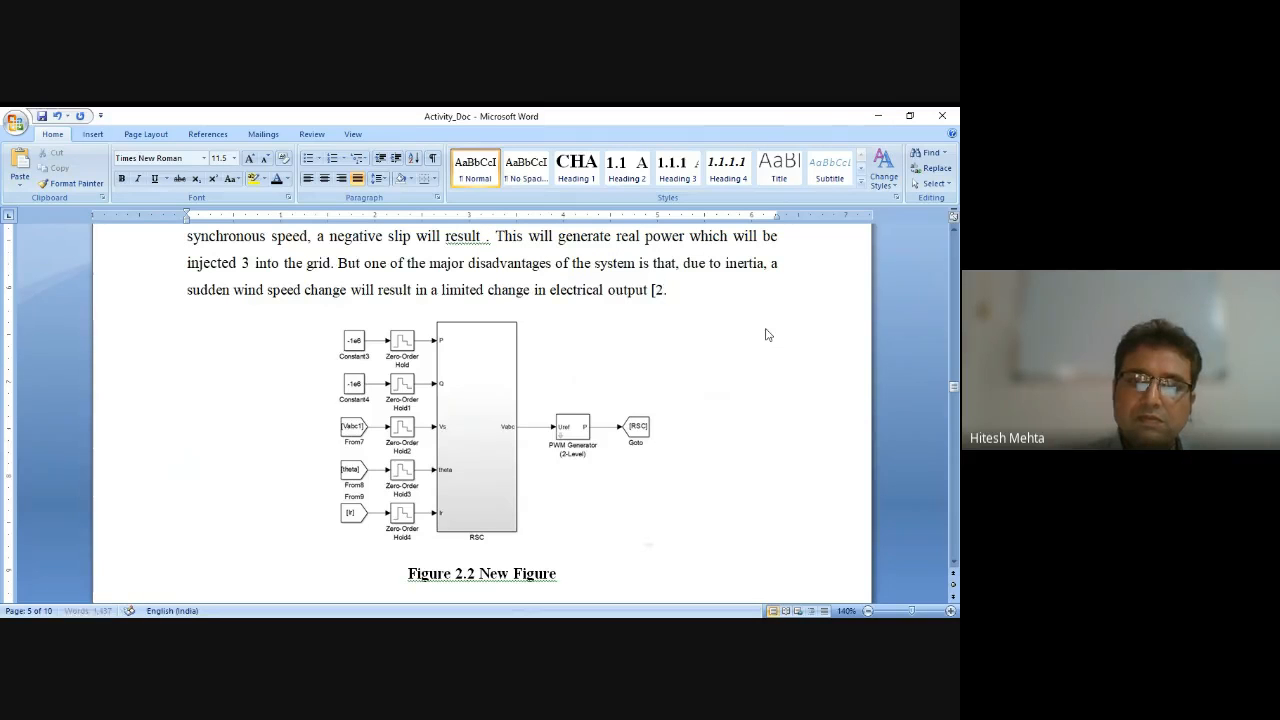
Jump from endnote 2 in the reference list to its citation and delete the citation after 'load side'.
{"action": "scroll", "coordinate": [767, 334], "scroll_direction": "down", "scroll_amount": 10}
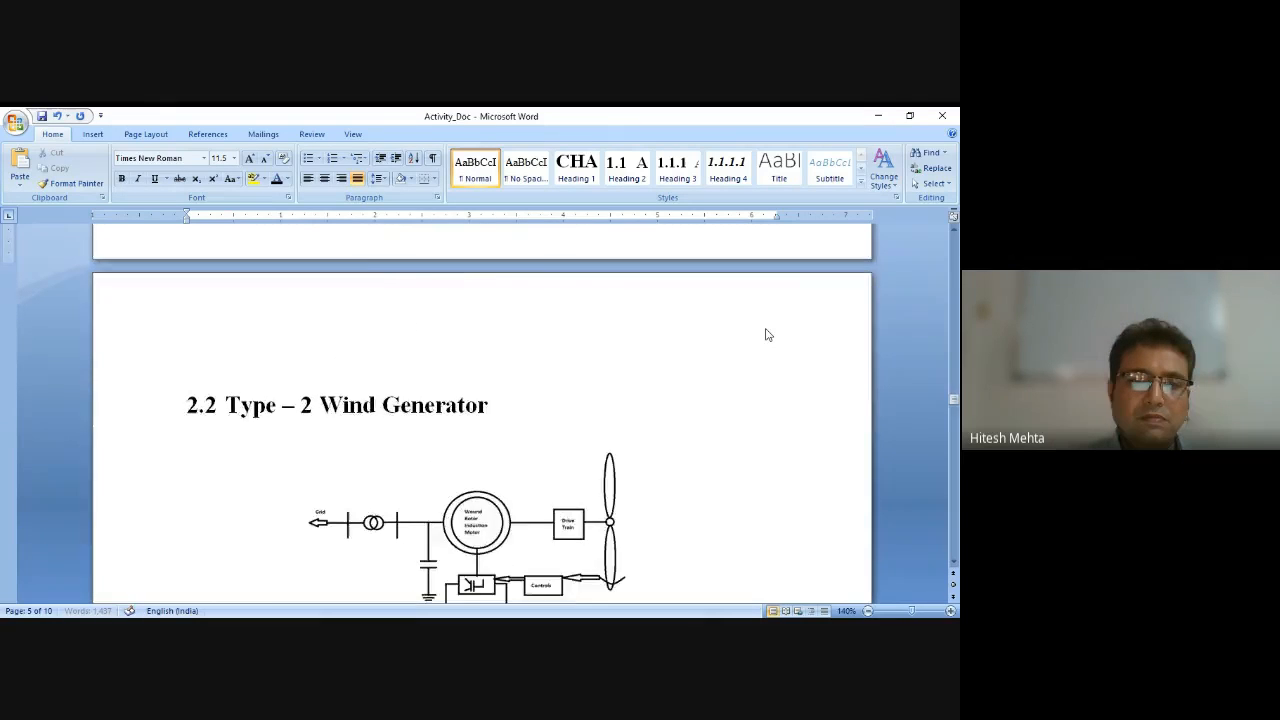
{"action": "scroll", "coordinate": [767, 334], "scroll_direction": "down", "scroll_amount": 15}
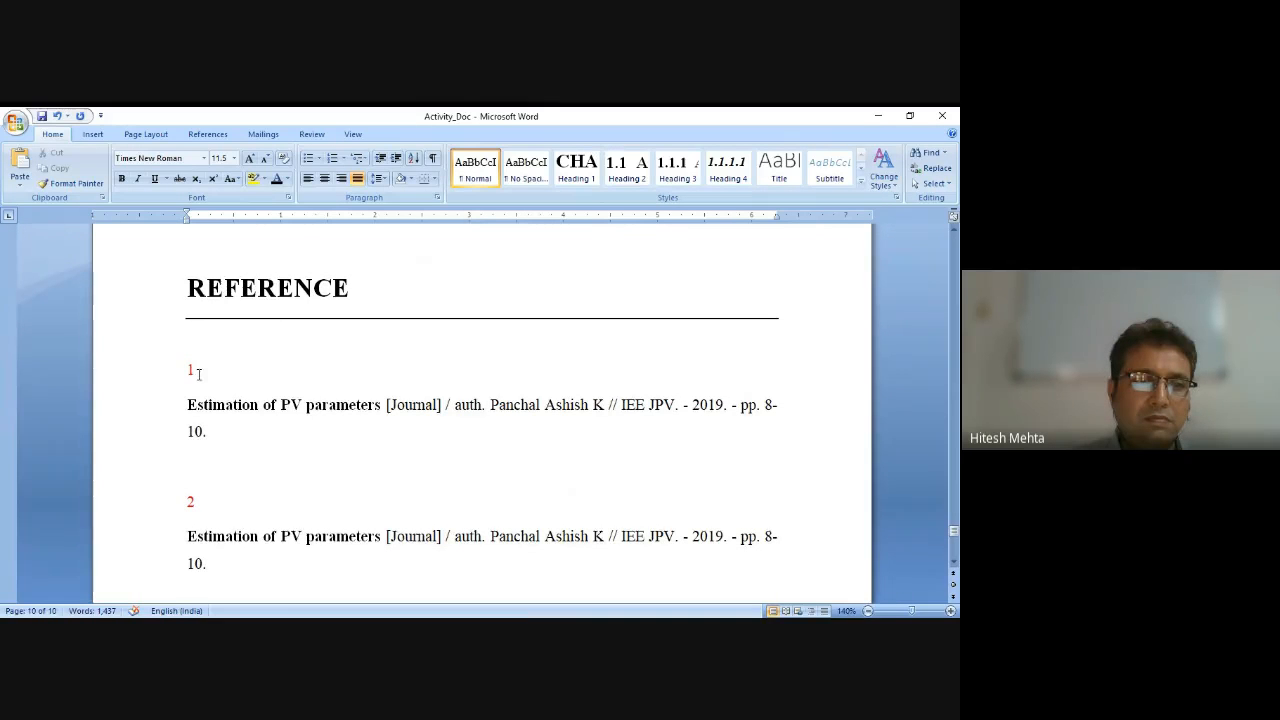
{"action": "double_click", "coordinate": [191, 501]}
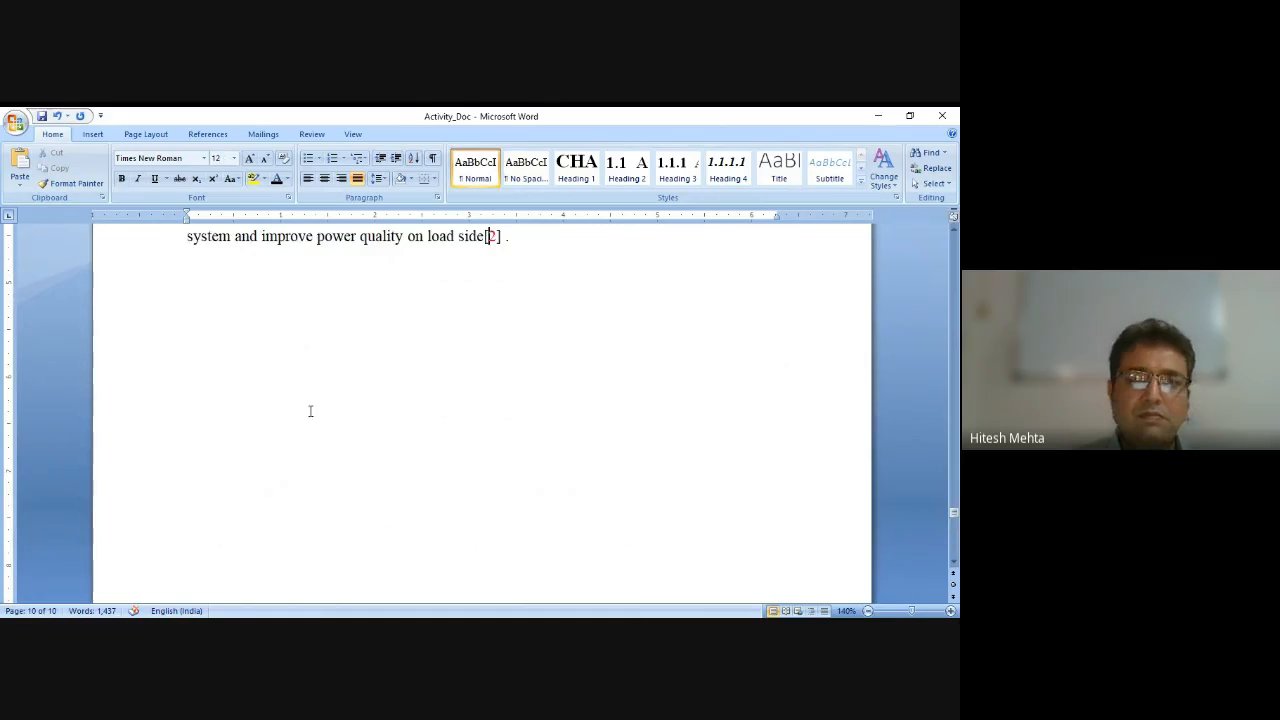
{"action": "key", "text": "BackSpace"}
{"action": "key", "text": "BackSpace"}
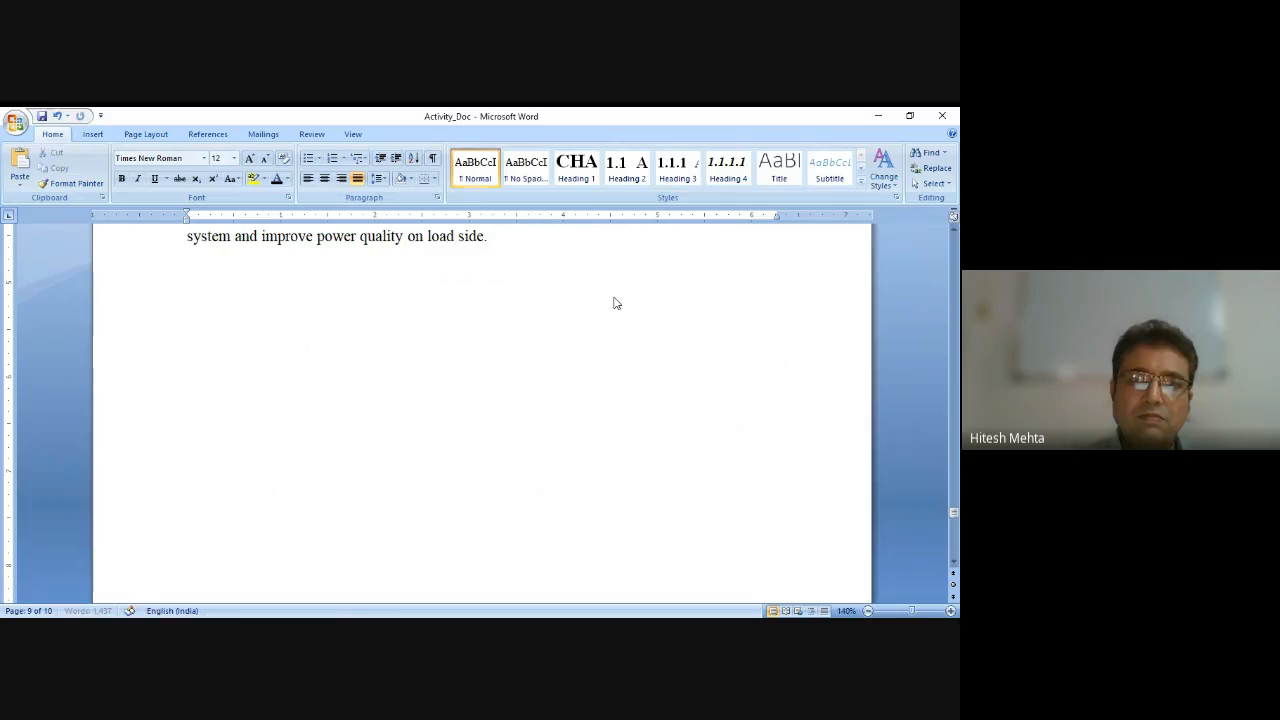
Jump from endnote 1 to its citation and delete the citation after 'quality'.
{"action": "scroll", "coordinate": [614, 302], "scroll_direction": "down", "scroll_amount": 3}
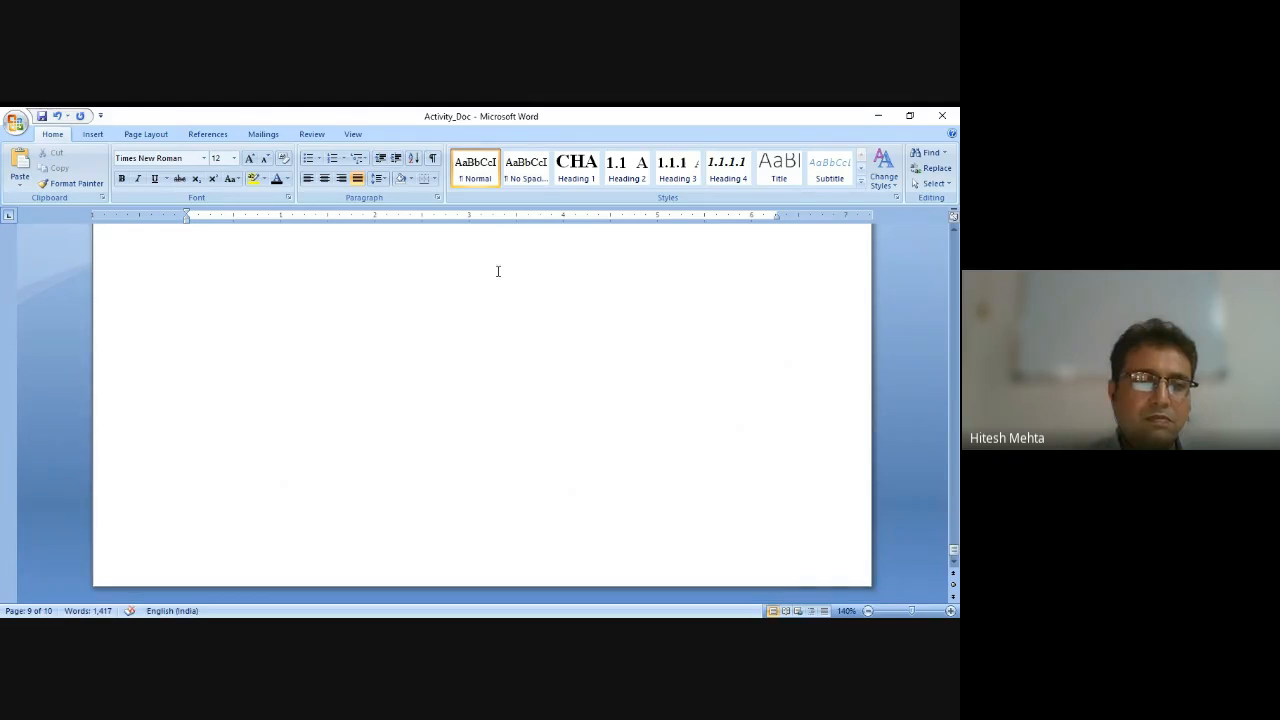
{"action": "scroll", "coordinate": [400, 255], "scroll_direction": "down", "scroll_amount": 5}
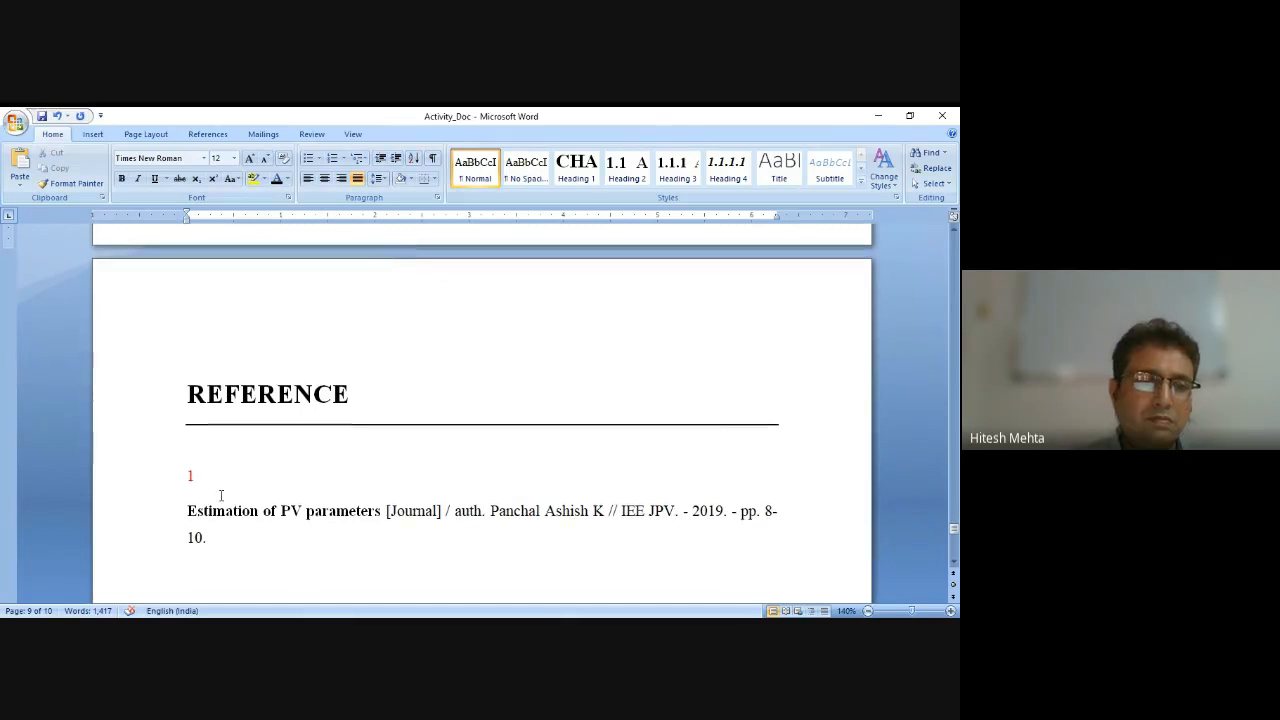
{"action": "double_click", "coordinate": [191, 478]}
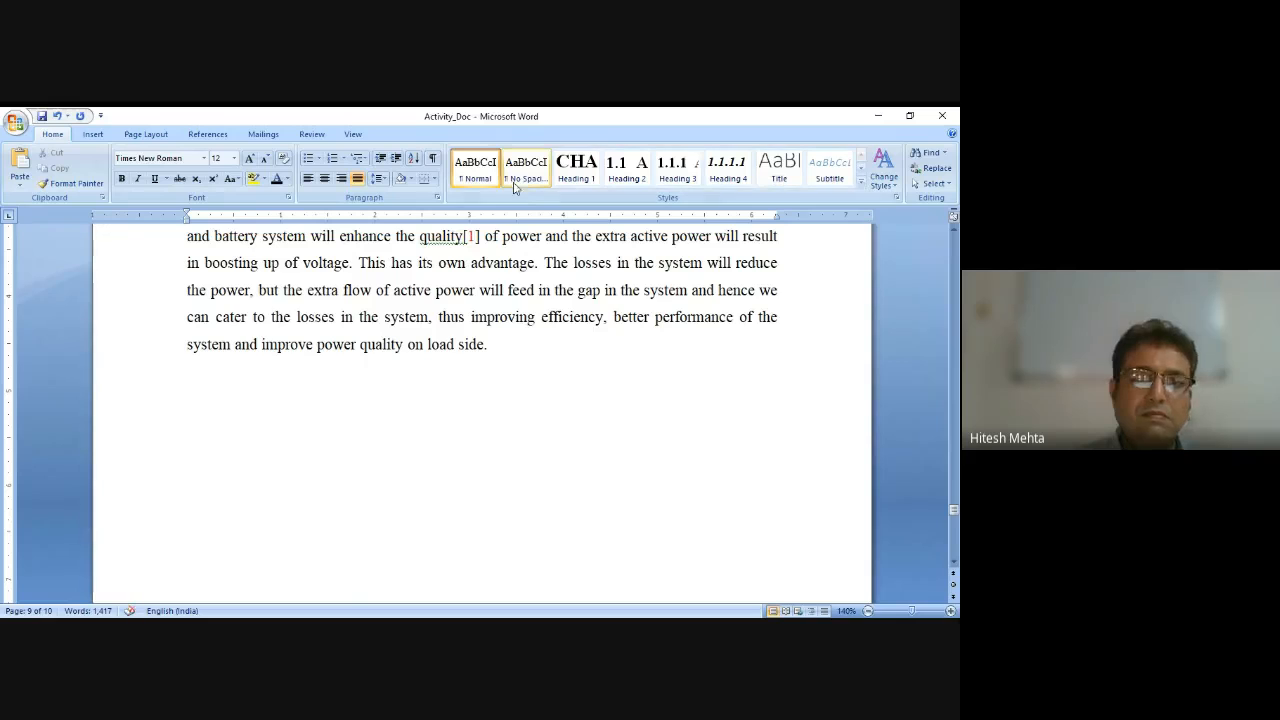
{"action": "scroll", "coordinate": [525, 190], "scroll_direction": "up", "scroll_amount": 6}
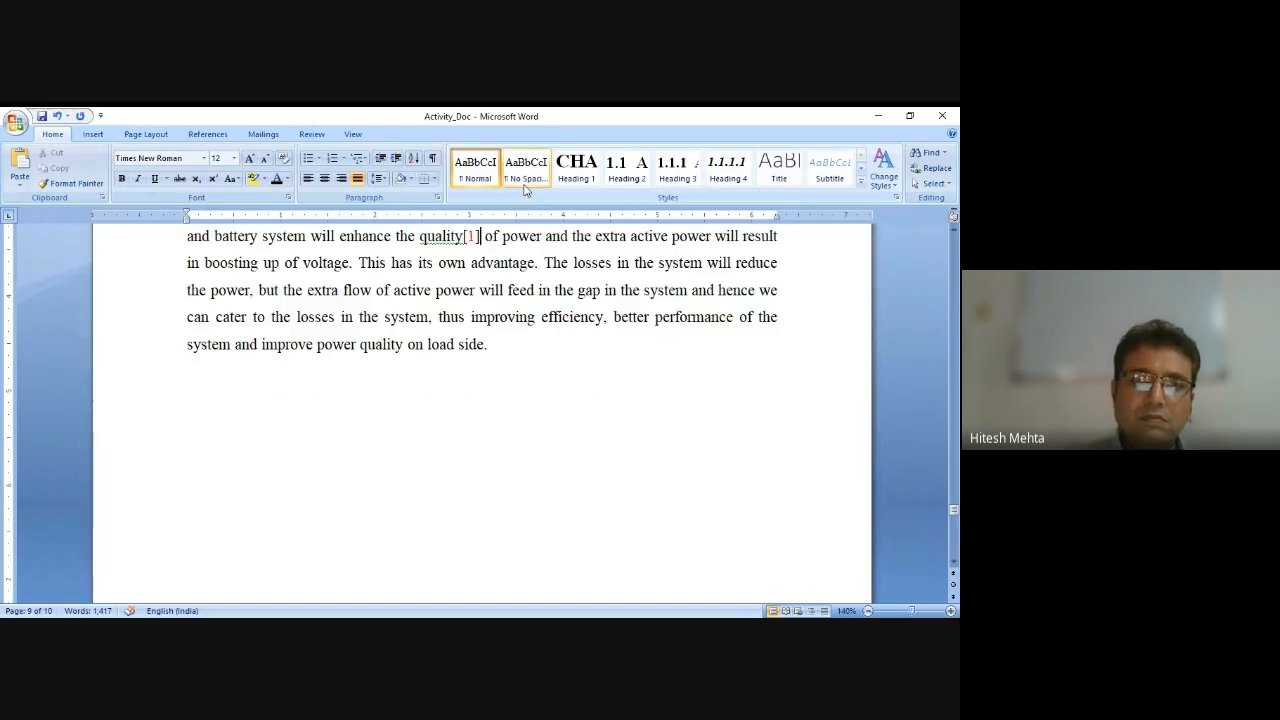
{"action": "key", "text": "BackSpace"}
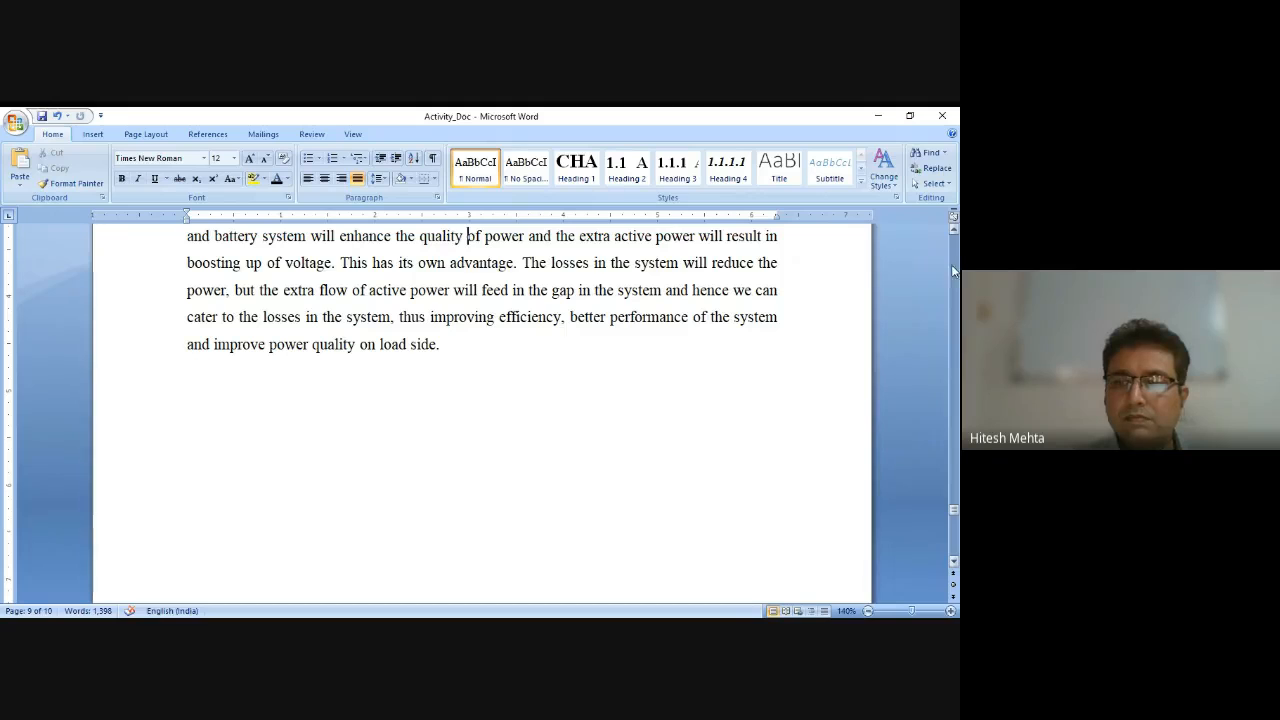
Open the Source Manager and start creating a new bibliography source.
{"action": "left_click_drag", "start_coordinate": [954, 517], "coordinate": [954, 545]}
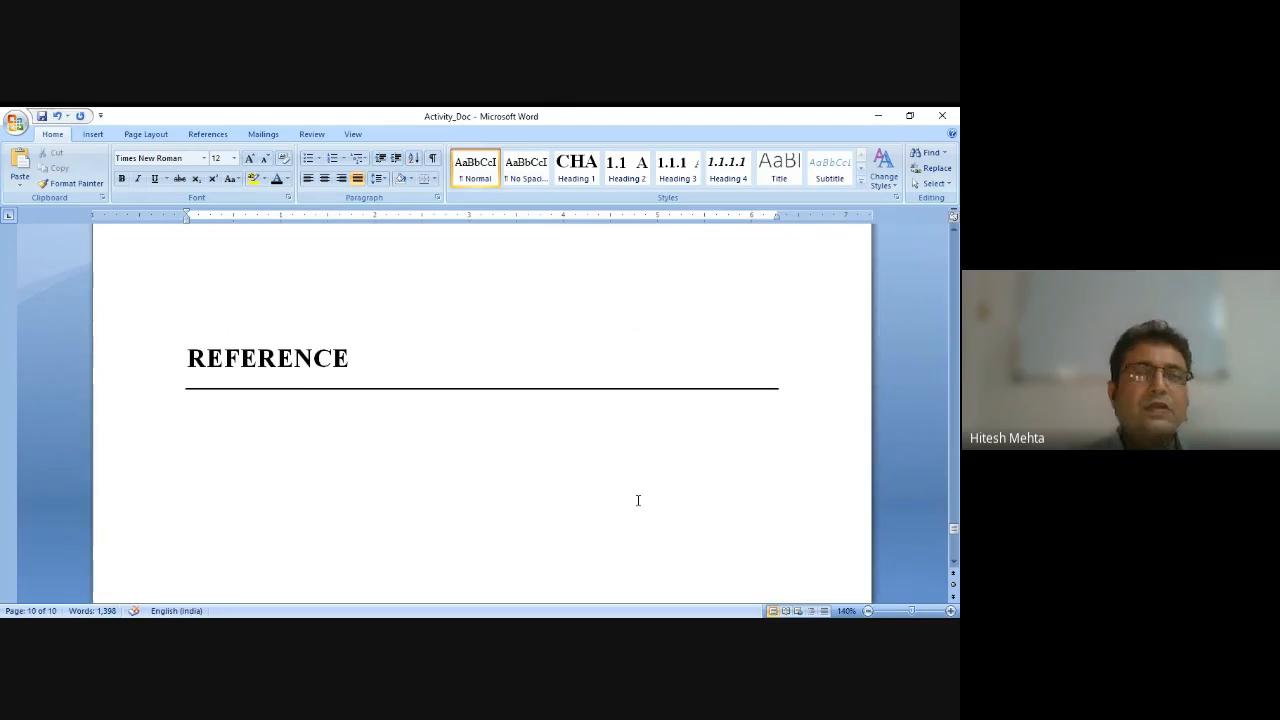
{"action": "left_click_drag", "start_coordinate": [954, 531], "coordinate": [954, 222]}
{"action": "scroll", "coordinate": [554, 452], "scroll_direction": "down", "scroll_amount": 20}
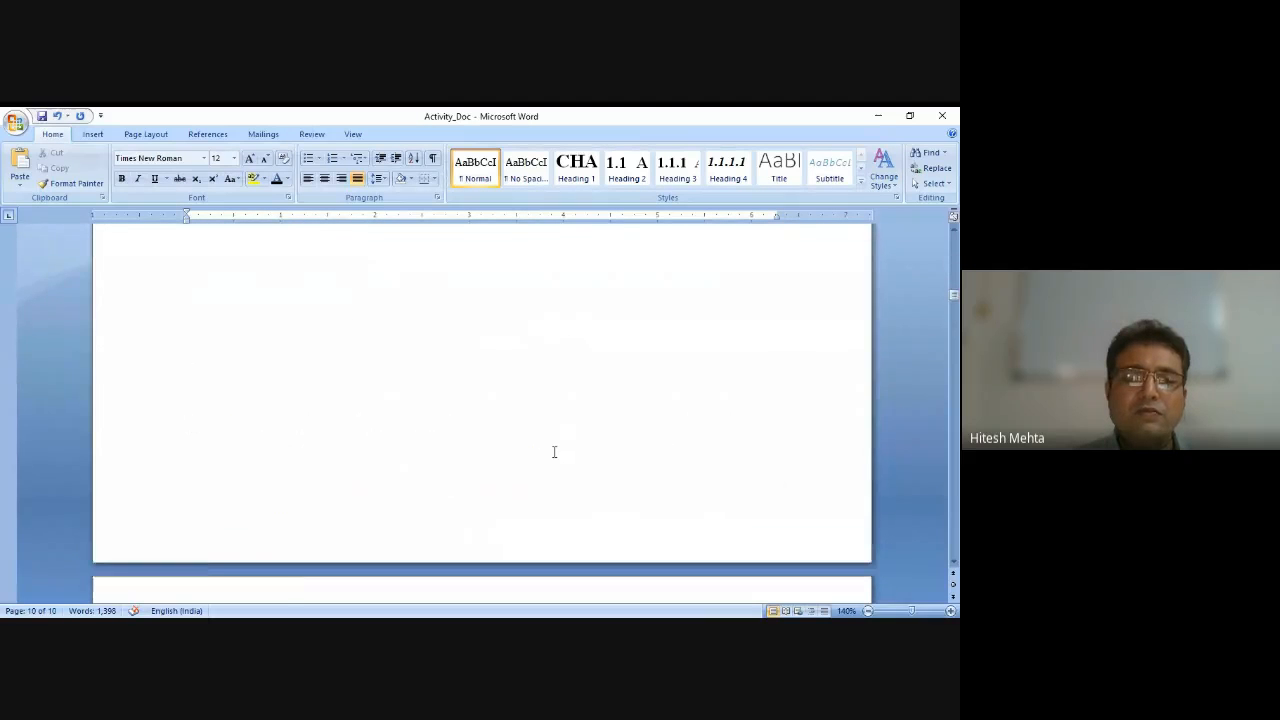
{"action": "scroll", "coordinate": [554, 452], "scroll_direction": "down", "scroll_amount": 10}
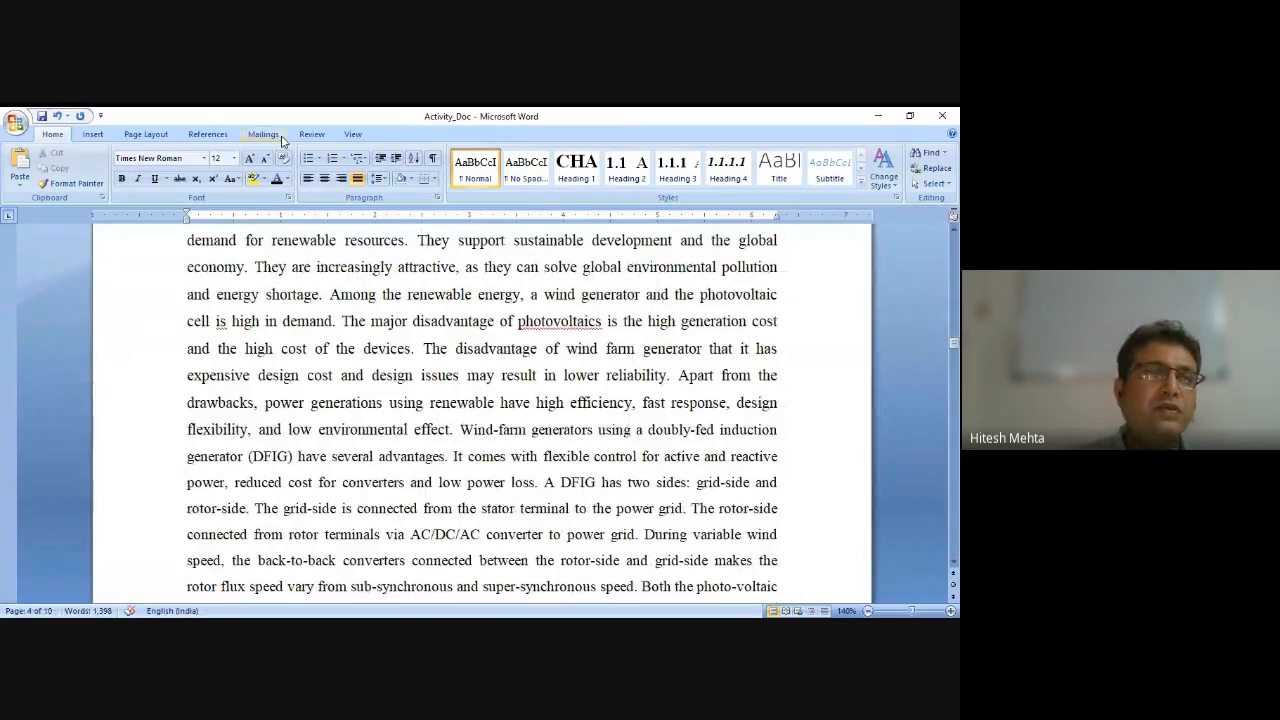
{"action": "left_click", "coordinate": [218, 136]}
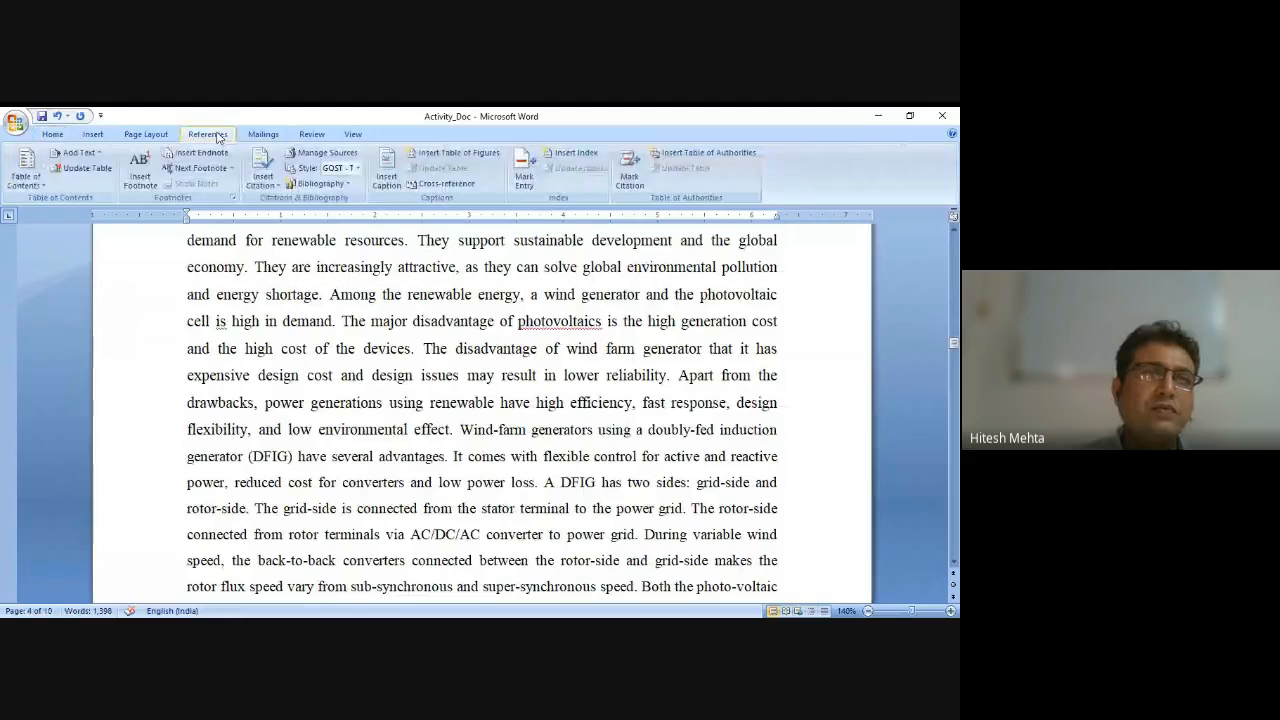
{"action": "left_click", "coordinate": [314, 151]}
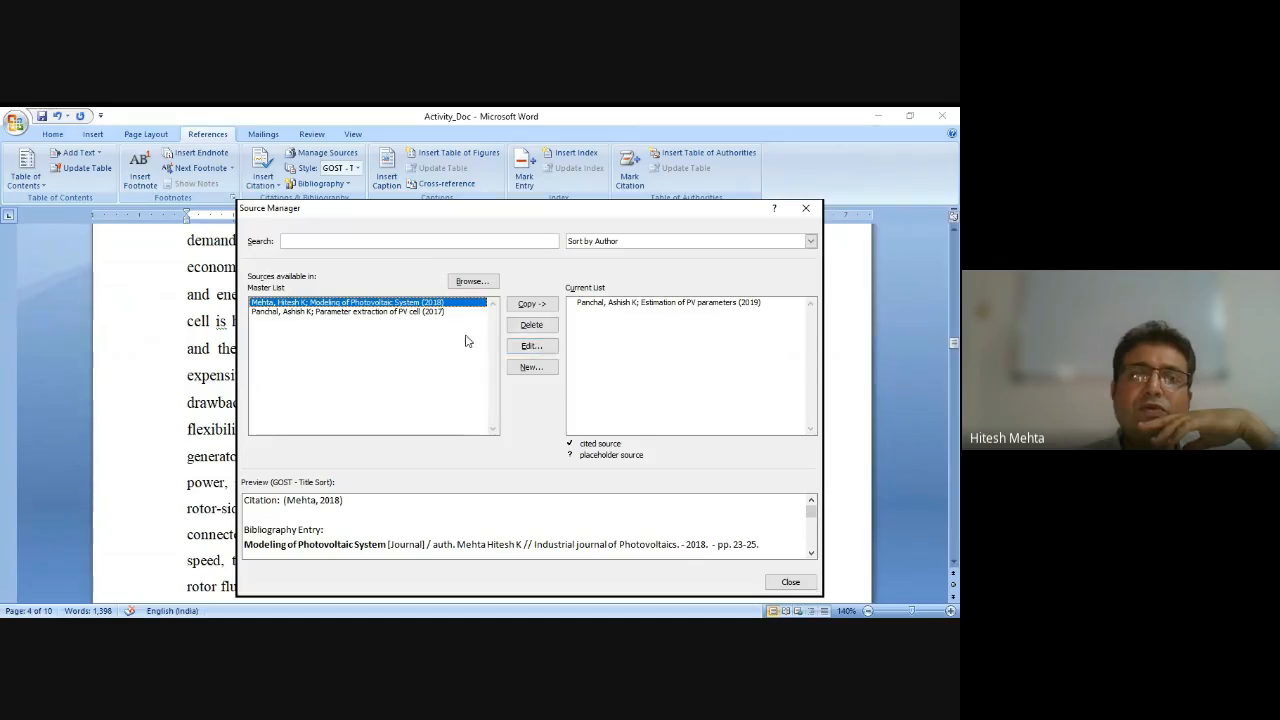
{"action": "left_click", "coordinate": [530, 367]}
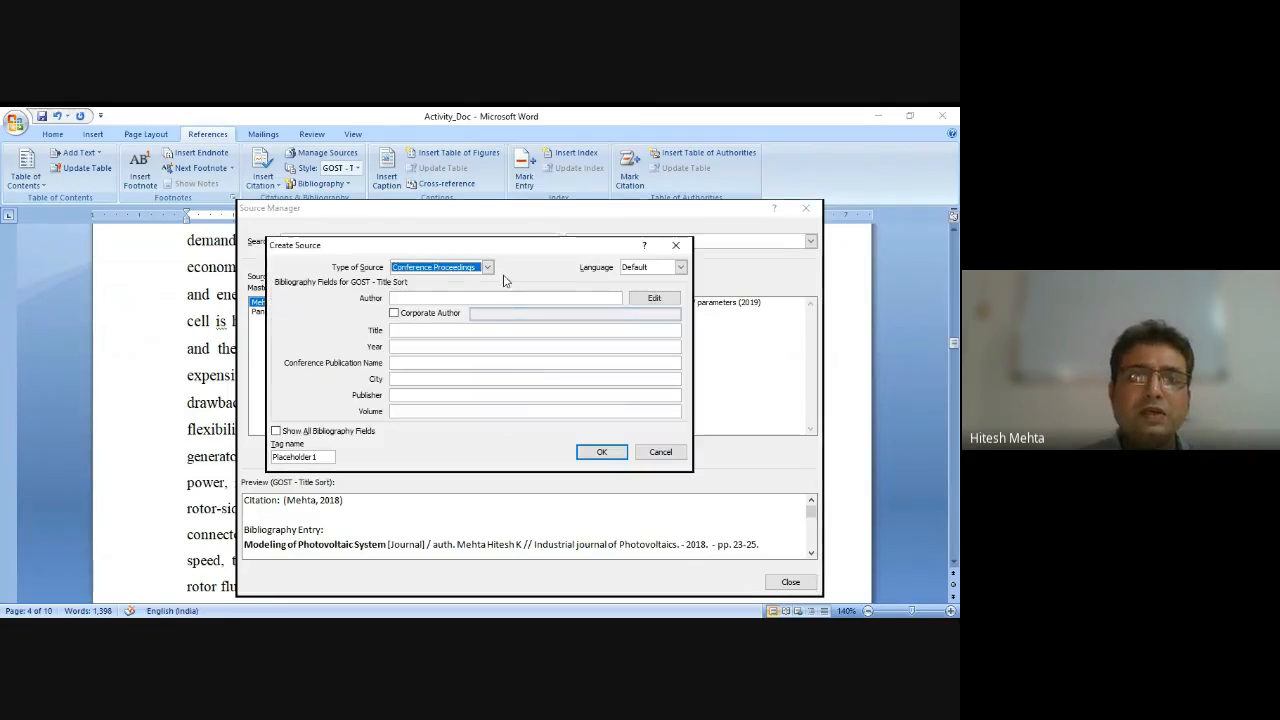
Set the source type to Journal Article and enter the author's name.
{"action": "left_click", "coordinate": [487, 267]}
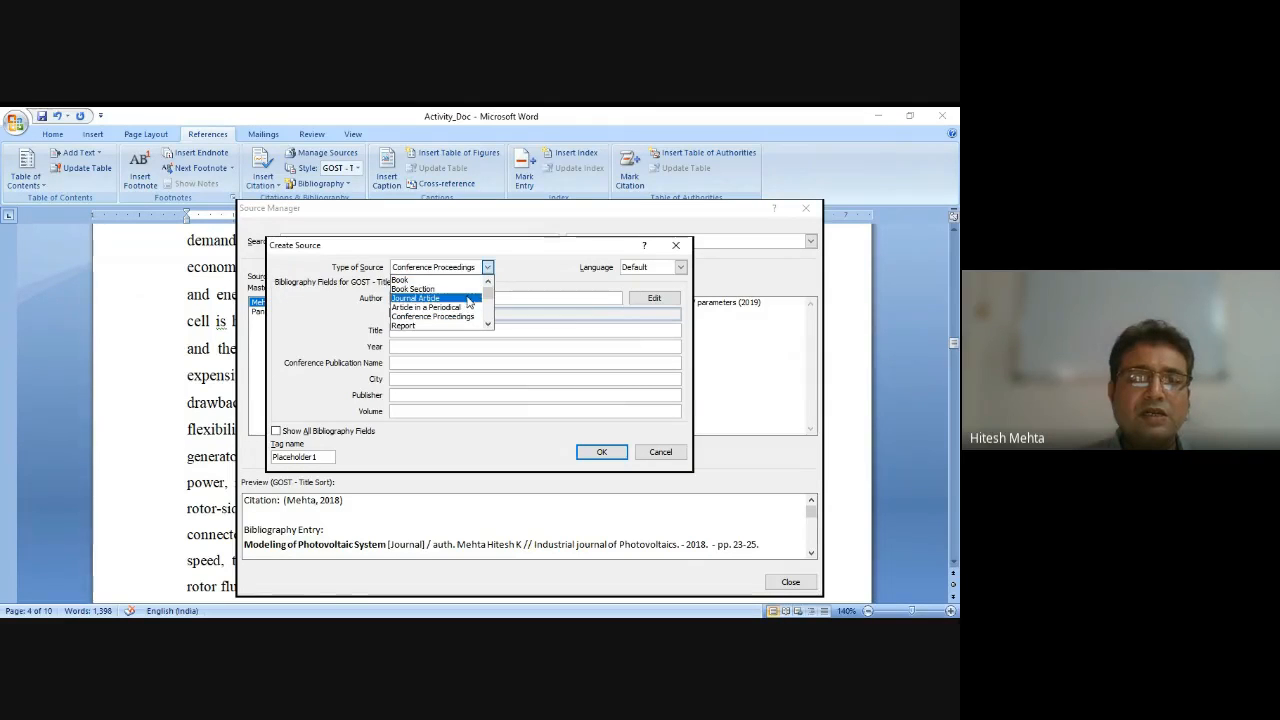
{"action": "left_click", "coordinate": [468, 299]}
{"action": "left_click", "coordinate": [468, 300]}
{"action": "type", "text": "D"}
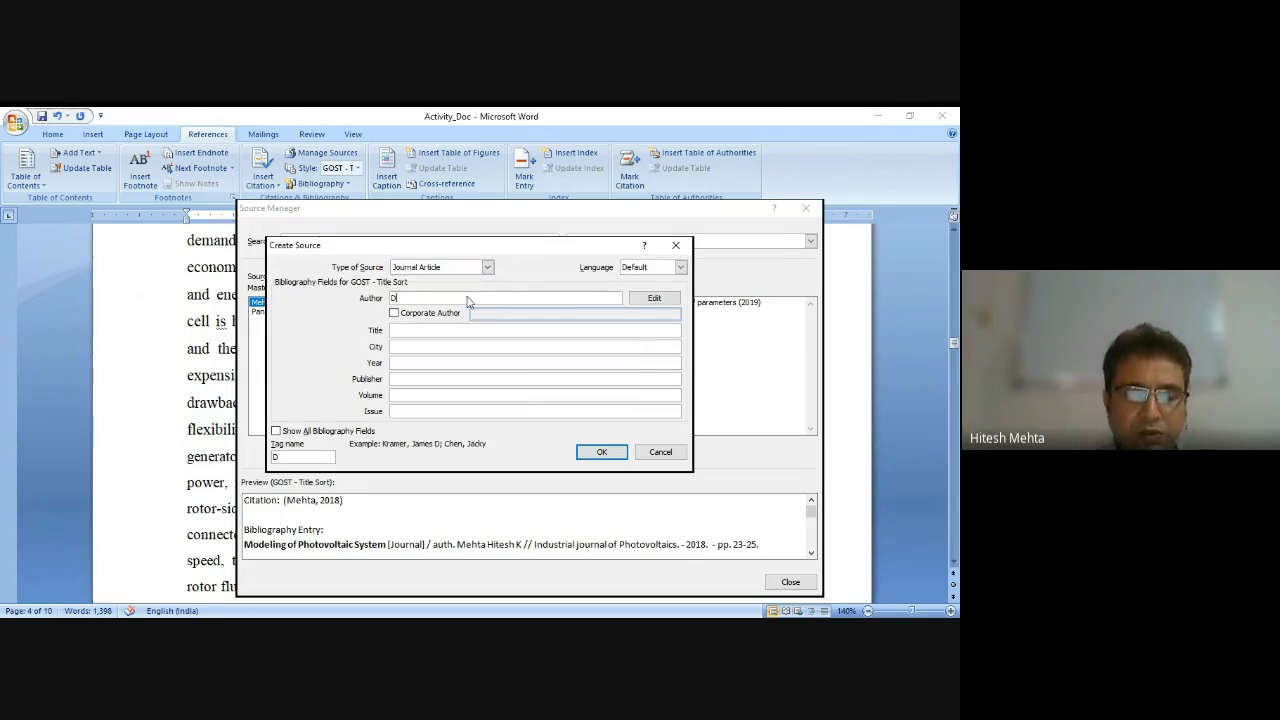
{"action": "type", "text": "r. H K Mehta"}
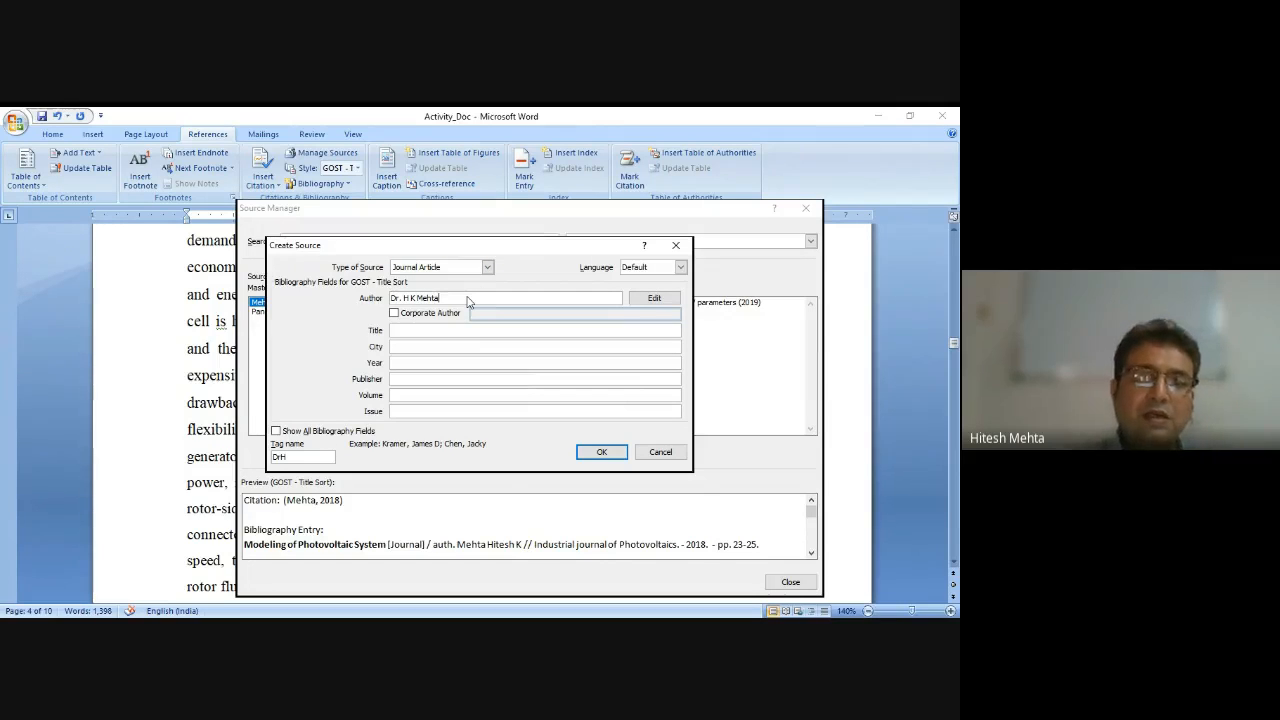
{"action": "key", "text": "Tab"}
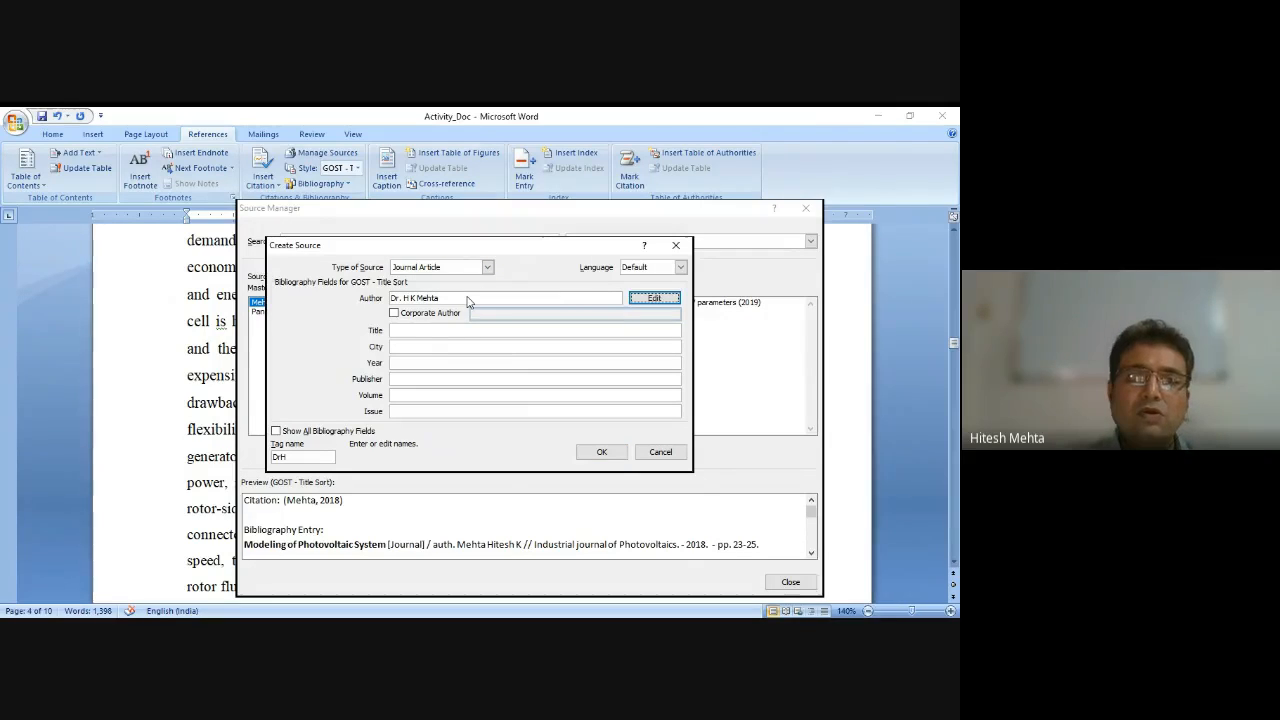
{"action": "key", "text": "Tab"}
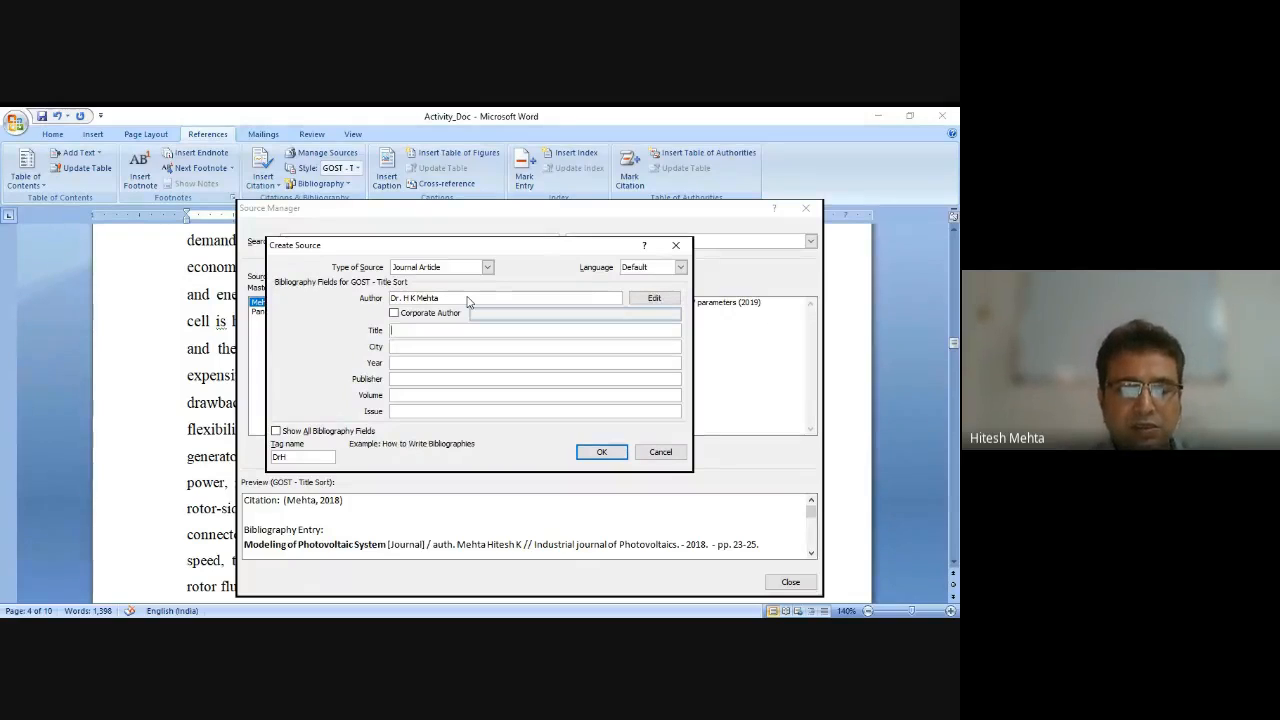
Enter the title 'PV system', city 'Surat' and year 2020 for the new source.
{"action": "type", "text": "PV"}
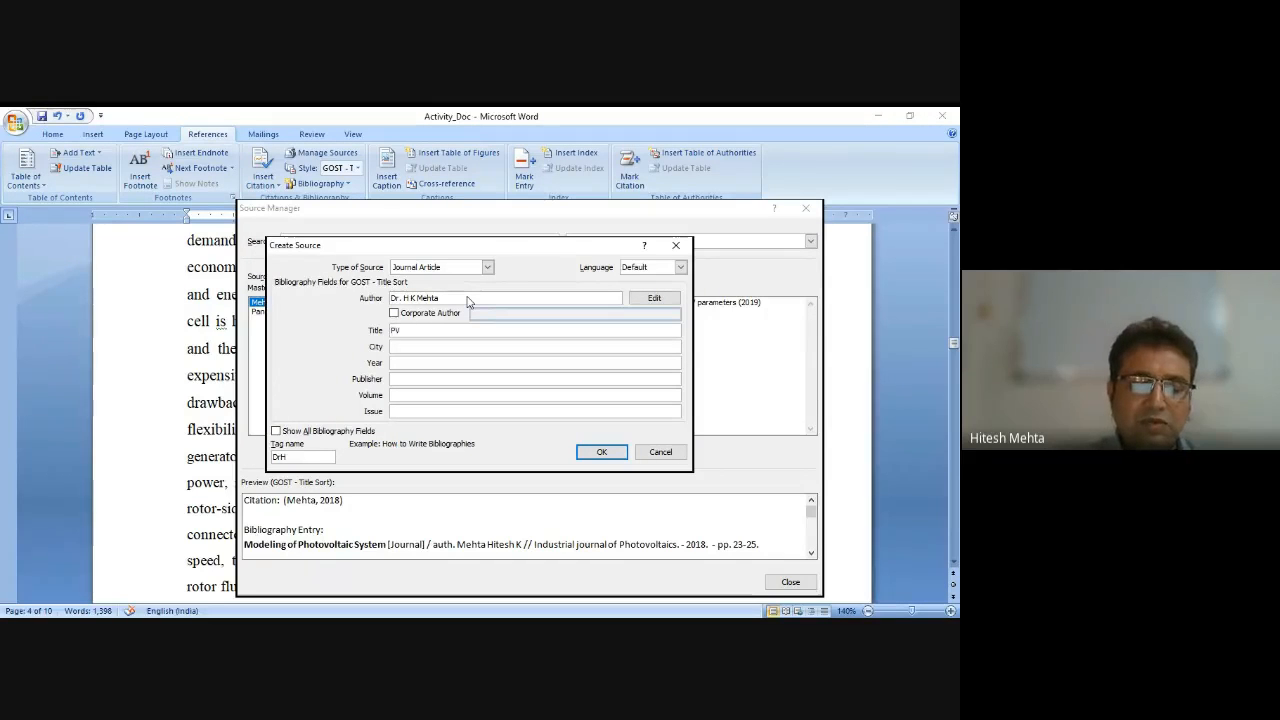
{"action": "type", "text": " system"}
{"action": "key", "text": "Tab"}
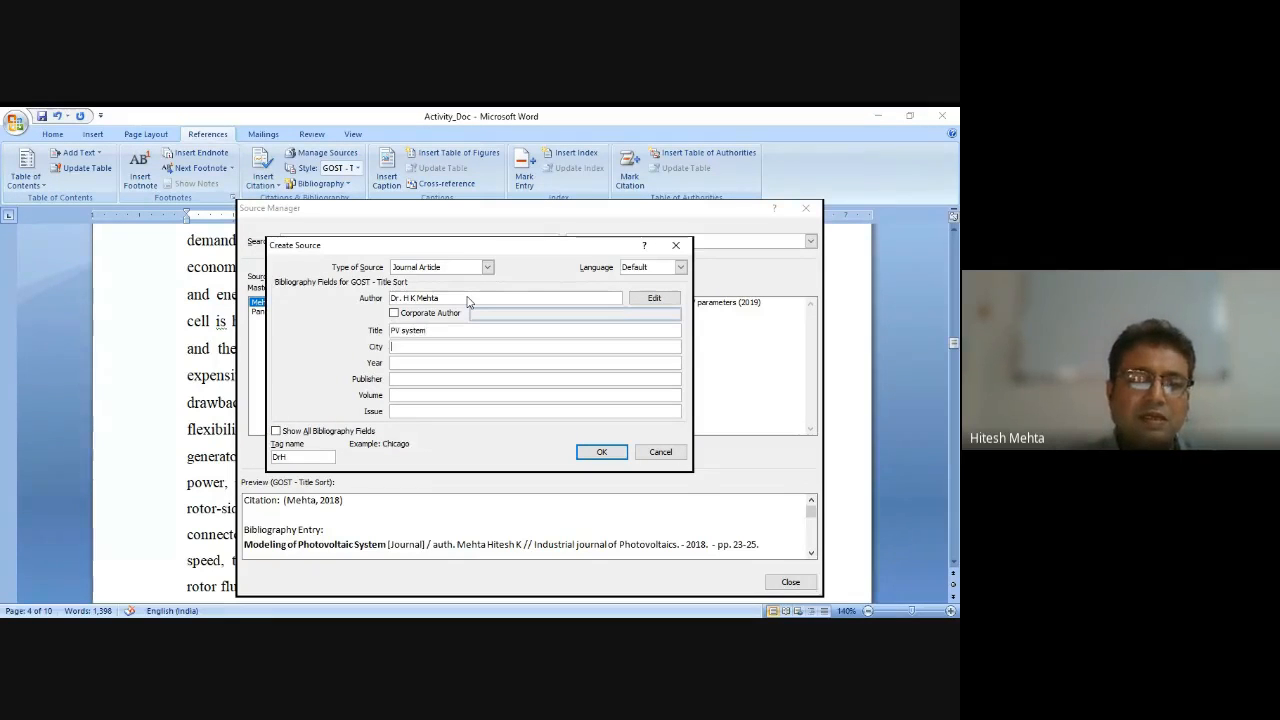
{"action": "type", "text": "Surat"}
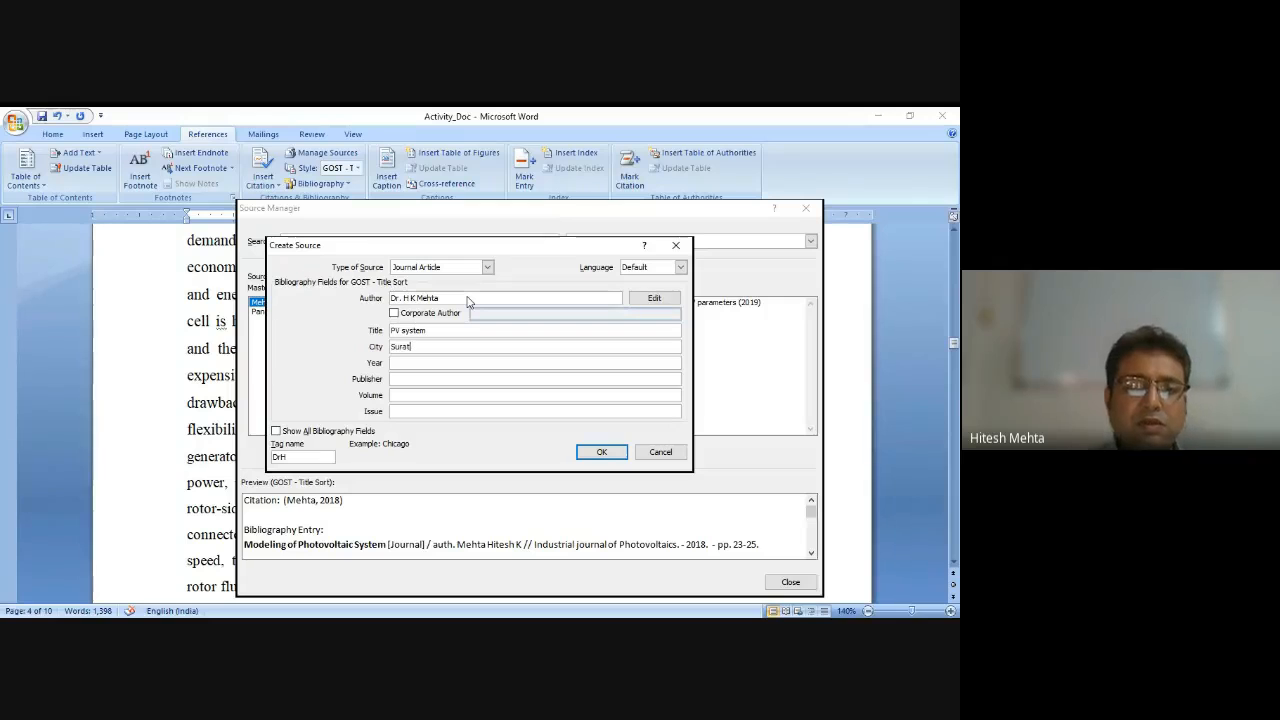
{"action": "key", "text": "Tab"}
{"action": "type", "text": "2020"}
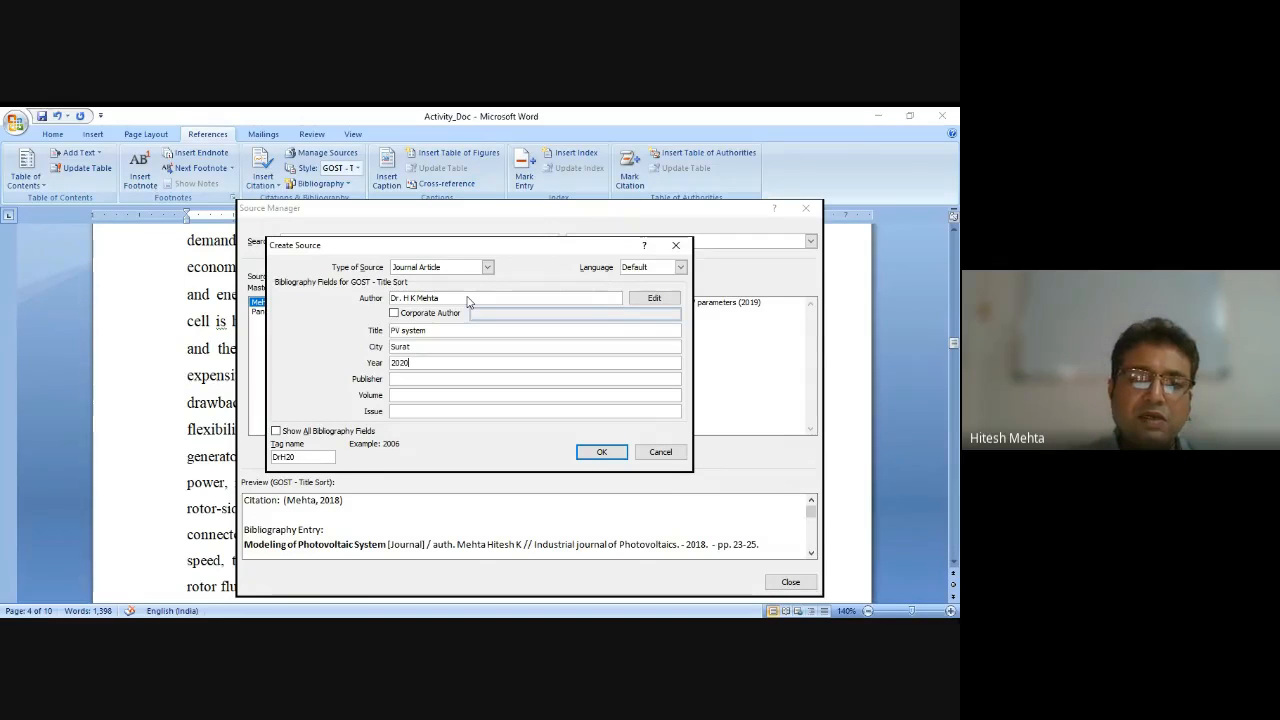
Enter the publisher 'IEEE Photovoltaics', volume 1 and issue 10 for the new source.
{"action": "key", "text": "Tab"}
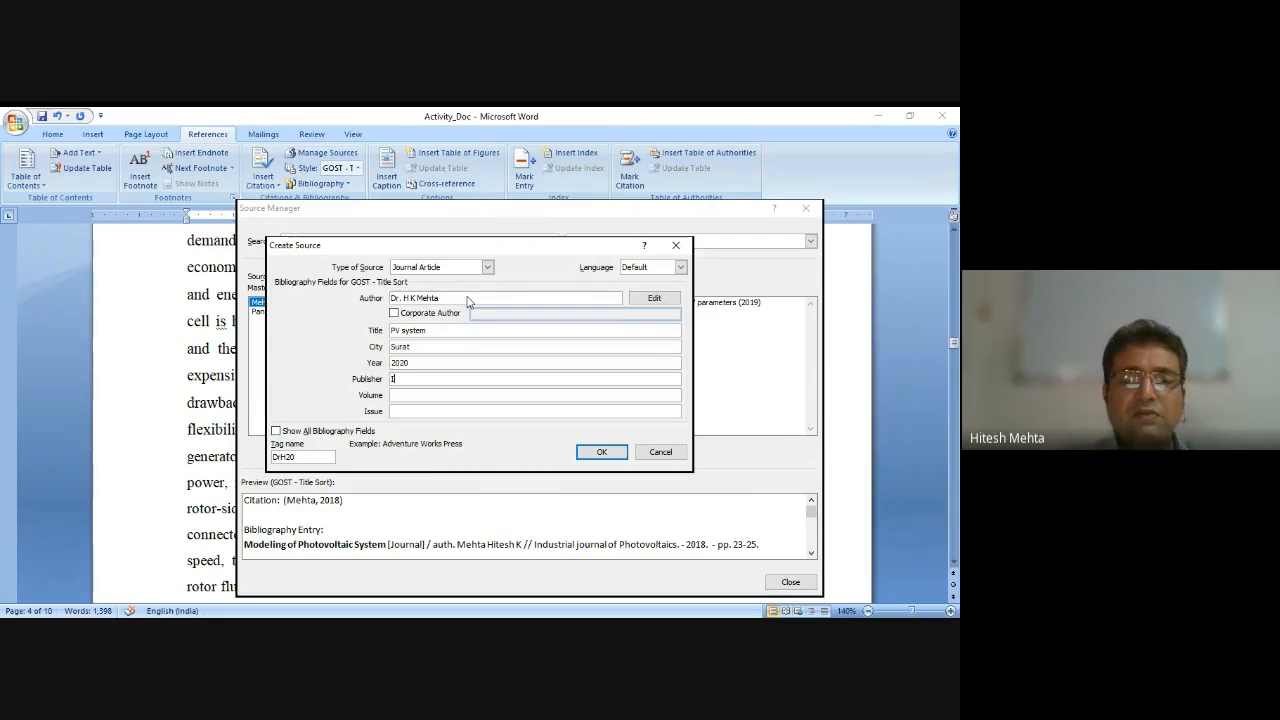
{"action": "type", "text": "IEEE"}
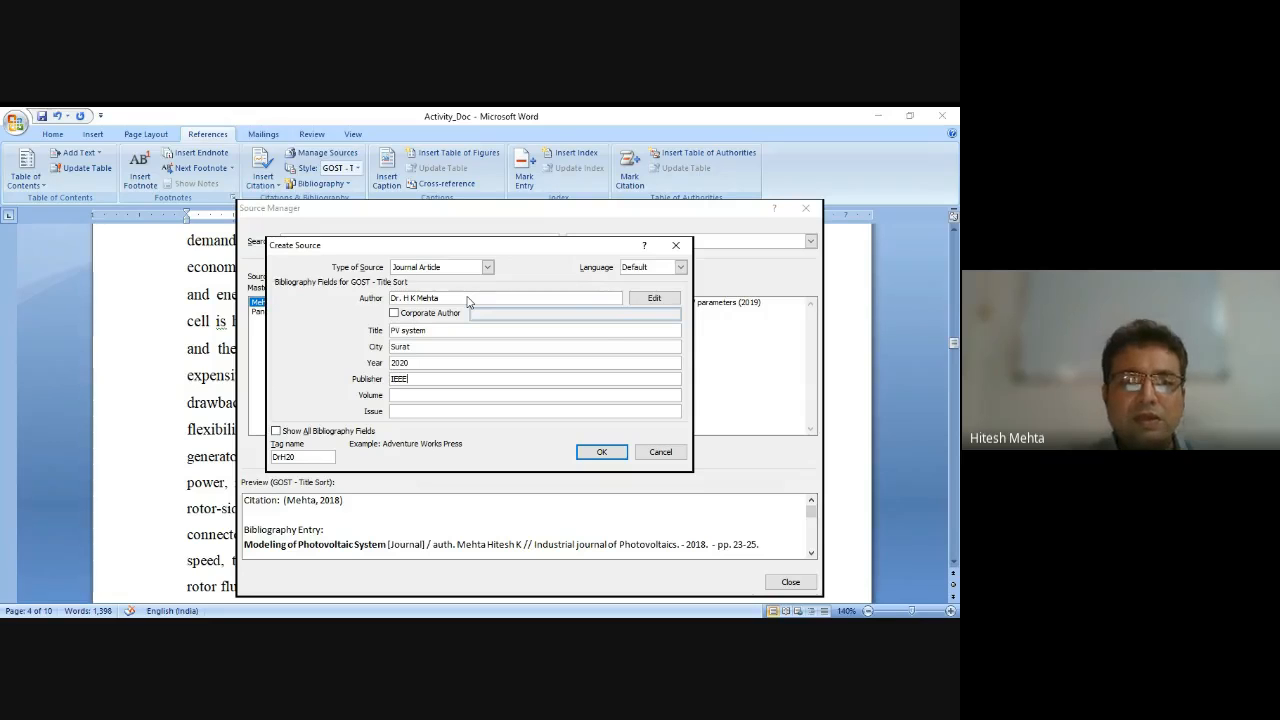
{"action": "type", "text": " Photo"}
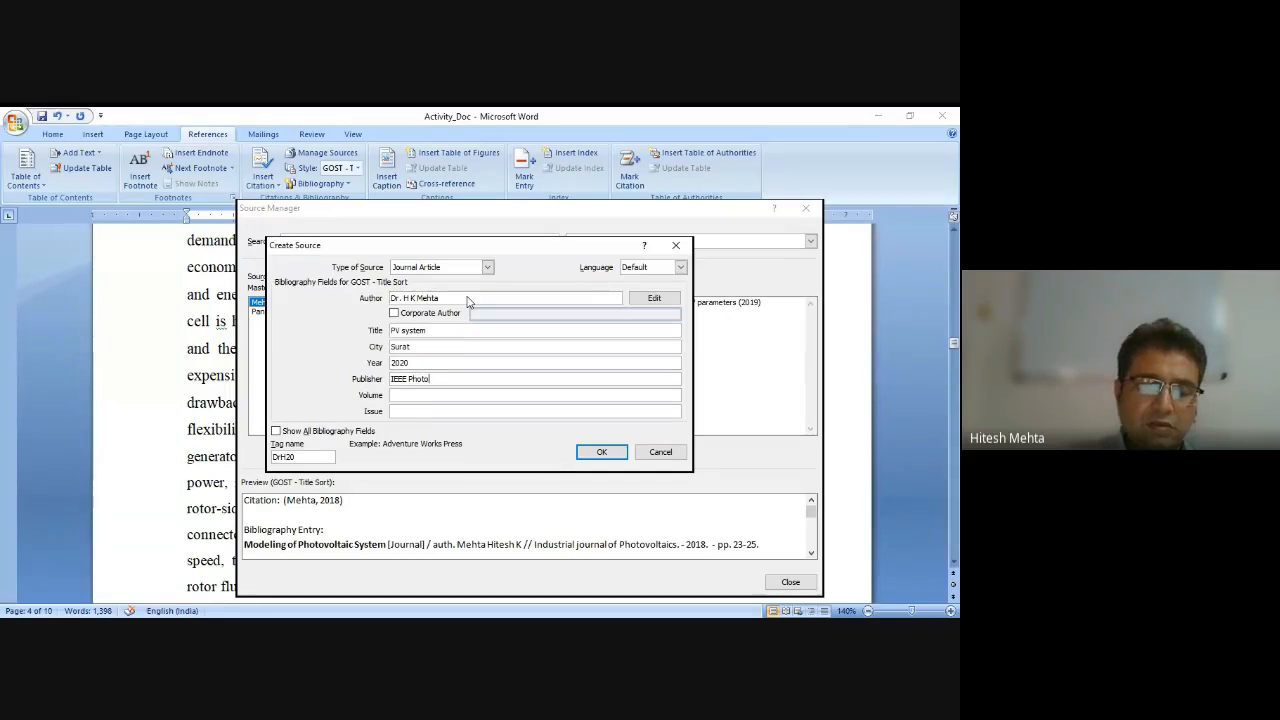
{"action": "type", "text": "voltaics"}
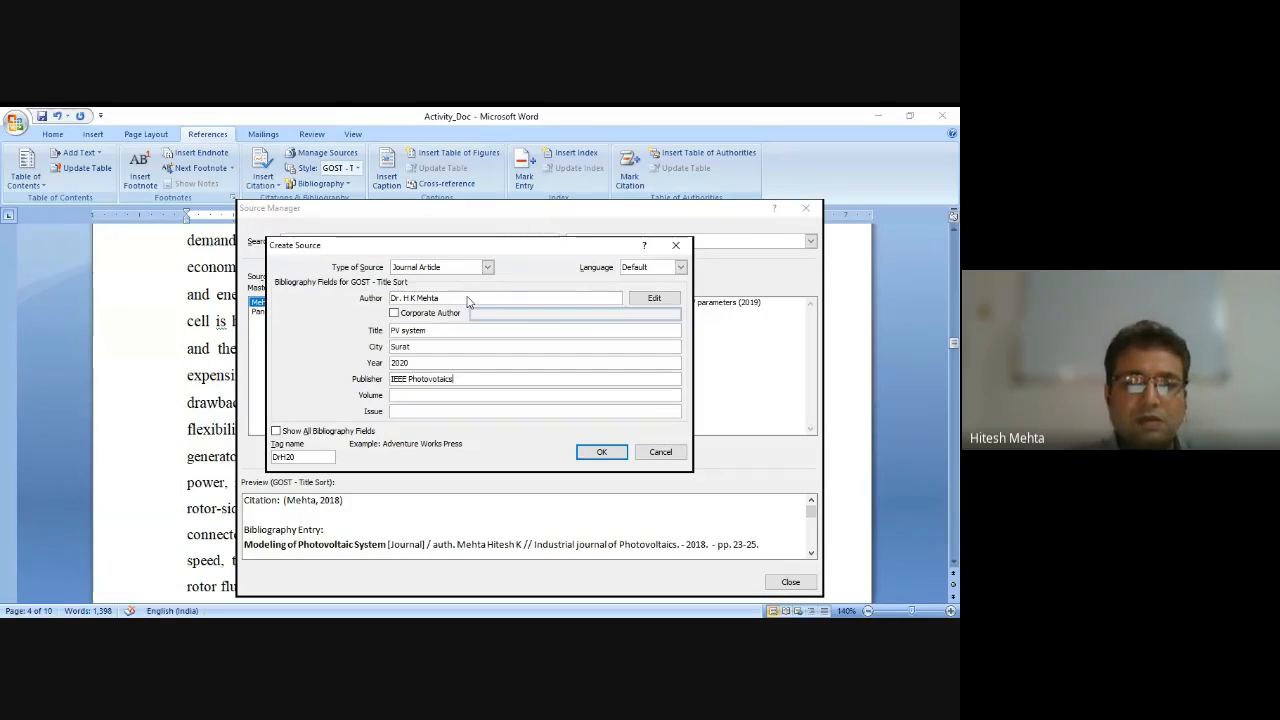
{"action": "key", "text": "Tab"}
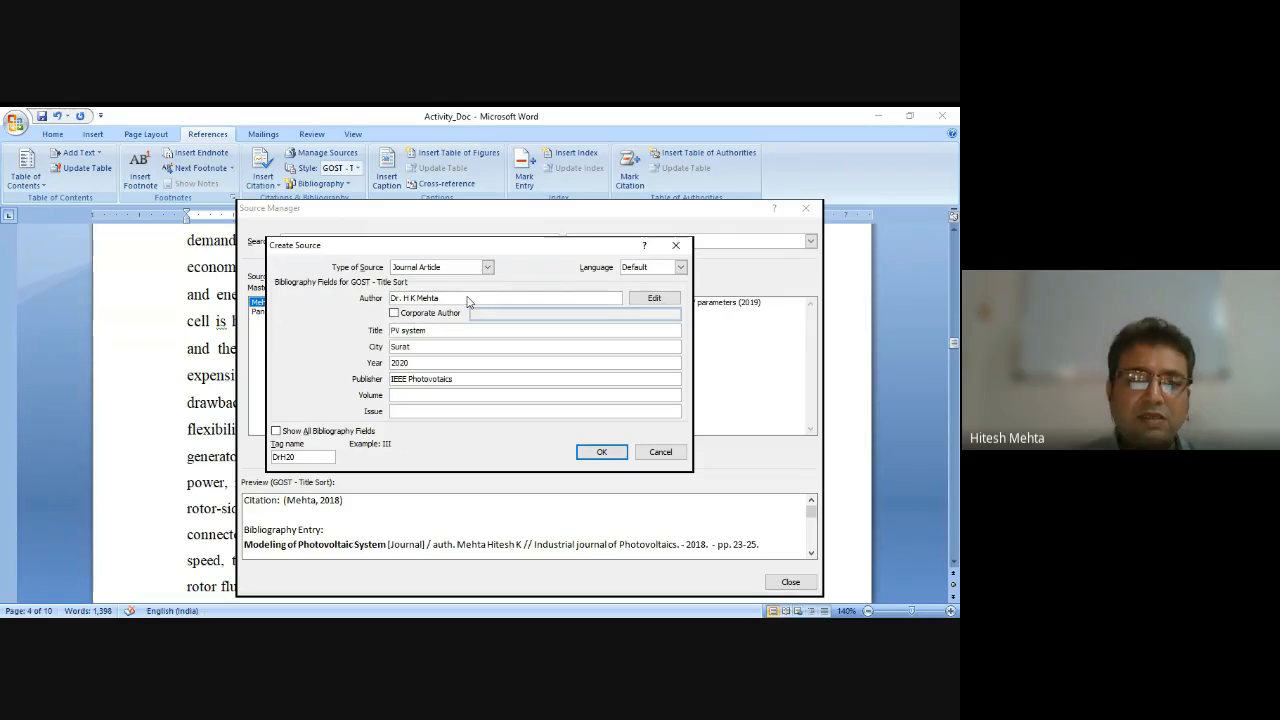
{"action": "type", "text": "10"}
{"action": "key", "text": "Tab"}
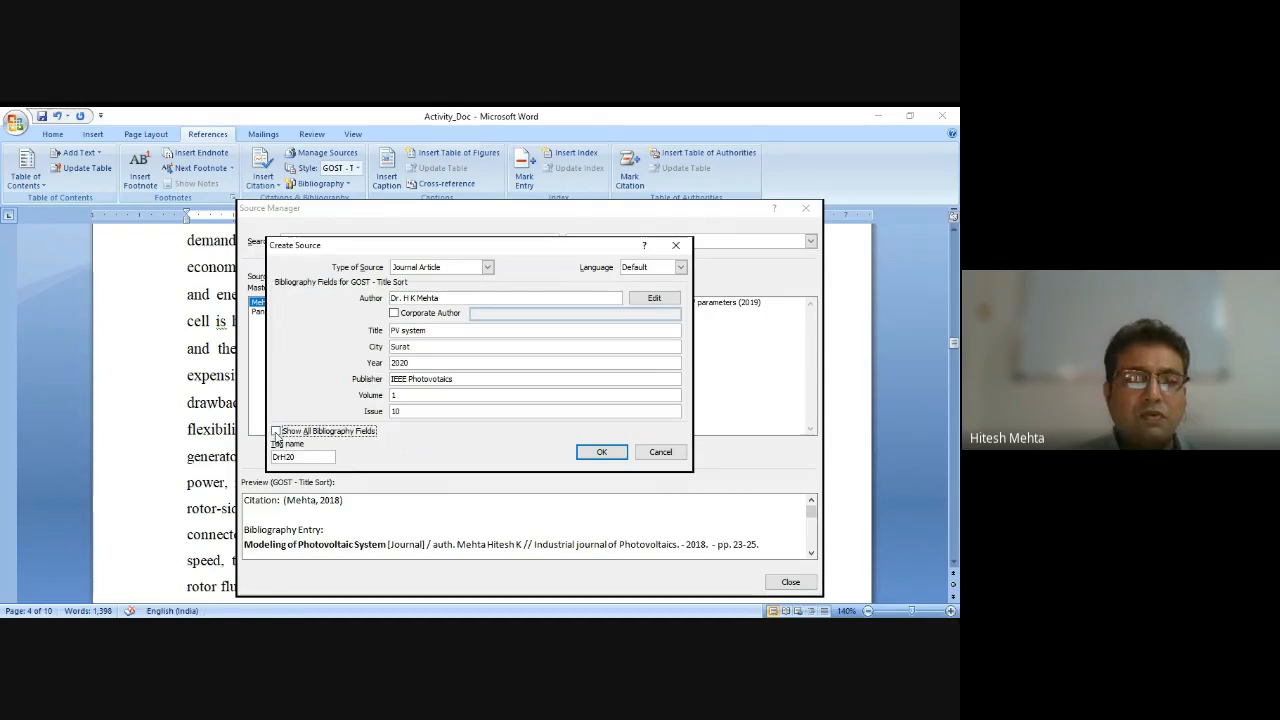
Show all bibliography fields, add month April, day 2 and pages 55-59 to the new source, and save it.
{"action": "left_click", "coordinate": [277, 432]}
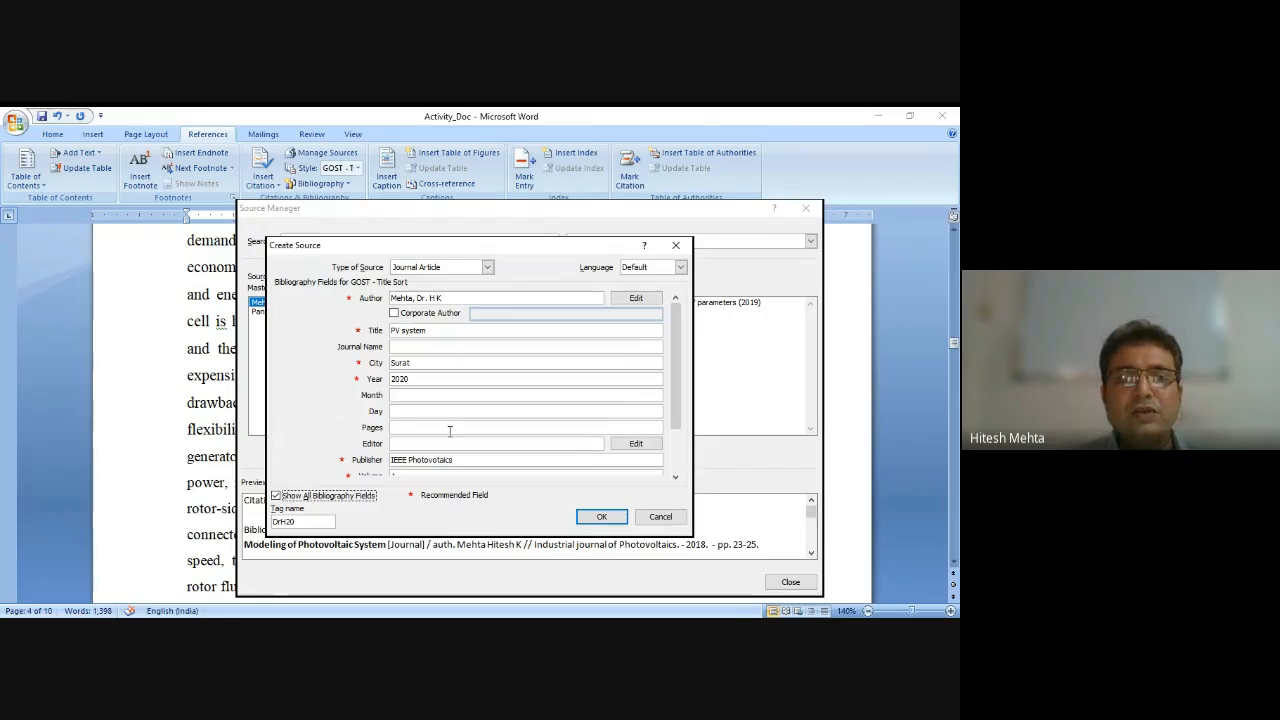
{"action": "left_click", "coordinate": [431, 395]}
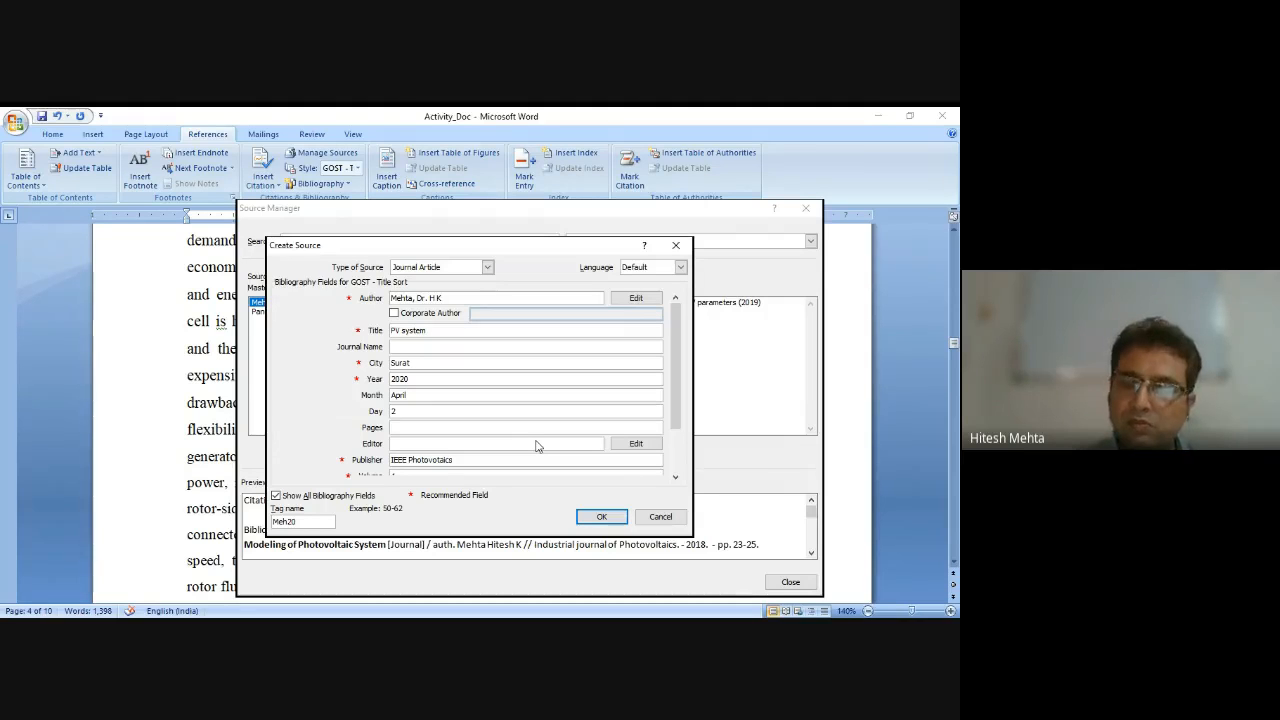
{"action": "type", "text": "55-59"}
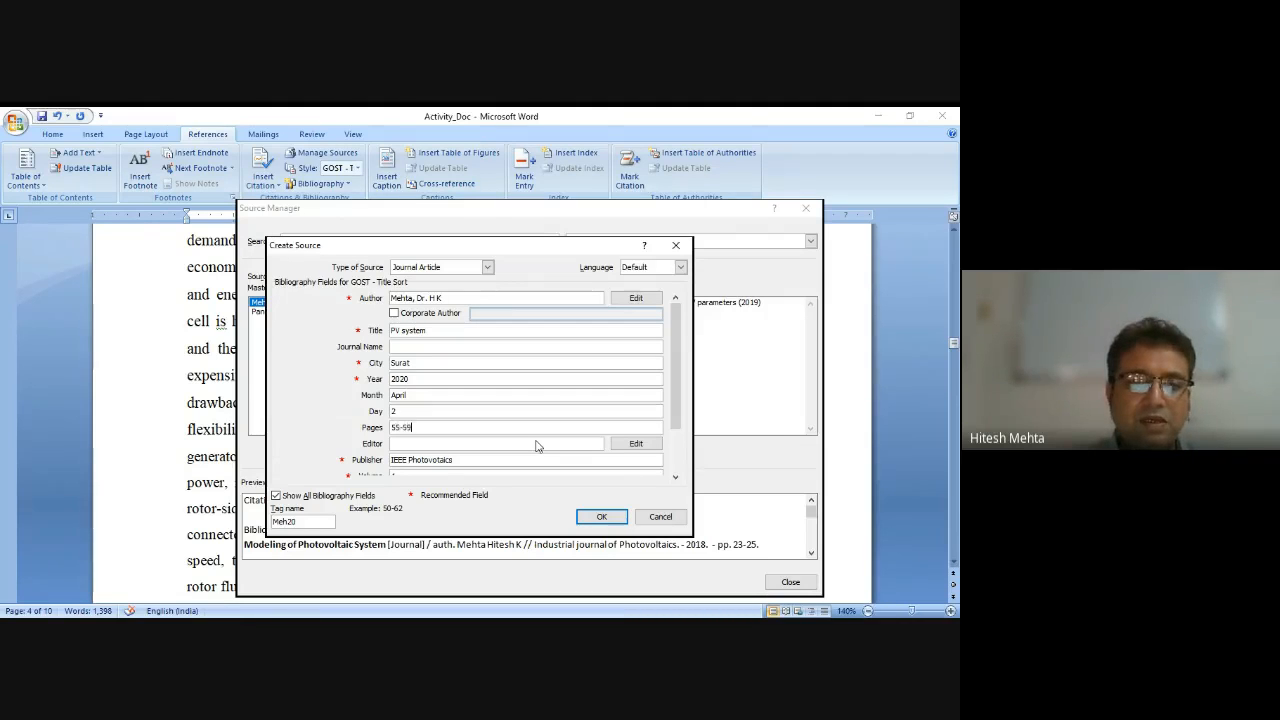
{"action": "left_click", "coordinate": [536, 445]}
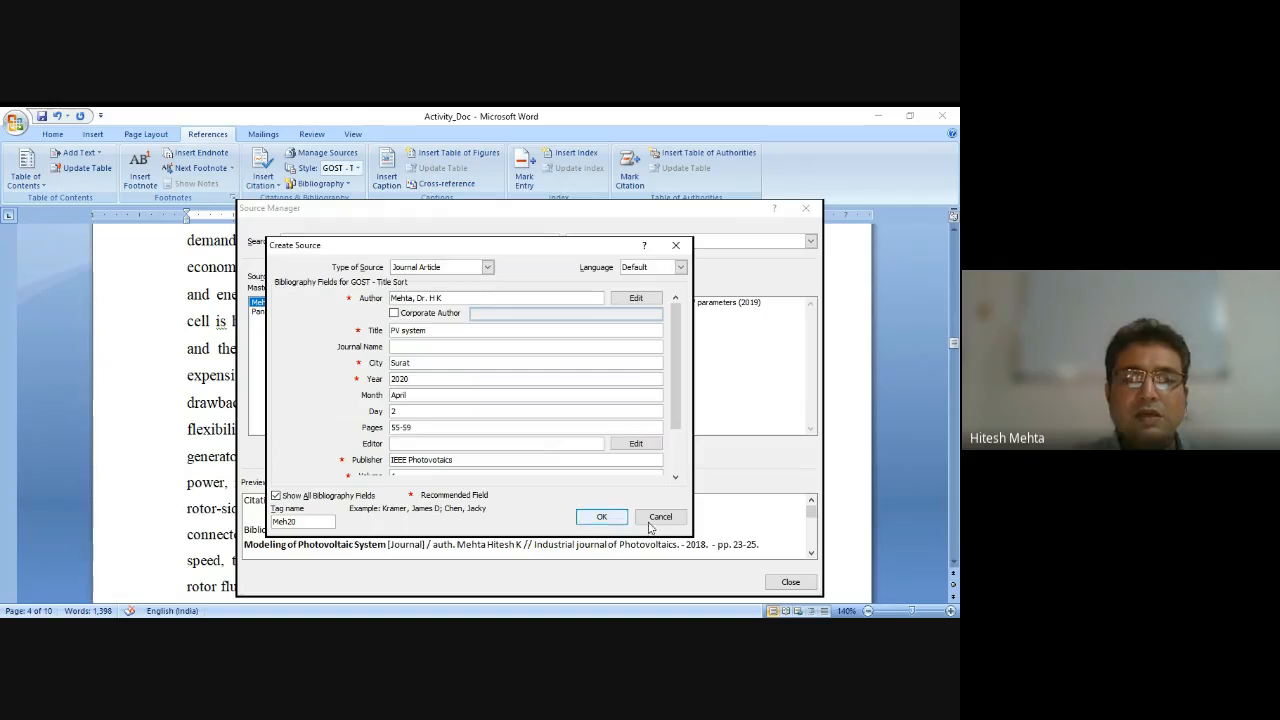
{"action": "left_click_drag", "start_coordinate": [673, 413], "coordinate": [675, 468]}
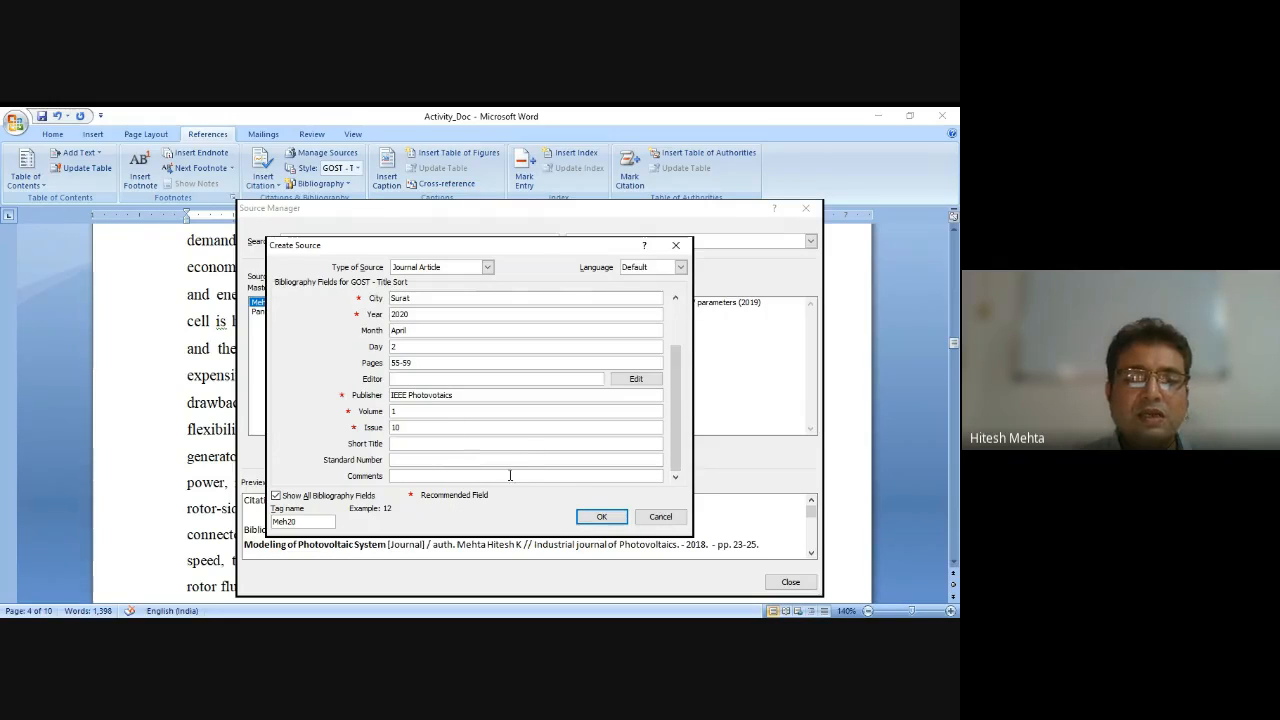
{"action": "left_click", "coordinate": [602, 516]}
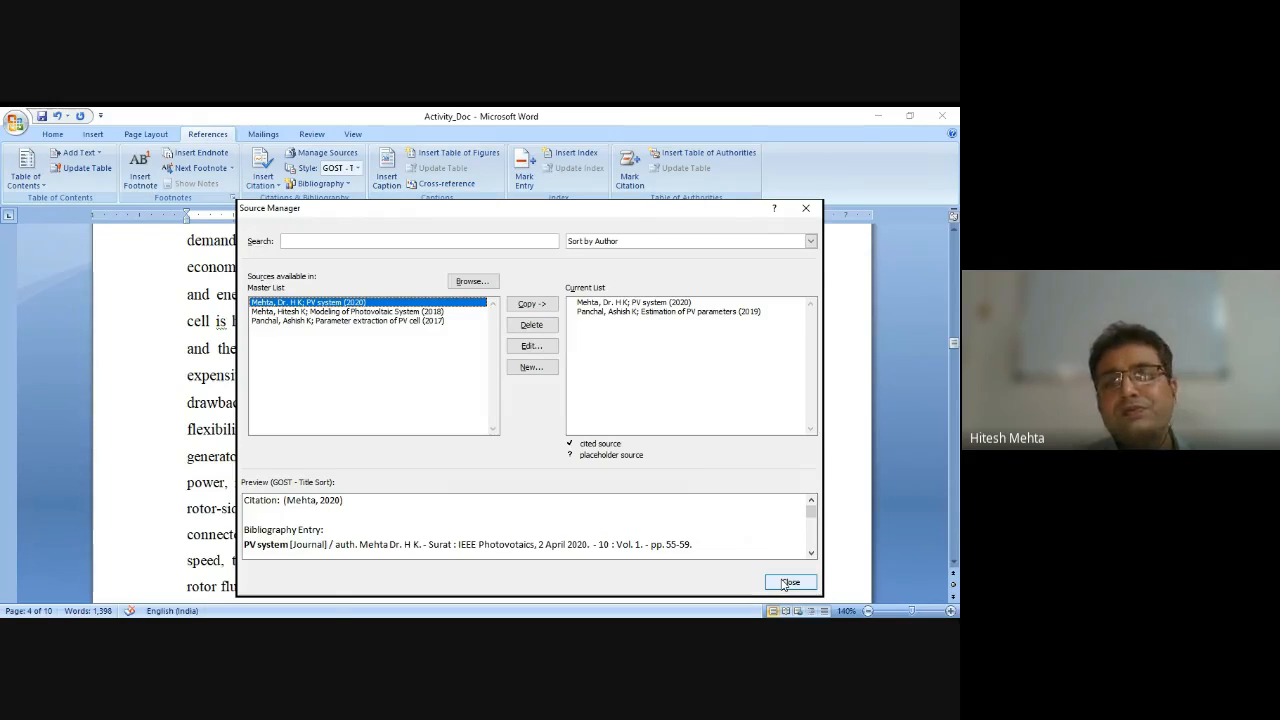
Delete both sources from the document's current source list and close the Source Manager.
{"action": "left_click", "coordinate": [601, 303]}
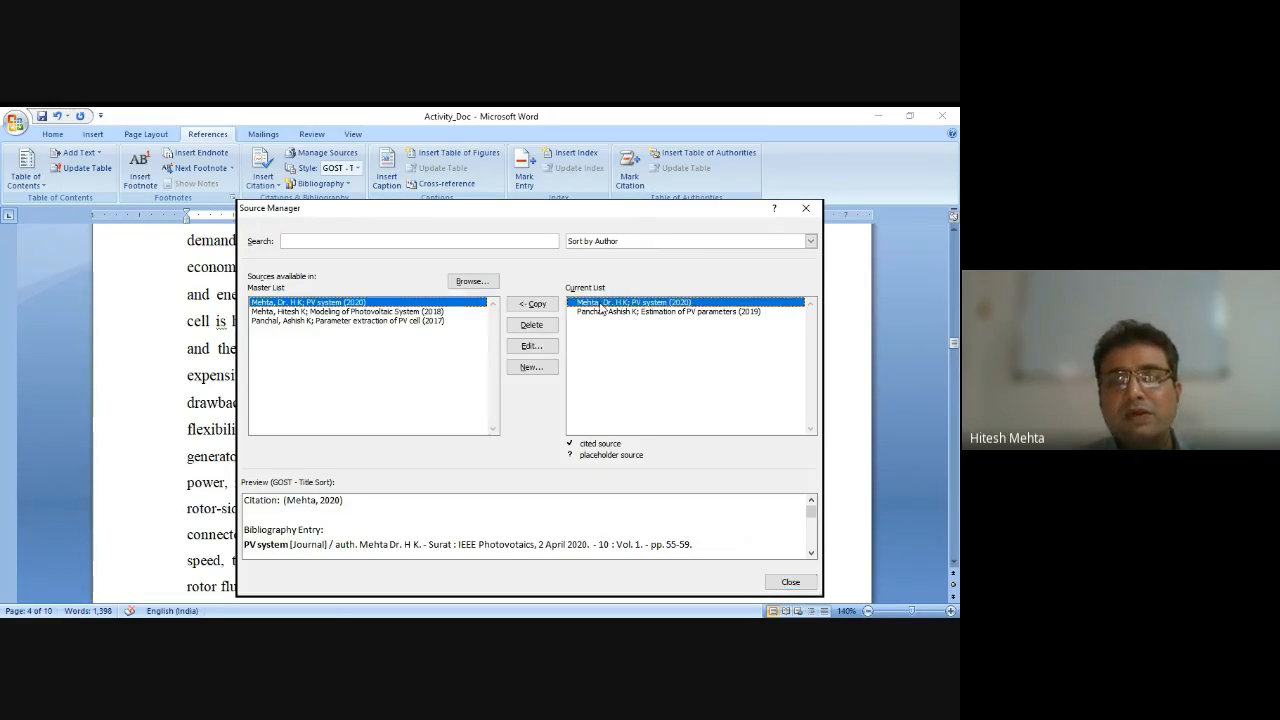
{"action": "left_click", "coordinate": [532, 326]}
{"action": "left_click", "coordinate": [550, 327]}
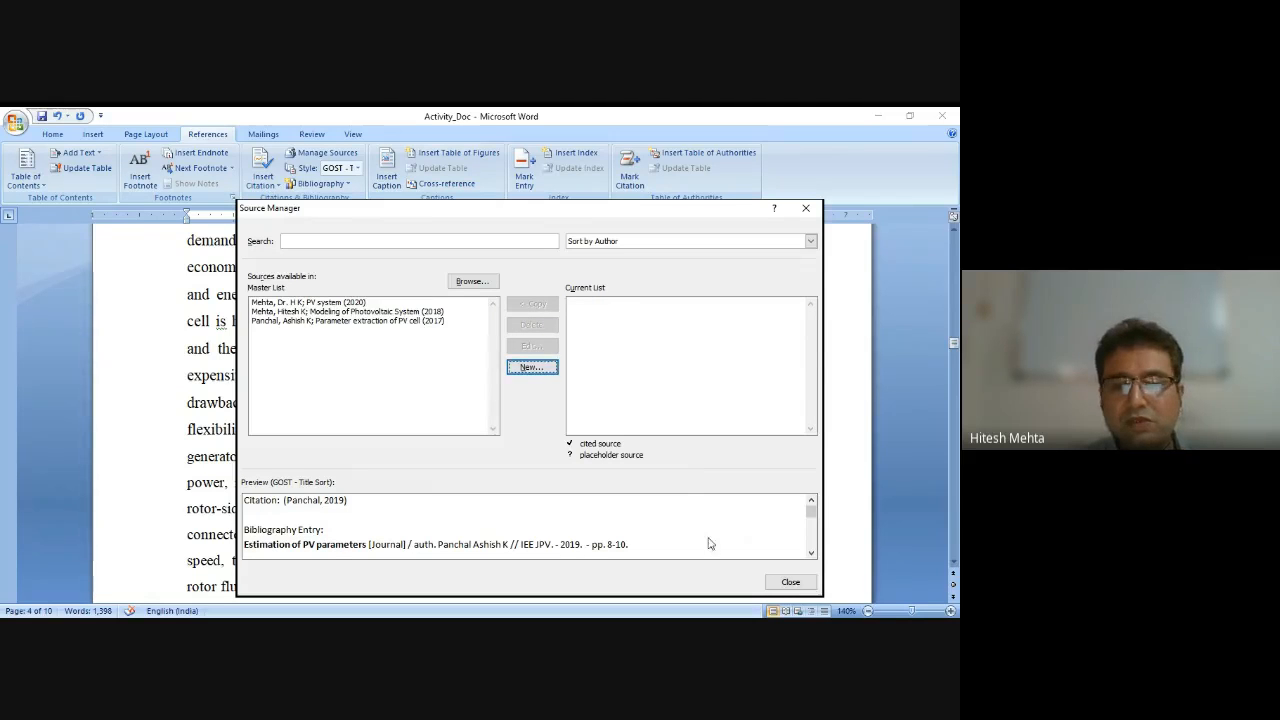
{"action": "left_click", "coordinate": [785, 583]}
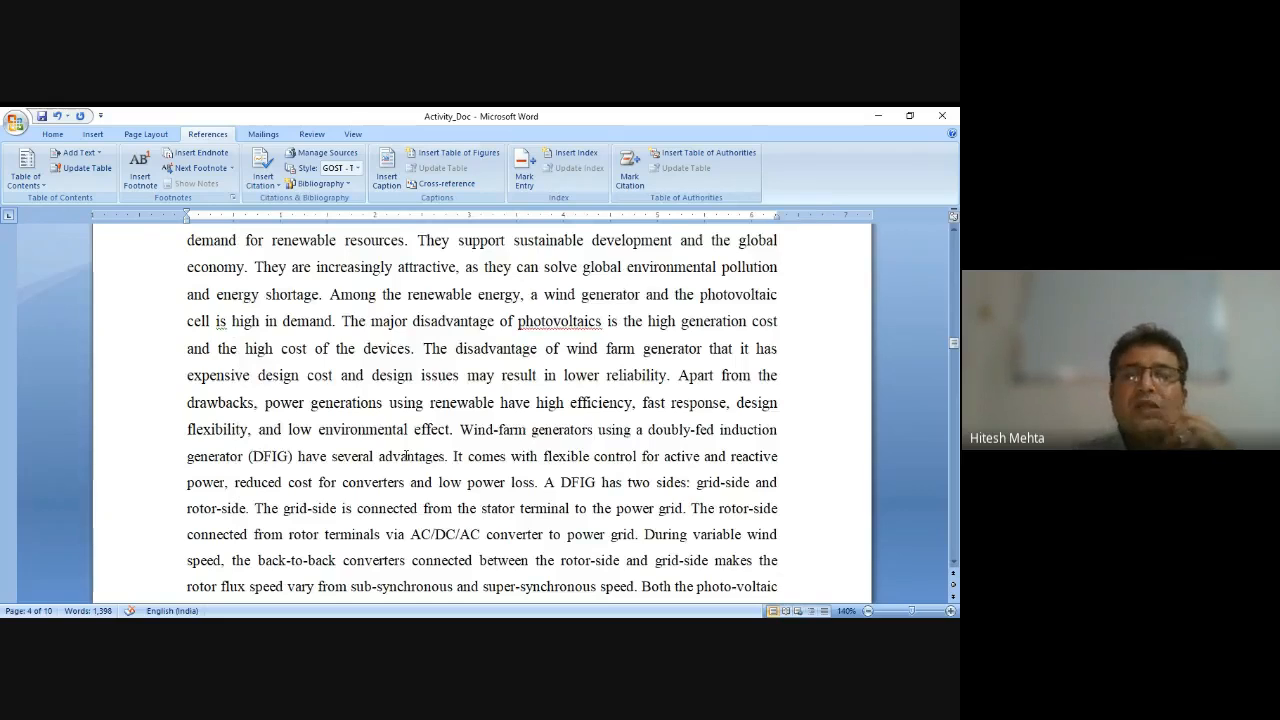
Type empty square brackets right after 'shortage' in the introduction's first paragraph.
{"action": "scroll", "coordinate": [405, 456], "scroll_direction": "up", "scroll_amount": 2}
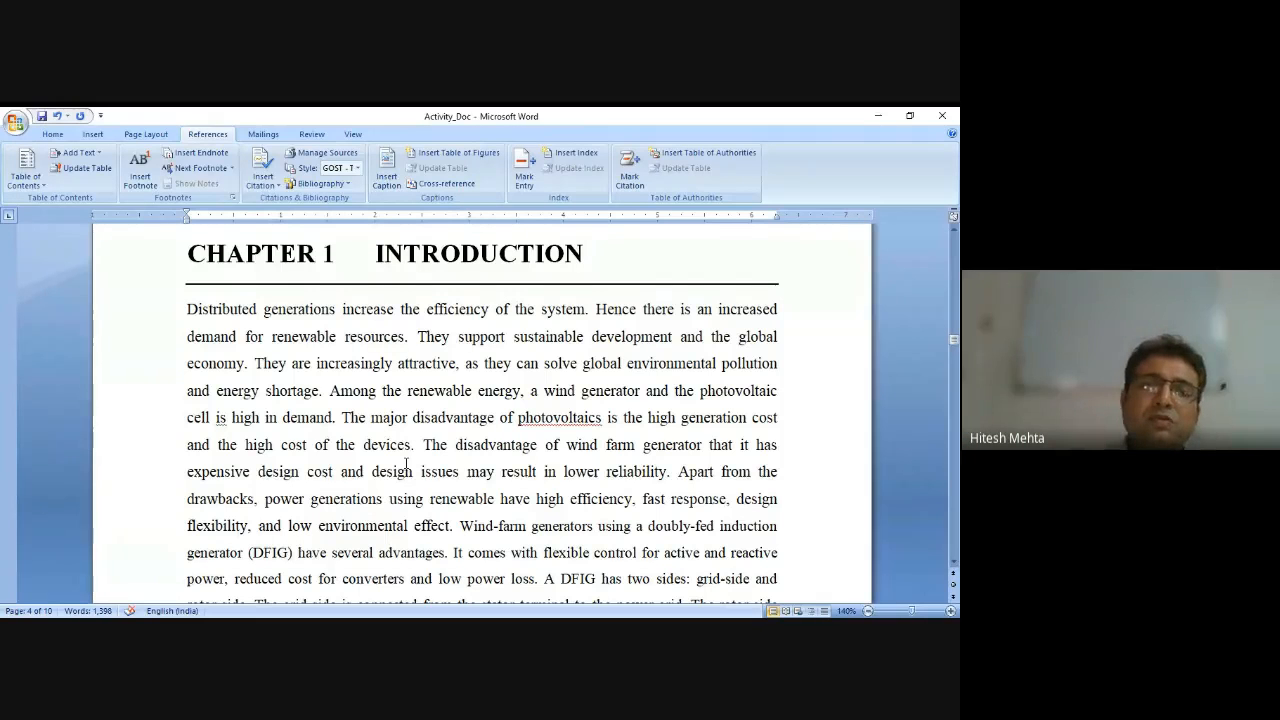
{"action": "left_click", "coordinate": [321, 390]}
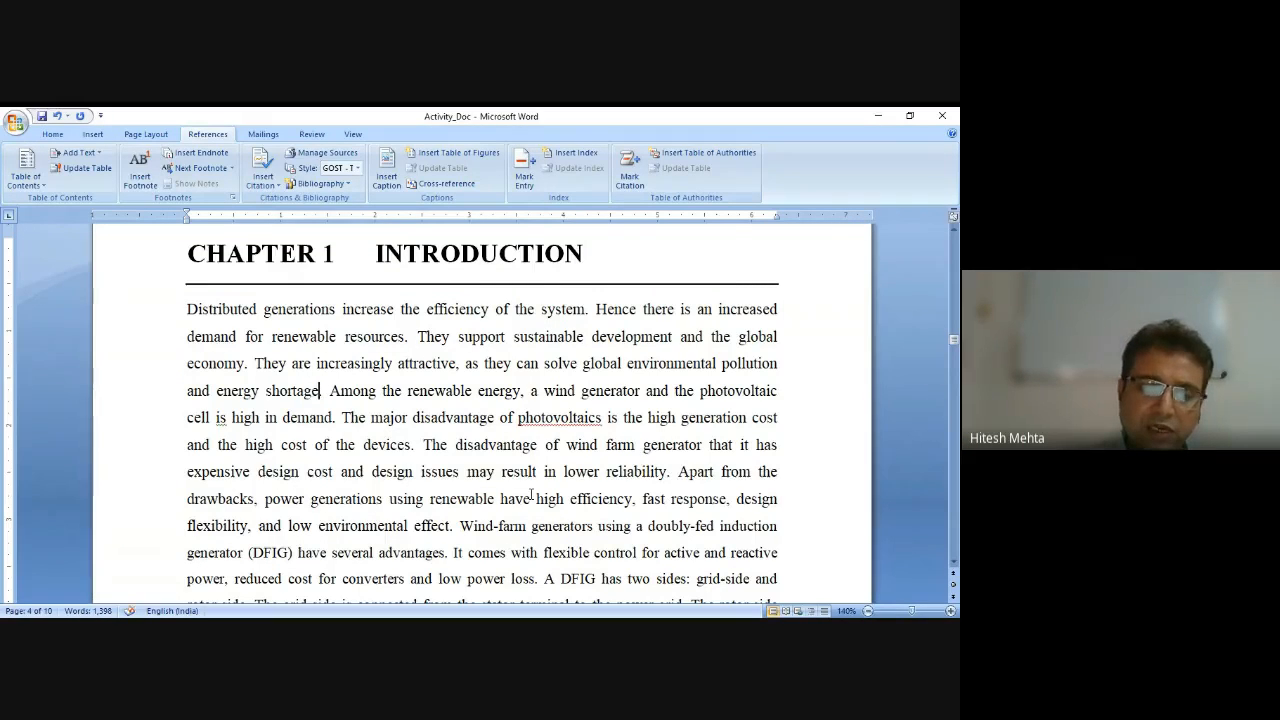
{"action": "type", "text": "[]"}
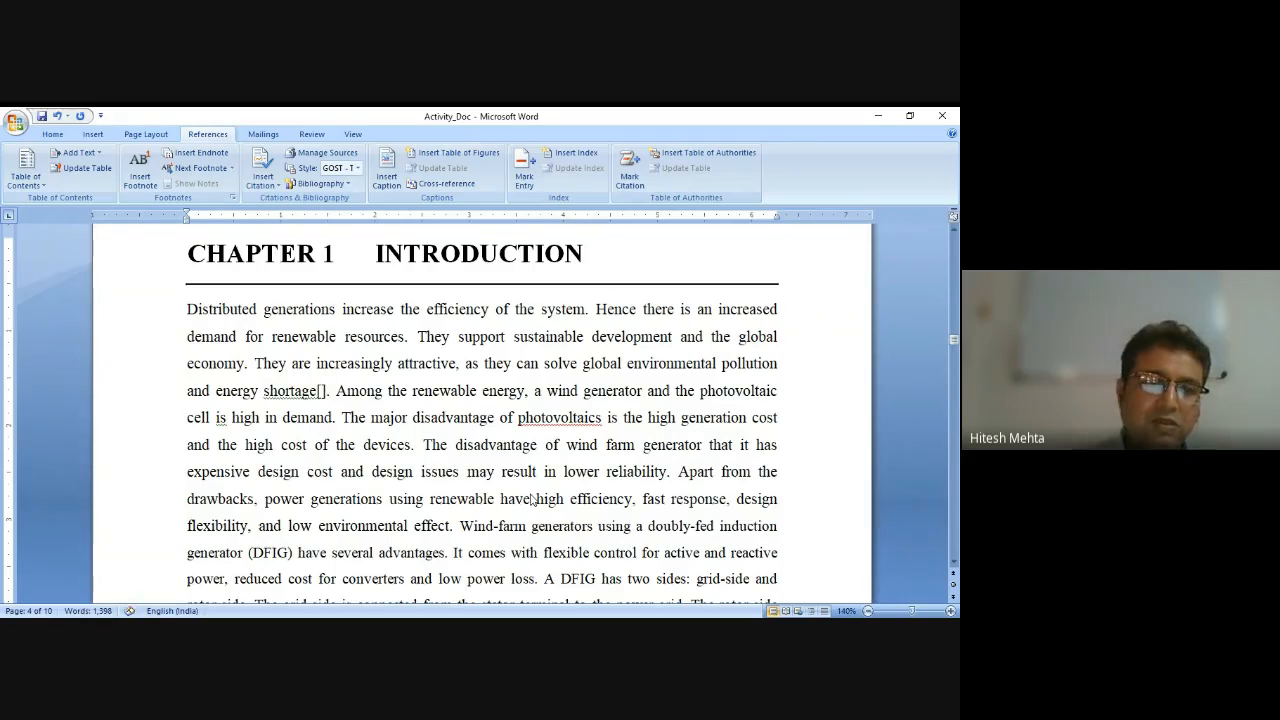
{"action": "left_click", "coordinate": [209, 155]}
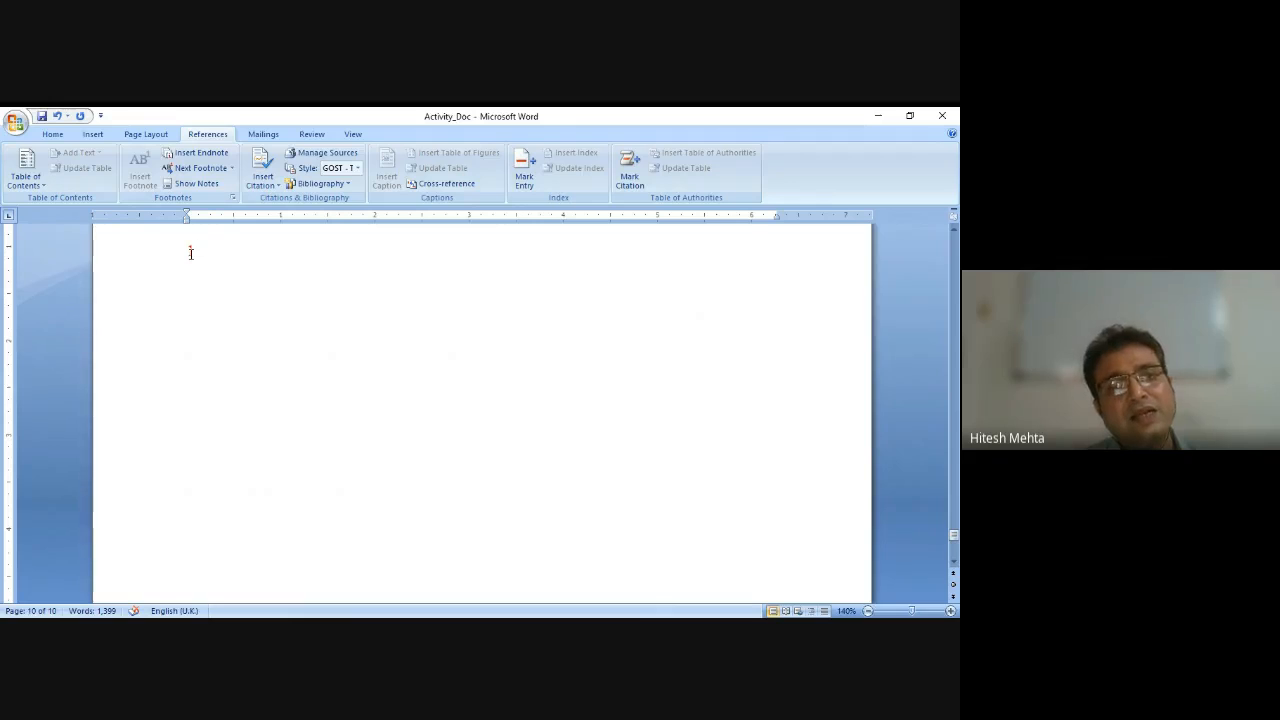
{"action": "scroll", "coordinate": [191, 252], "scroll_direction": "up", "scroll_amount": 2}
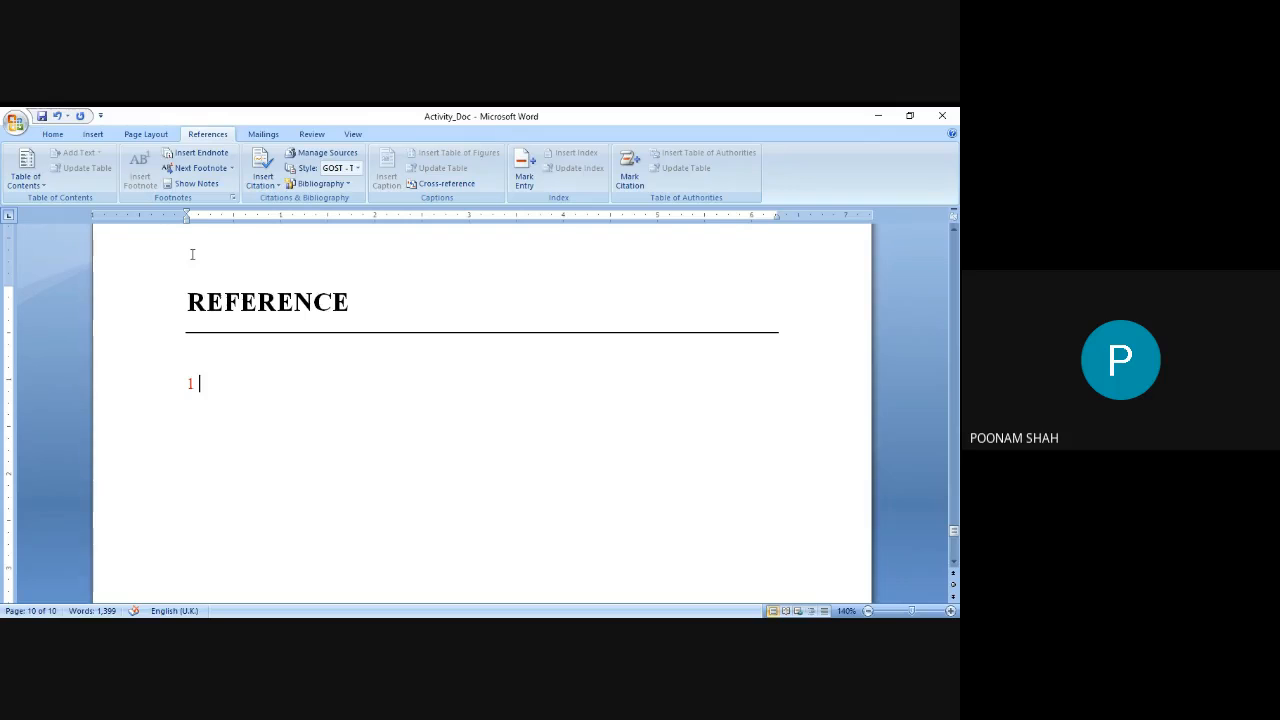
{"action": "key", "text": "ctrl+z"}
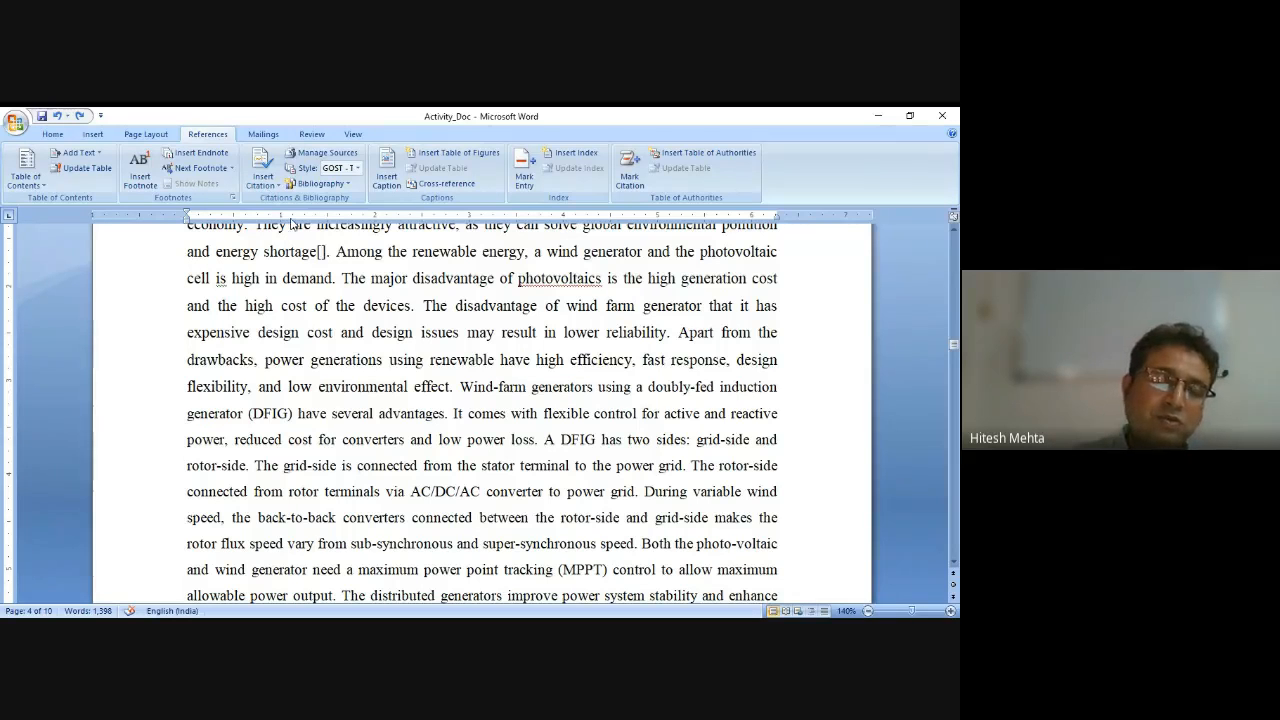
Insert an endnote at the square brackets after 'shortage'.
{"action": "left_click", "coordinate": [196, 155]}
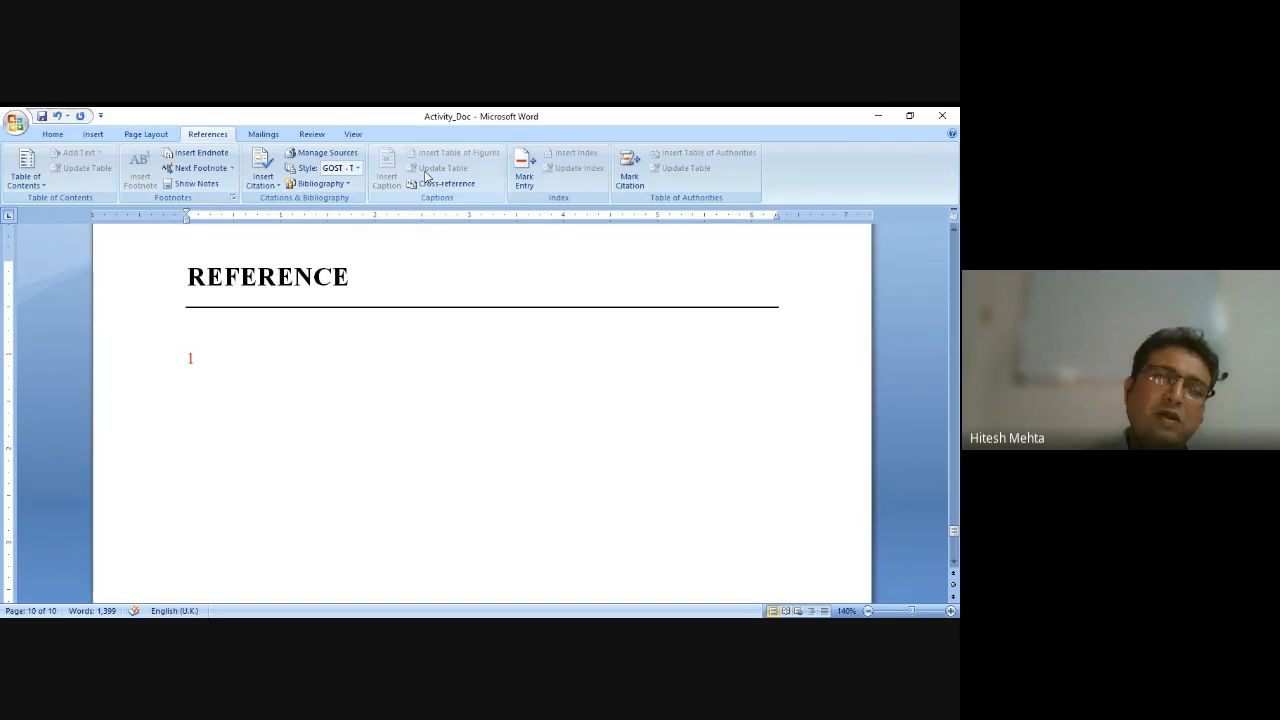
{"action": "left_click", "coordinate": [348, 185]}
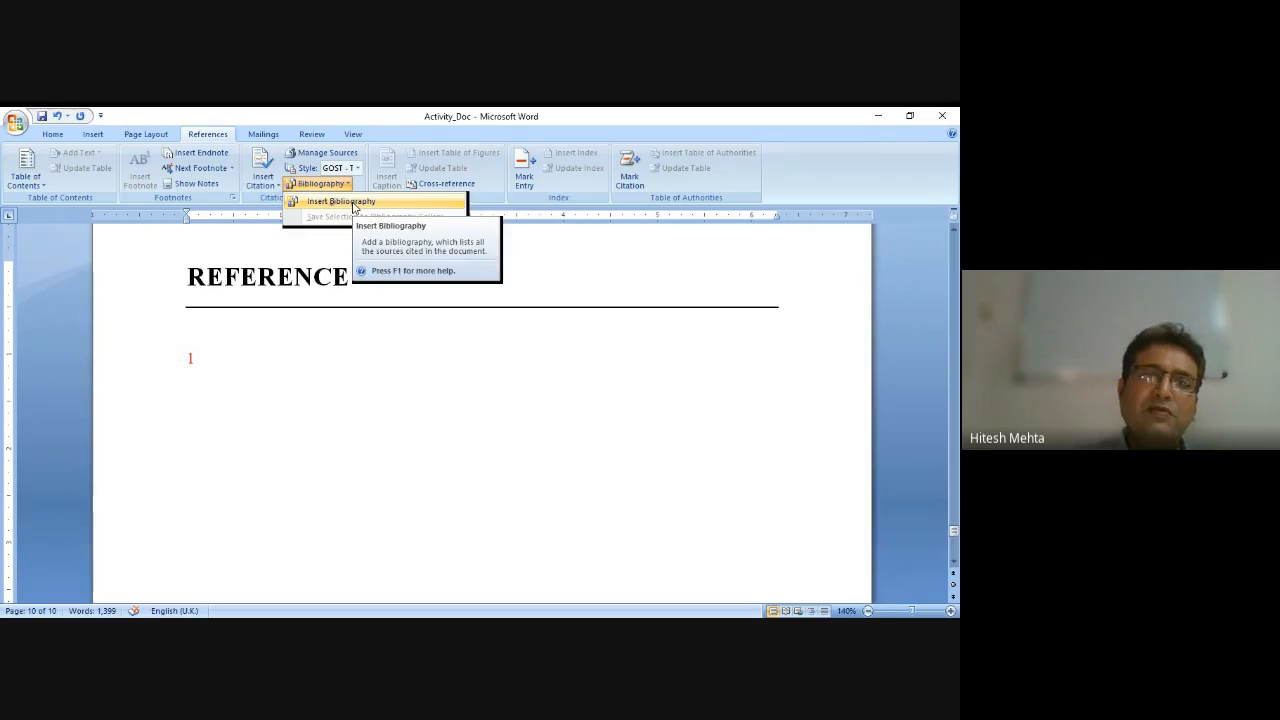
{"action": "left_click", "coordinate": [353, 203]}
{"action": "key", "text": "ctrl+z"}
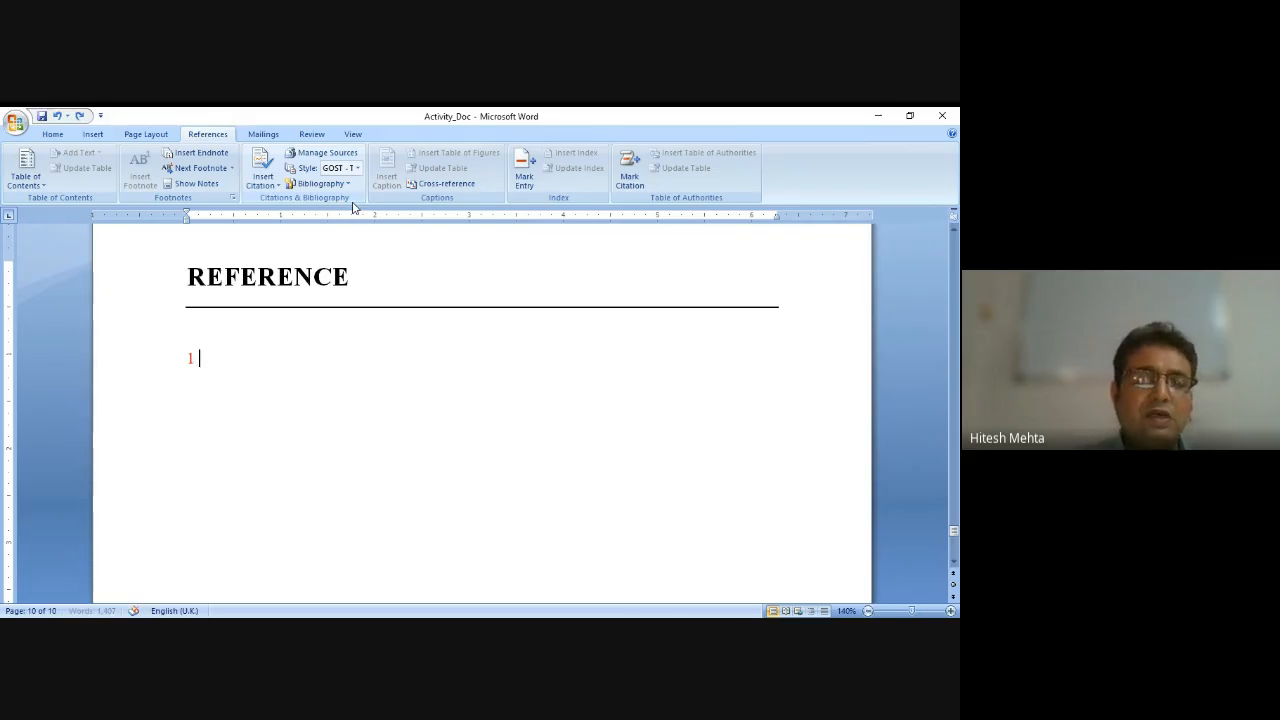
Copy the 'PV system' source from the master list to the current list and close the Source Manager.
{"action": "left_click", "coordinate": [328, 155]}
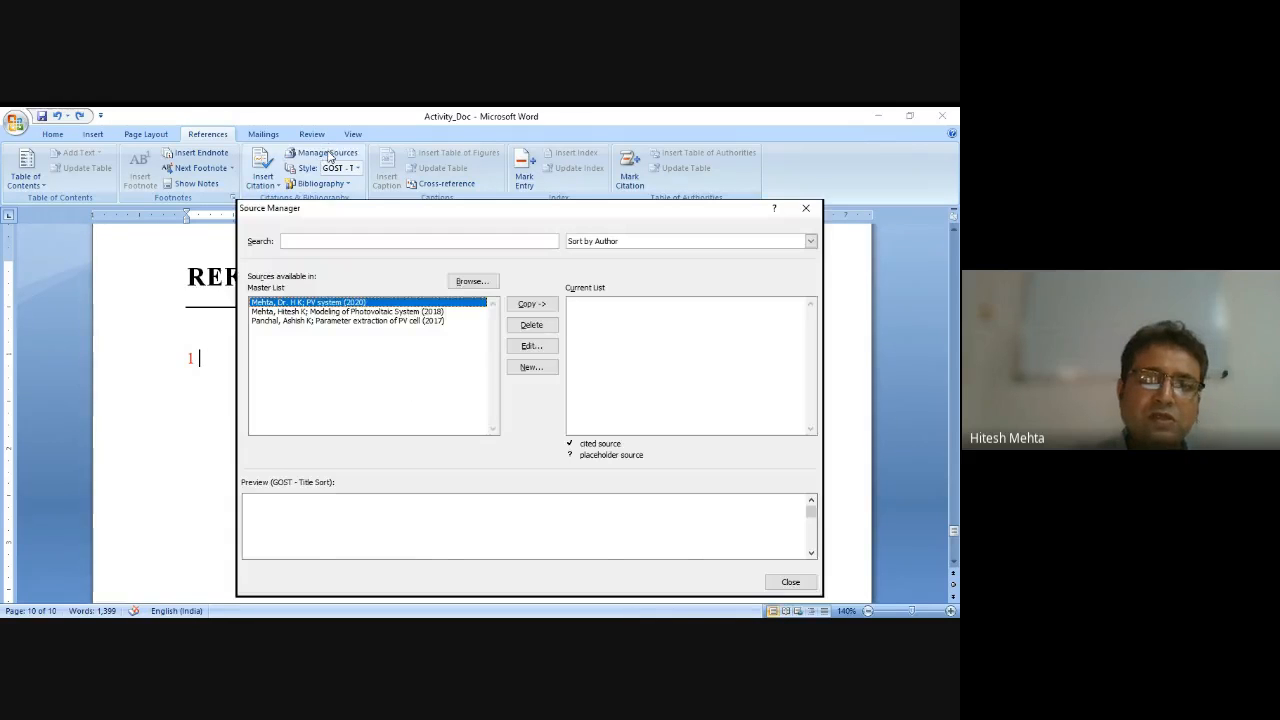
{"action": "left_click", "coordinate": [528, 305]}
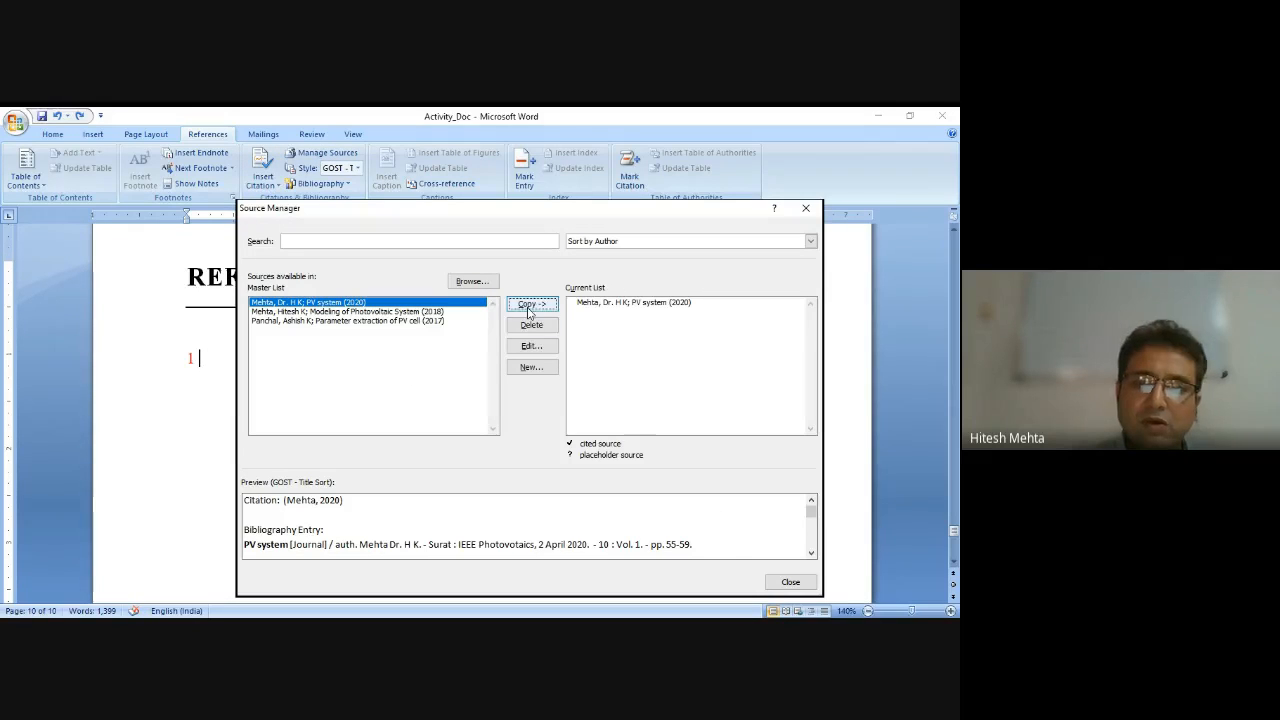
{"action": "left_click", "coordinate": [791, 582]}
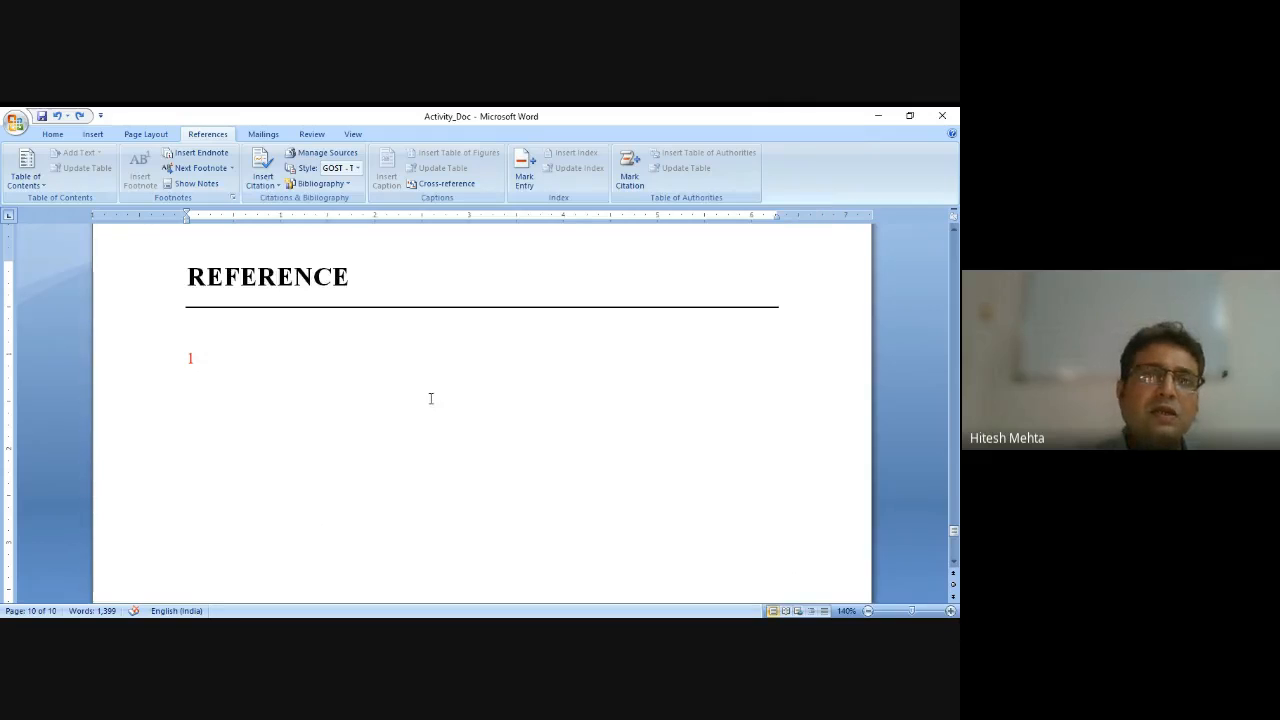
Insert a bibliography below the endnote on the Reference page.
{"action": "left_click", "coordinate": [318, 184]}
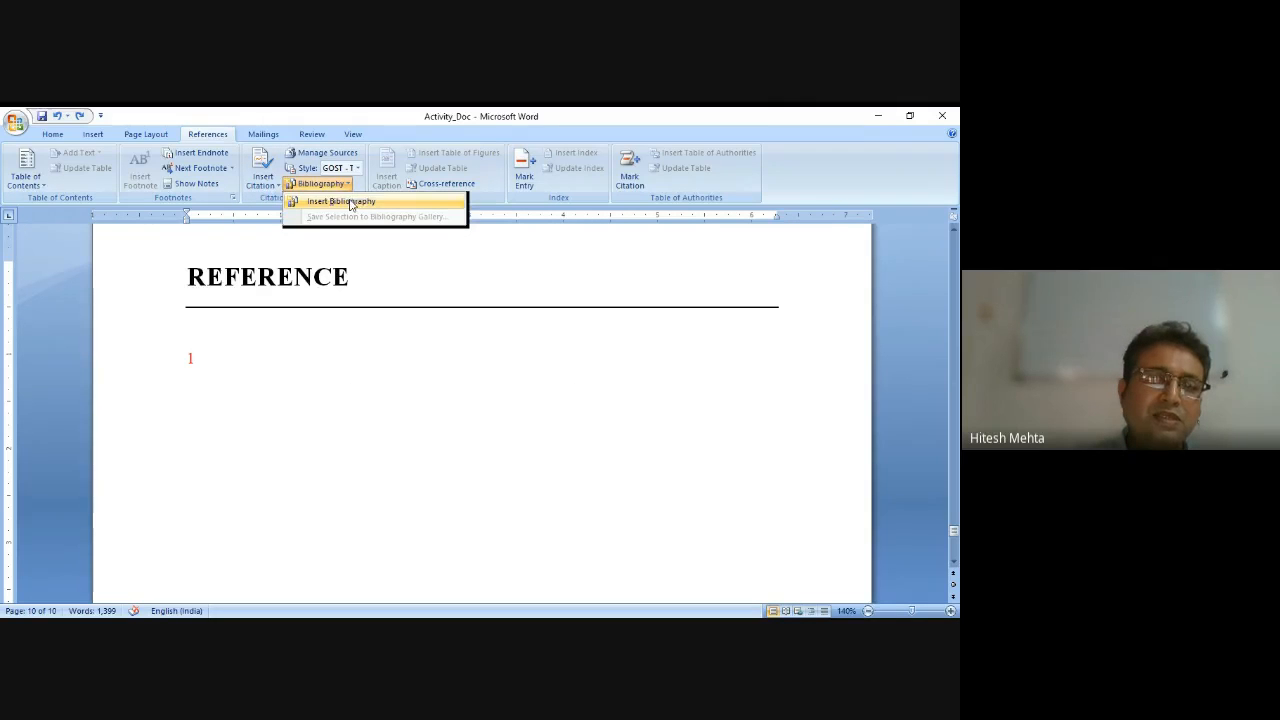
{"action": "left_click", "coordinate": [341, 202]}
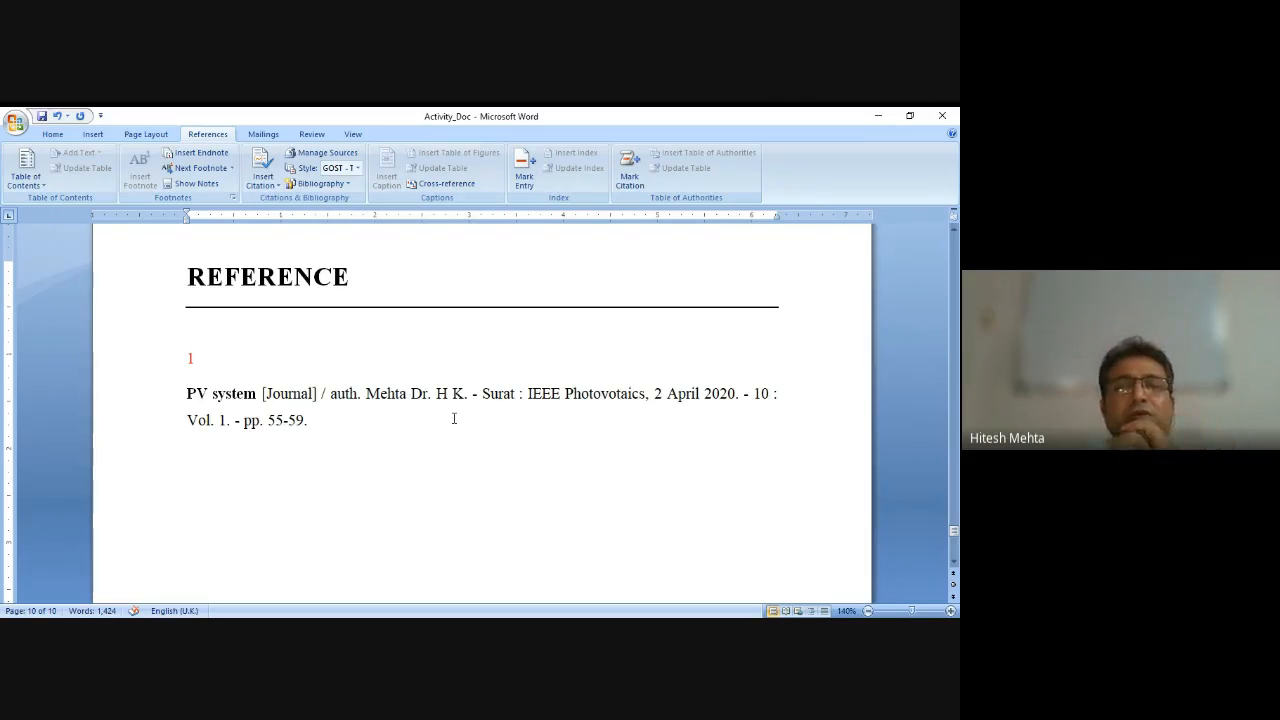
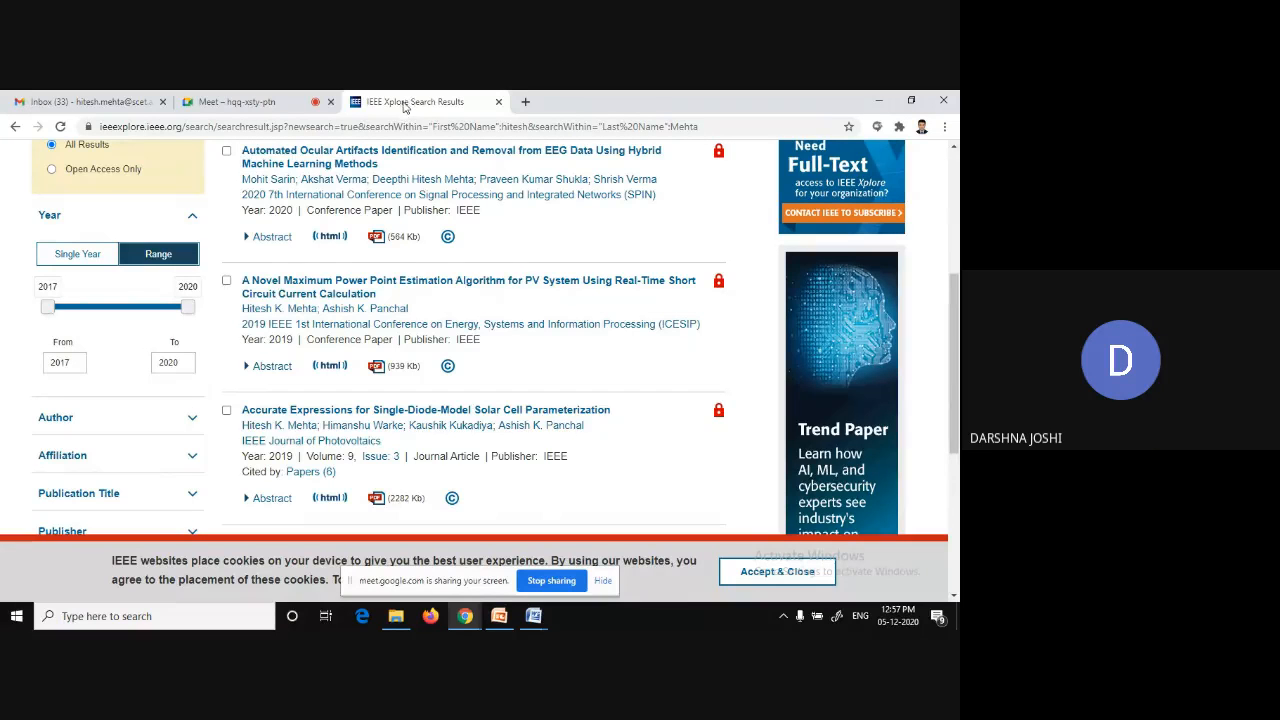
Open the 'A Novel Maximum Power Point Estimation Algorithm for PV System' paper page on IEEE Xplore and copy its plain-text citation.
{"action": "left_click", "coordinate": [301, 290]}
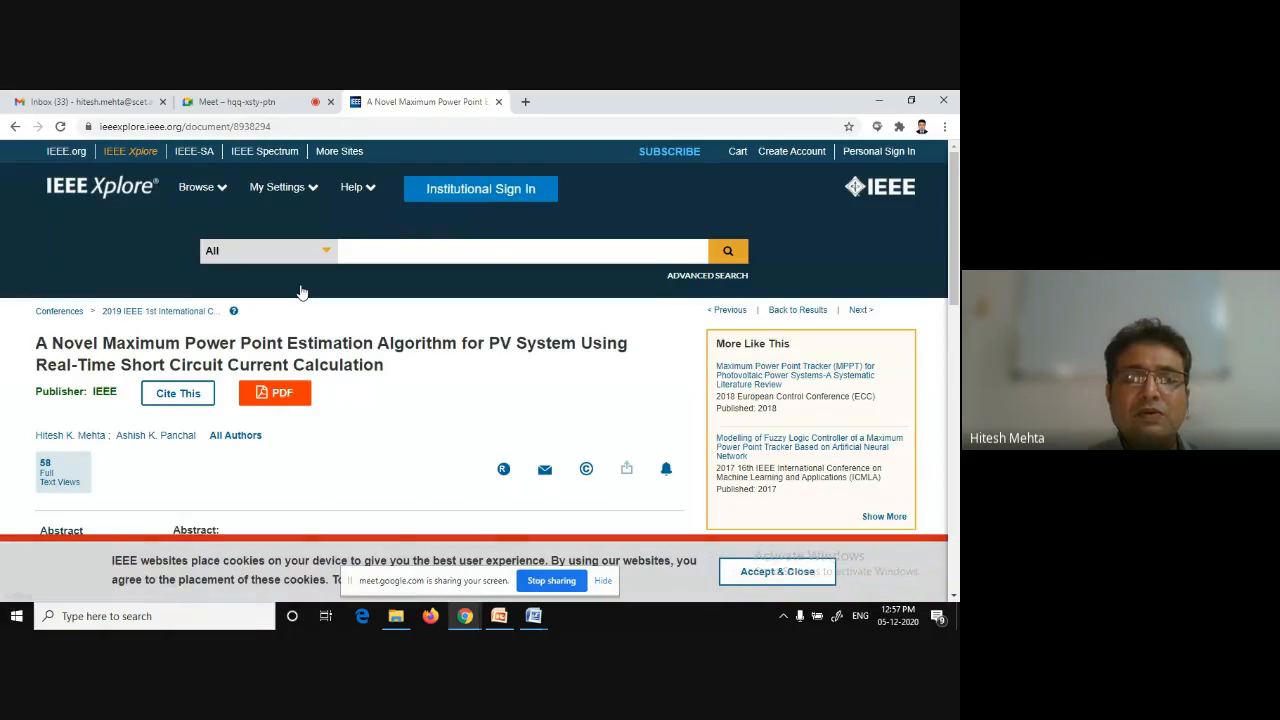
{"action": "scroll", "coordinate": [301, 291], "scroll_direction": "down", "scroll_amount": 3}
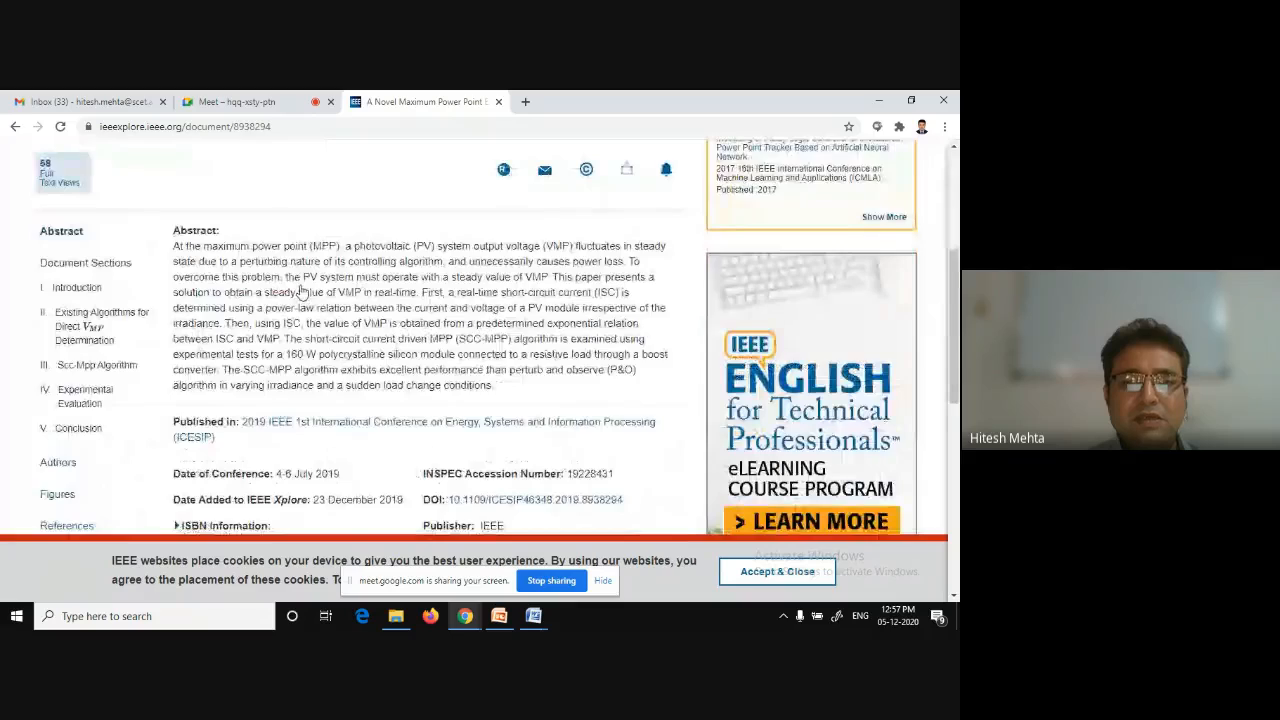
{"action": "scroll", "coordinate": [301, 291], "scroll_direction": "down", "scroll_amount": 3}
{"action": "scroll", "coordinate": [301, 291], "scroll_direction": "up", "scroll_amount": 2}
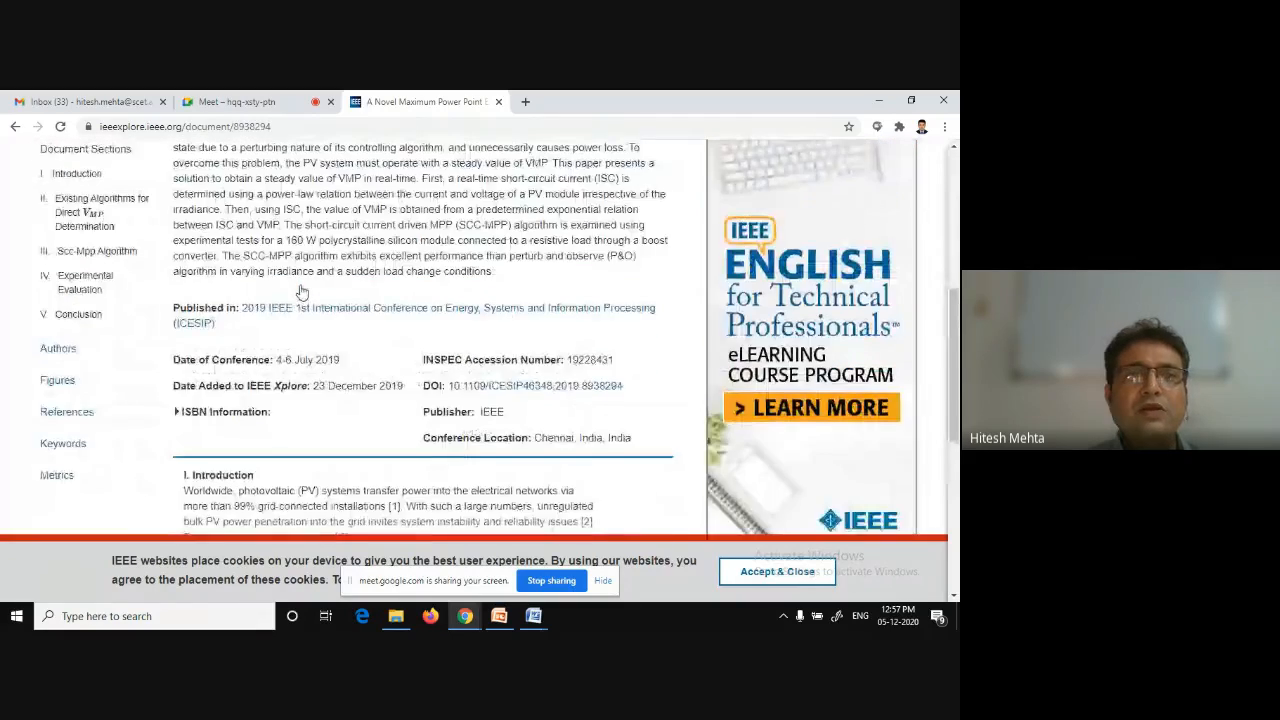
{"action": "scroll", "coordinate": [301, 291], "scroll_direction": "up", "scroll_amount": 3}
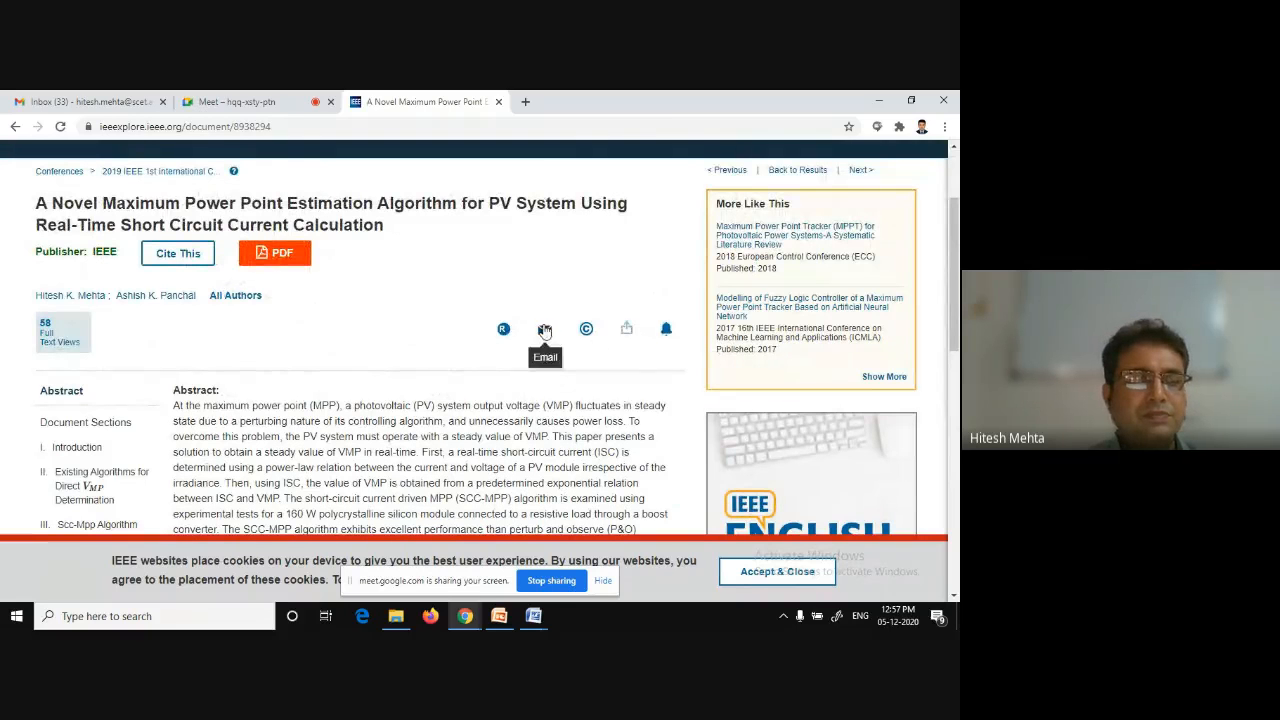
{"action": "left_click", "coordinate": [178, 254]}
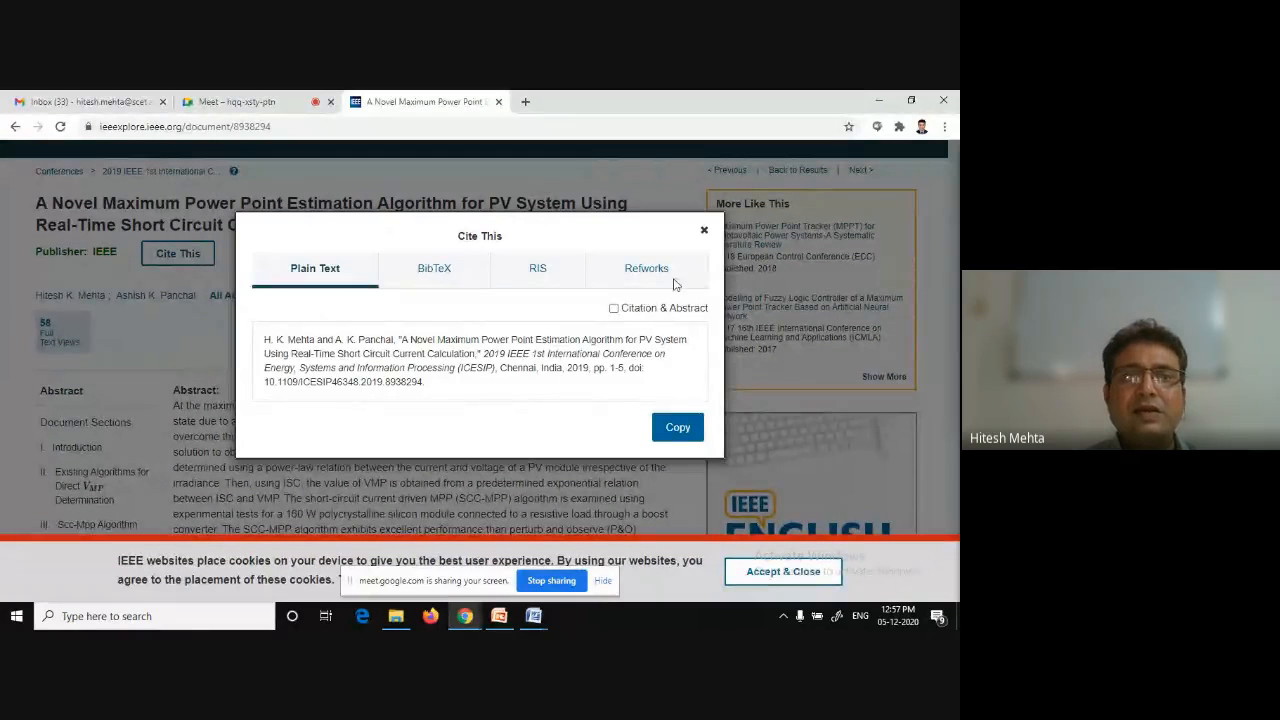
{"action": "left_click", "coordinate": [704, 232]}
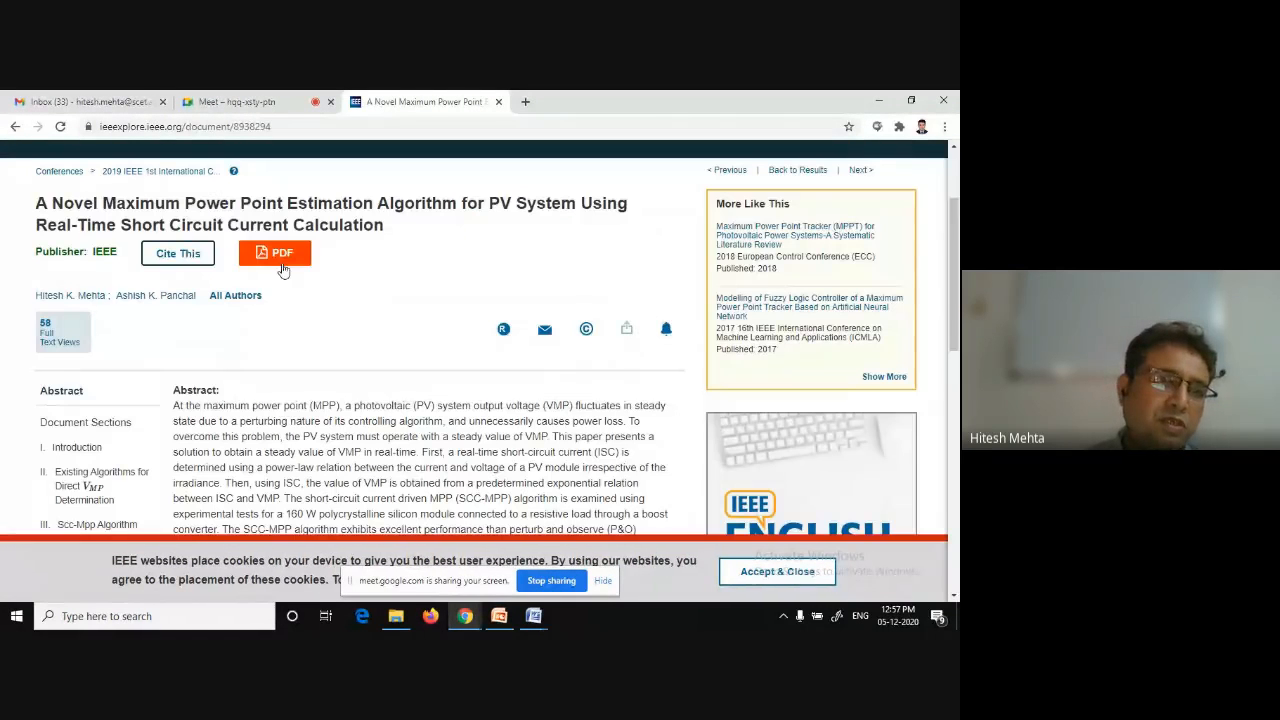
{"action": "left_click", "coordinate": [159, 256]}
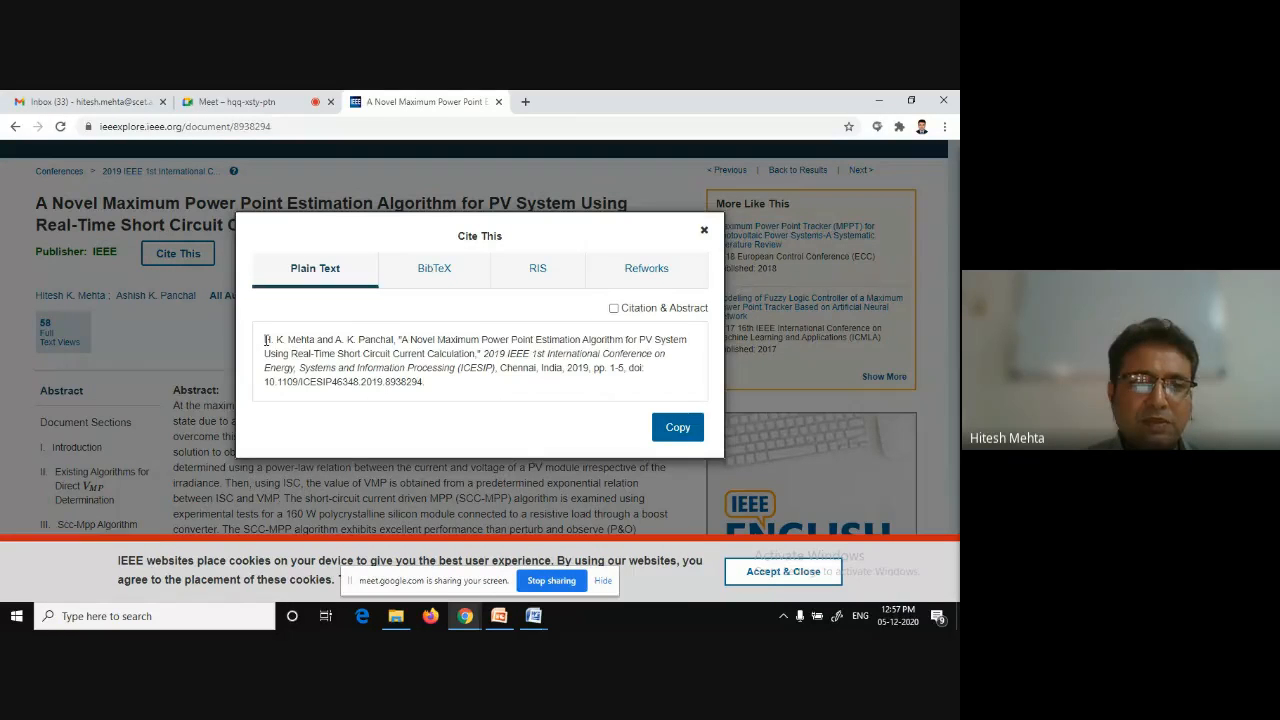
{"action": "left_click_drag", "start_coordinate": [265, 340], "coordinate": [628, 370]}
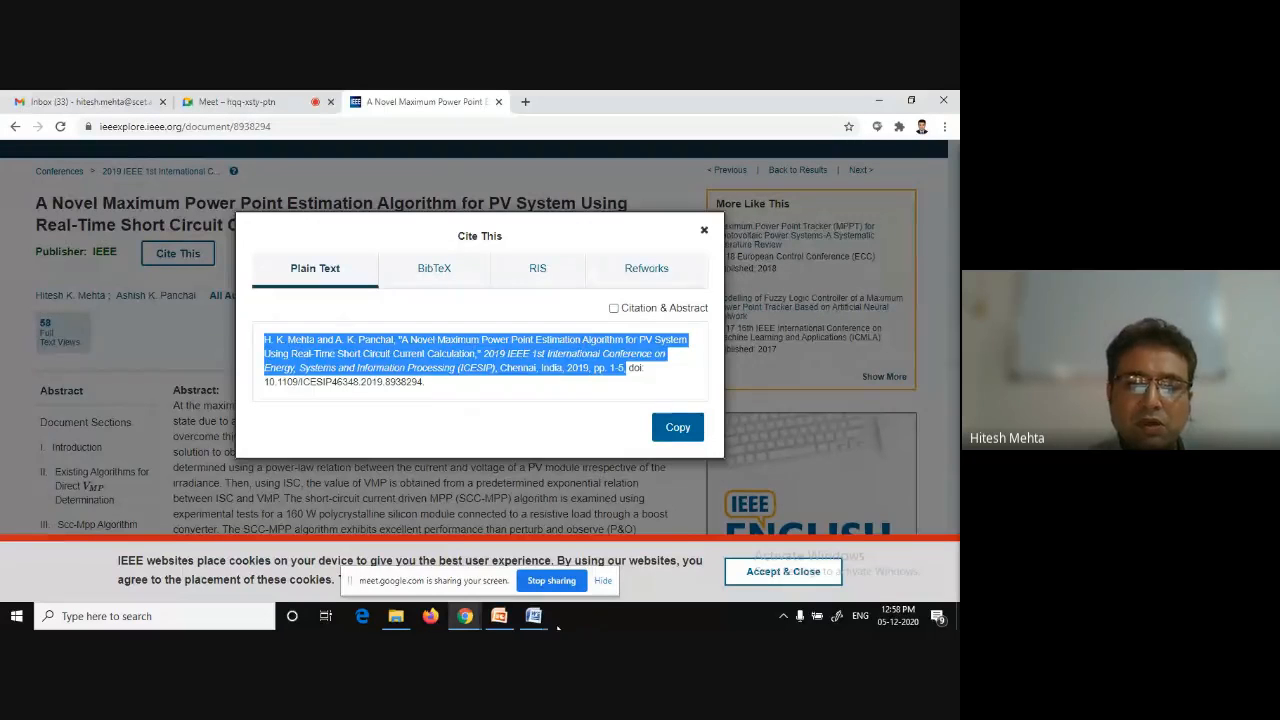
Switch to the Activity_Doc document and paste the citation as the text of endnote 1 on the Reference page.
{"action": "left_click", "coordinate": [533, 615]}
{"action": "left_click", "coordinate": [590, 574]}
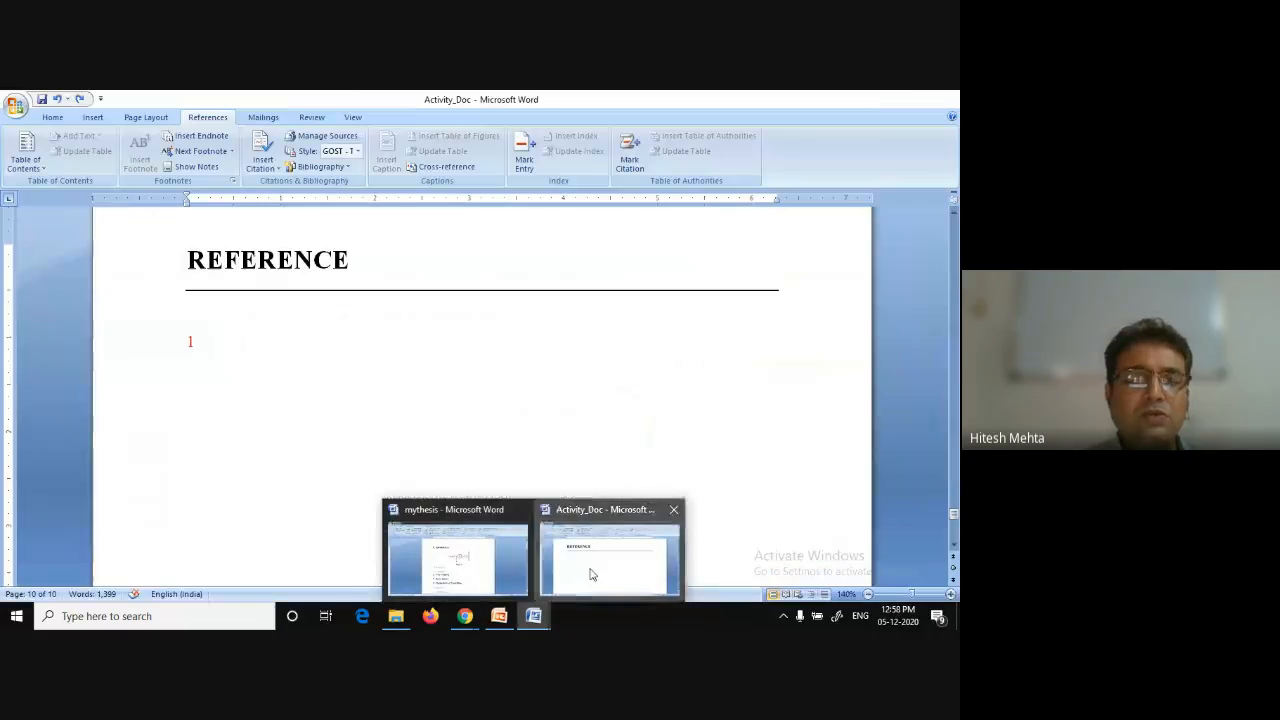
{"action": "left_click", "coordinate": [590, 574]}
{"action": "key", "text": "ctrl+v"}
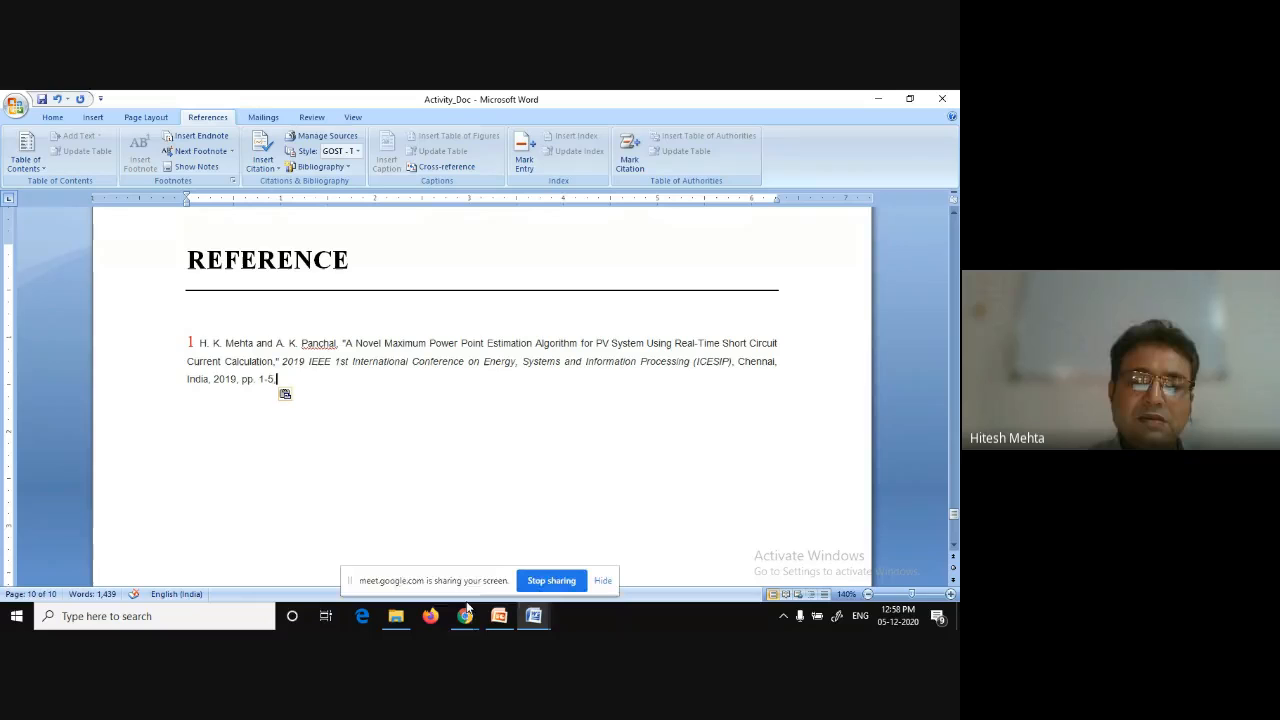
{"action": "mouse_move", "coordinate": [466, 617]}
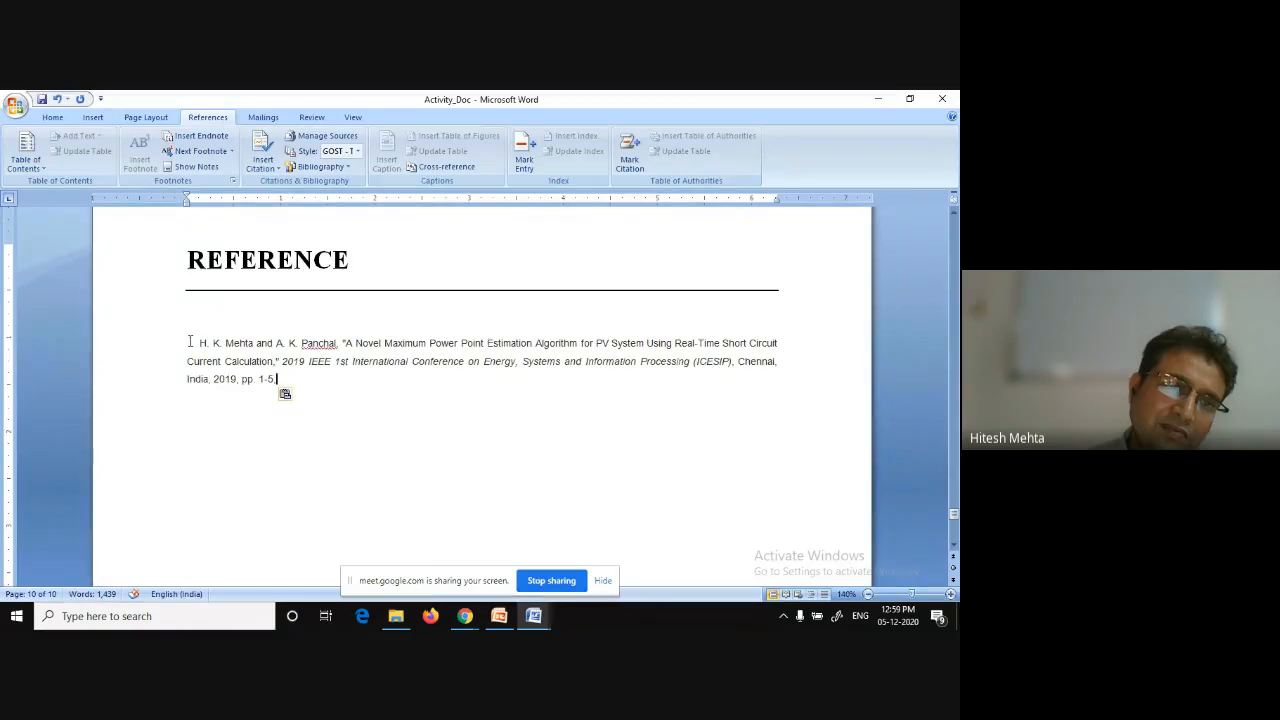
Return to the introduction and type empty square brackets right after 'advantages'.
{"action": "double_click", "coordinate": [190, 342]}
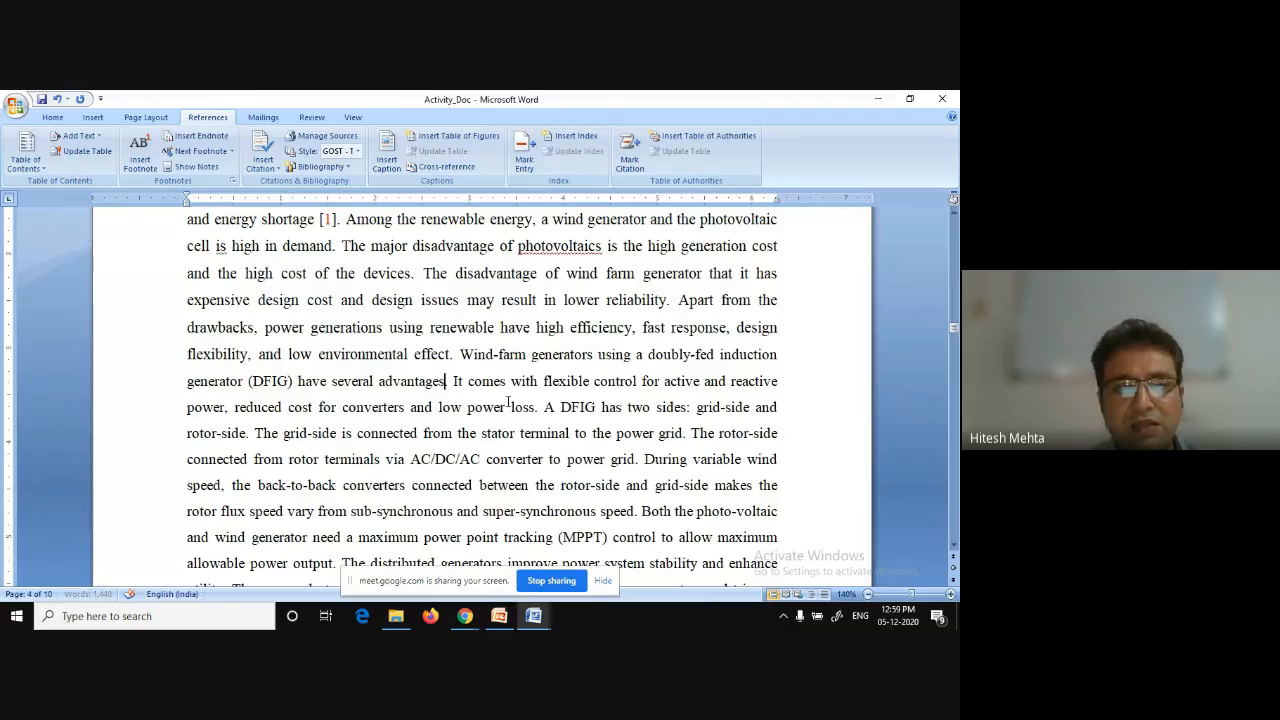
{"action": "type", "text": "[]"}
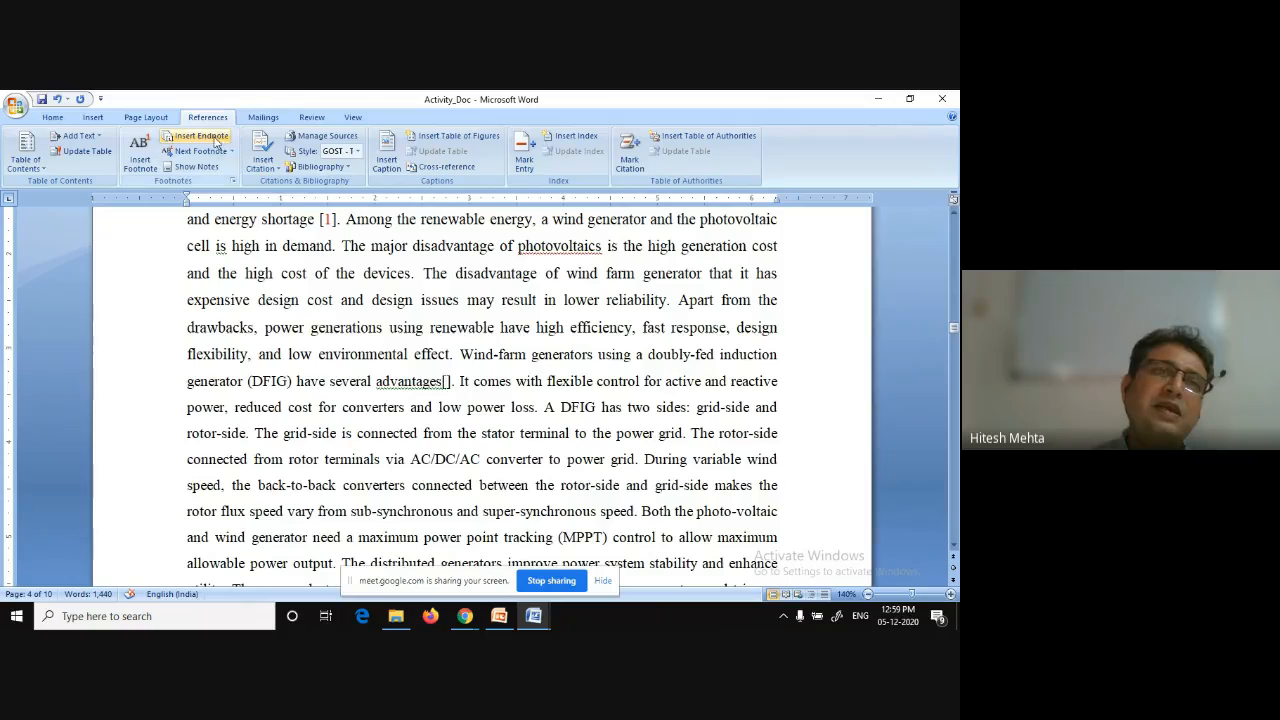
Insert an endnote inside the brackets after 'advantages' and paste the copied citation as its text.
{"action": "left_click", "coordinate": [212, 143]}
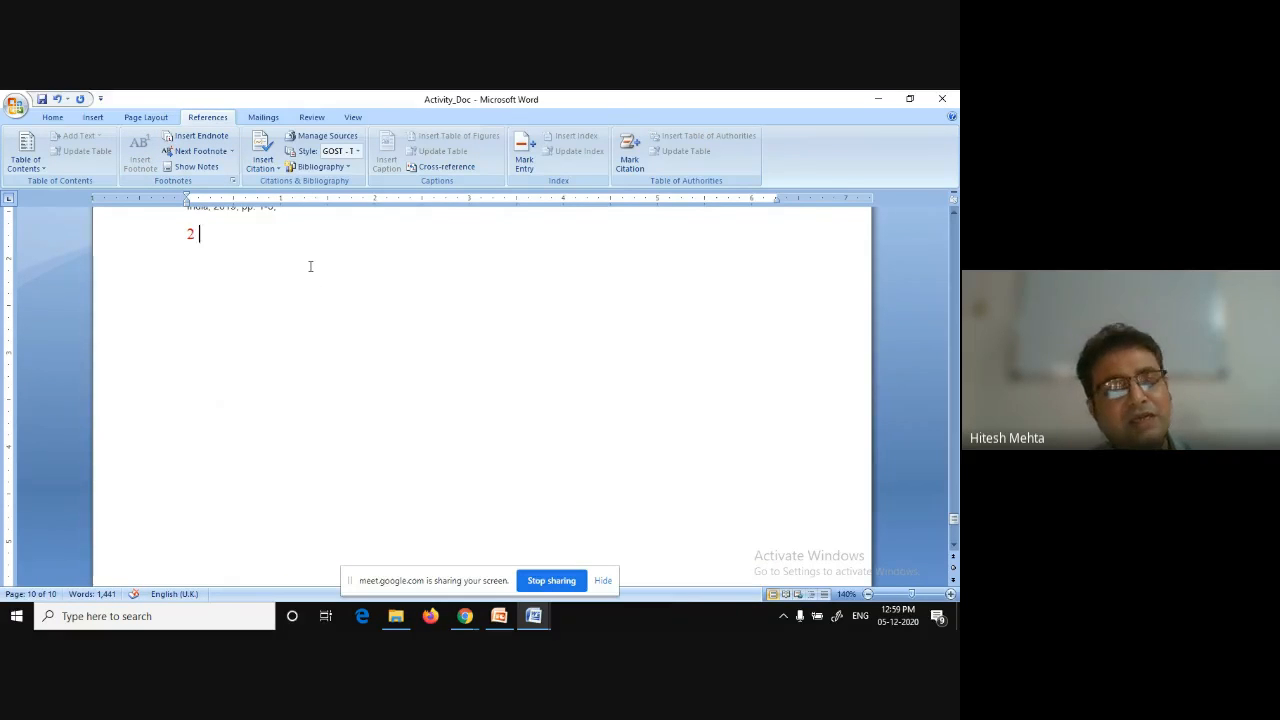
{"action": "key", "text": "ctrl+v"}
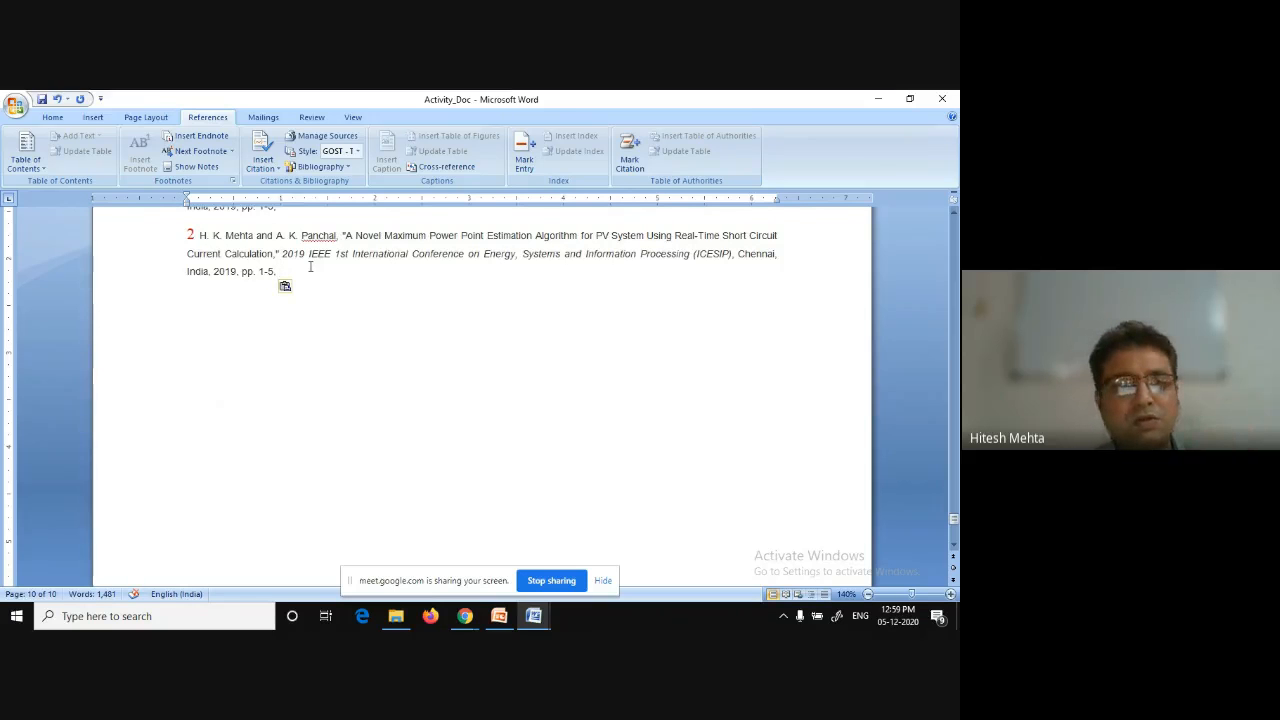
Return to the text and type empty square brackets right after 'maximum allowable power output'.
{"action": "scroll", "coordinate": [310, 267], "scroll_direction": "up", "scroll_amount": 1}
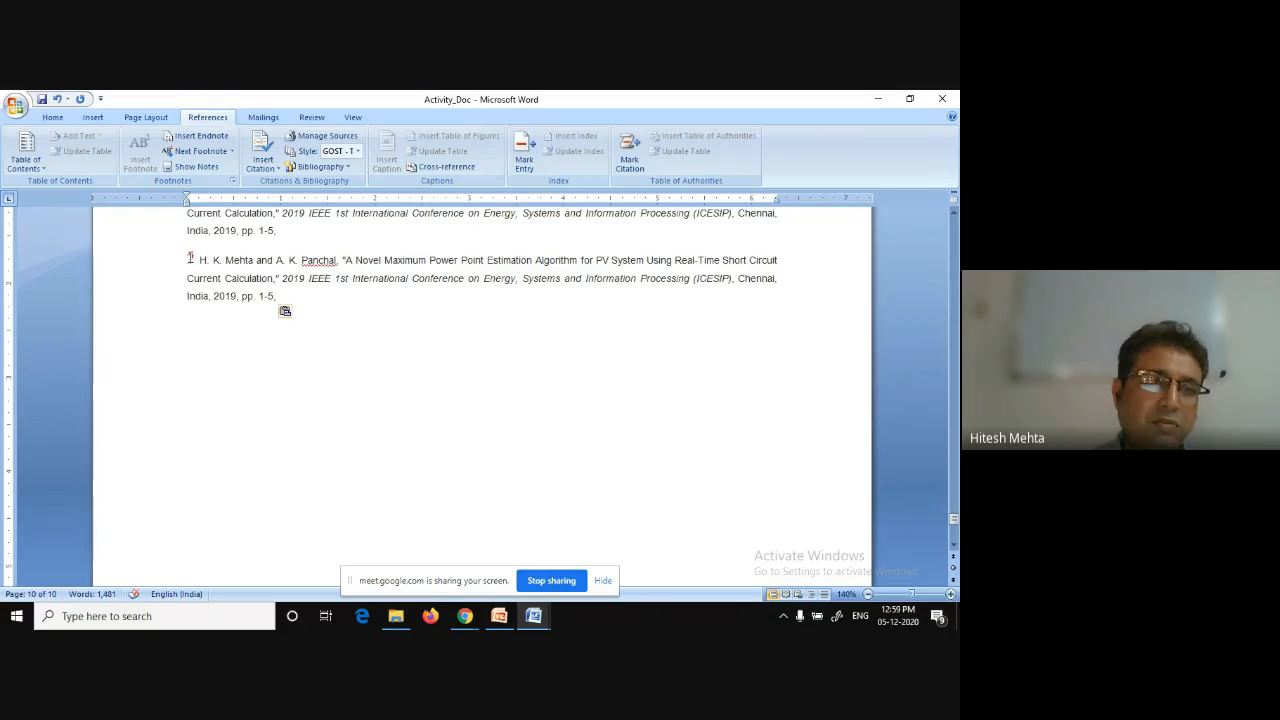
{"action": "double_click", "coordinate": [189, 258]}
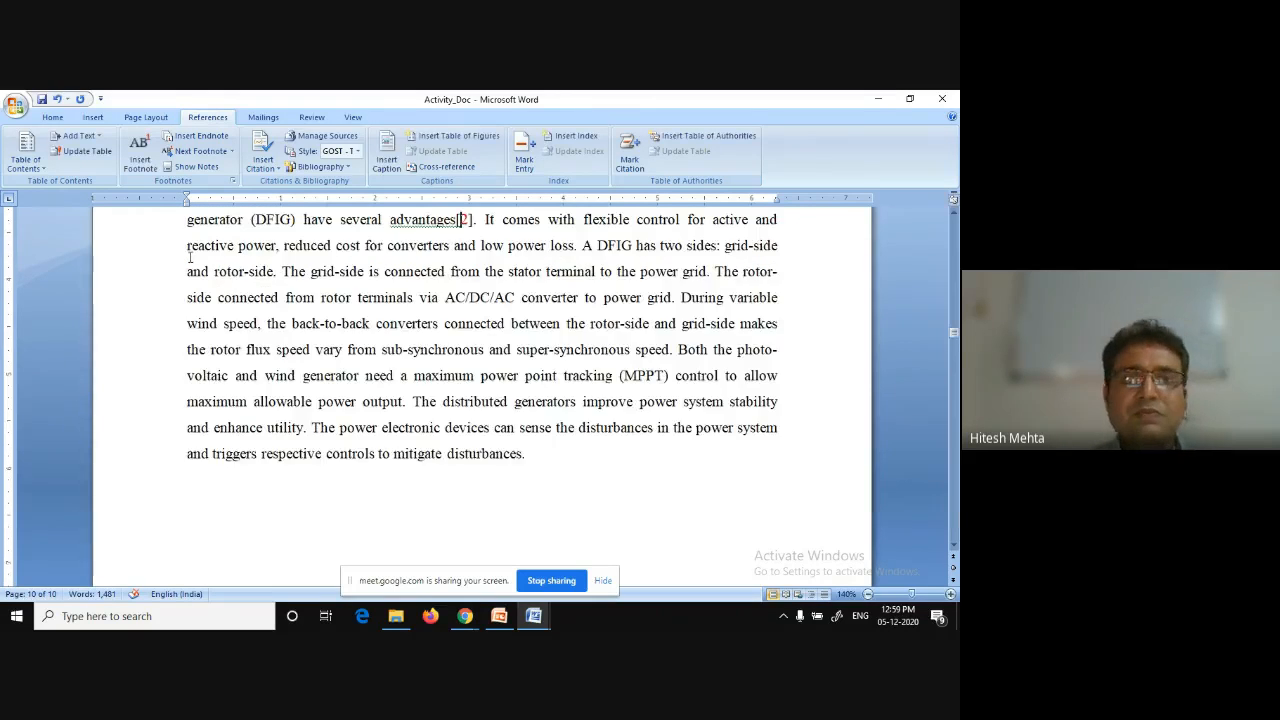
{"action": "scroll", "coordinate": [478, 303], "scroll_direction": "down", "scroll_amount": 2}
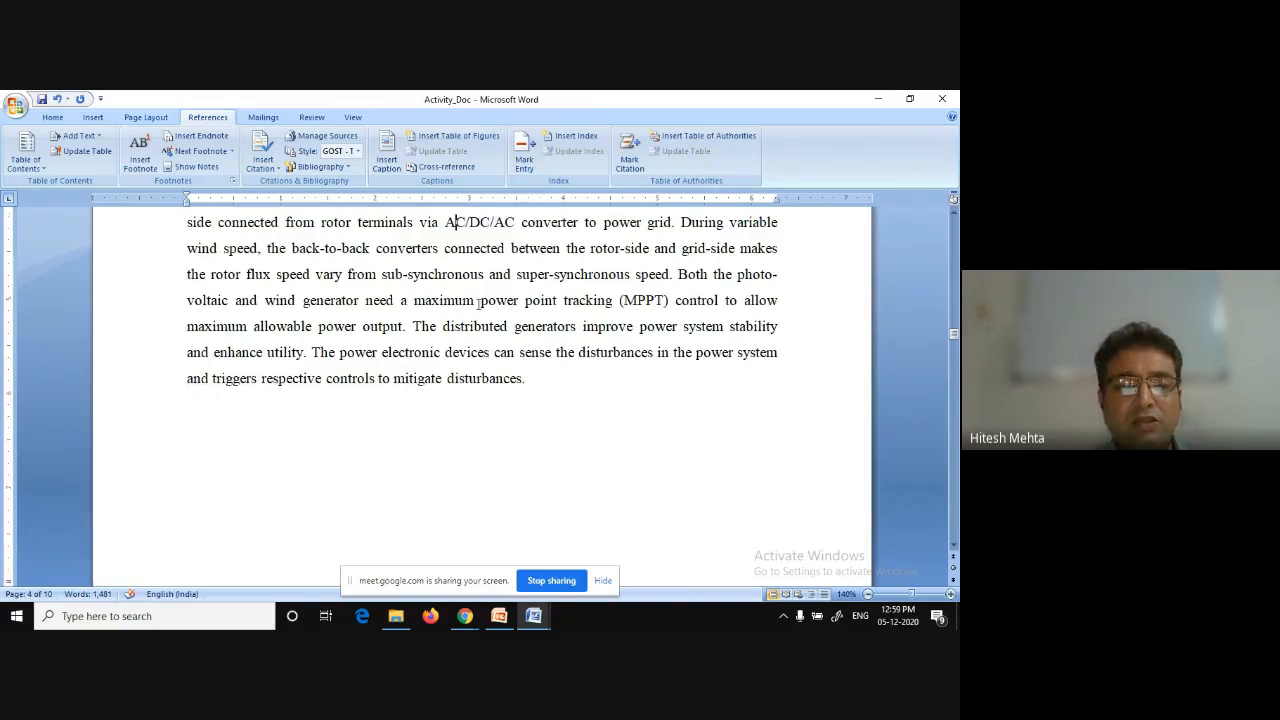
{"action": "scroll", "coordinate": [478, 302], "scroll_direction": "up", "scroll_amount": 3}
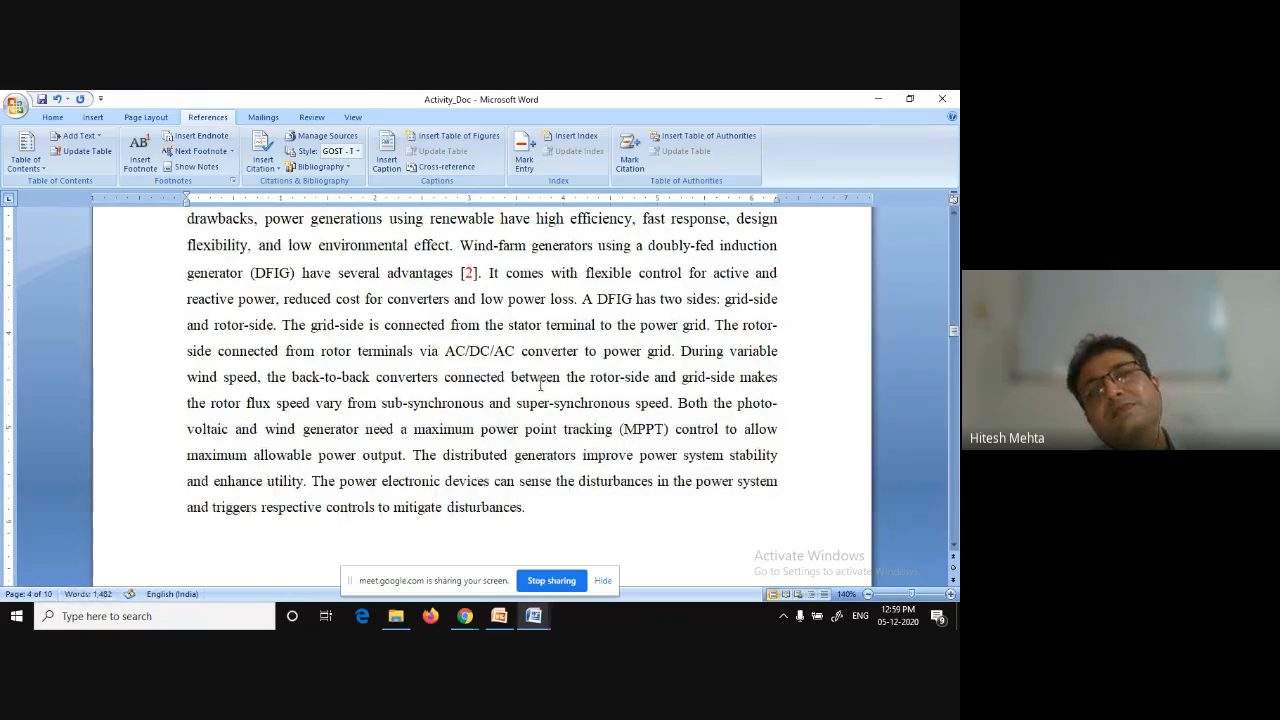
{"action": "scroll", "coordinate": [540, 385], "scroll_direction": "up", "scroll_amount": 3}
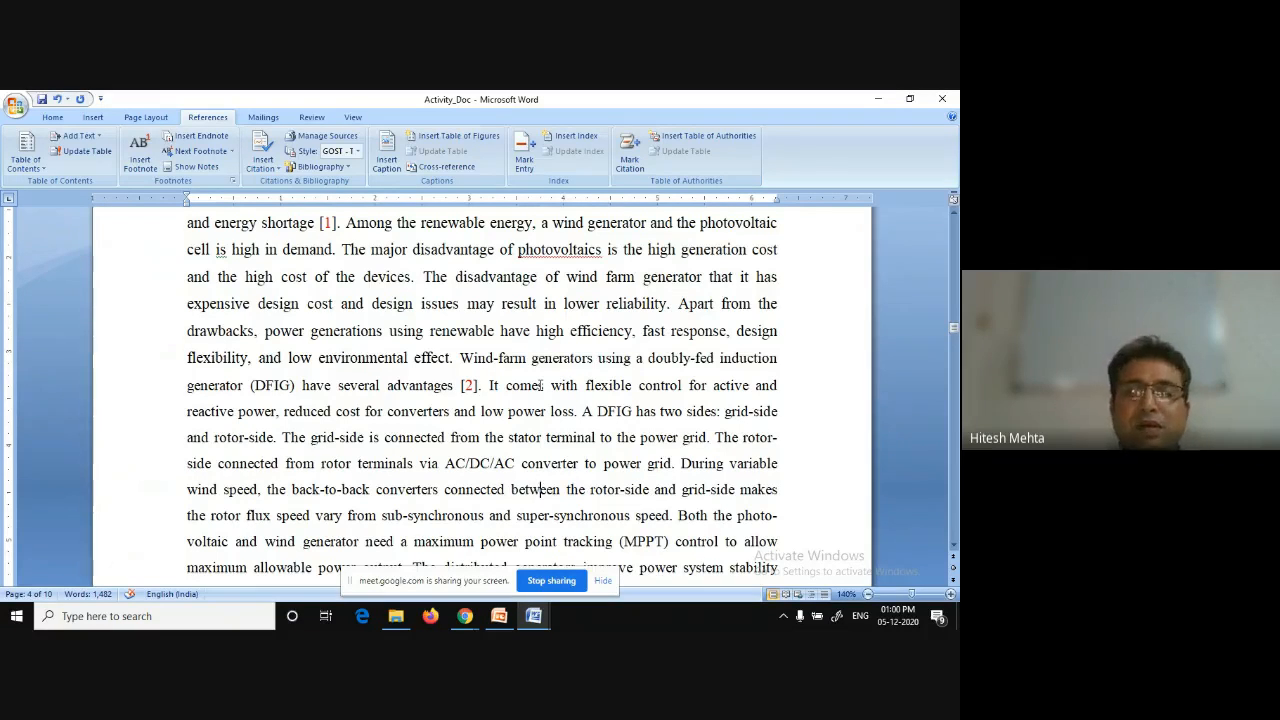
{"action": "scroll", "coordinate": [540, 385], "scroll_direction": "down", "scroll_amount": 2}
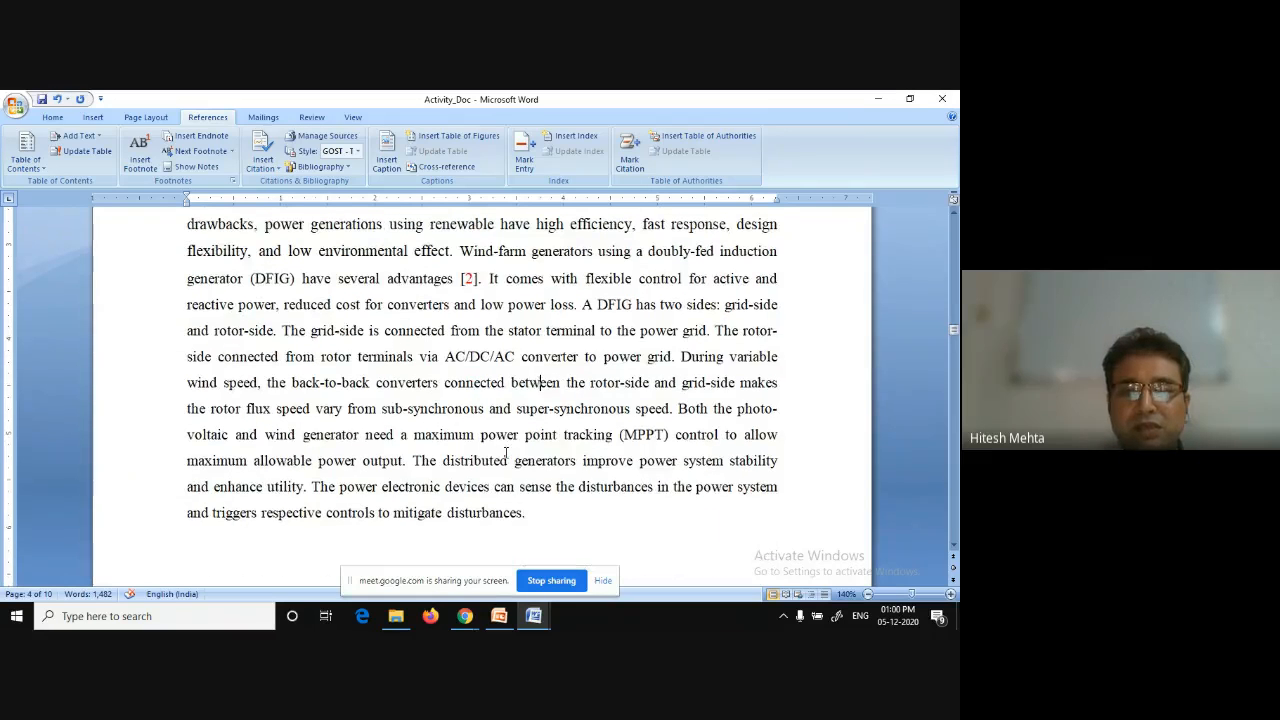
{"action": "left_click", "coordinate": [404, 460]}
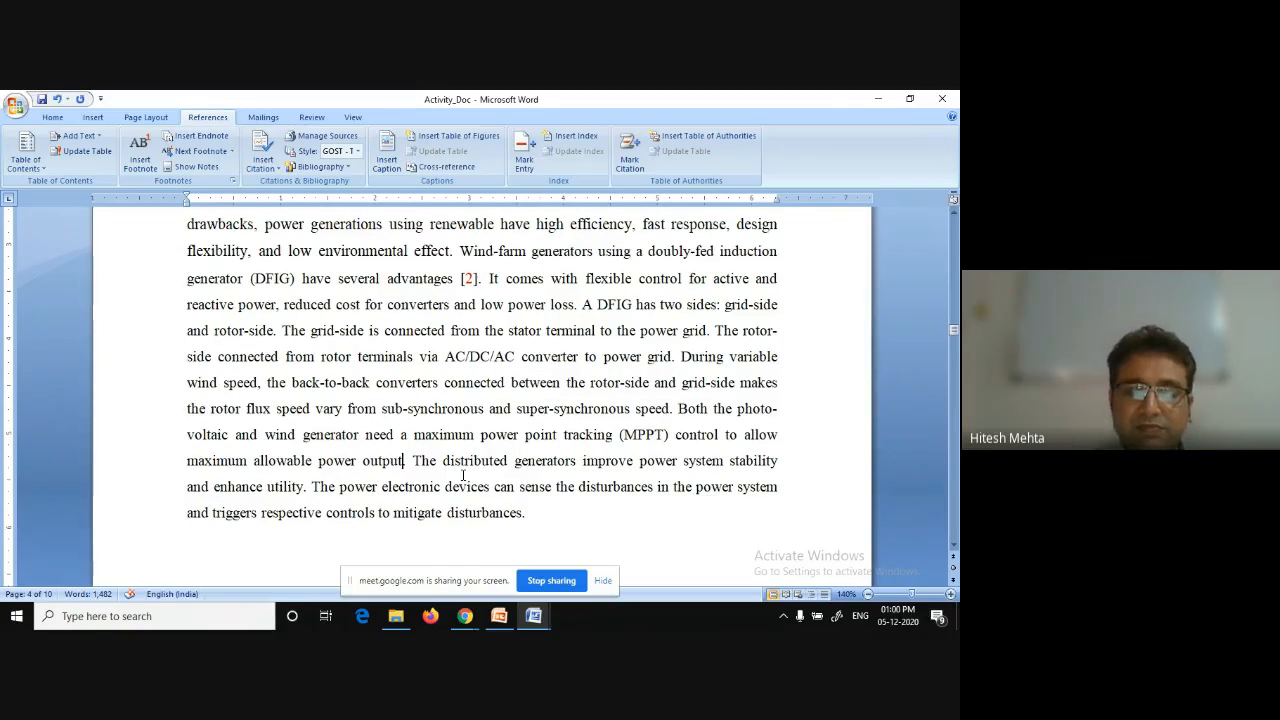
{"action": "type", "text": "[]"}
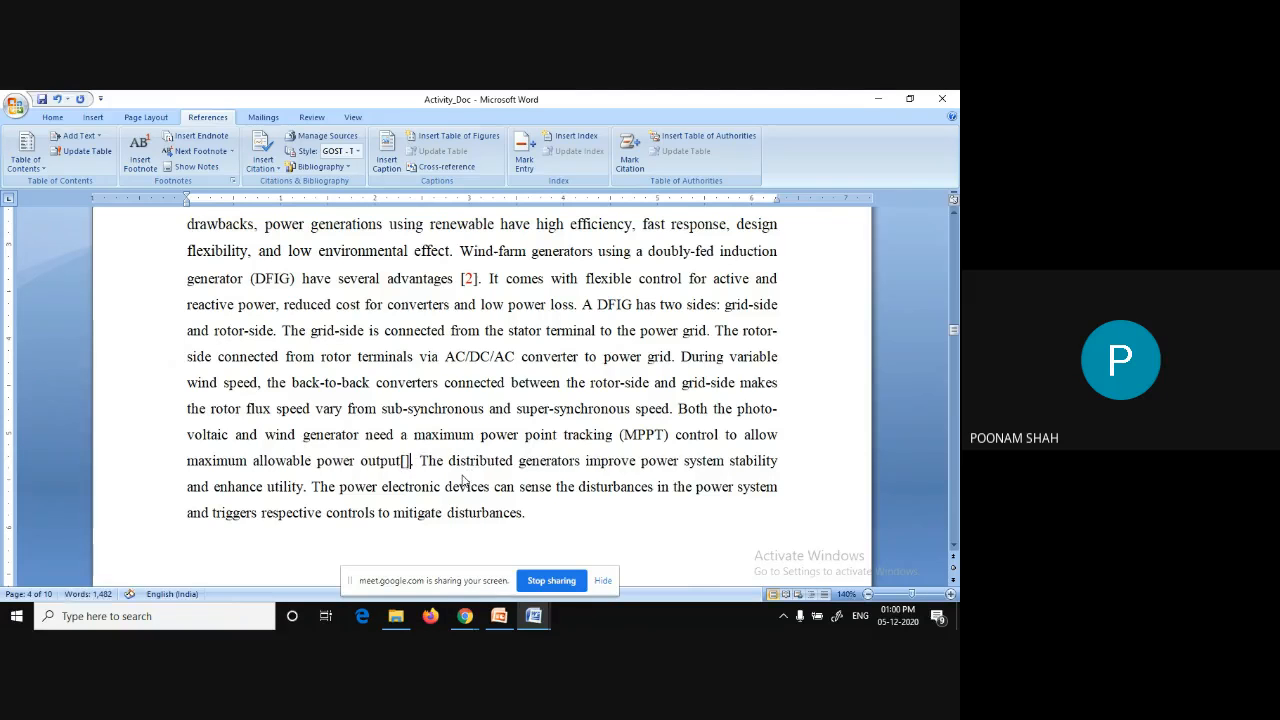
Insert an endnote inside the brackets after 'power output' and paste the citation as its text.
{"action": "key", "text": "Left"}
{"action": "left_click", "coordinate": [198, 135]}
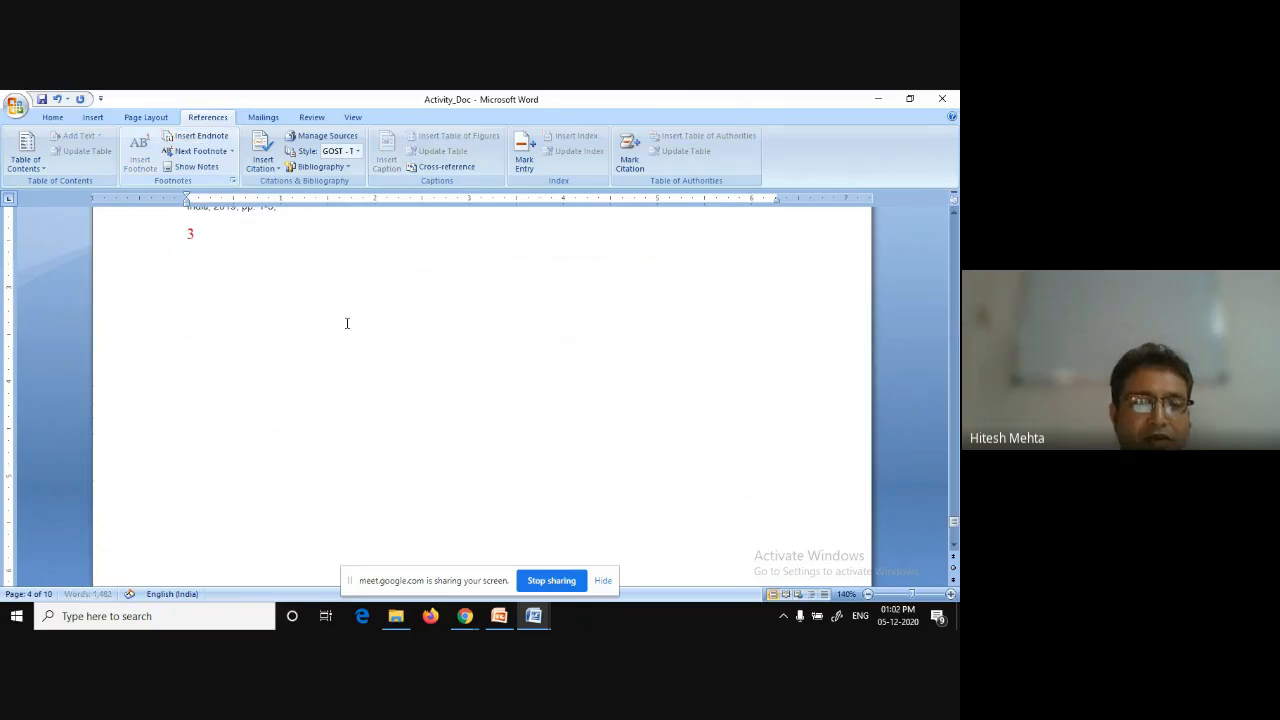
{"action": "type", "text": "H. K. Mehta and A. K. Panchal, \"A Novel Maximum Power Point Estimation Algorithm for PV System Using Real-Time Short Circuit Current Calculation,\" 2019 IEEE 1st International Conference on Energy, Systems and Information Processing (ICESIP), Chennai, India, 2019, pp. 1-5,"}
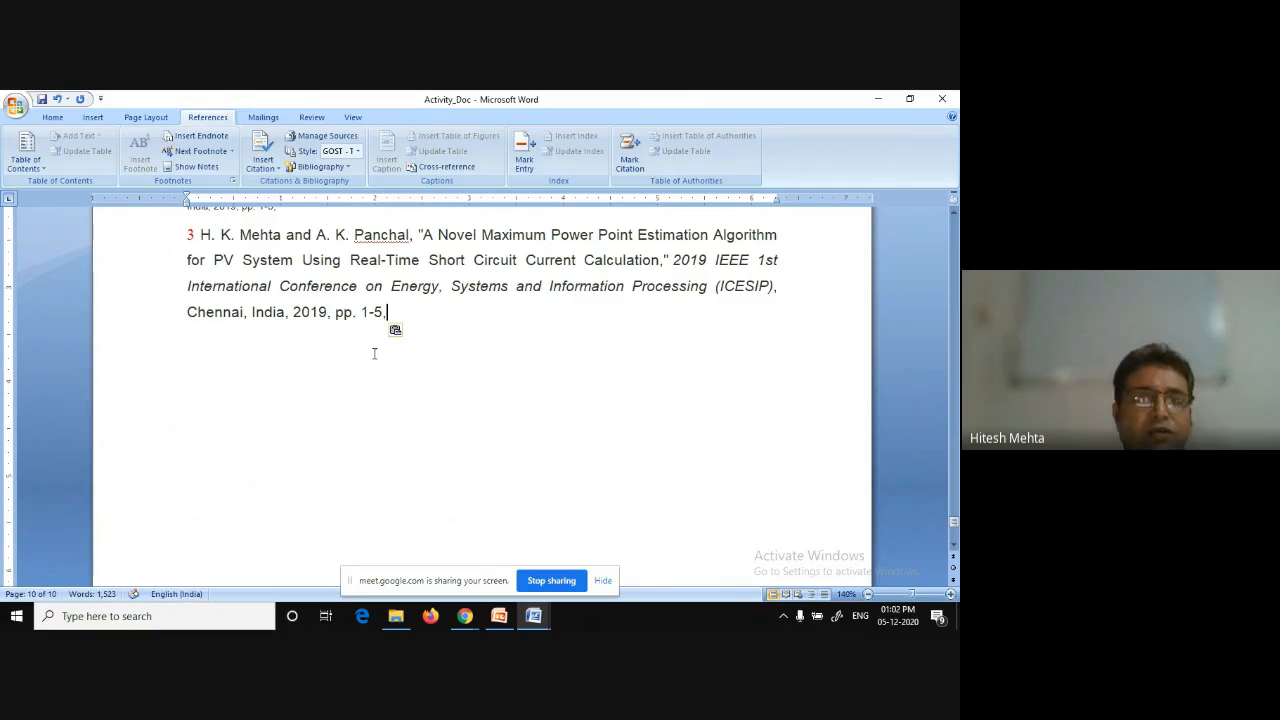
Return to the introduction and type empty square brackets after 'the back-to-back converters'.
{"action": "double_click", "coordinate": [189, 234]}
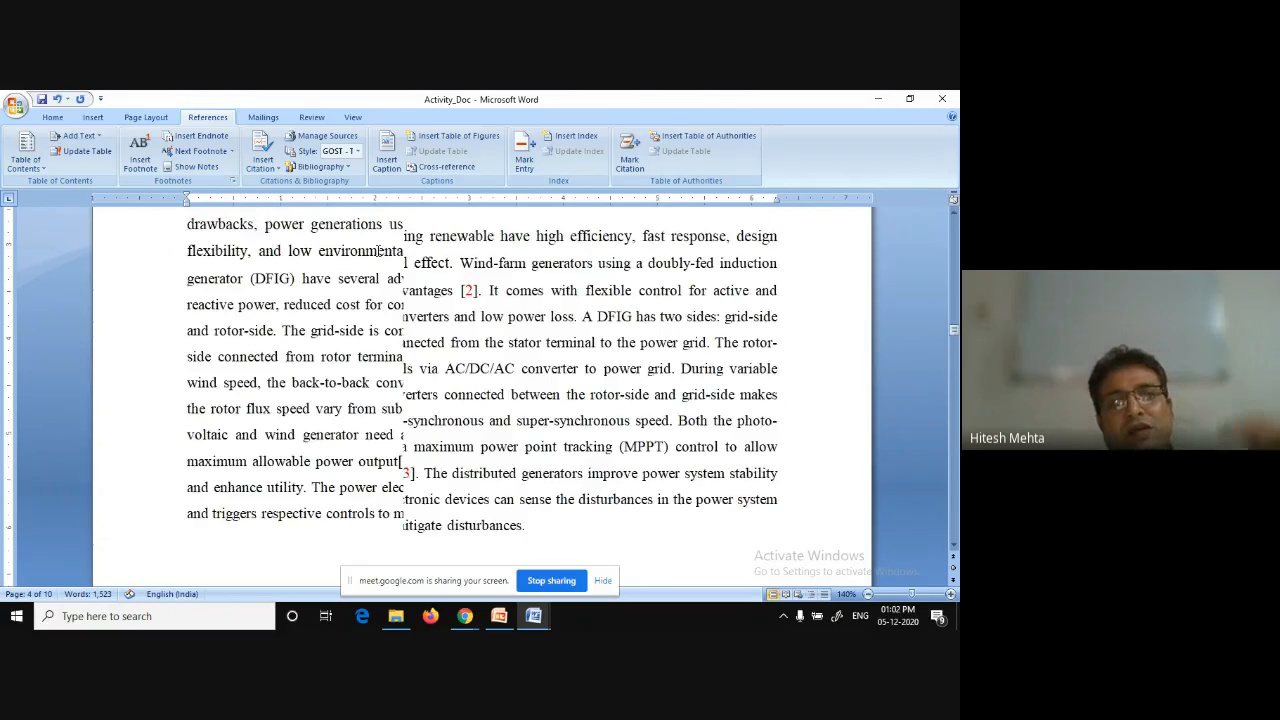
{"action": "scroll", "coordinate": [378, 251], "scroll_direction": "up", "scroll_amount": 2}
{"action": "scroll", "coordinate": [378, 251], "scroll_direction": "down", "scroll_amount": 1}
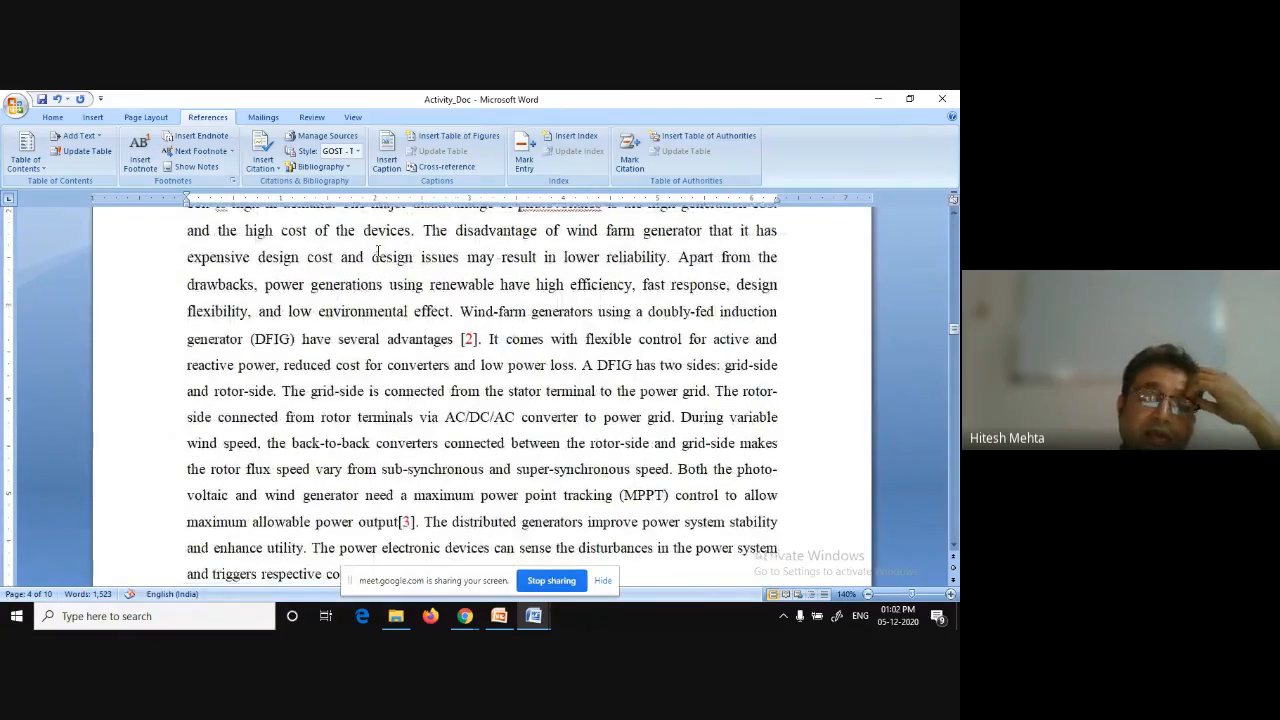
{"action": "scroll", "coordinate": [378, 251], "scroll_direction": "down", "scroll_amount": 1}
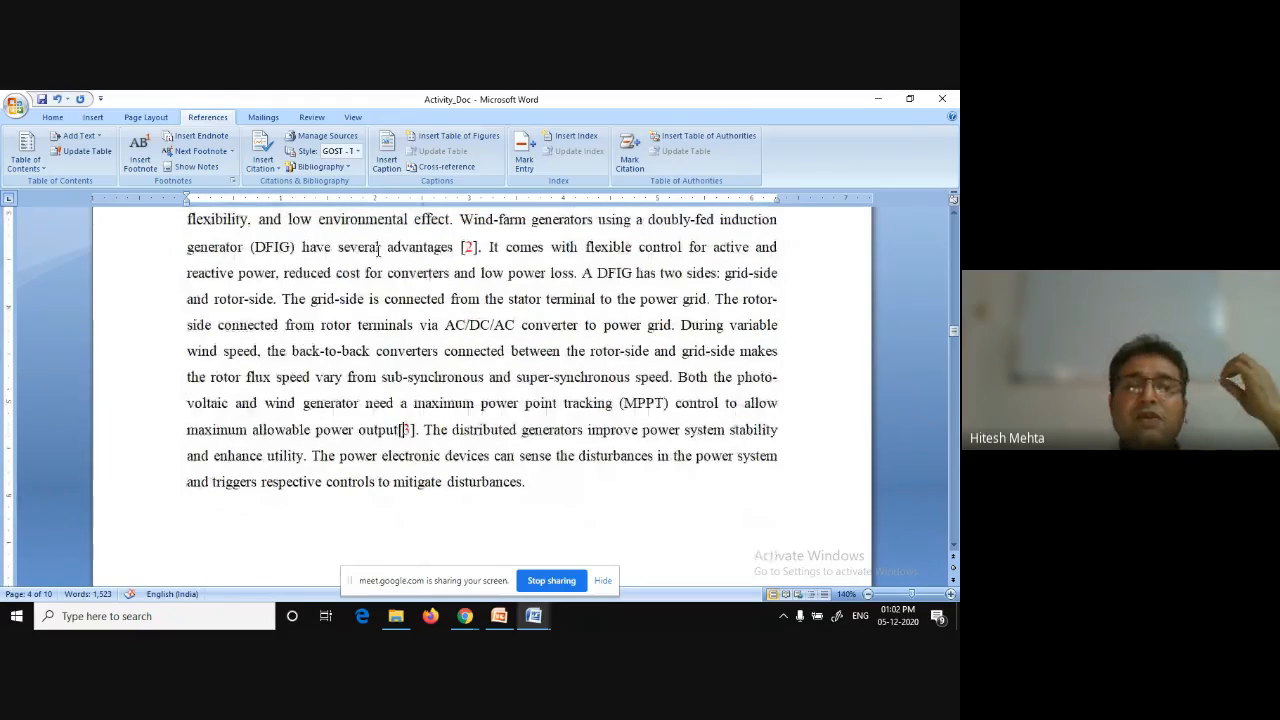
{"action": "scroll", "coordinate": [378, 251], "scroll_direction": "up", "scroll_amount": 2}
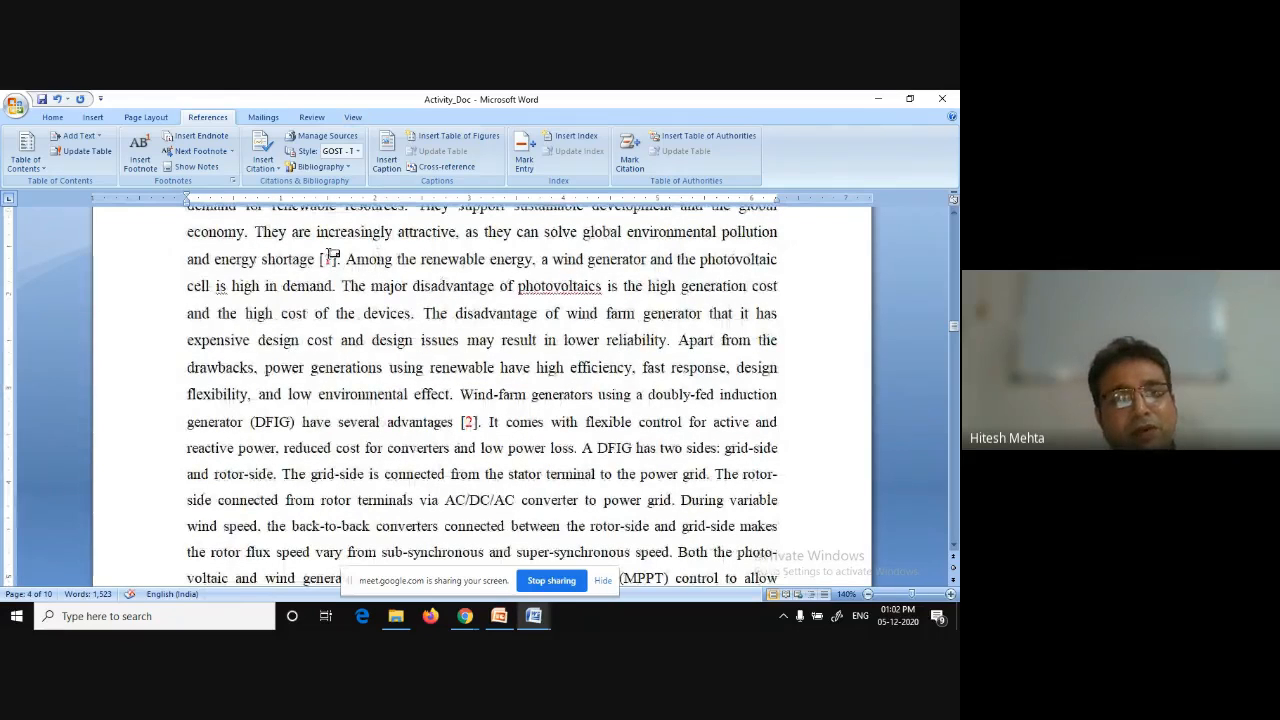
{"action": "scroll", "coordinate": [328, 257], "scroll_direction": "down", "scroll_amount": 1}
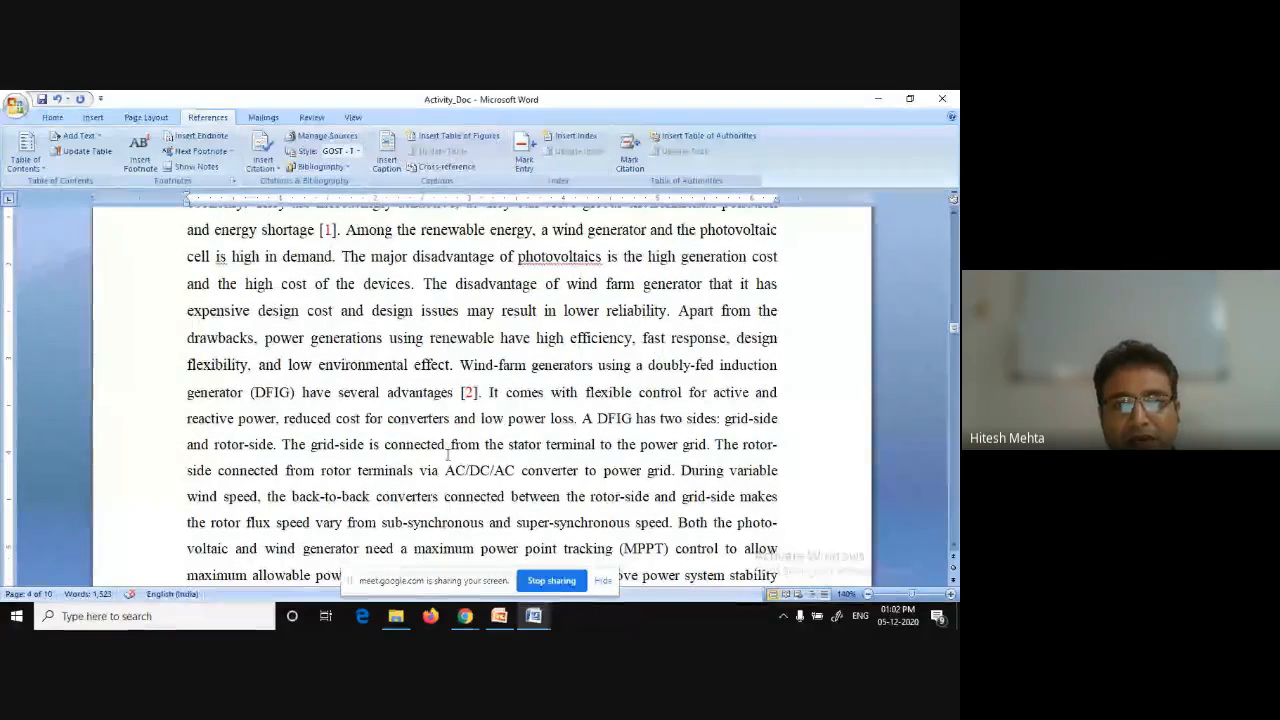
{"action": "left_click", "coordinate": [437, 497]}
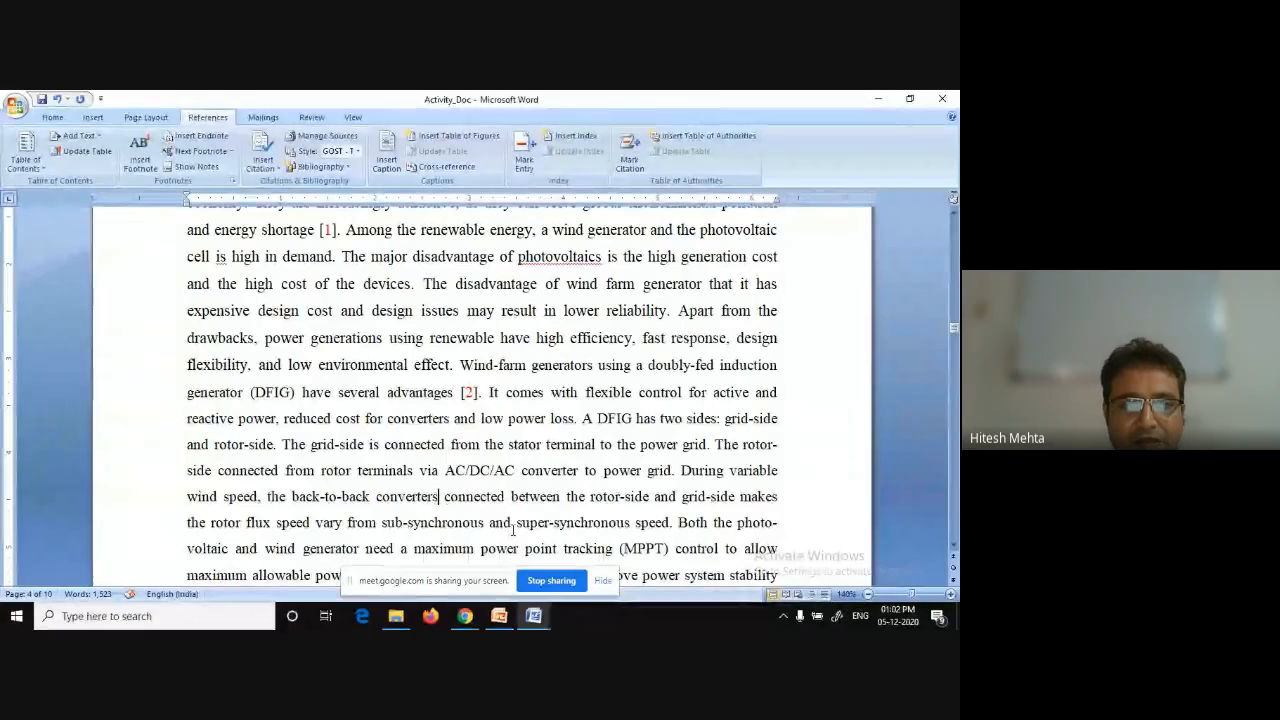
{"action": "scroll", "coordinate": [512, 530], "scroll_direction": "down", "scroll_amount": 2}
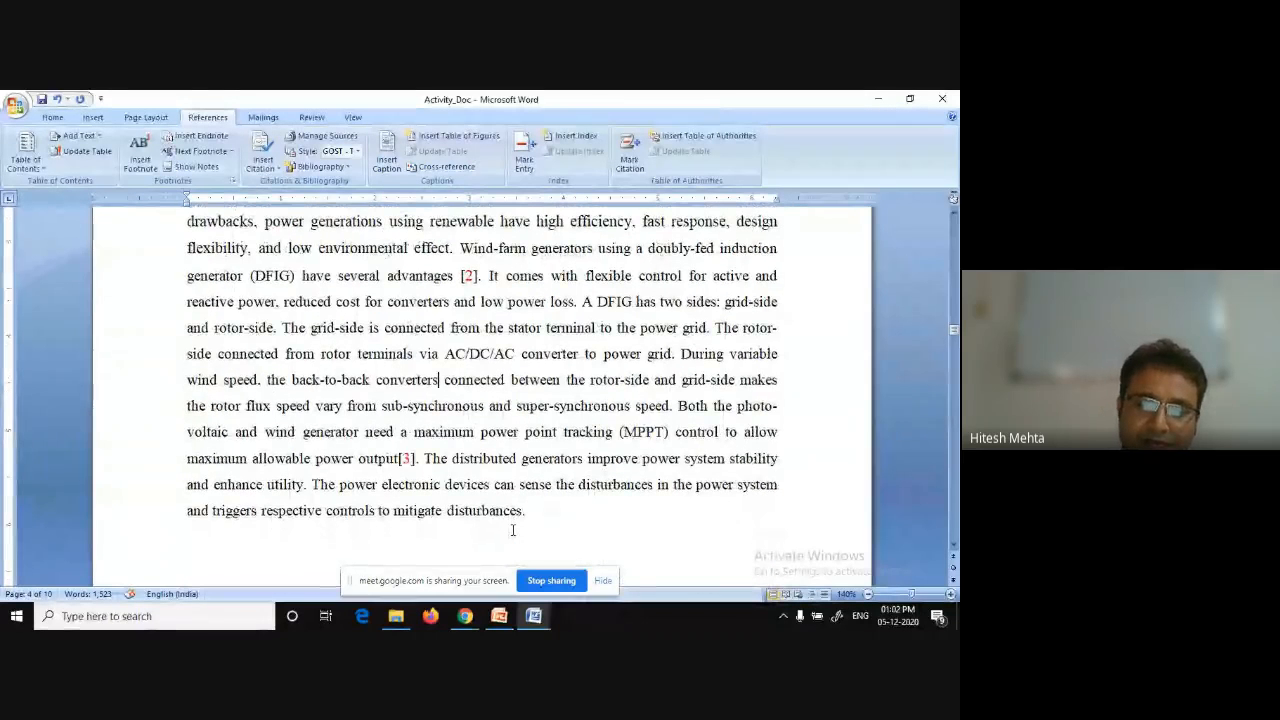
{"action": "type", "text": "[]"}
Insert a cross-reference to the number of endnote 1 inside the empty brackets after 'the back-to-back converters'.
{"action": "key", "text": "Left"}
{"action": "key", "text": "Left"}
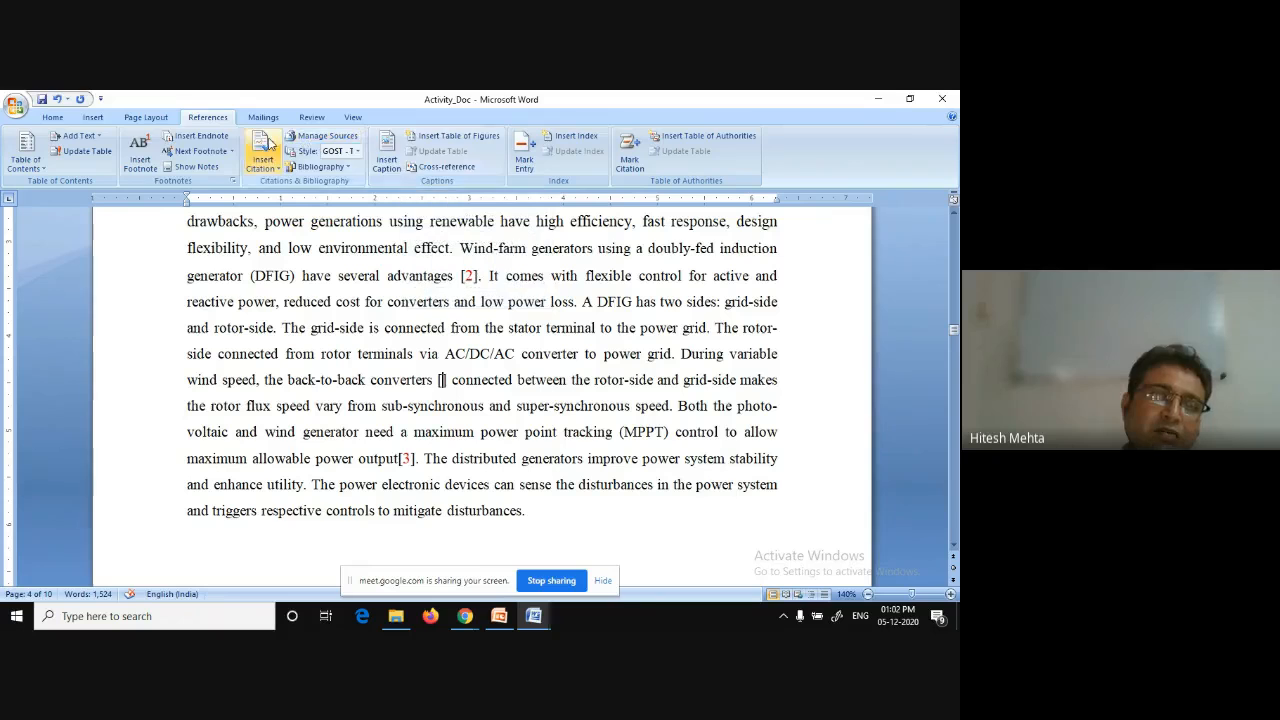
{"action": "left_click", "coordinate": [453, 171]}
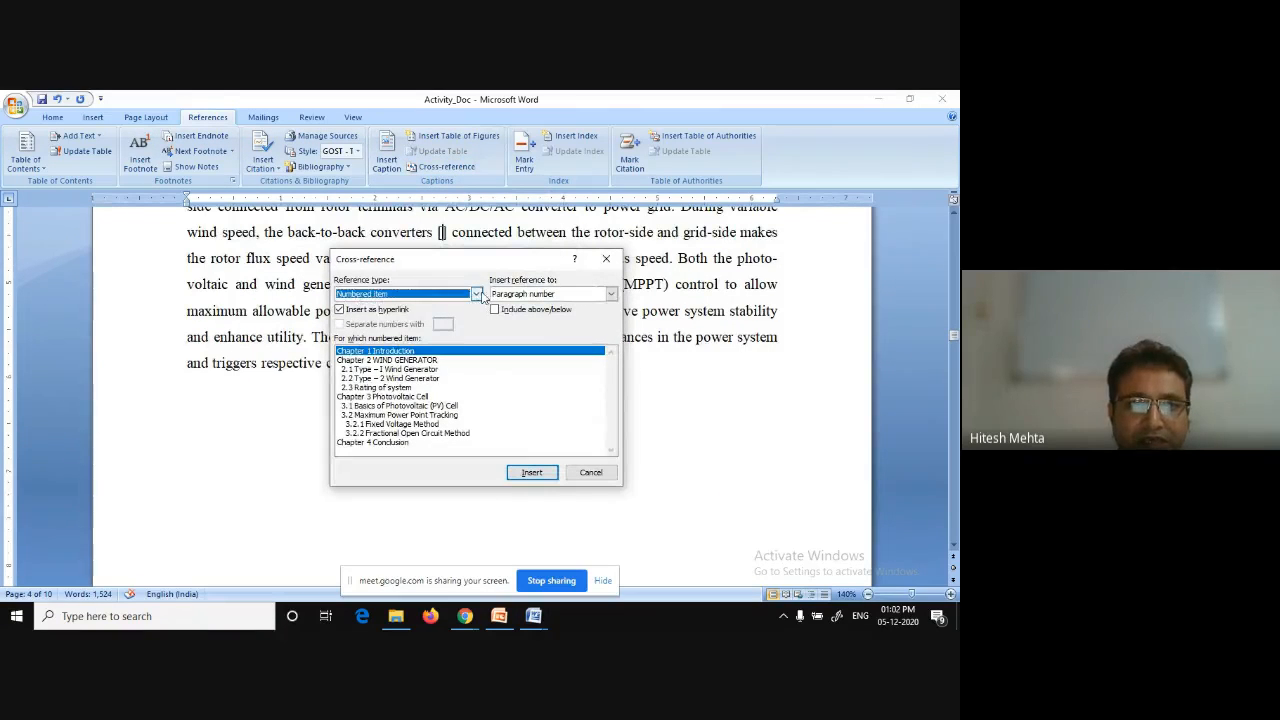
{"action": "left_click", "coordinate": [477, 295]}
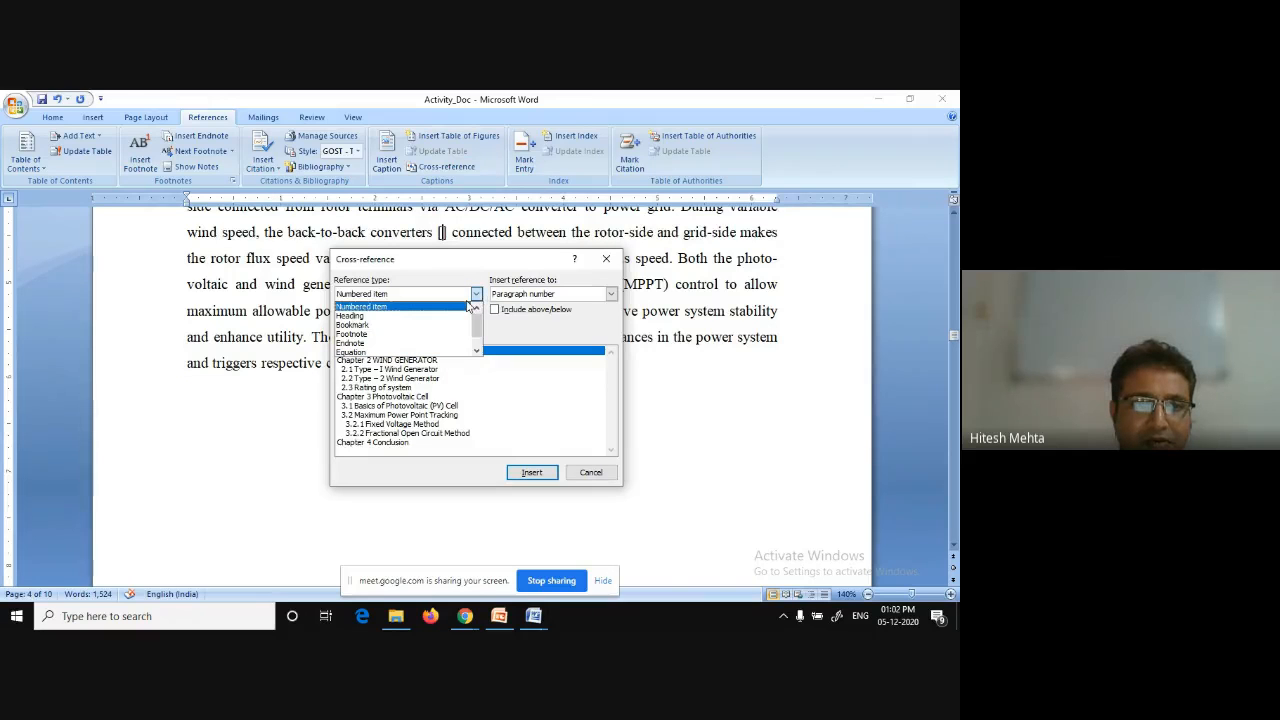
{"action": "left_click", "coordinate": [391, 343]}
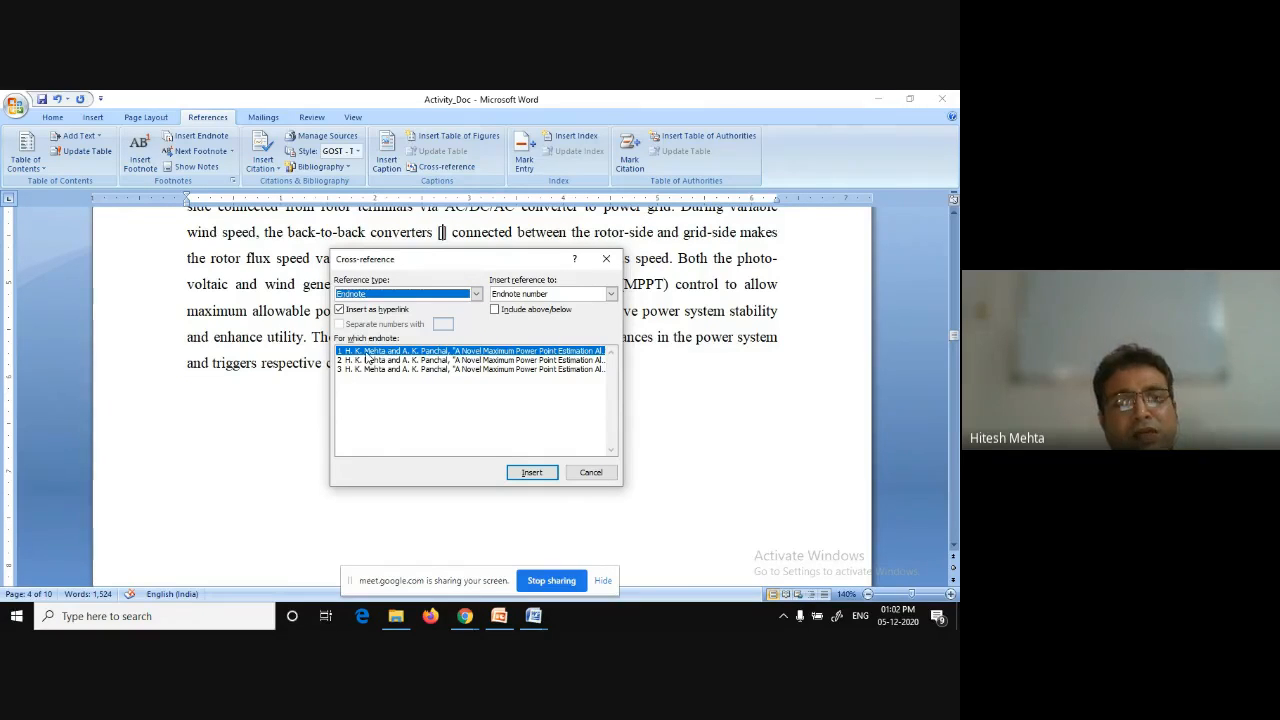
{"action": "left_click", "coordinate": [532, 474]}
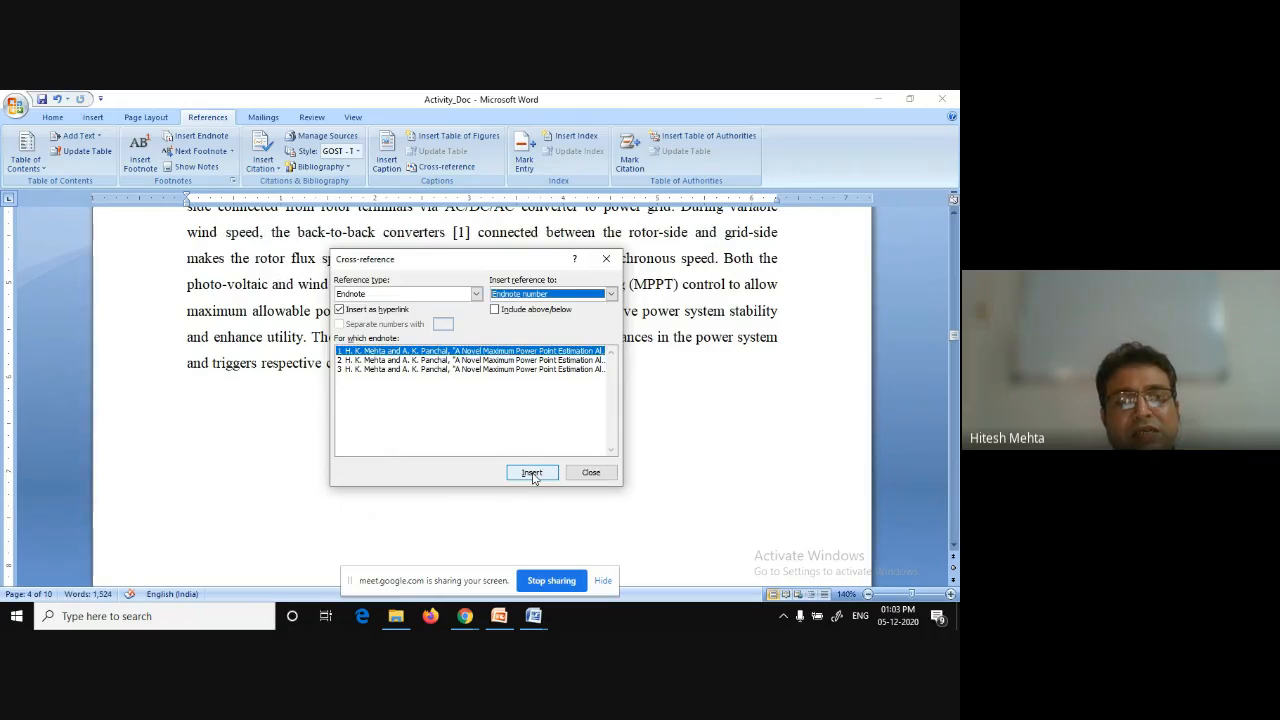
{"action": "left_click", "coordinate": [591, 472]}
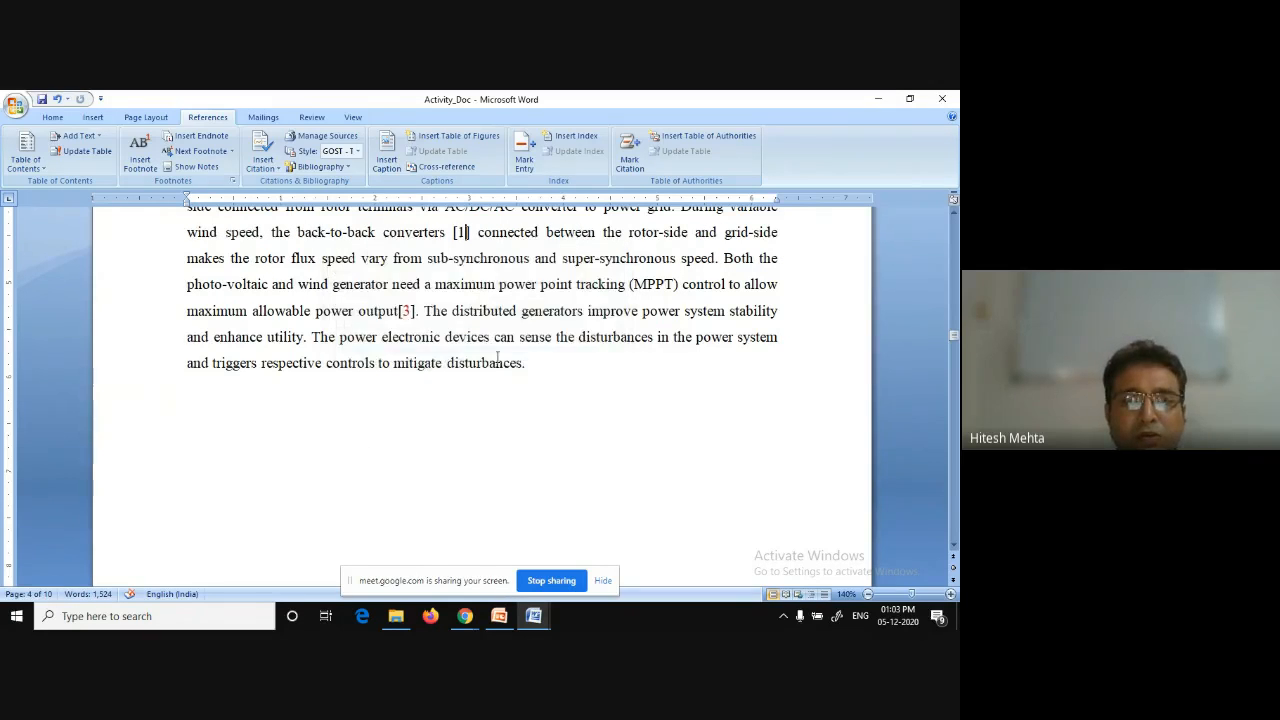
Select the inserted cross-reference after 'back-to-back converters' to inspect it, then deselect it.
{"action": "left_click", "coordinate": [459, 277]}
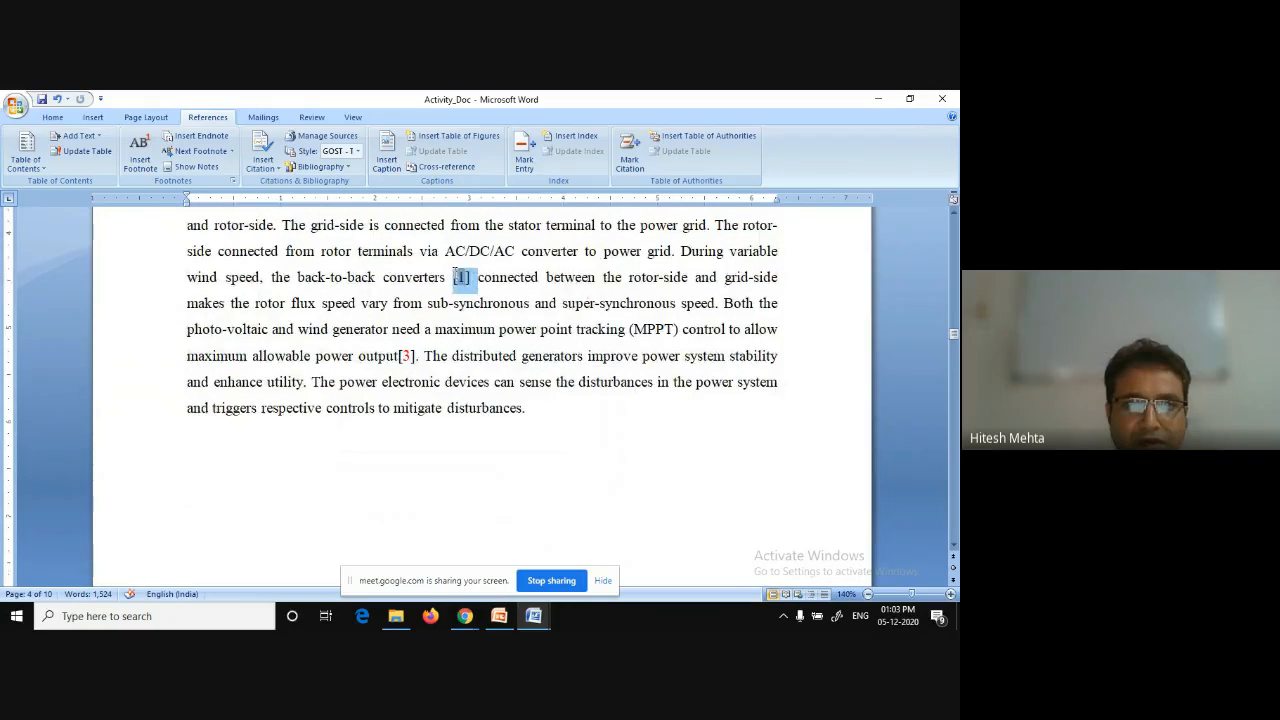
{"action": "double_click", "coordinate": [459, 277]}
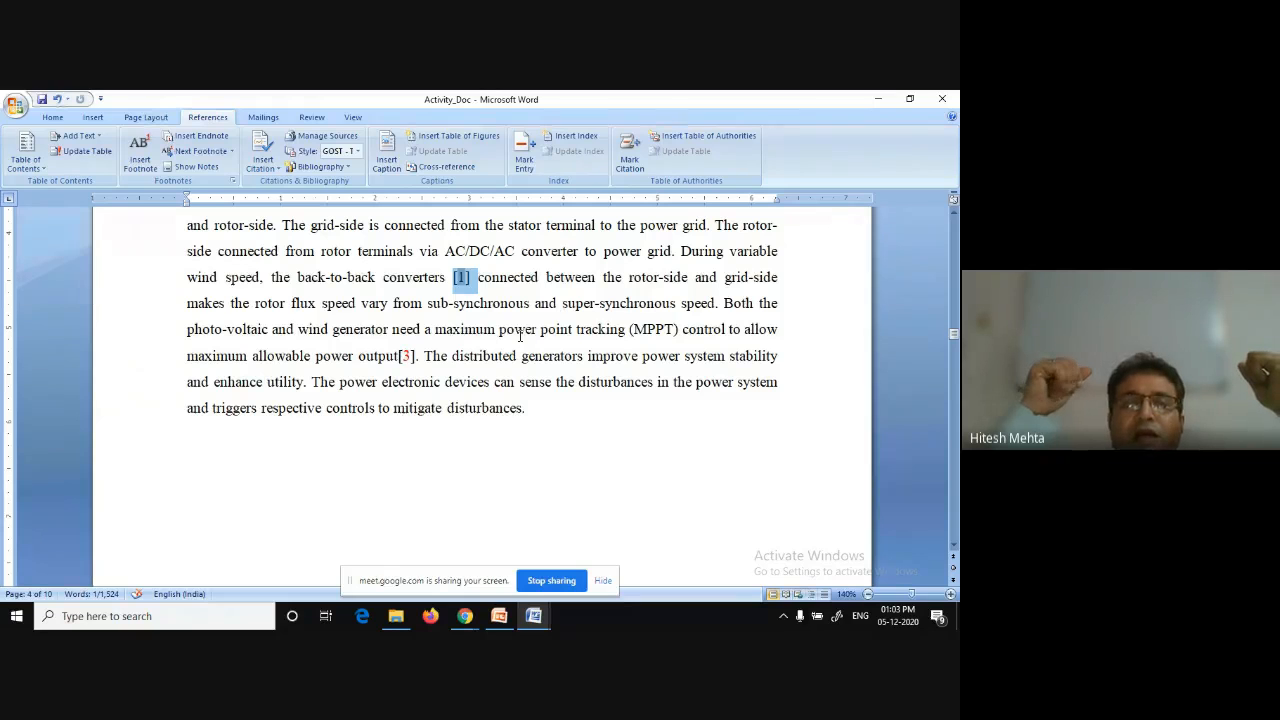
{"action": "scroll", "coordinate": [519, 335], "scroll_direction": "up", "scroll_amount": 2}
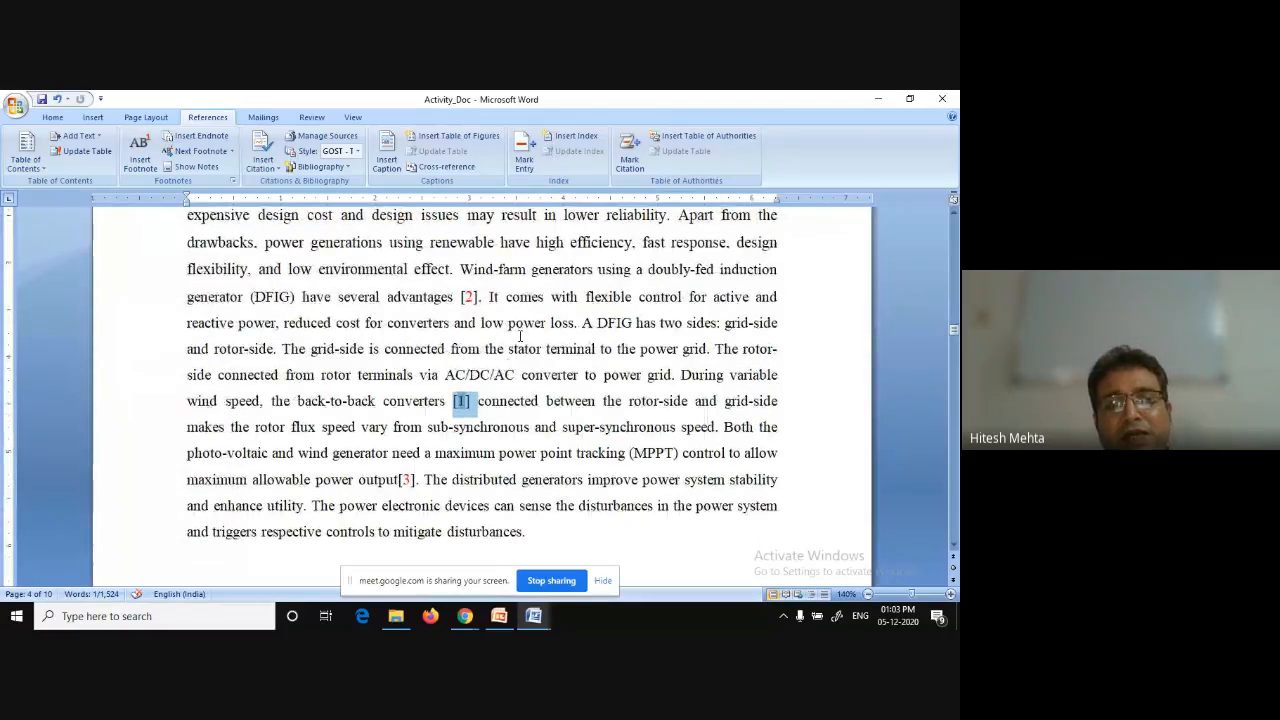
{"action": "left_click", "coordinate": [484, 401]}
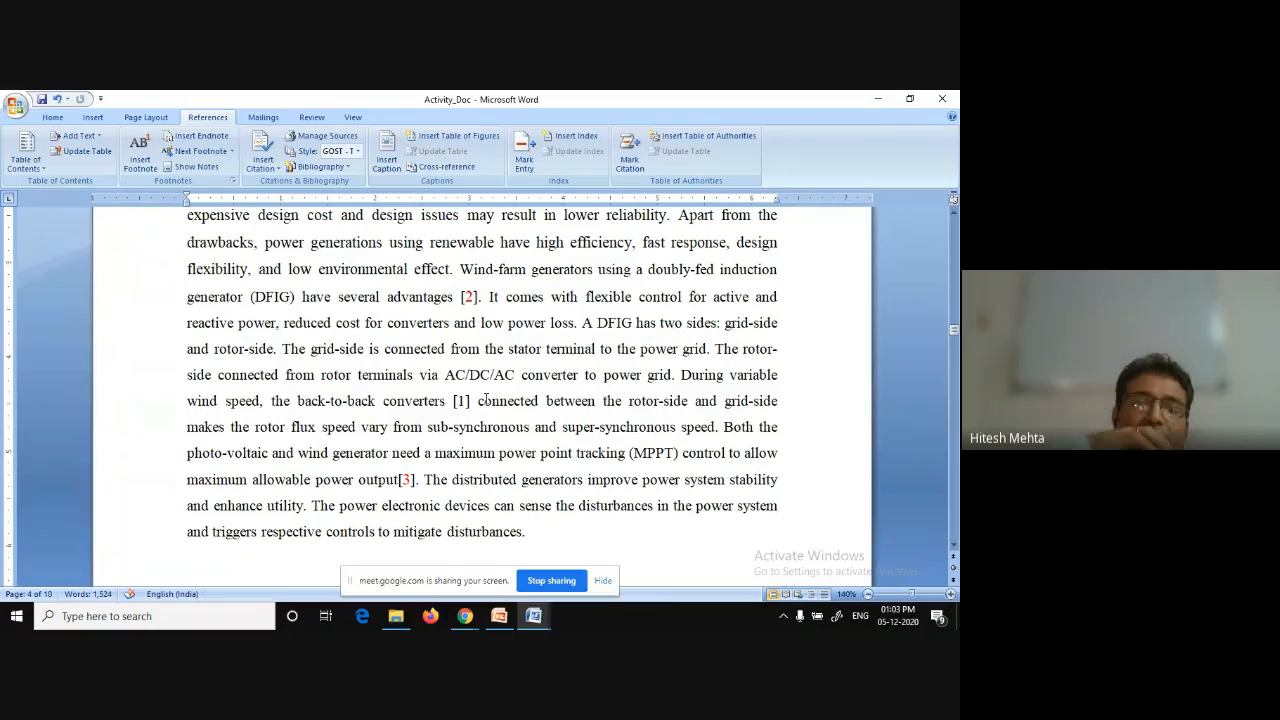
Type empty square brackets right after 'the high cost of the devices' in the introduction.
{"action": "scroll", "coordinate": [483, 400], "scroll_direction": "up", "scroll_amount": 2}
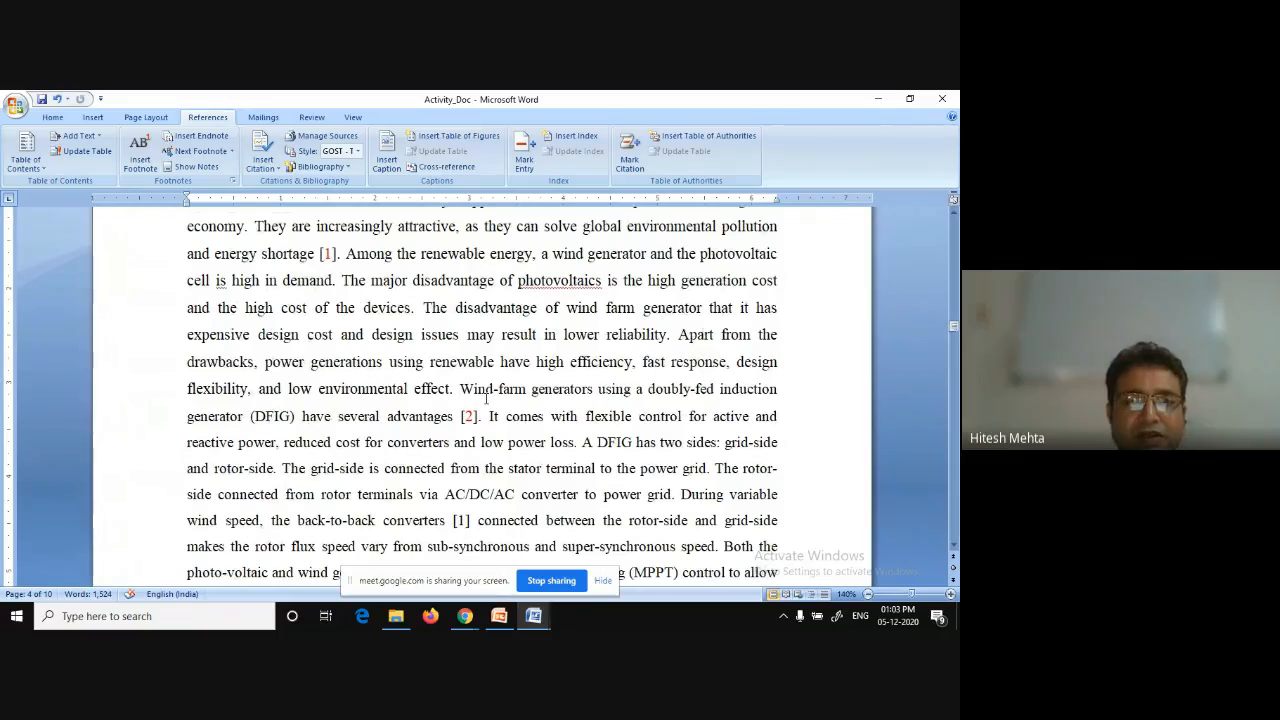
{"action": "scroll", "coordinate": [486, 398], "scroll_direction": "down", "scroll_amount": 1}
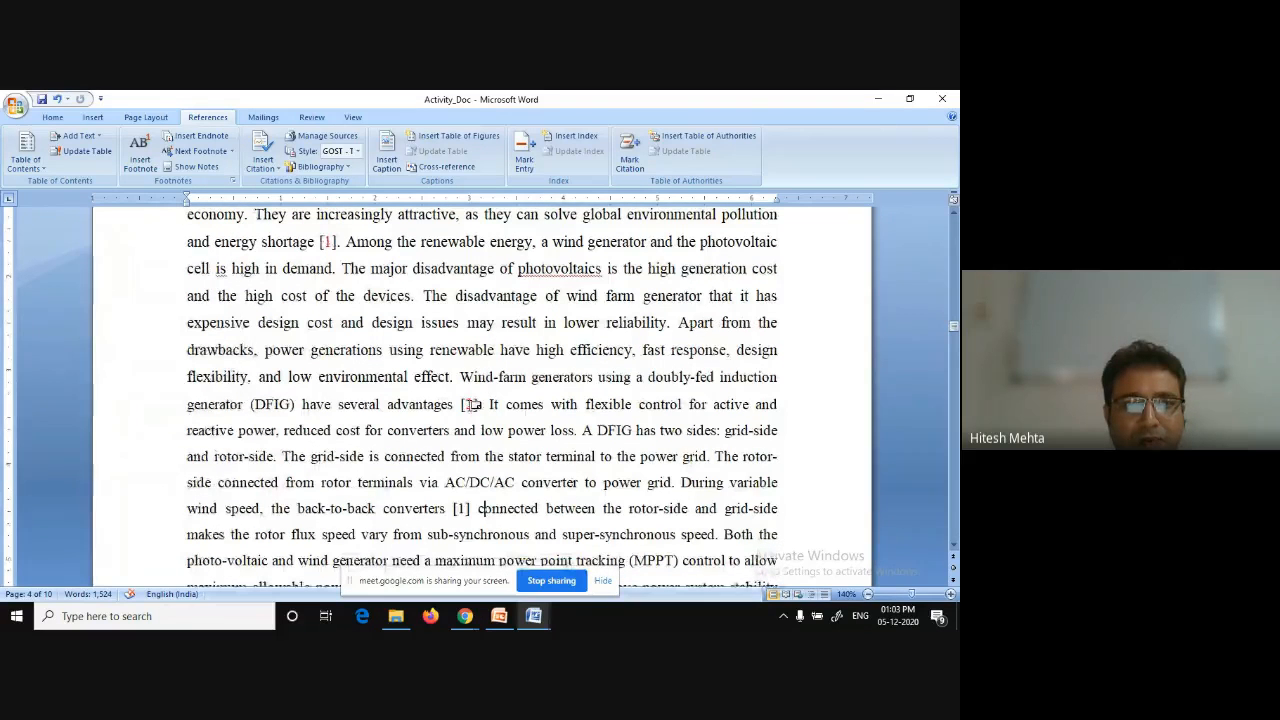
{"action": "left_click", "coordinate": [410, 296]}
{"action": "type", "text": "["}
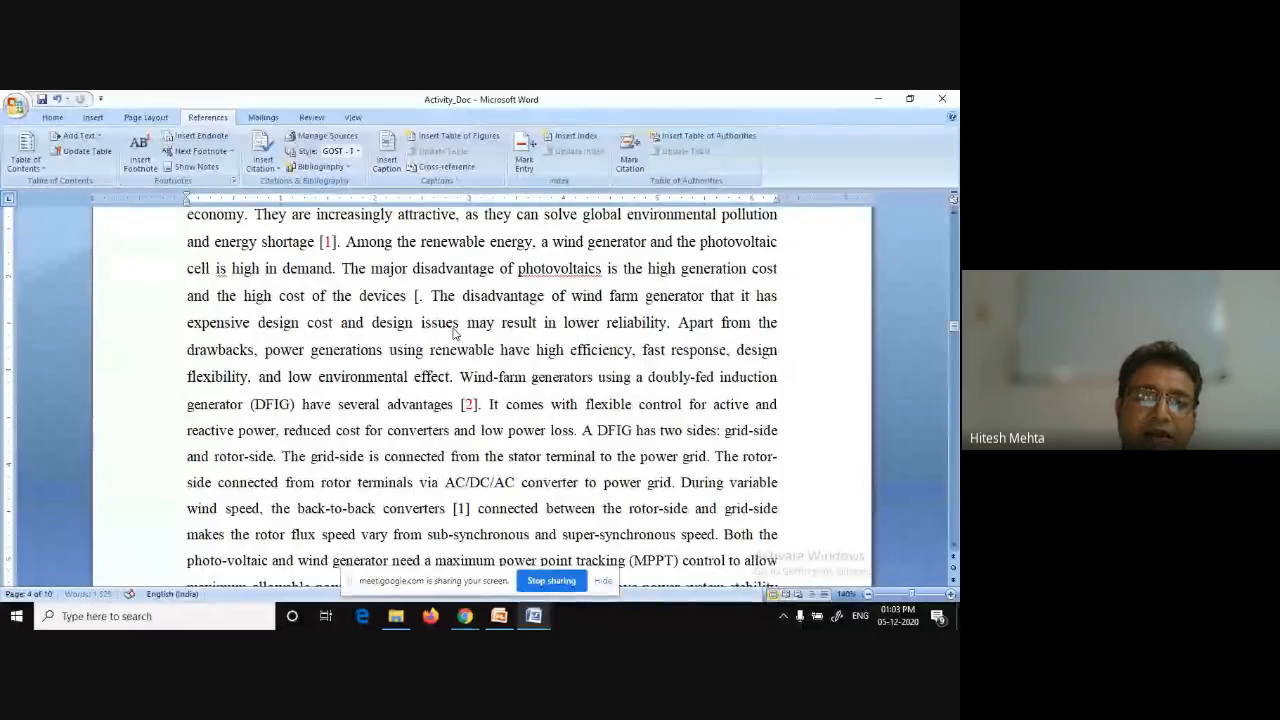
{"action": "type", "text": "]"}
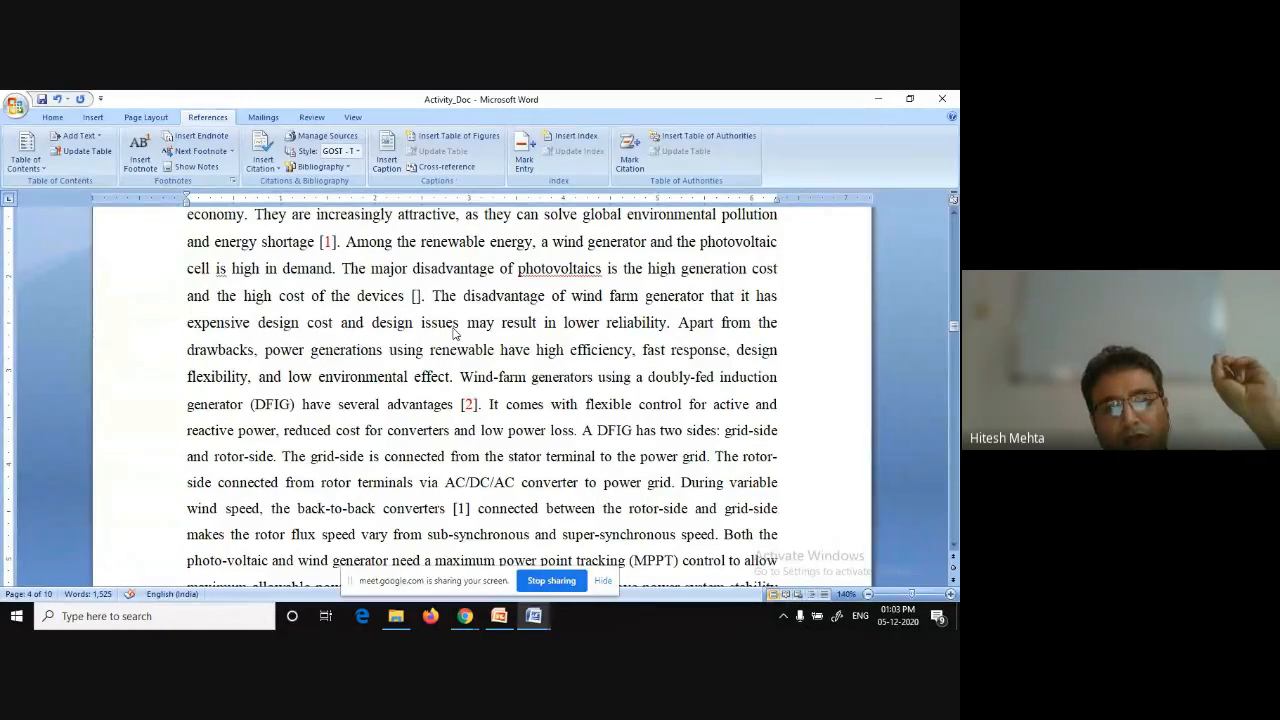
Insert an endnote inside the brackets after 'the devices' and paste the copied citation as its text.
{"action": "mouse_move", "coordinate": [474, 403]}
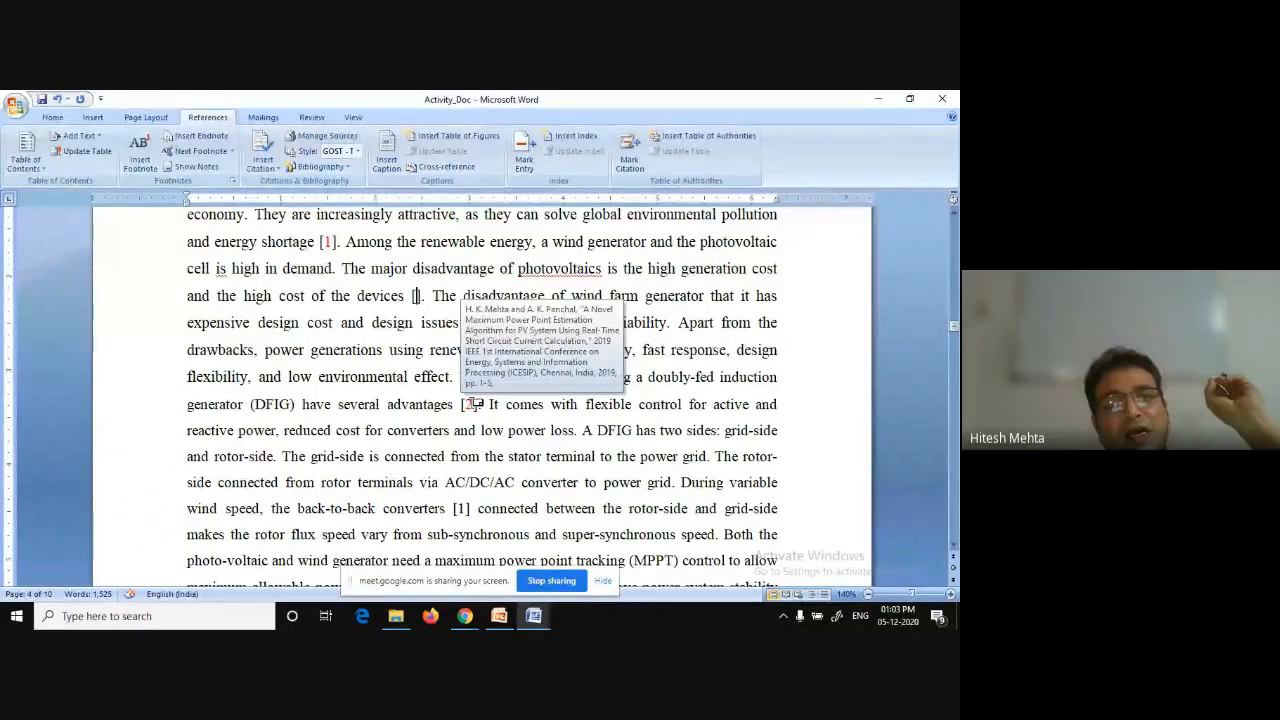
{"action": "left_click", "coordinate": [205, 140]}
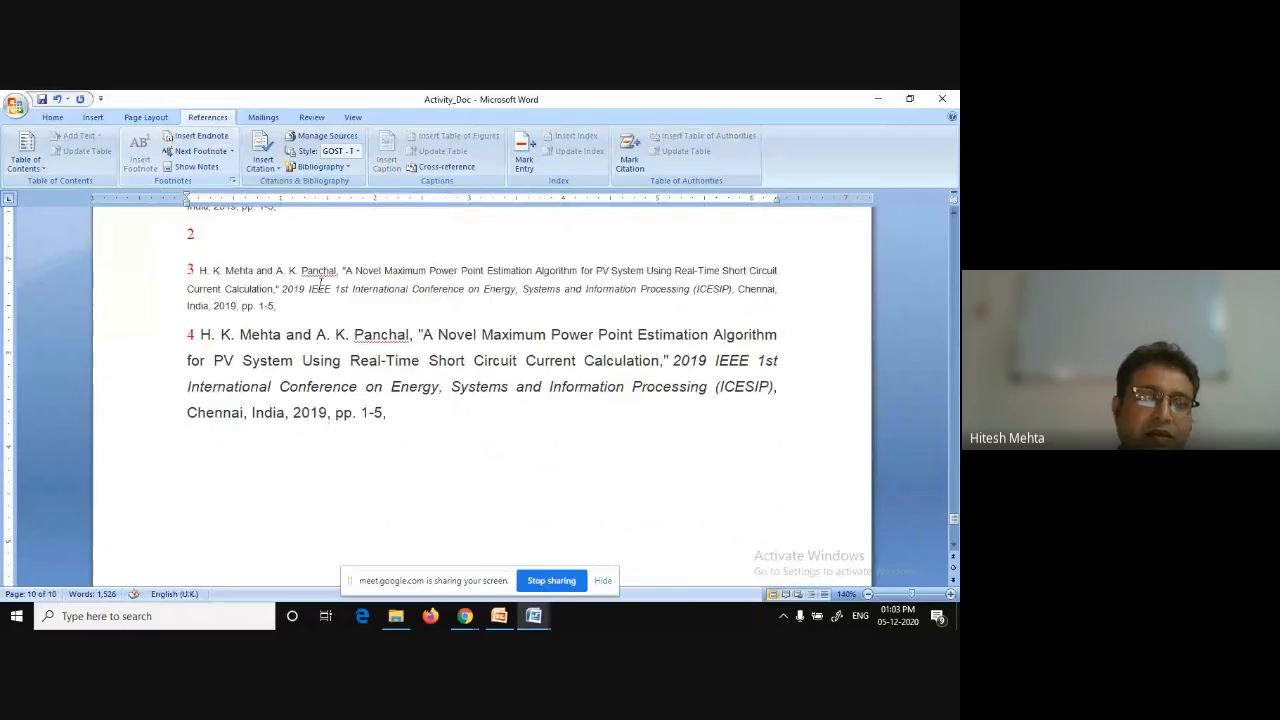
{"action": "scroll", "coordinate": [321, 284], "scroll_direction": "up", "scroll_amount": 1}
{"action": "type", "text": "H. K. Mehta and A. K. Panchal, \"A Novel Maximum Power Point Estimation Algorithm for PV System Using Real-Time Short Circuit Current Calculation,\" 2019 IEEE 1st International Conference on Energy, Systems and Information Processing (ICESIP), Chennai, India, 2019, pp. 1-5,"}
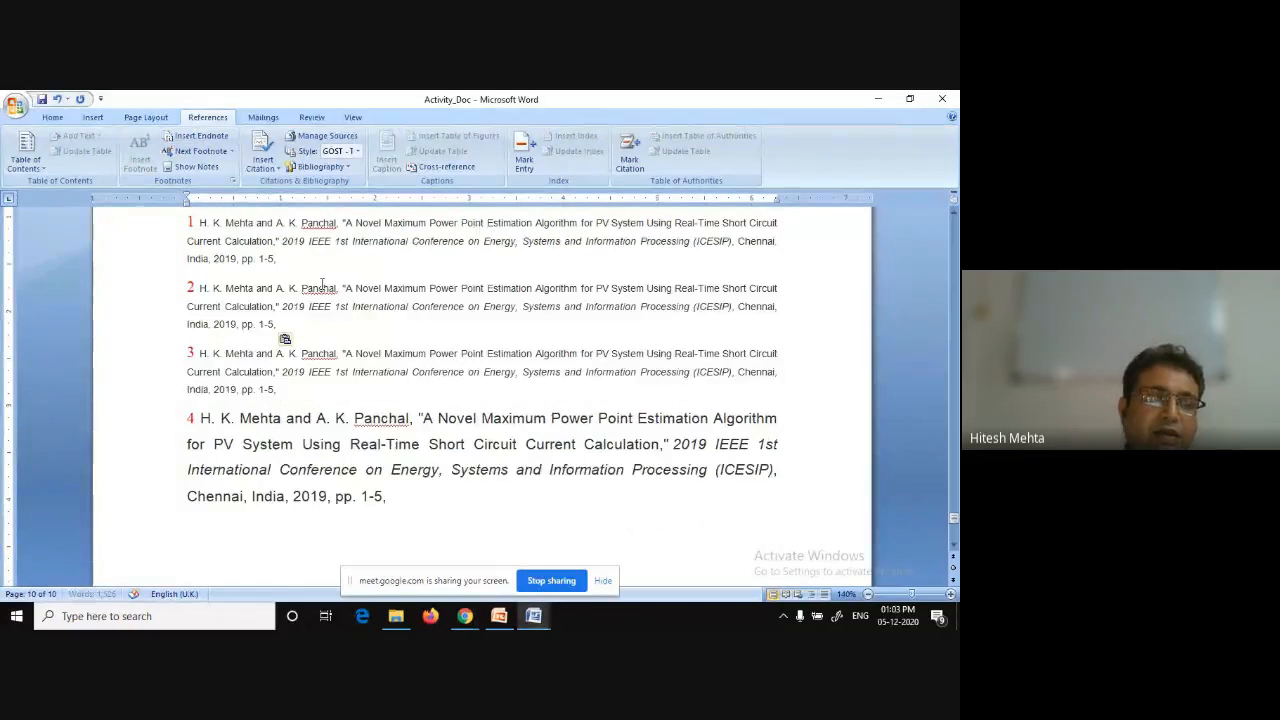
Jump from endnote 2 back to its reference in the text, then scroll down to review the endnote list.
{"action": "scroll", "coordinate": [321, 284], "scroll_direction": "up", "scroll_amount": 1}
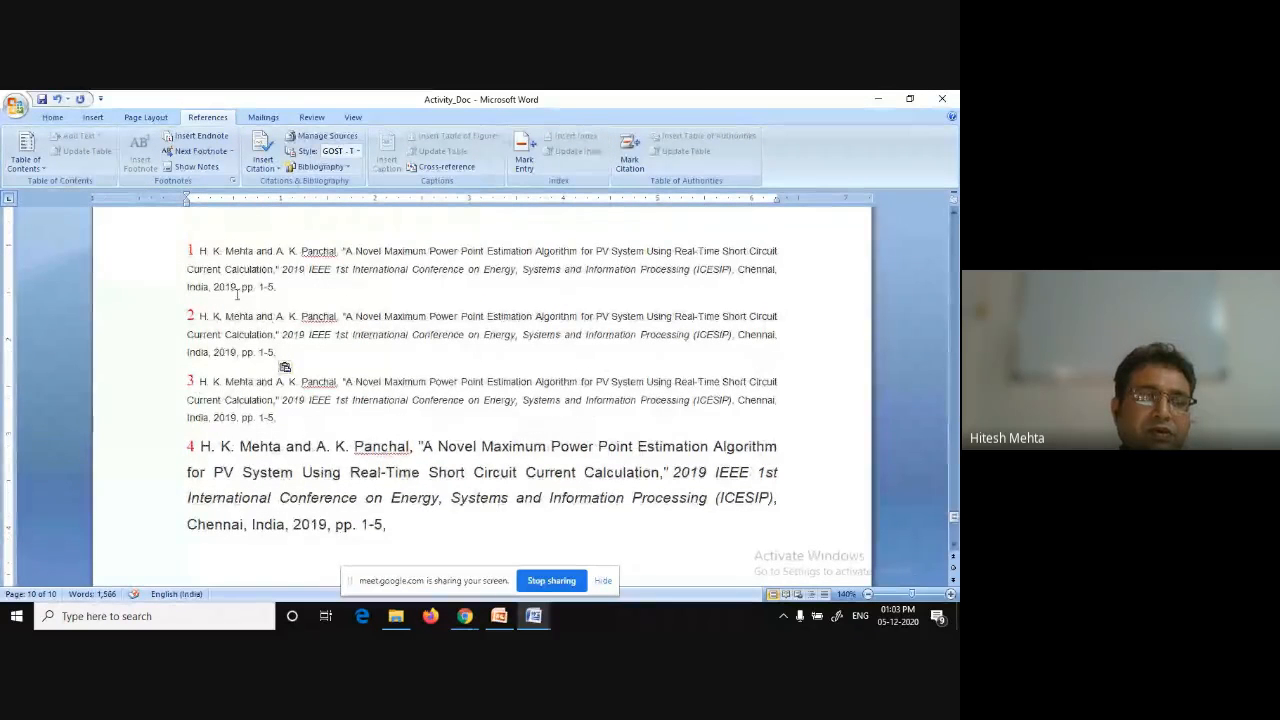
{"action": "double_click", "coordinate": [190, 316]}
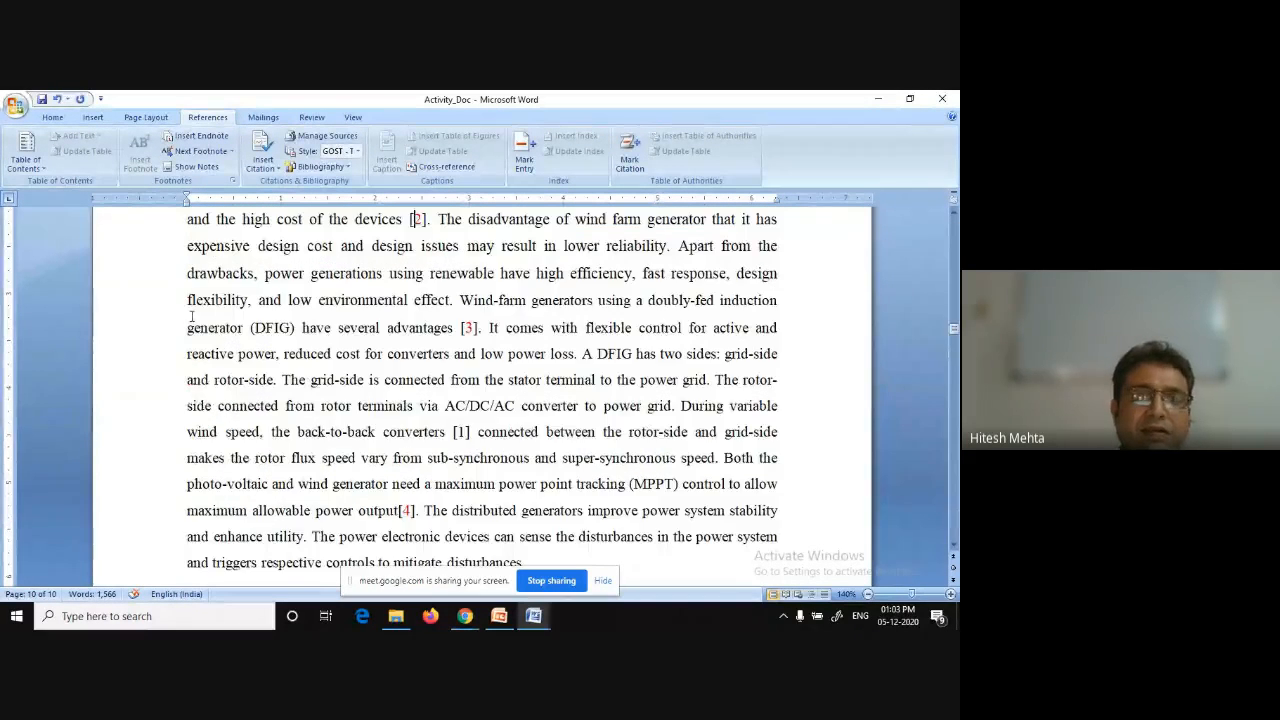
{"action": "mouse_move", "coordinate": [467, 328]}
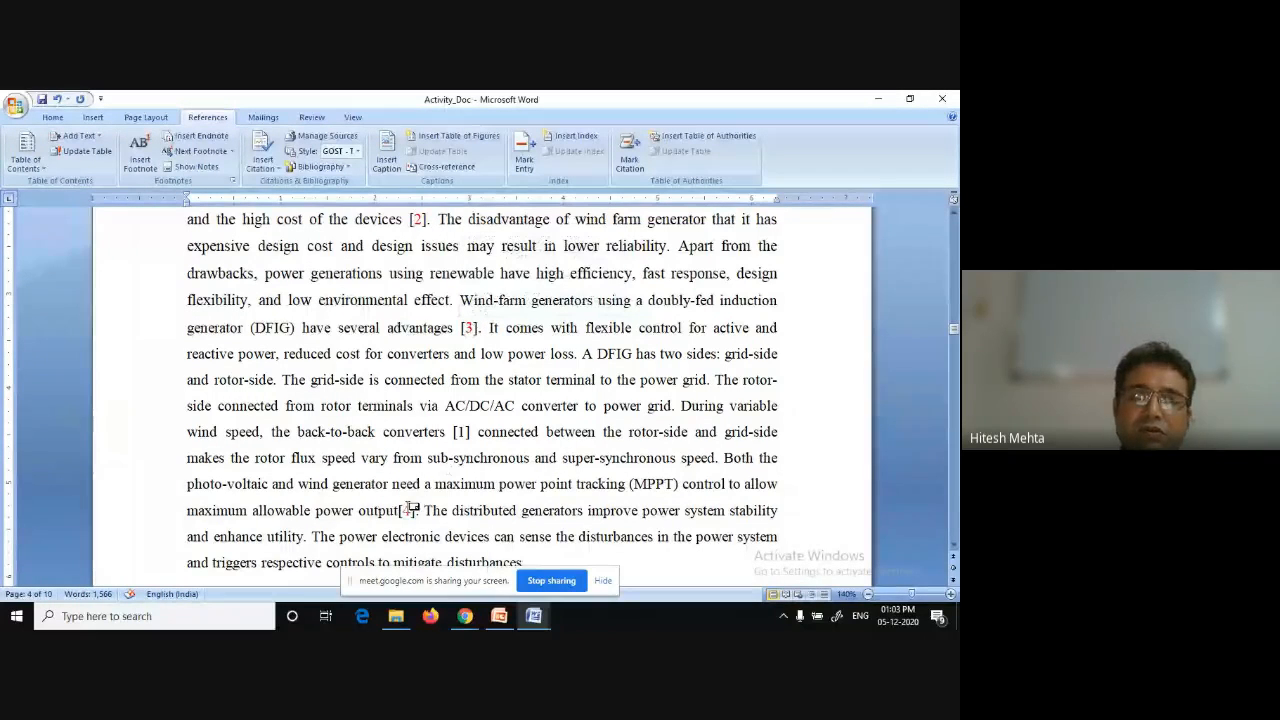
{"action": "mouse_move", "coordinate": [412, 508]}
{"action": "scroll", "coordinate": [412, 508], "scroll_direction": "down", "scroll_amount": 5}
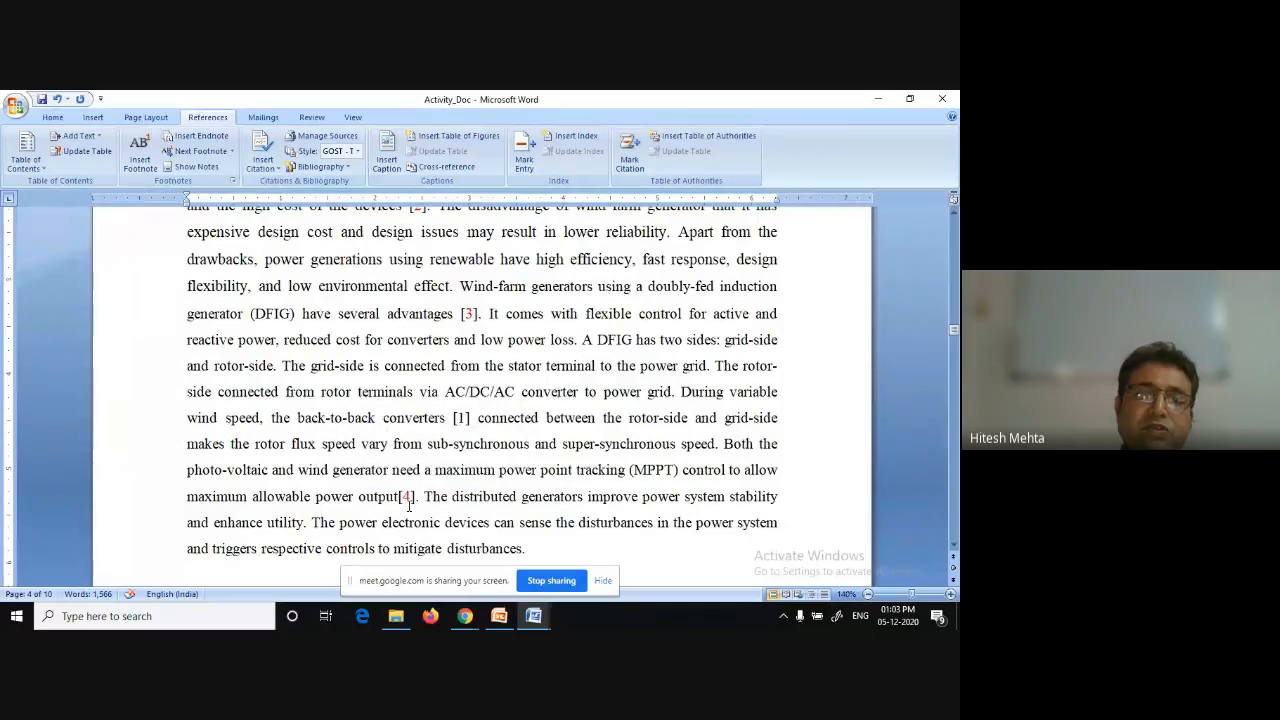
{"action": "left_click_drag", "start_coordinate": [955, 383], "coordinate": [955, 508]}
{"action": "scroll", "coordinate": [596, 489], "scroll_direction": "down", "scroll_amount": 4}
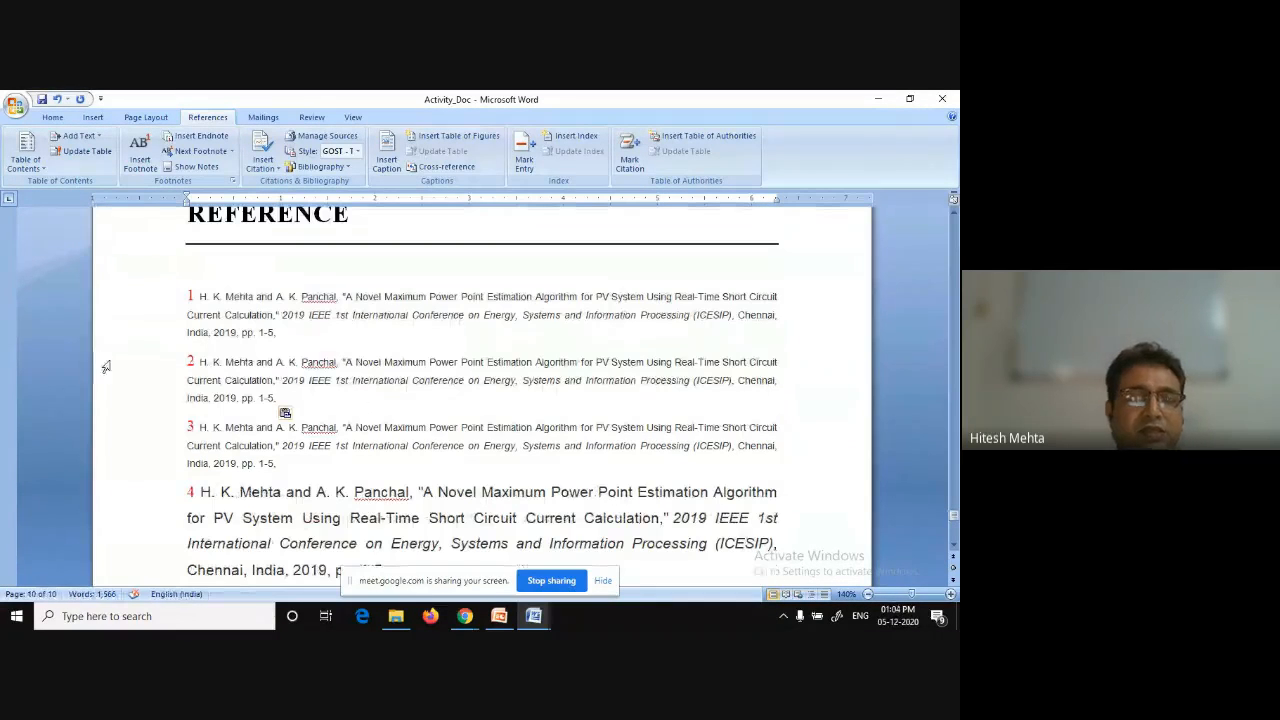
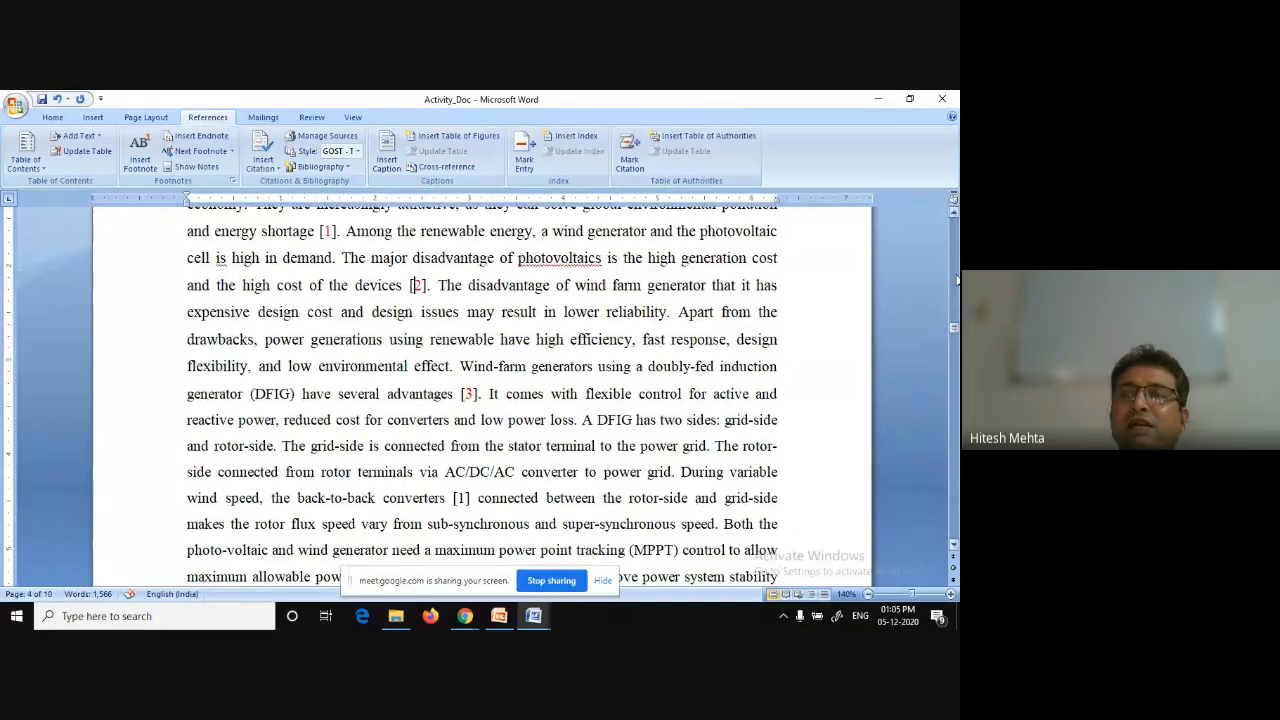
Jump from endnote 4 back to its reference in the text and scroll up to the start of the introduction.
{"action": "left_click_drag", "start_coordinate": [953, 330], "coordinate": [953, 519]}
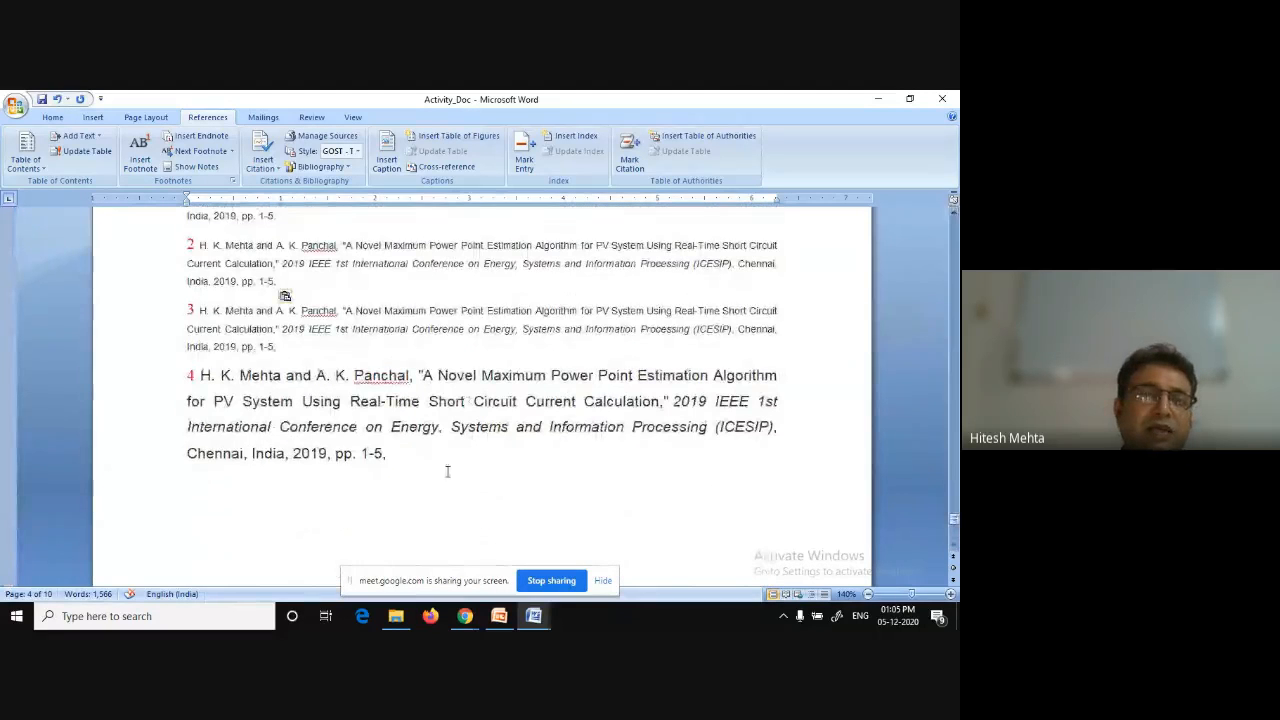
{"action": "double_click", "coordinate": [191, 377]}
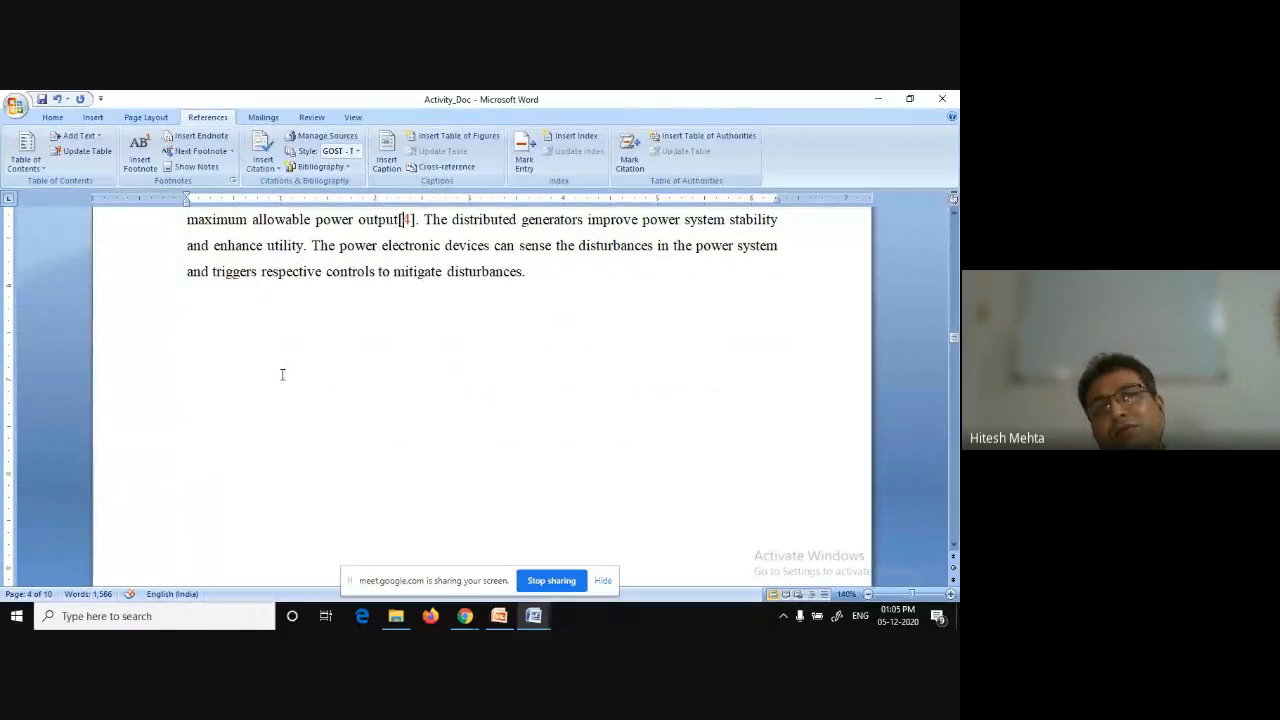
{"action": "scroll", "coordinate": [280, 372], "scroll_direction": "up", "scroll_amount": 3}
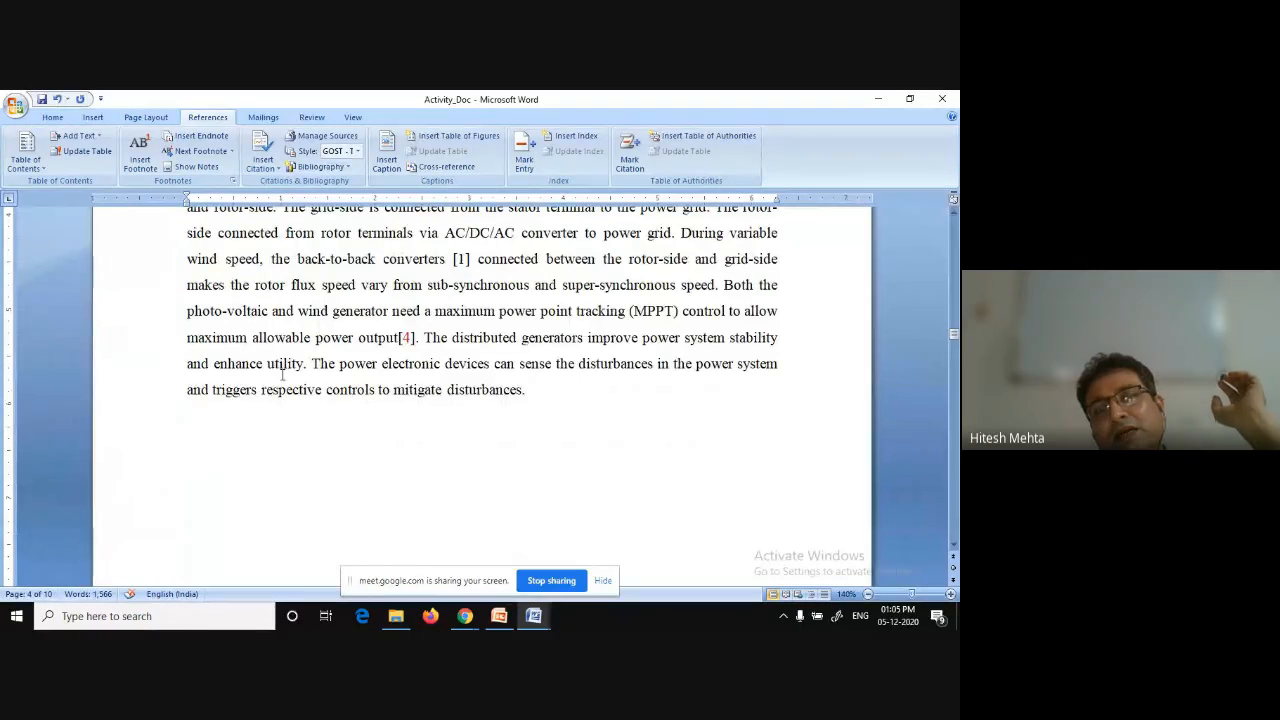
{"action": "scroll", "coordinate": [283, 373], "scroll_direction": "up", "scroll_amount": 1}
{"action": "scroll", "coordinate": [283, 374], "scroll_direction": "up", "scroll_amount": 5}
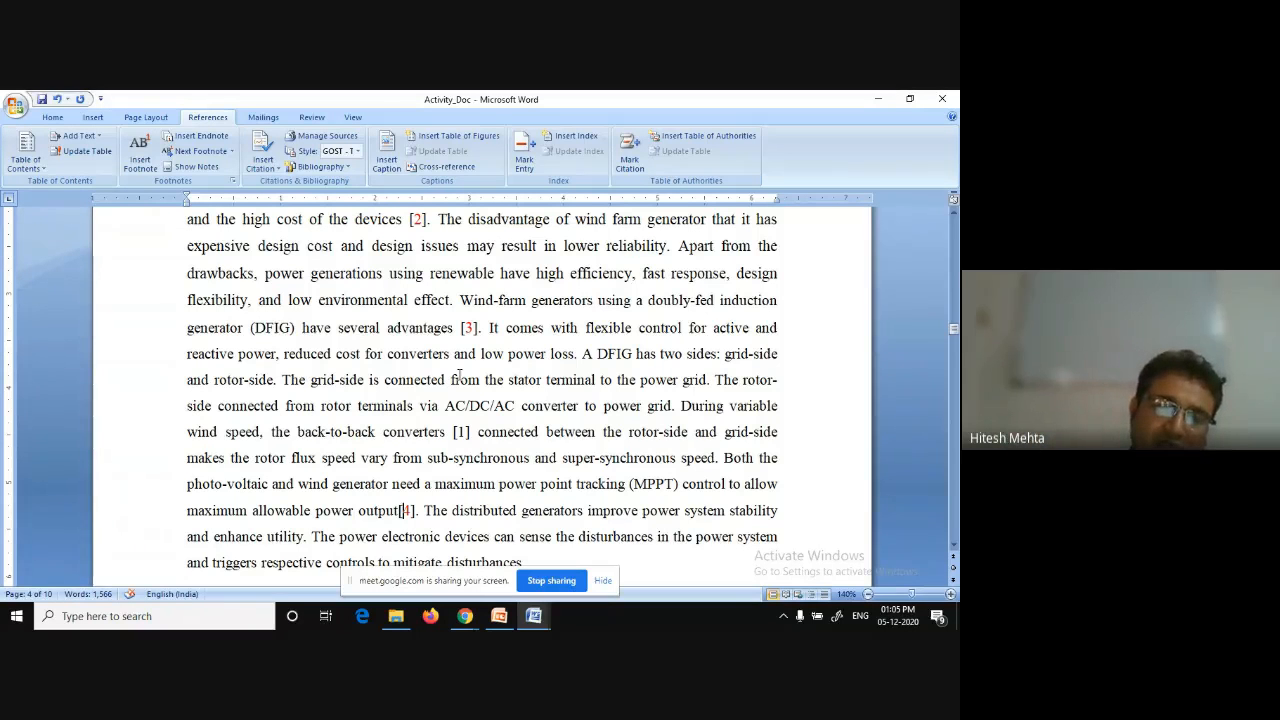
{"action": "scroll", "coordinate": [459, 375], "scroll_direction": "up", "scroll_amount": 2}
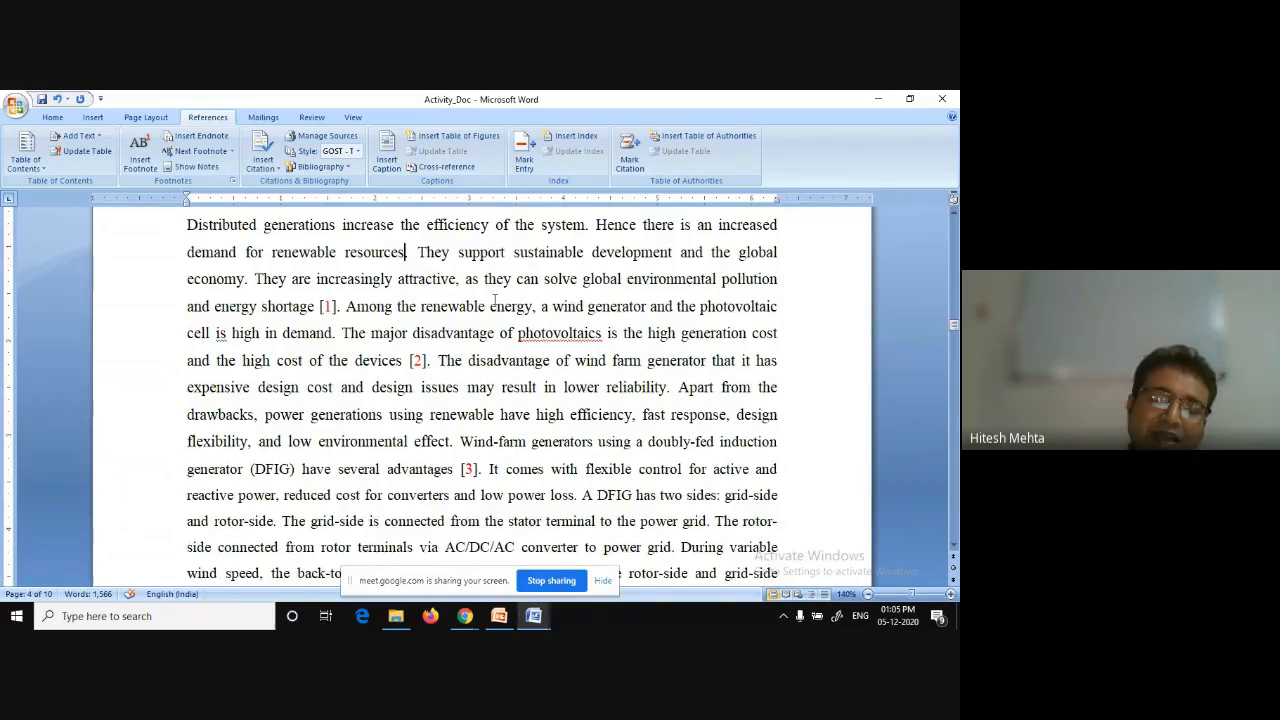
Type empty square brackets after 'renewable resources' in the introduction's first sentence and place the cursor inside them.
{"action": "type", "text": "[]"}
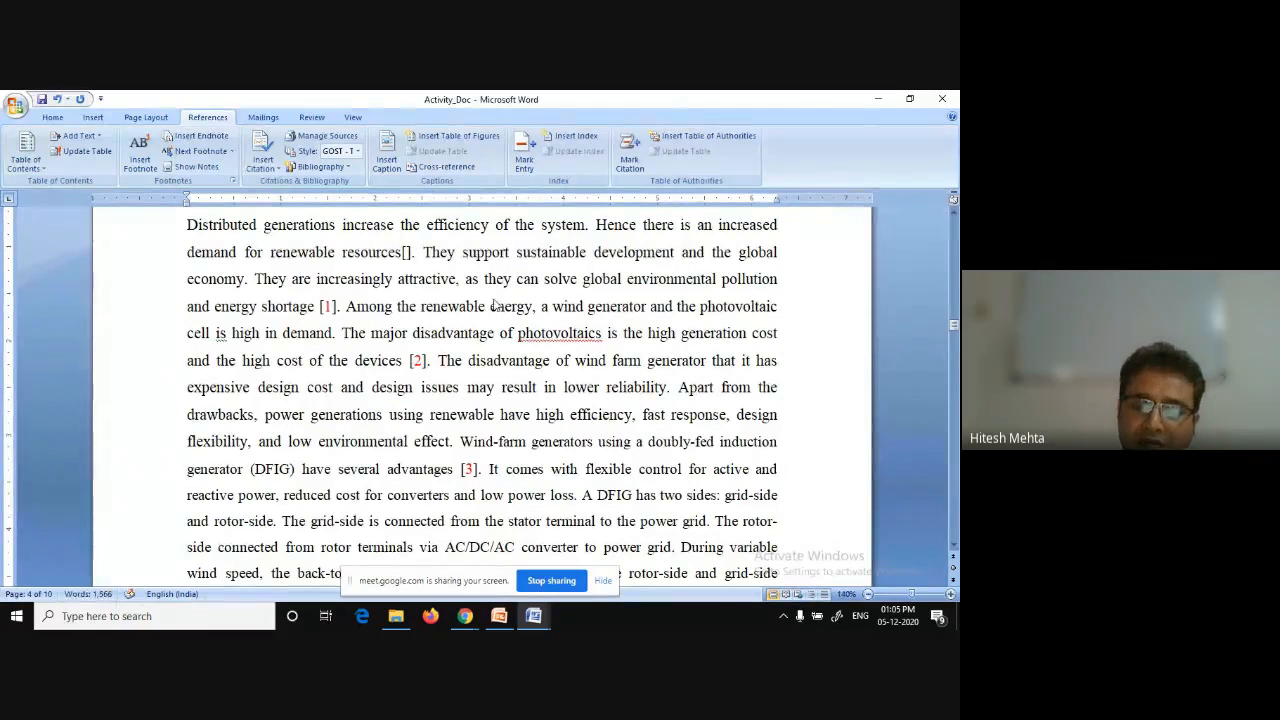
{"action": "key", "text": "Left"}
{"action": "key", "text": "Left"}
{"action": "key", "text": "Right"}
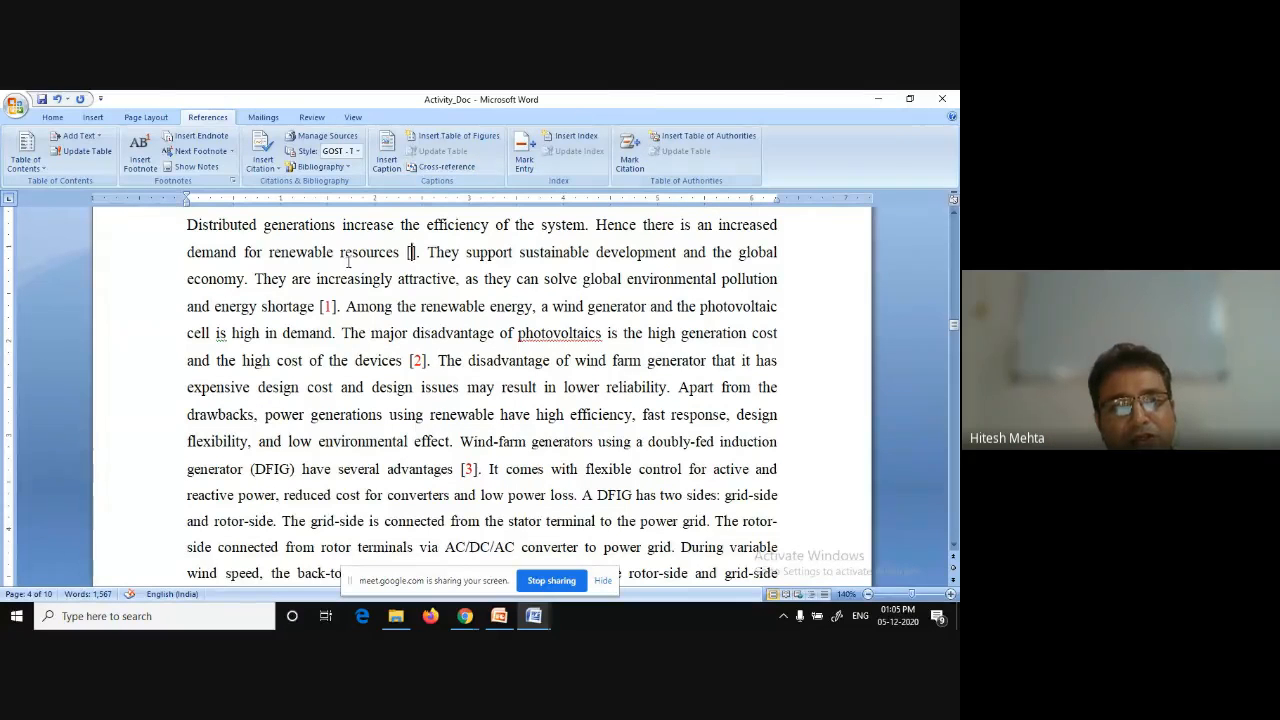
Insert an endnote inside the brackets after 'renewable resources' and enter 'New first ref' as its text.
{"action": "mouse_move", "coordinate": [330, 305]}
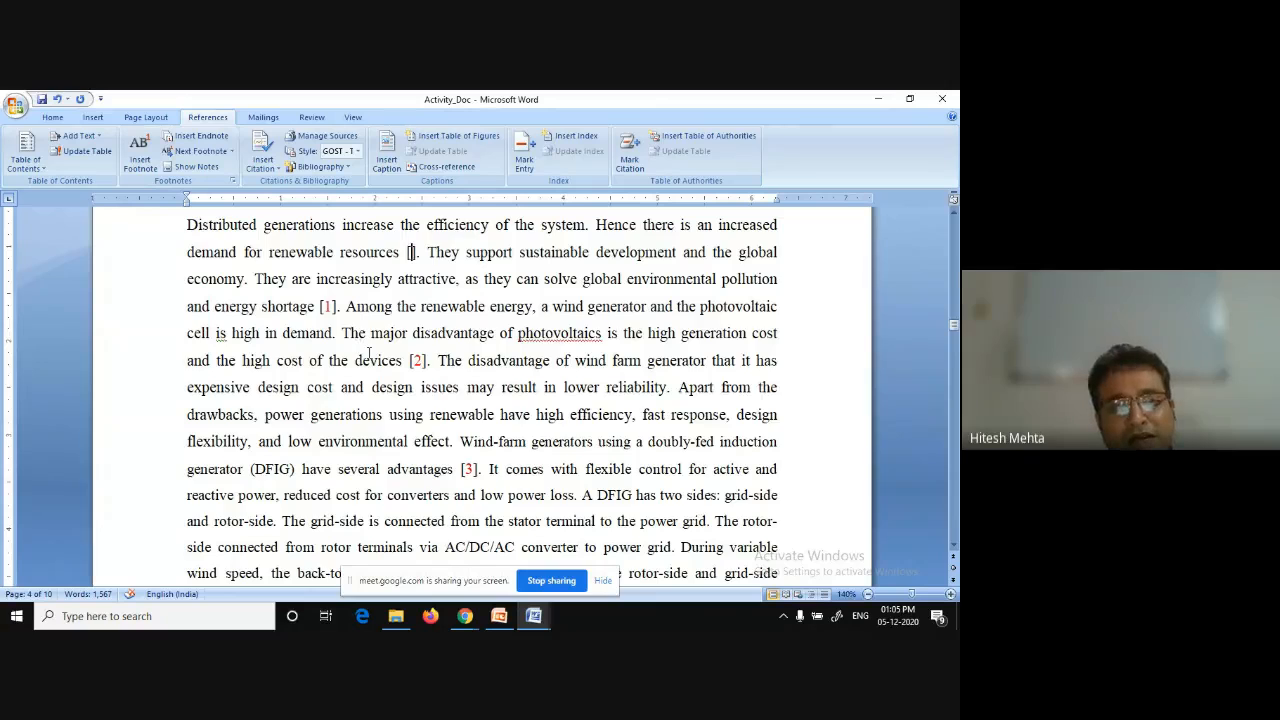
{"action": "scroll", "coordinate": [369, 353], "scroll_direction": "down", "scroll_amount": 1}
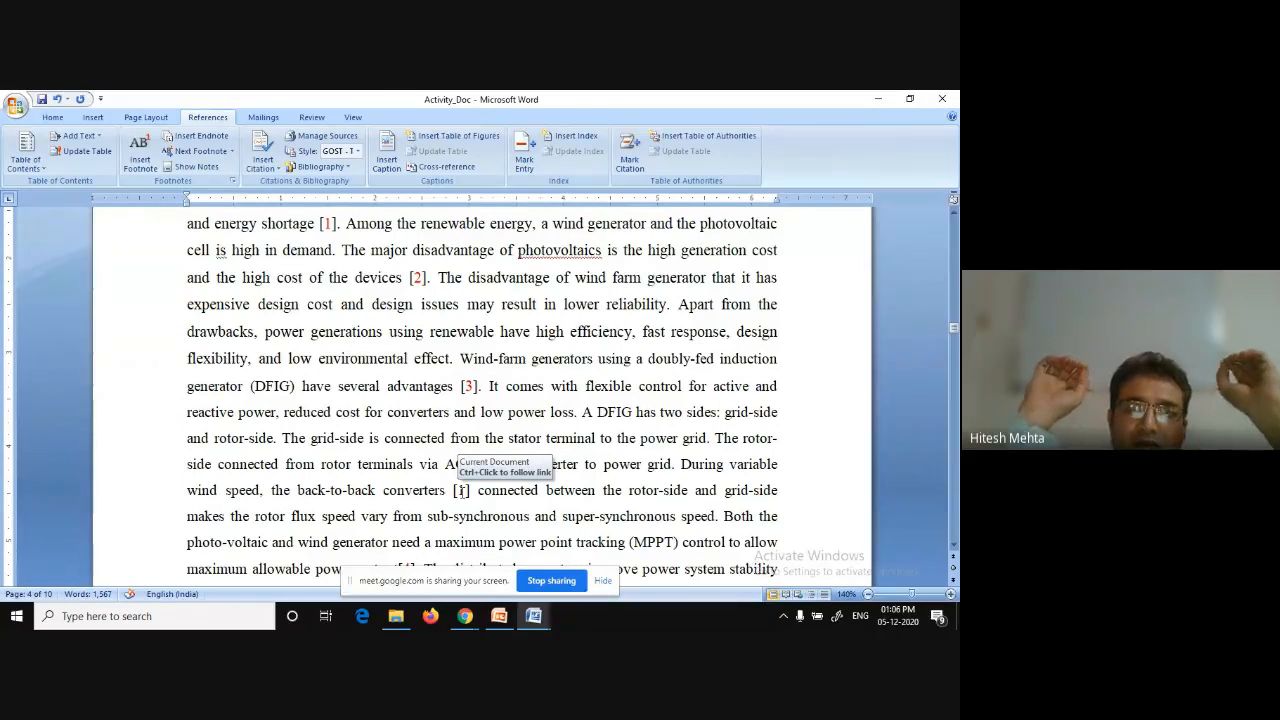
{"action": "scroll", "coordinate": [434, 383], "scroll_direction": "up", "scroll_amount": 2}
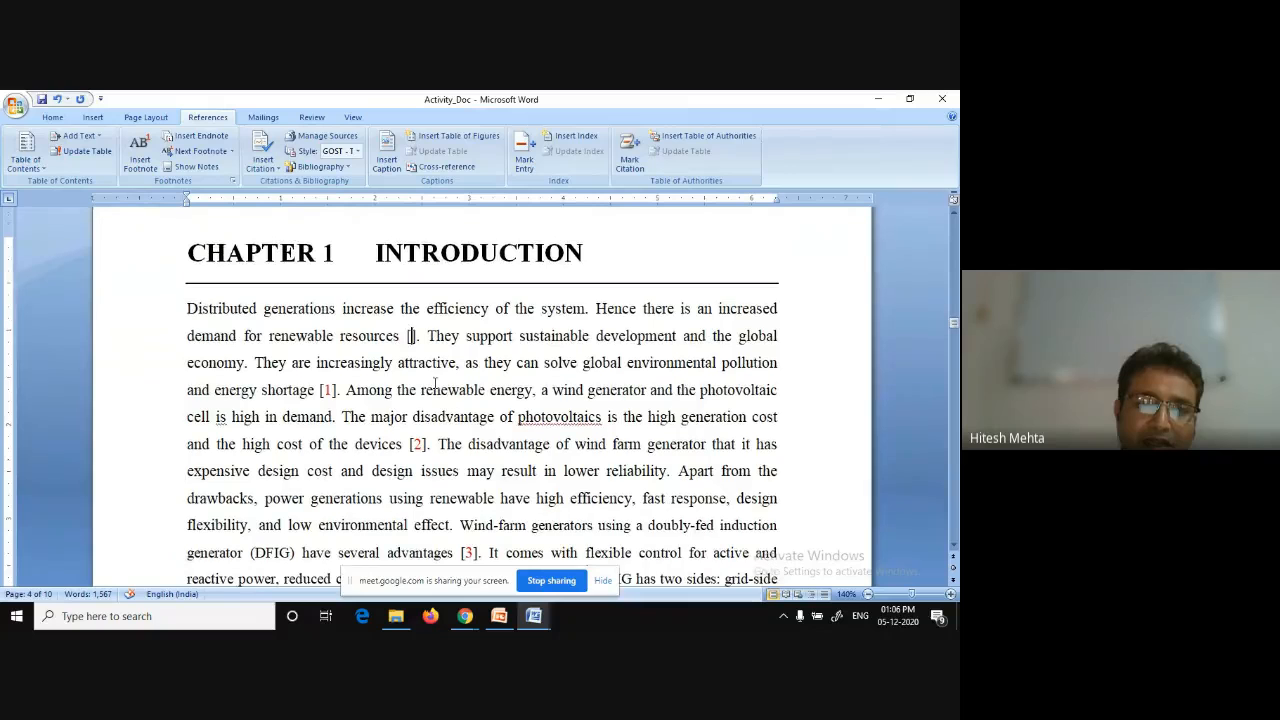
{"action": "left_click", "coordinate": [196, 136]}
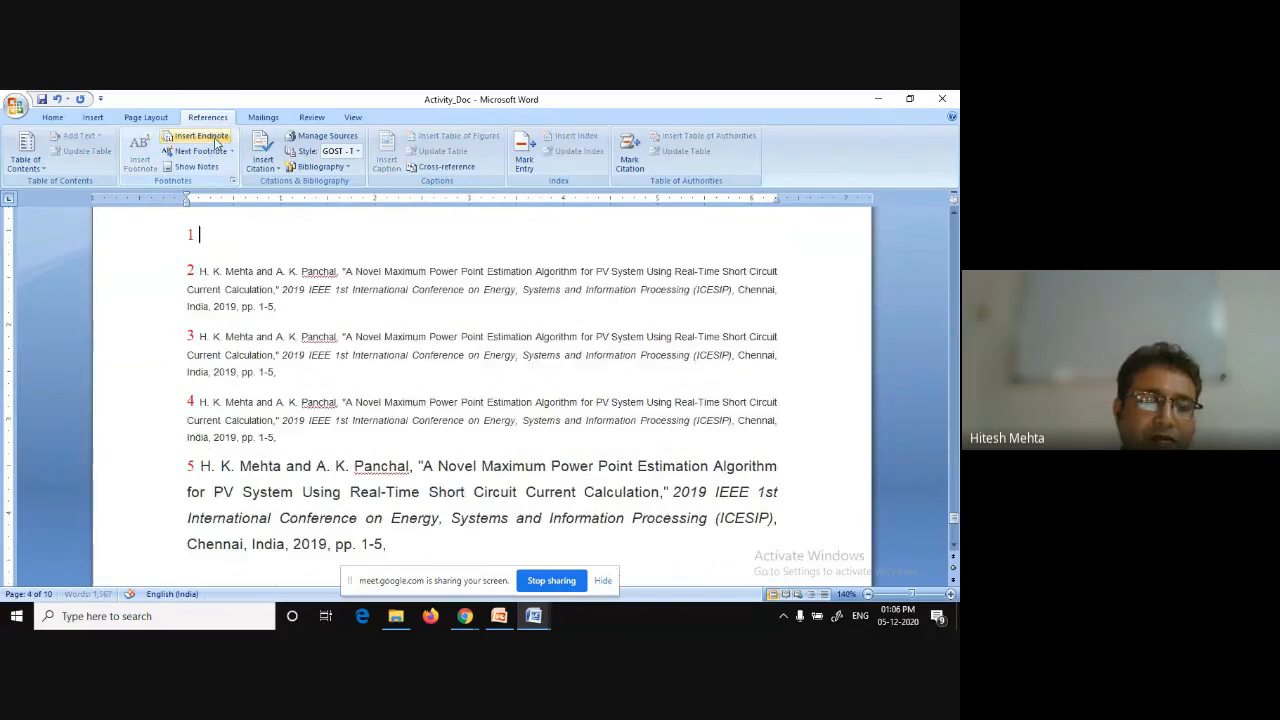
{"action": "type", "text": "New "}
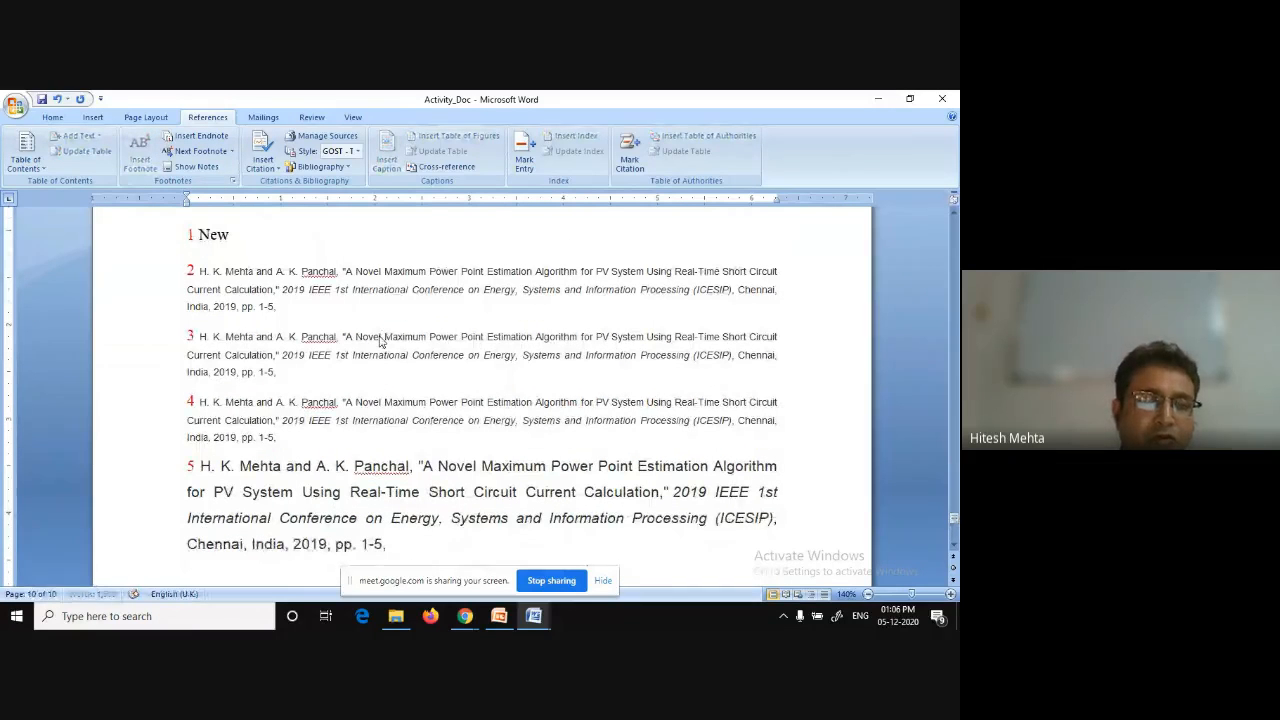
{"action": "type", "text": "first ref"}
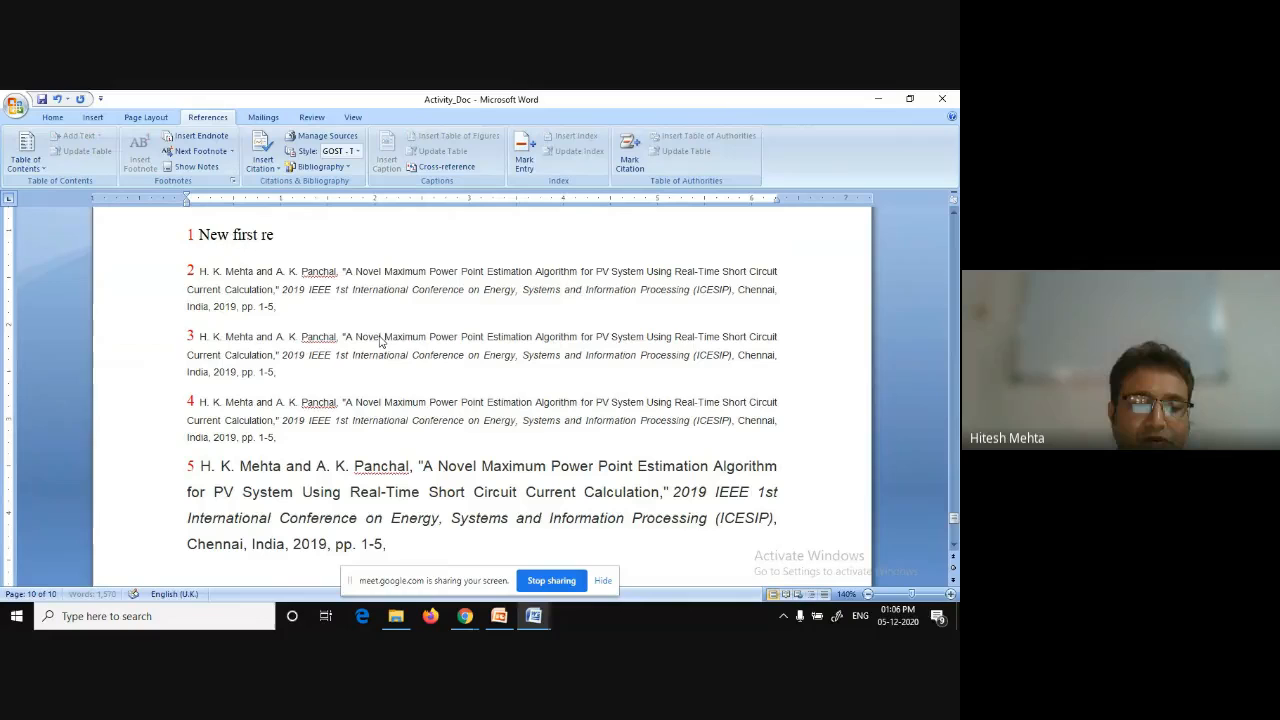
Jump from the new endnote 1 back to its reference and scroll through the introduction to review the citation numbers.
{"action": "left_click", "coordinate": [191, 234]}
{"action": "double_click", "coordinate": [191, 234]}
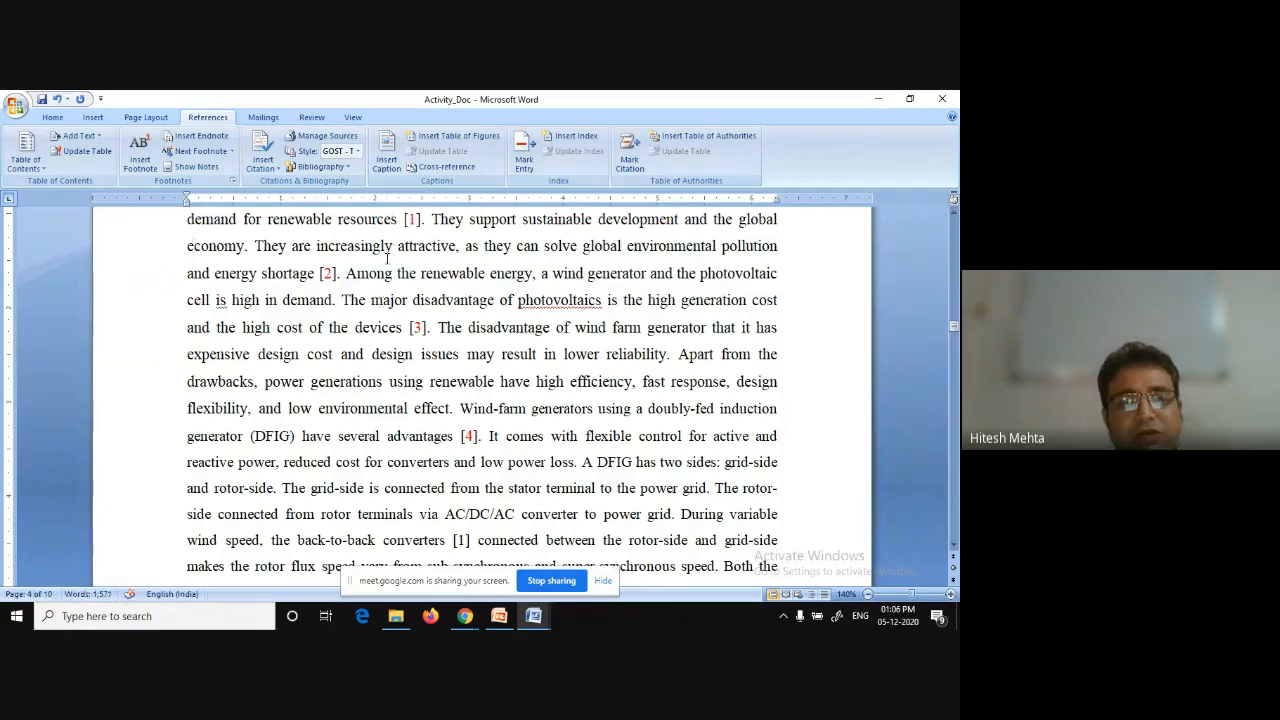
{"action": "scroll", "coordinate": [343, 296], "scroll_direction": "up", "scroll_amount": 1}
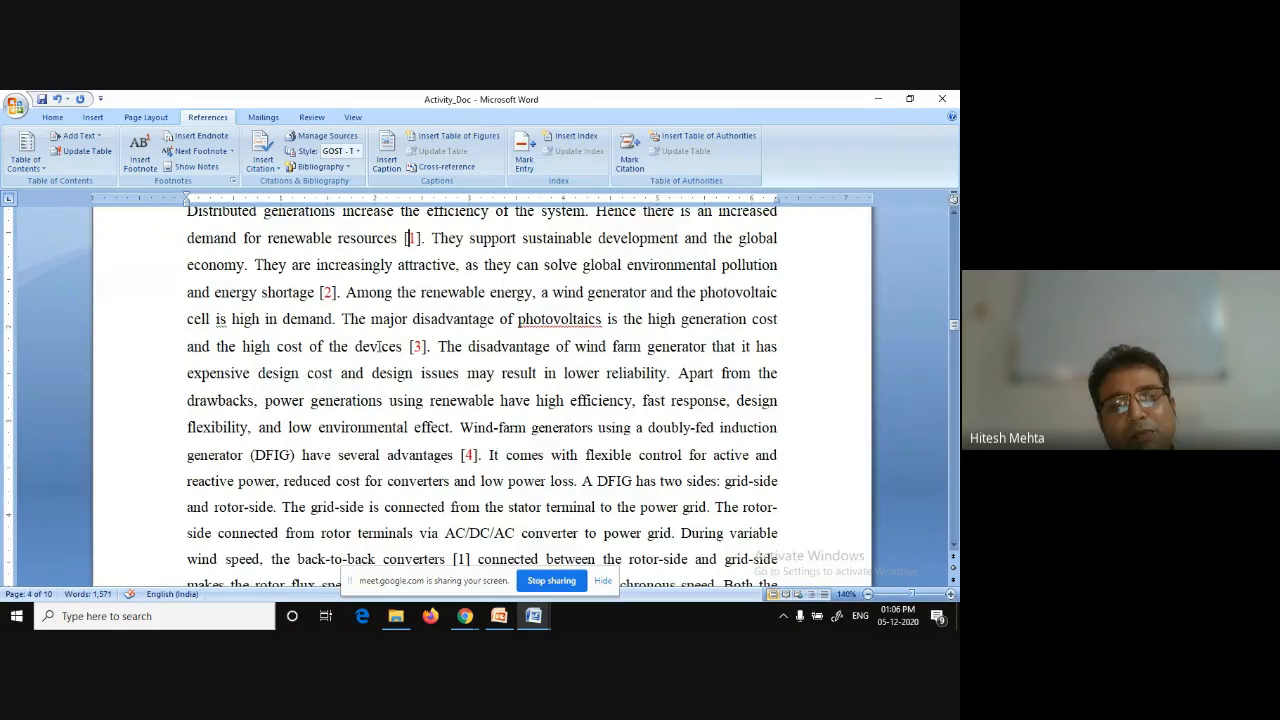
{"action": "scroll", "coordinate": [378, 346], "scroll_direction": "down", "scroll_amount": 1}
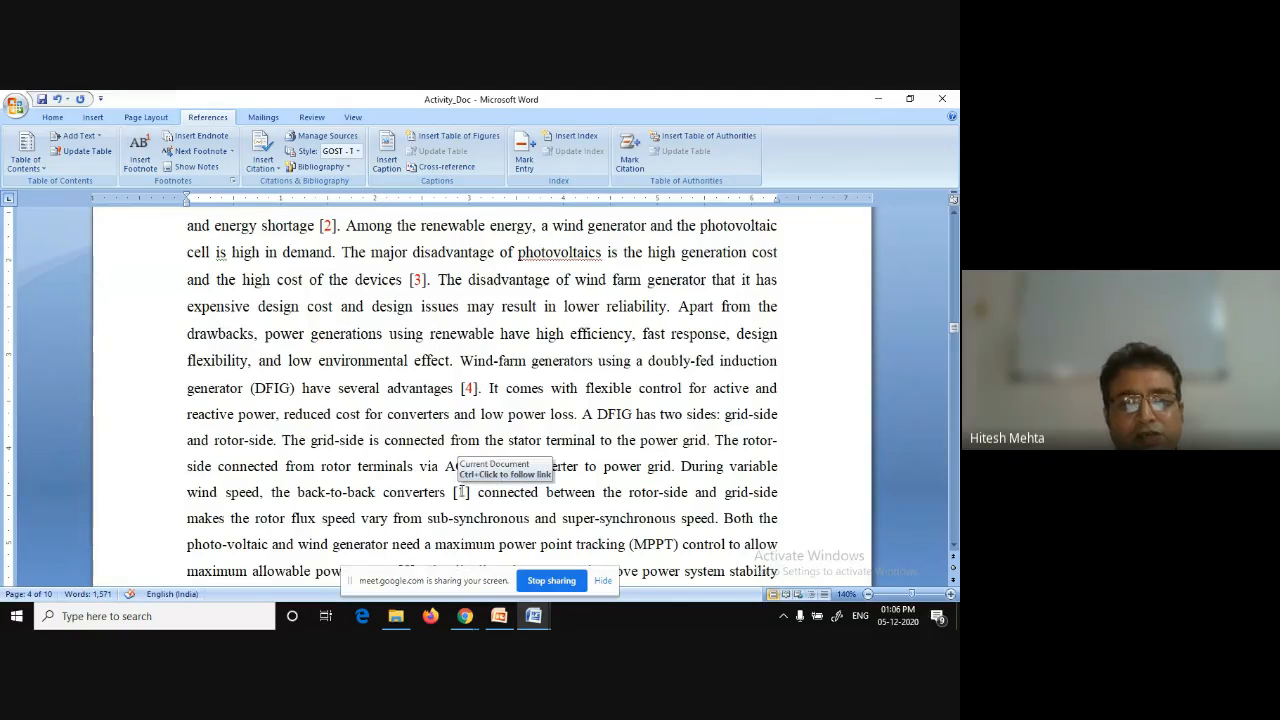
Update the cross-reference field after 'back-to-back converters' so it matches the renumbered endnote.
{"action": "right_click", "coordinate": [461, 492]}
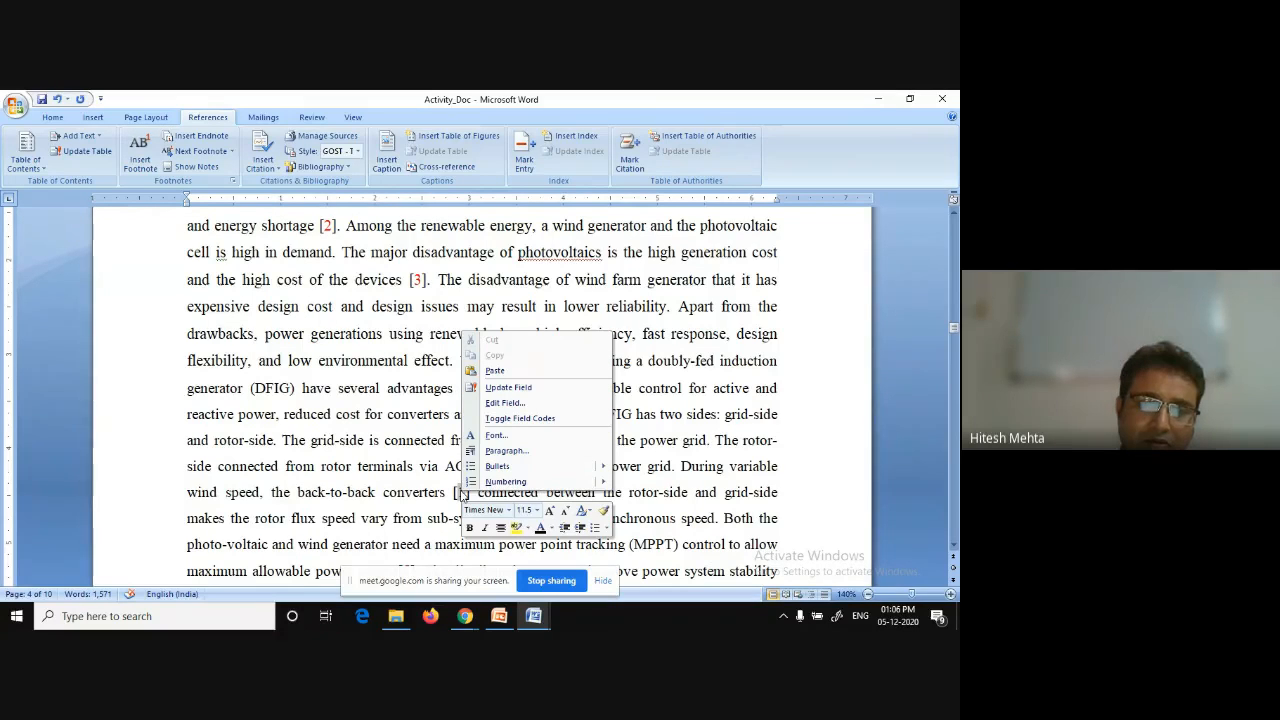
{"action": "left_click", "coordinate": [540, 390]}
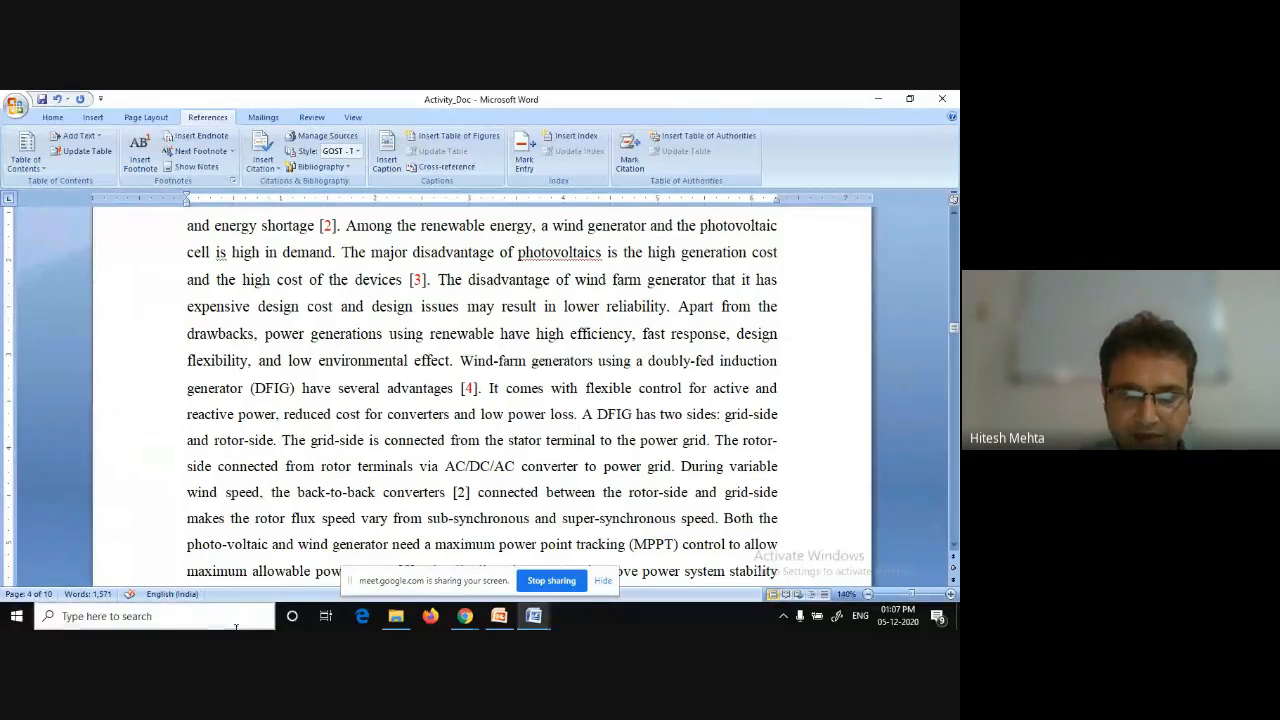
{"action": "left_click", "coordinate": [466, 617]}
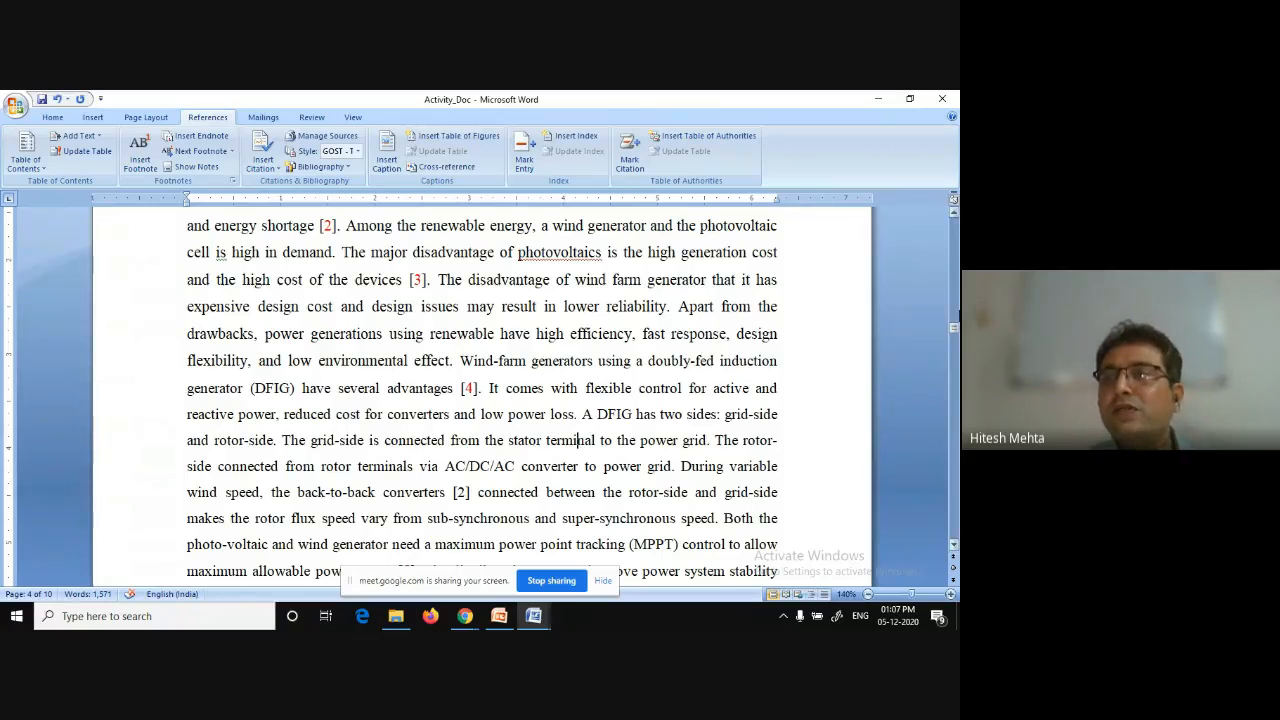
Insert a blank paragraph above the ABSTRACT heading and place the cursor on it.
{"action": "left_click_drag", "start_coordinate": [953, 328], "coordinate": [953, 215]}
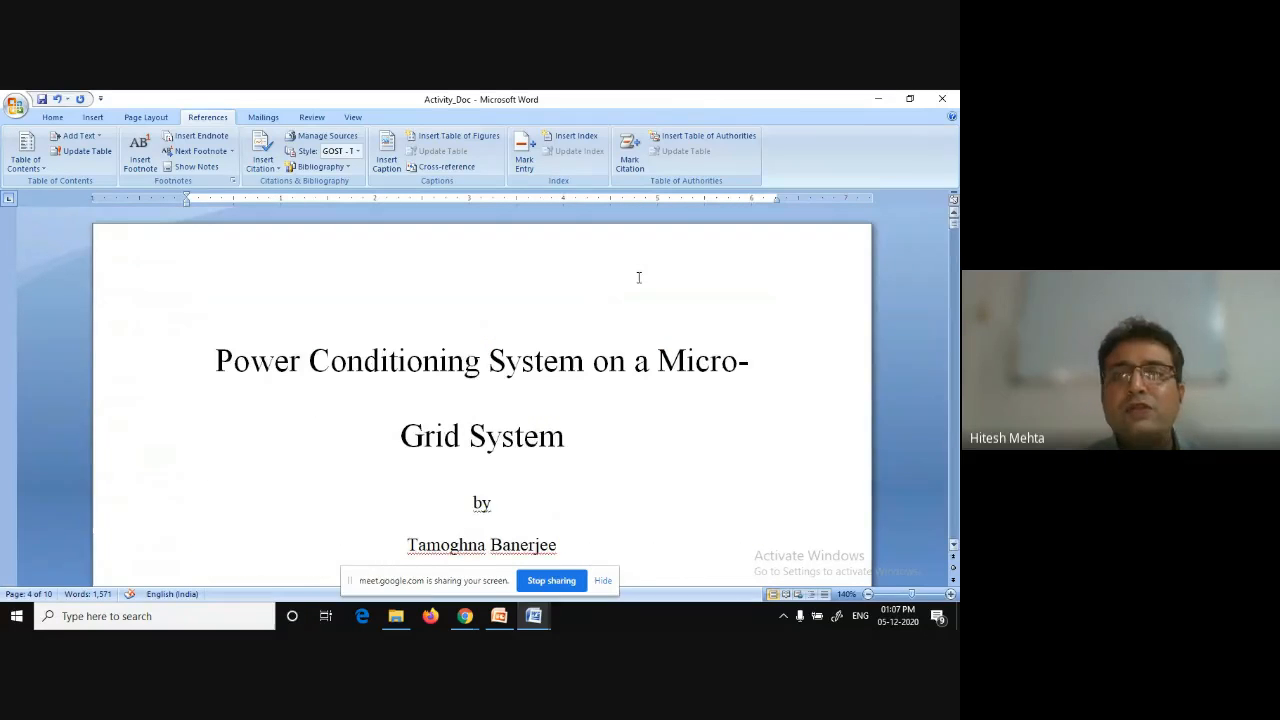
{"action": "left_click", "coordinate": [559, 324]}
{"action": "scroll", "coordinate": [559, 324], "scroll_direction": "down", "scroll_amount": 2}
{"action": "scroll", "coordinate": [559, 324], "scroll_direction": "down", "scroll_amount": 20}
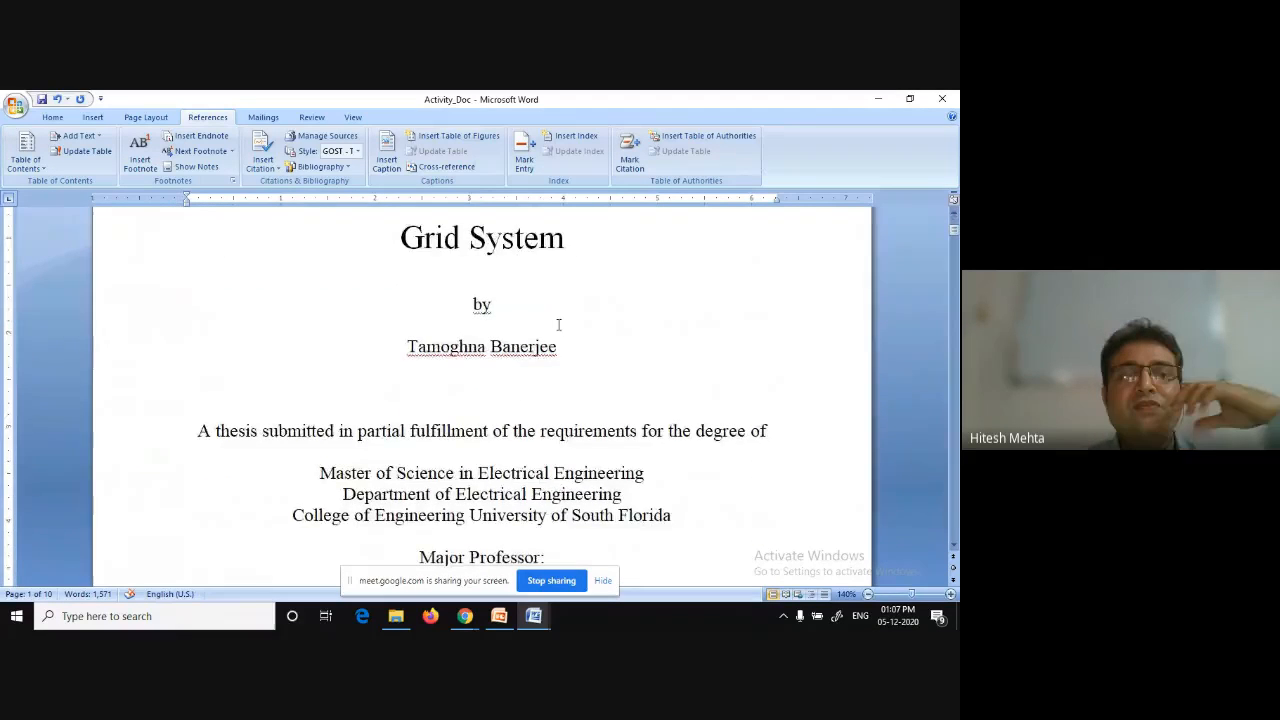
{"action": "scroll", "coordinate": [559, 324], "scroll_direction": "down", "scroll_amount": 4}
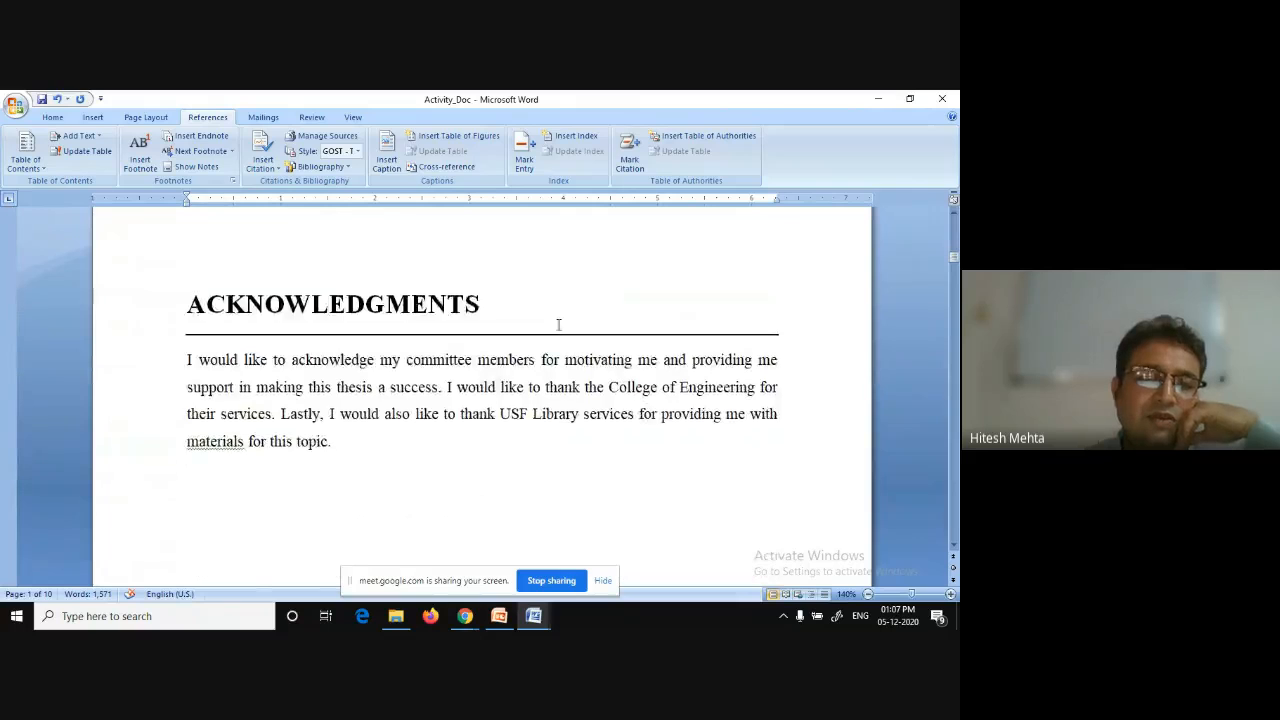
{"action": "scroll", "coordinate": [431, 366], "scroll_direction": "up", "scroll_amount": 3}
{"action": "scroll", "coordinate": [431, 366], "scroll_direction": "down", "scroll_amount": 3}
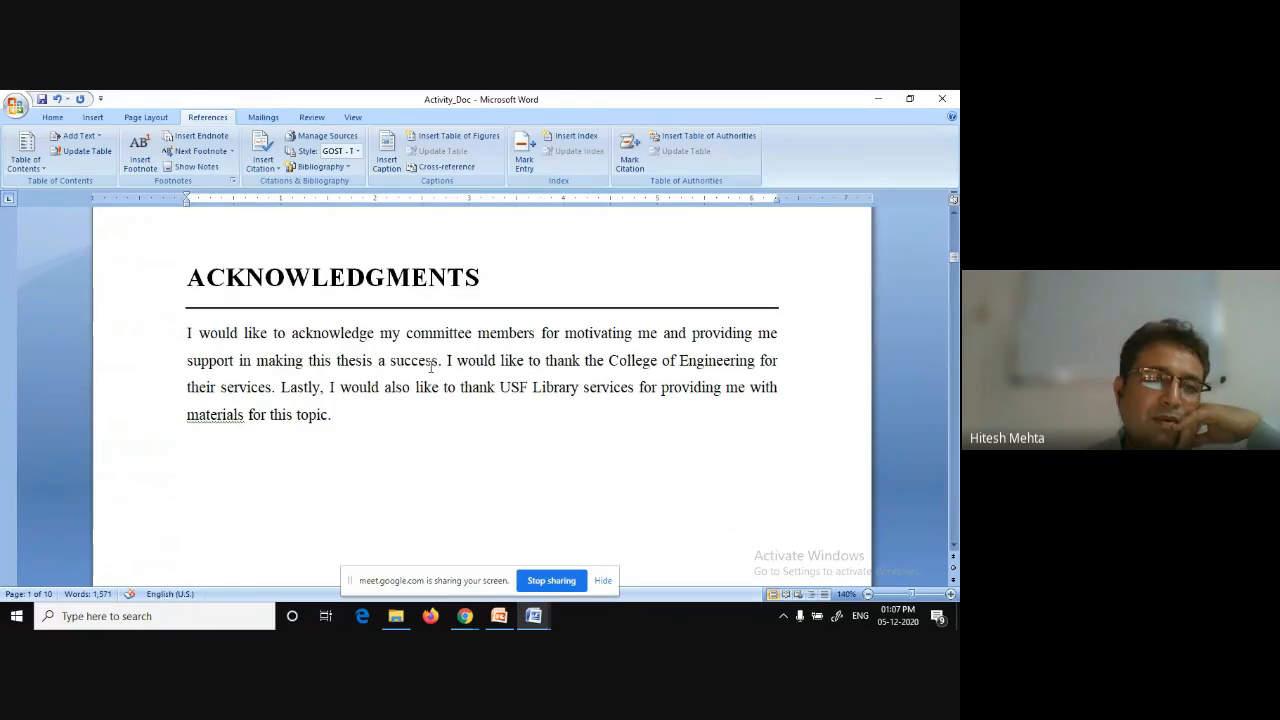
{"action": "scroll", "coordinate": [431, 366], "scroll_direction": "down", "scroll_amount": 5}
{"action": "scroll", "coordinate": [431, 367], "scroll_direction": "down", "scroll_amount": 3}
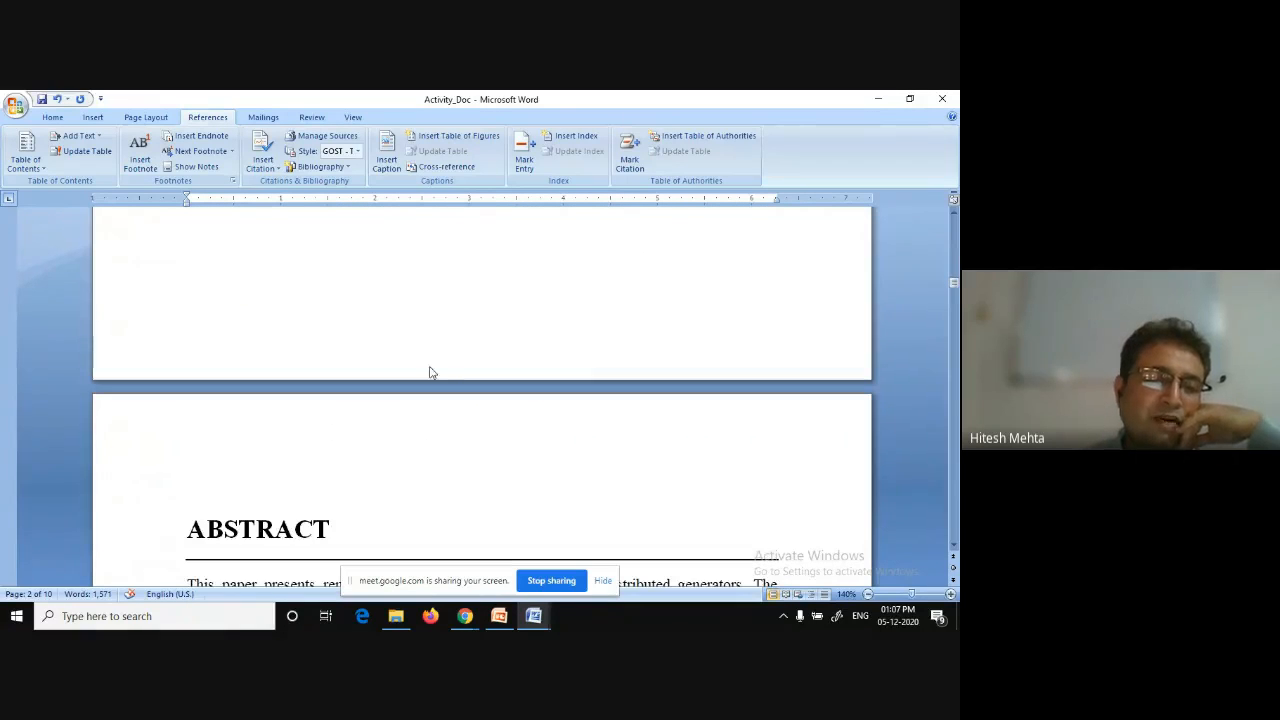
{"action": "left_click", "coordinate": [247, 444]}
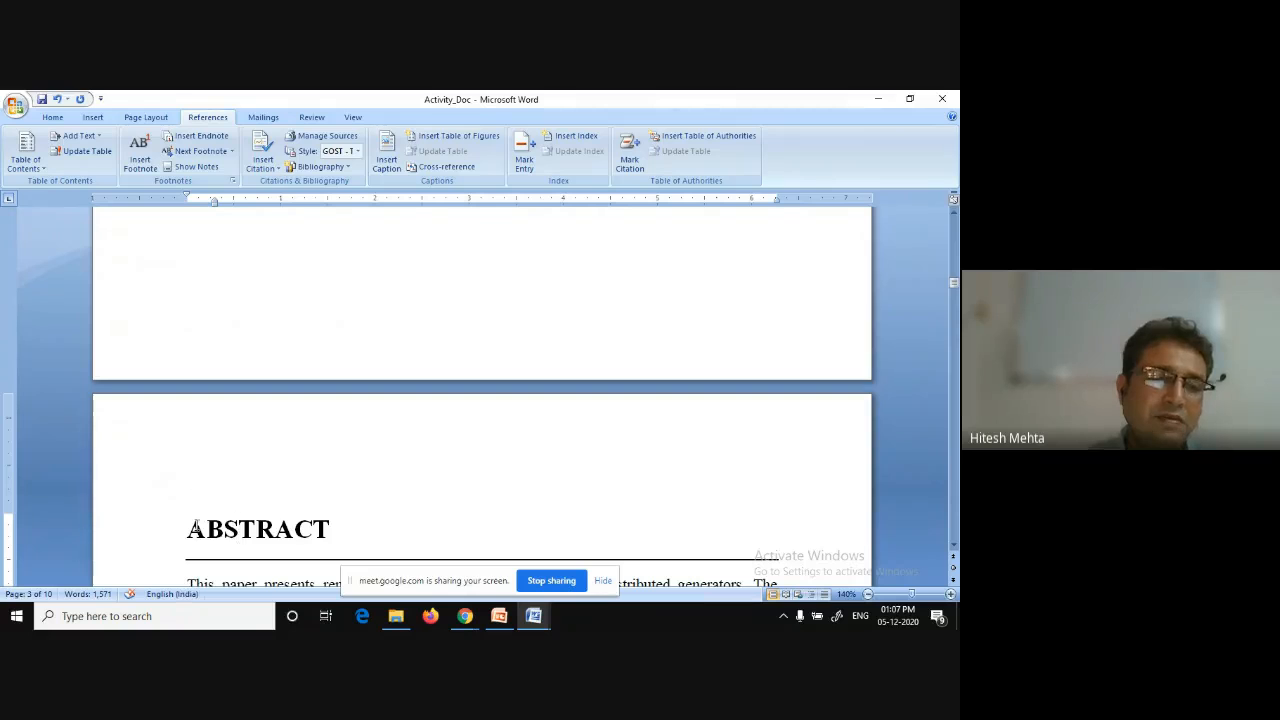
{"action": "key", "text": "Return"}
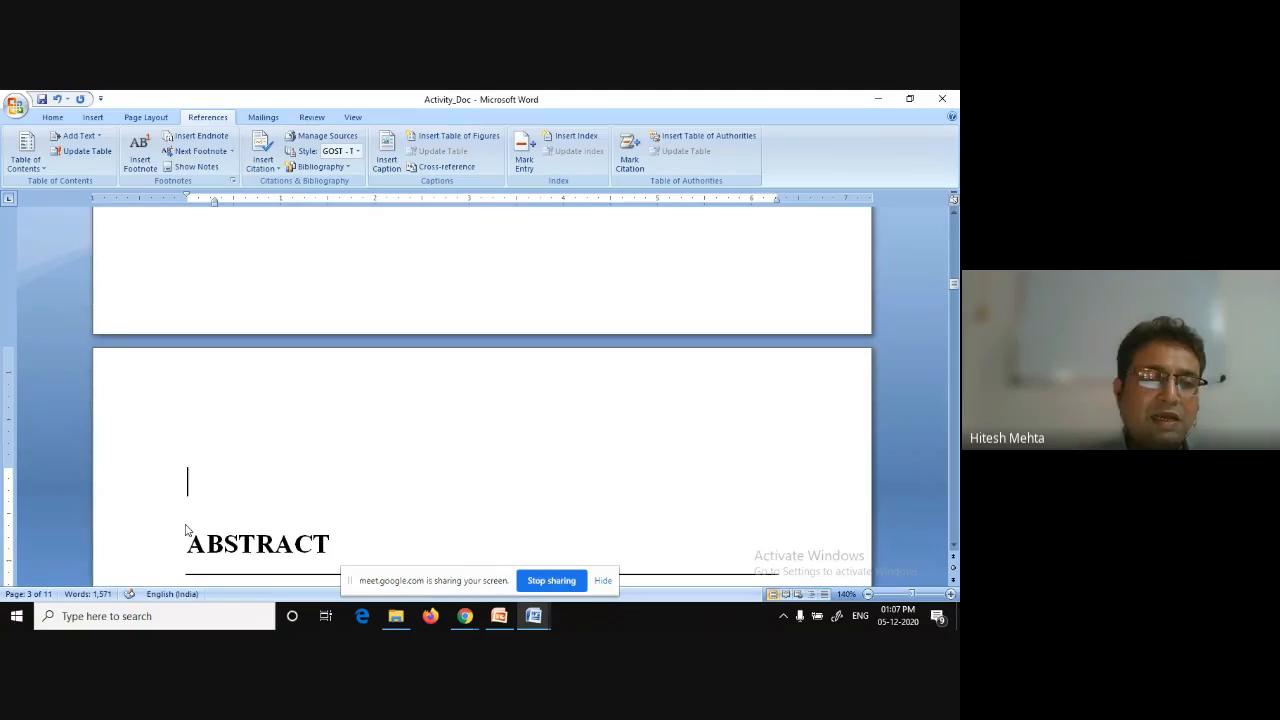
{"action": "key", "text": "Up"}
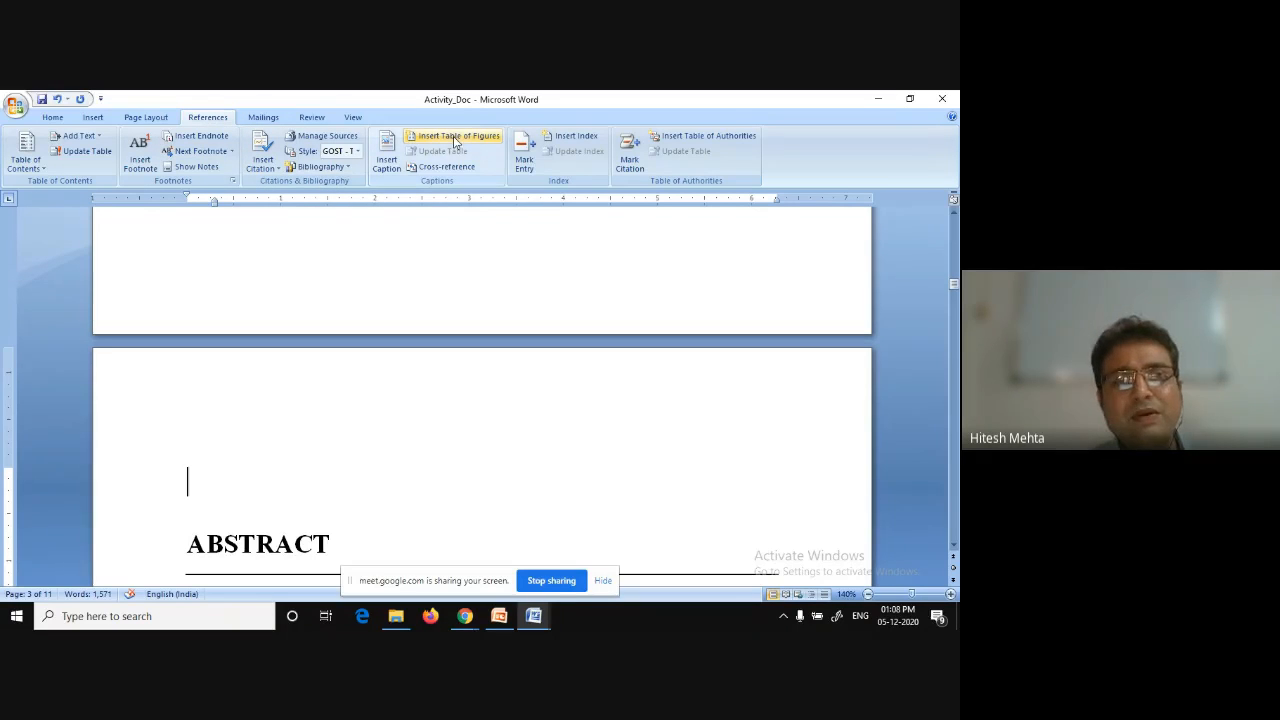
Insert an Automatic Table 1 table of contents at the blank line above the Abstract.
{"action": "left_click", "coordinate": [58, 118]}
{"action": "left_click", "coordinate": [220, 118]}
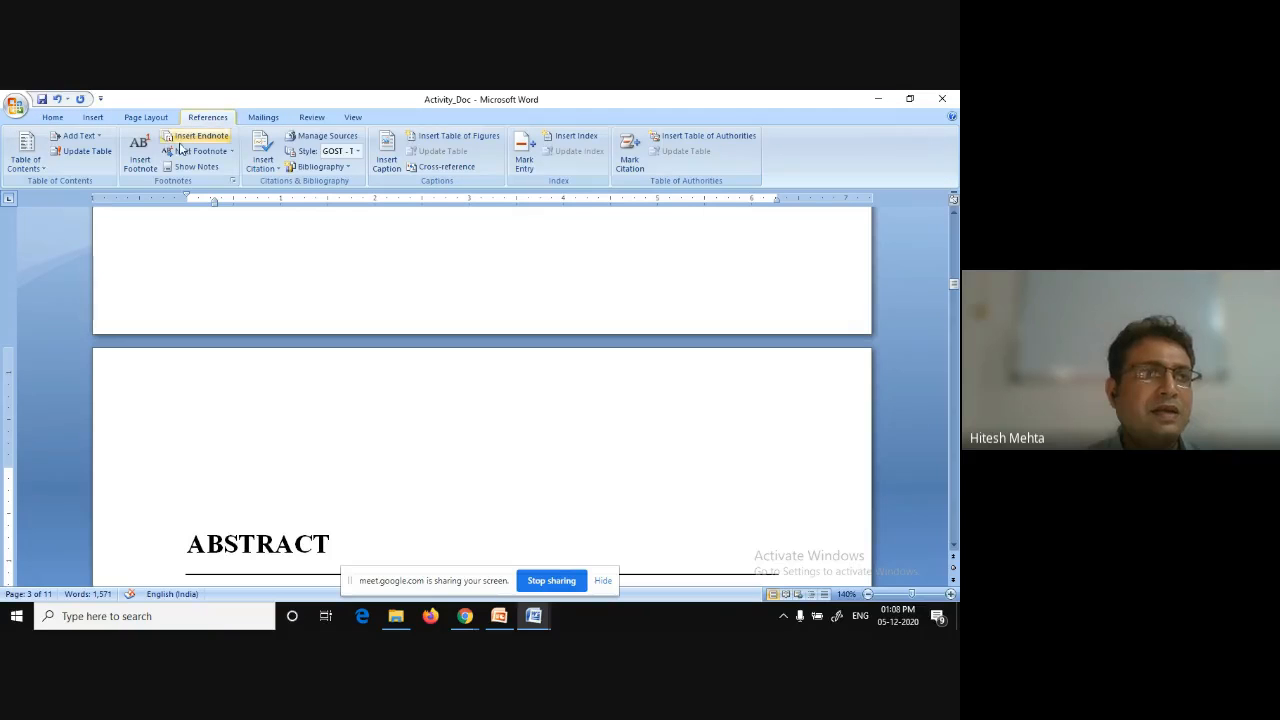
{"action": "left_click", "coordinate": [44, 172]}
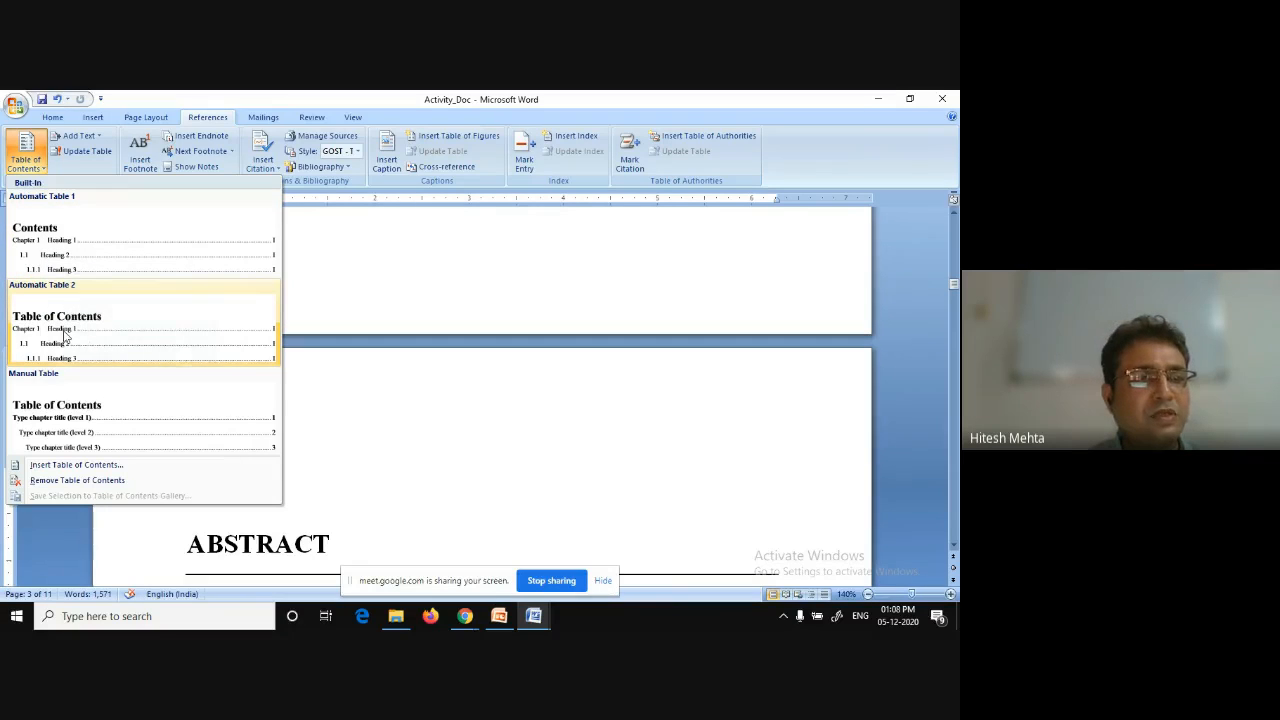
{"action": "left_click", "coordinate": [47, 258]}
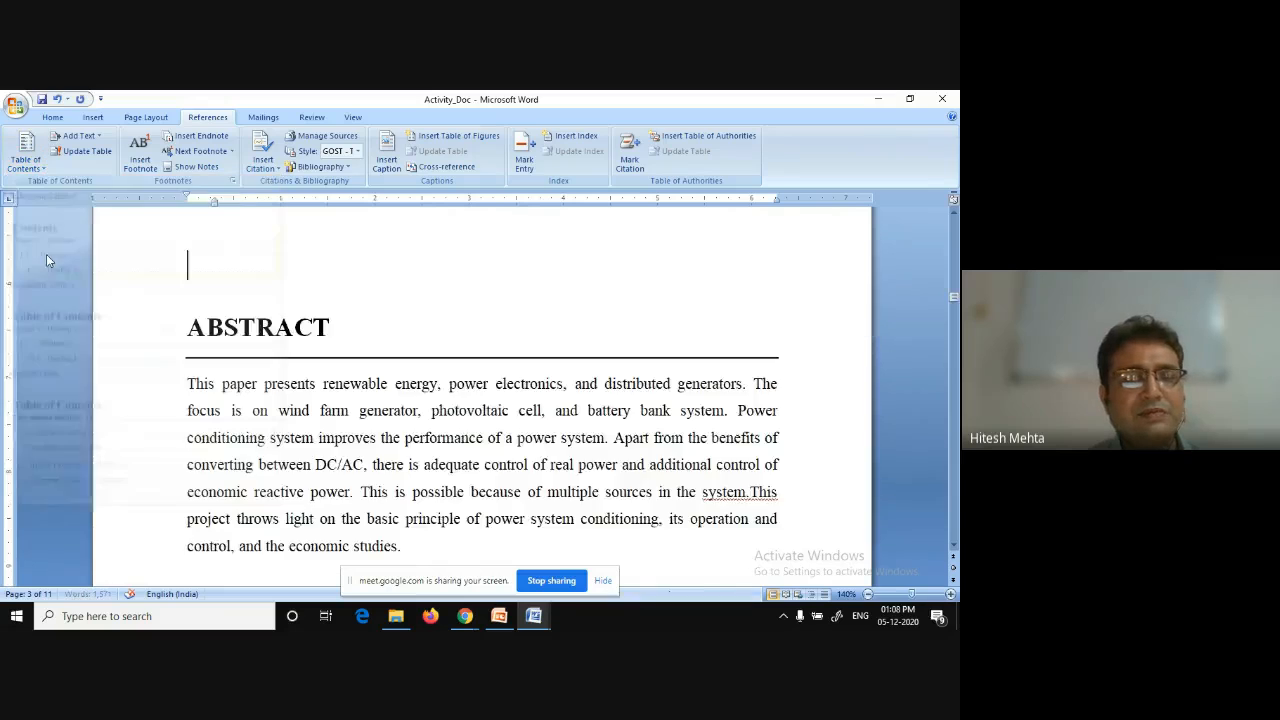
Scroll through the new table of contents to review its entries and page numbers.
{"action": "scroll", "coordinate": [291, 398], "scroll_direction": "up", "scroll_amount": 6}
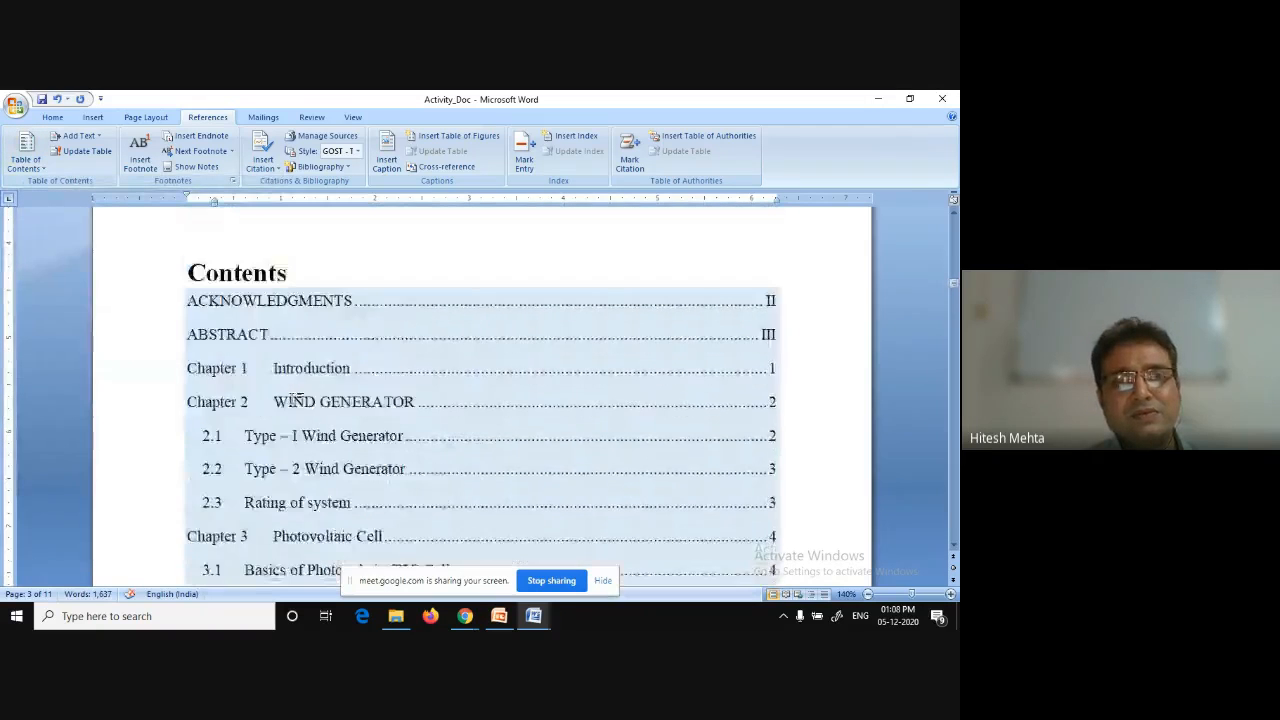
{"action": "scroll", "coordinate": [293, 398], "scroll_direction": "down", "scroll_amount": 2}
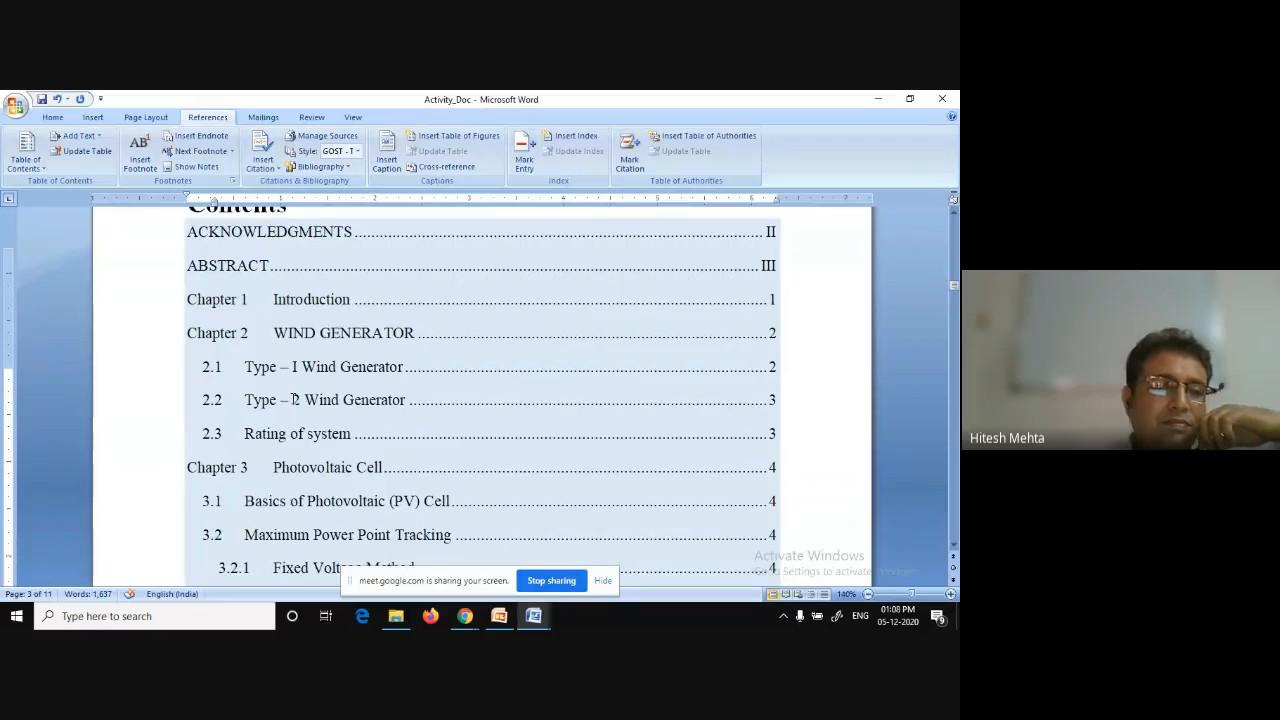
{"action": "scroll", "coordinate": [293, 399], "scroll_direction": "down", "scroll_amount": 3}
{"action": "scroll", "coordinate": [293, 399], "scroll_direction": "down", "scroll_amount": 2}
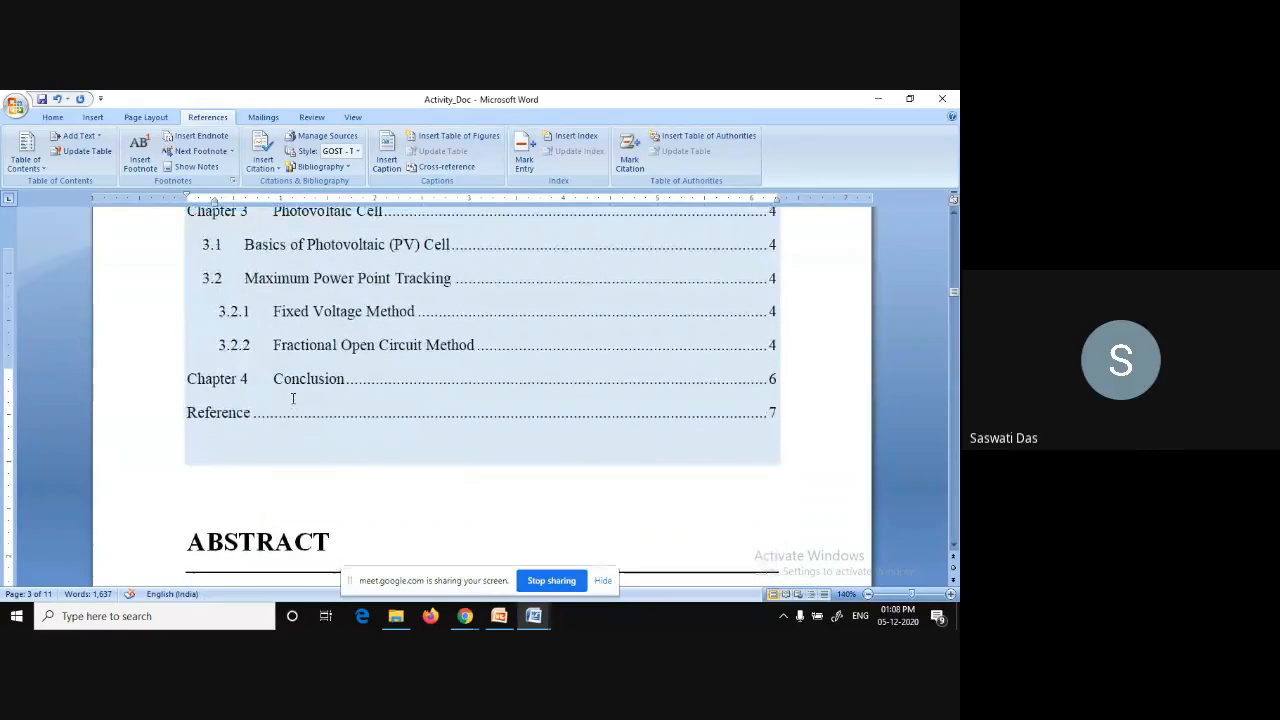
{"action": "scroll", "coordinate": [293, 399], "scroll_direction": "up", "scroll_amount": 1}
{"action": "scroll", "coordinate": [293, 399], "scroll_direction": "up", "scroll_amount": 1}
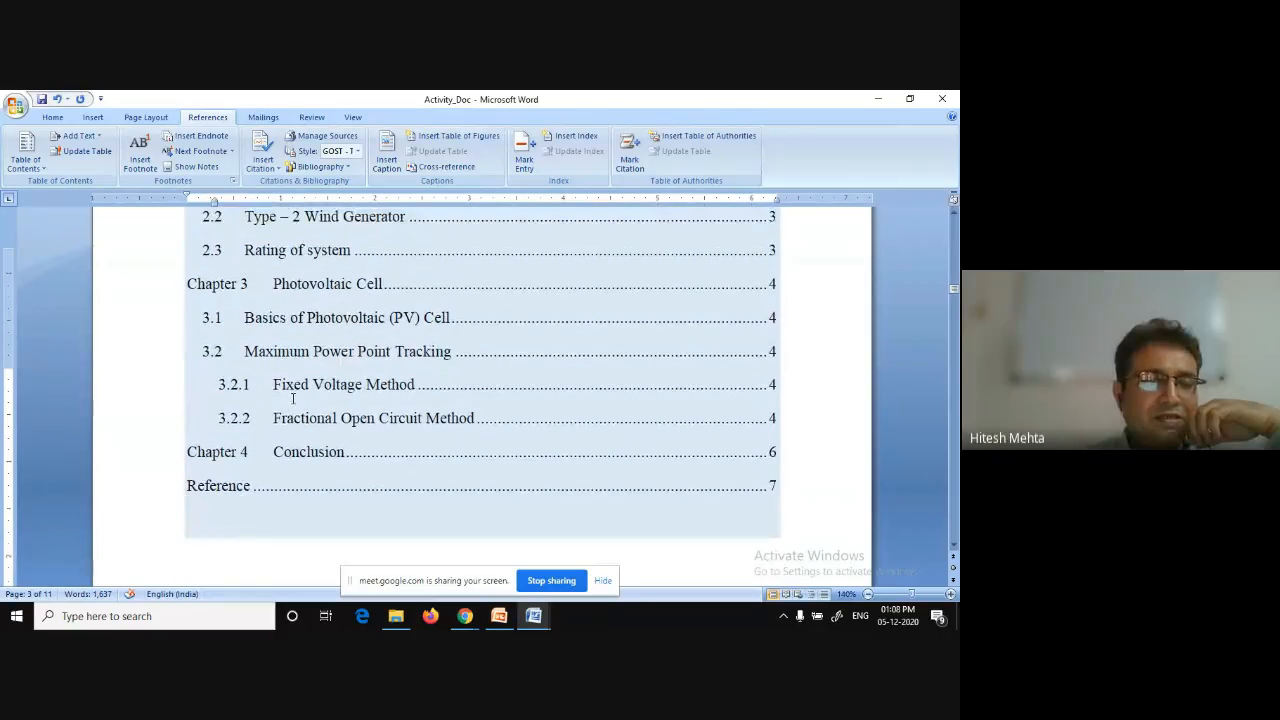
{"action": "scroll", "coordinate": [293, 399], "scroll_direction": "down", "scroll_amount": 1}
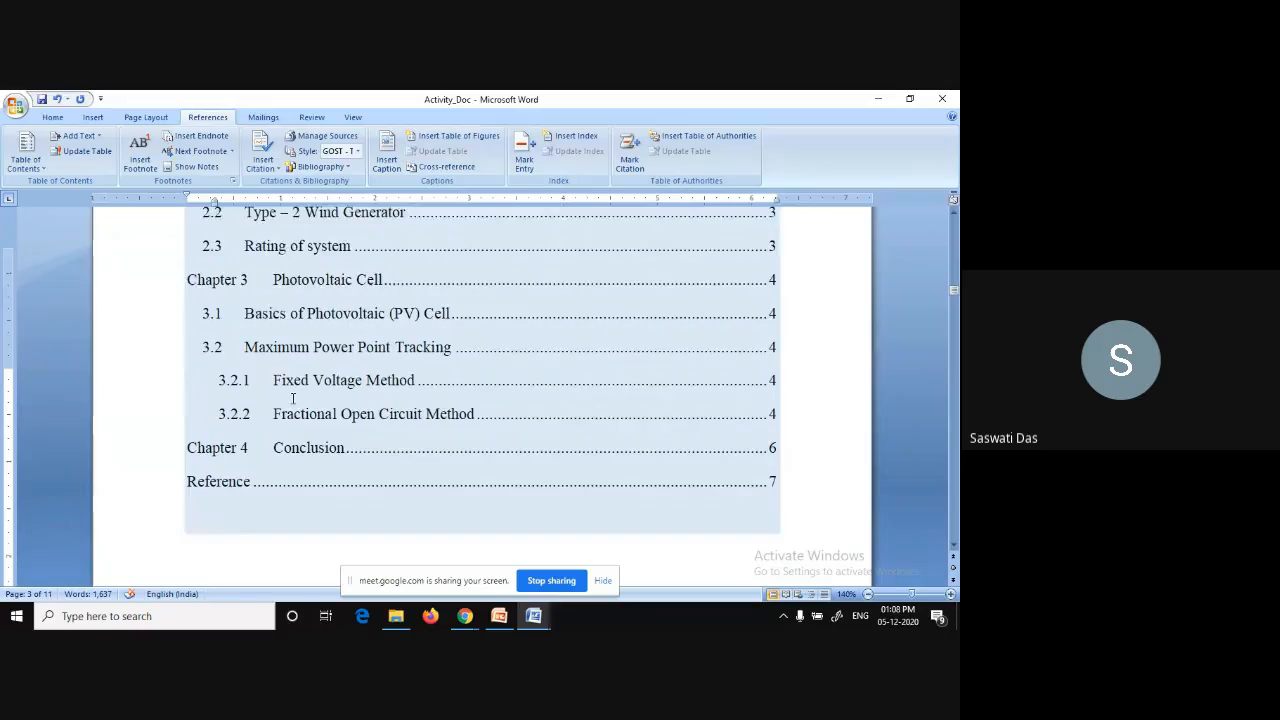
{"action": "scroll", "coordinate": [293, 399], "scroll_direction": "up", "scroll_amount": 1}
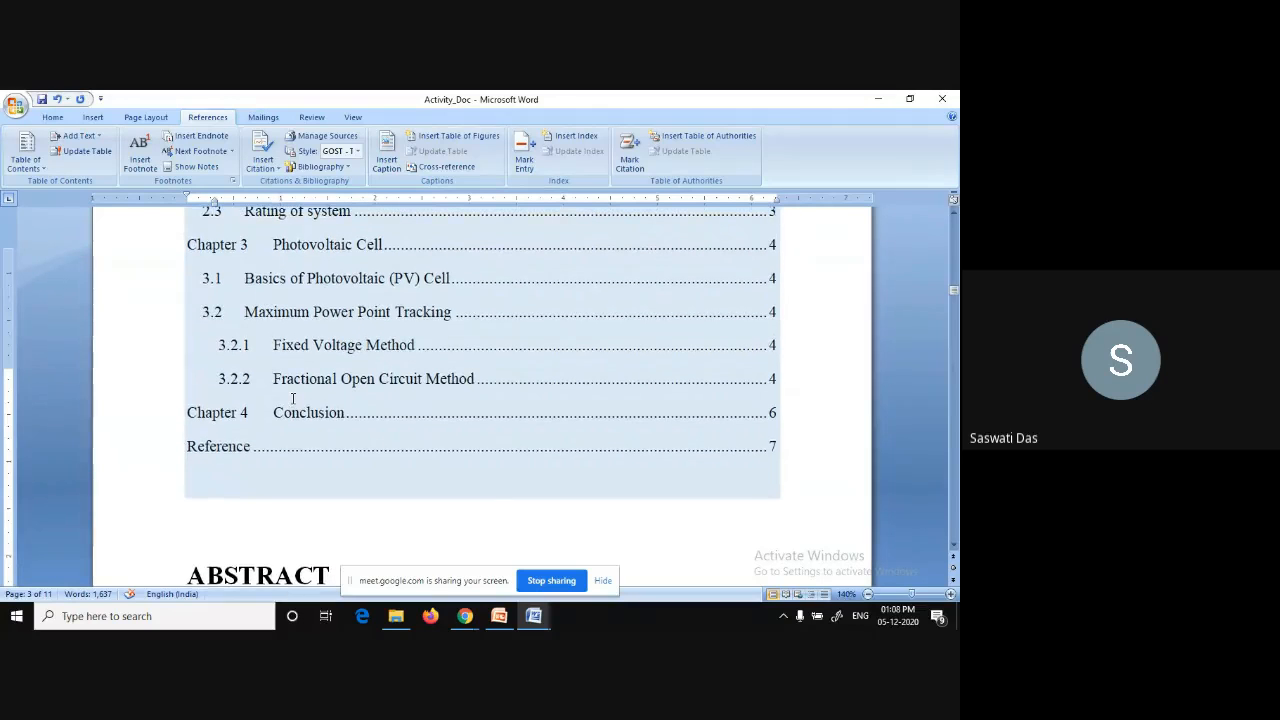
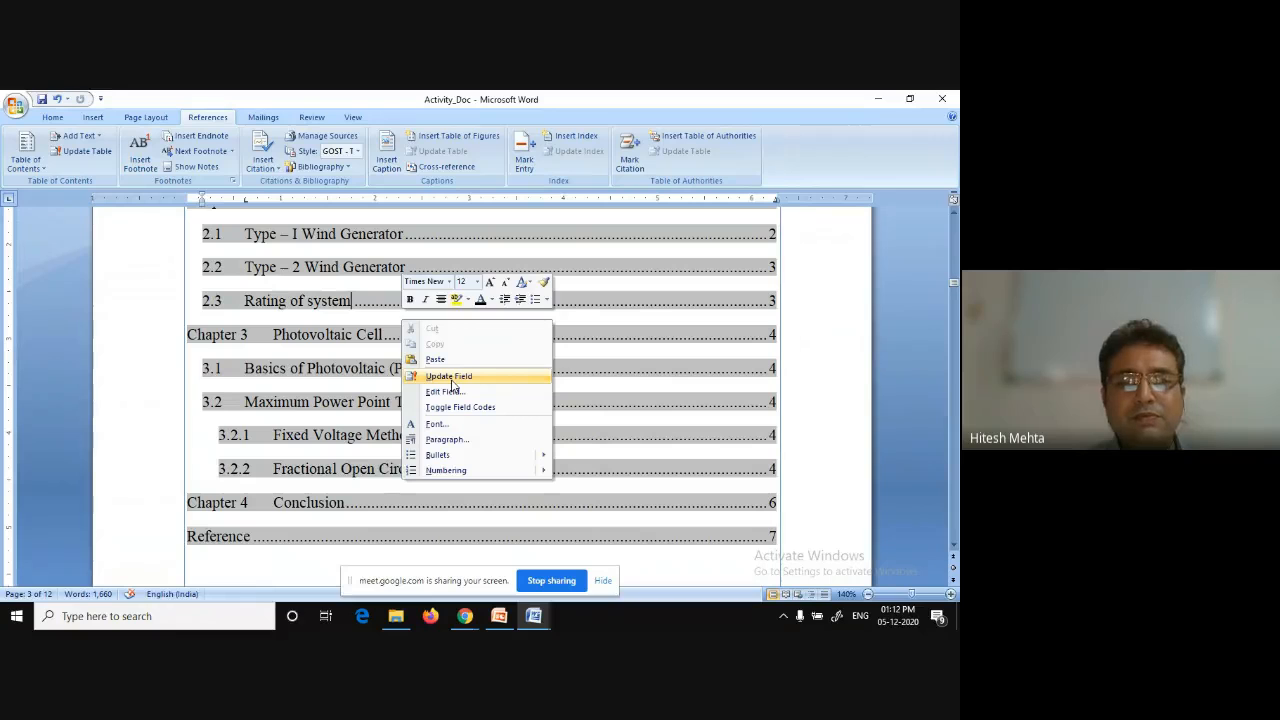
Update the entire table of contents.
{"action": "left_click", "coordinate": [450, 377]}
{"action": "left_click", "coordinate": [445, 351]}
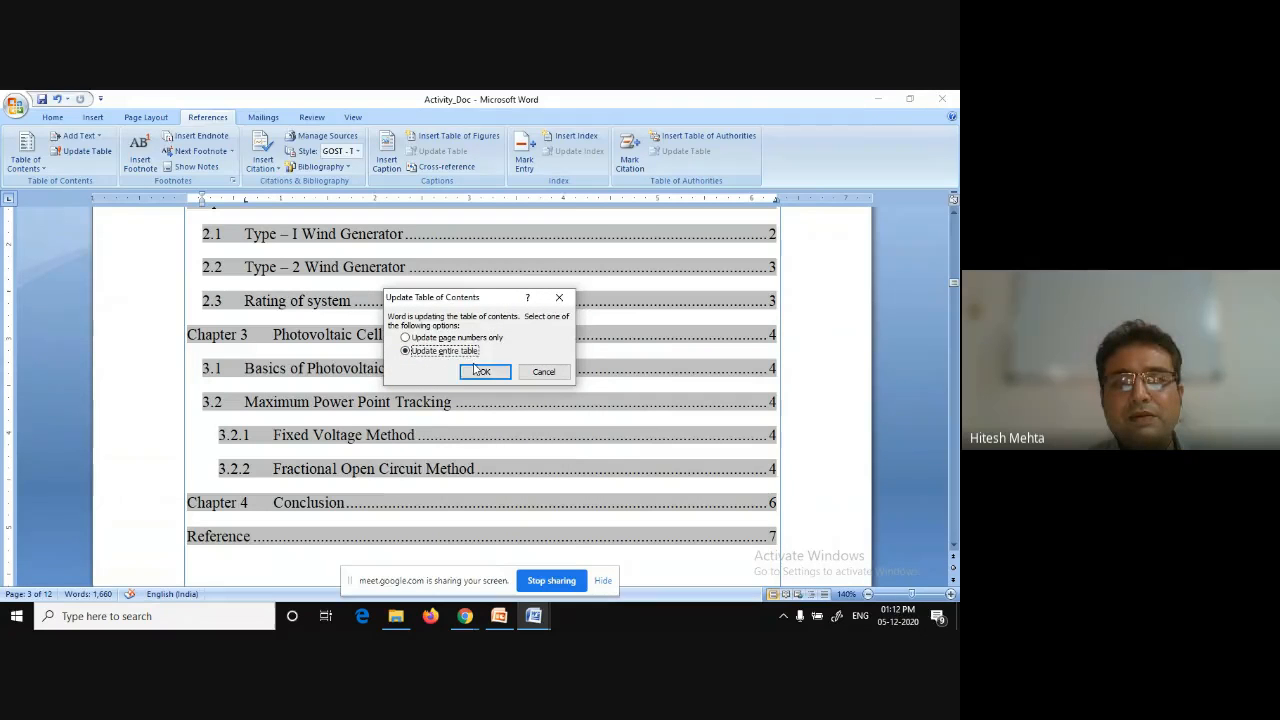
{"action": "left_click", "coordinate": [484, 372]}
{"action": "scroll", "coordinate": [603, 392], "scroll_direction": "down", "scroll_amount": 4}
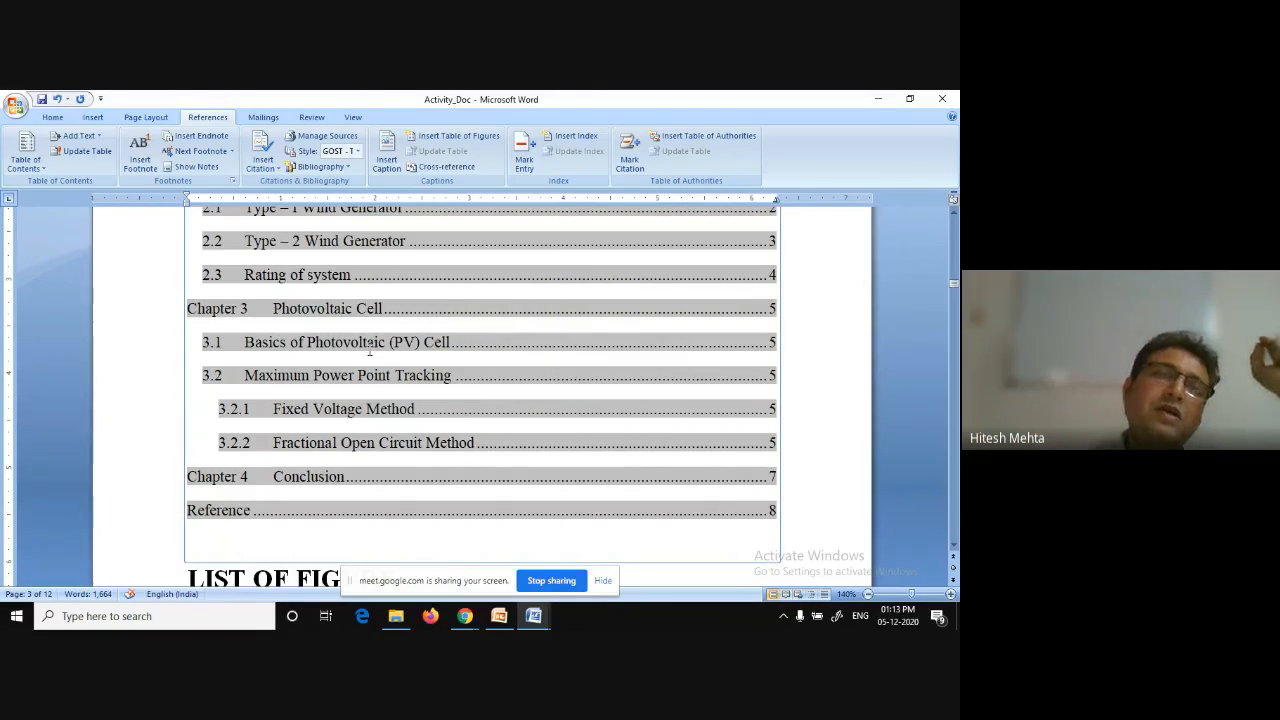
Open the Styles pane and locate the TOC 1 style in the style list, then close the pane.
{"action": "left_click", "coordinate": [52, 117]}
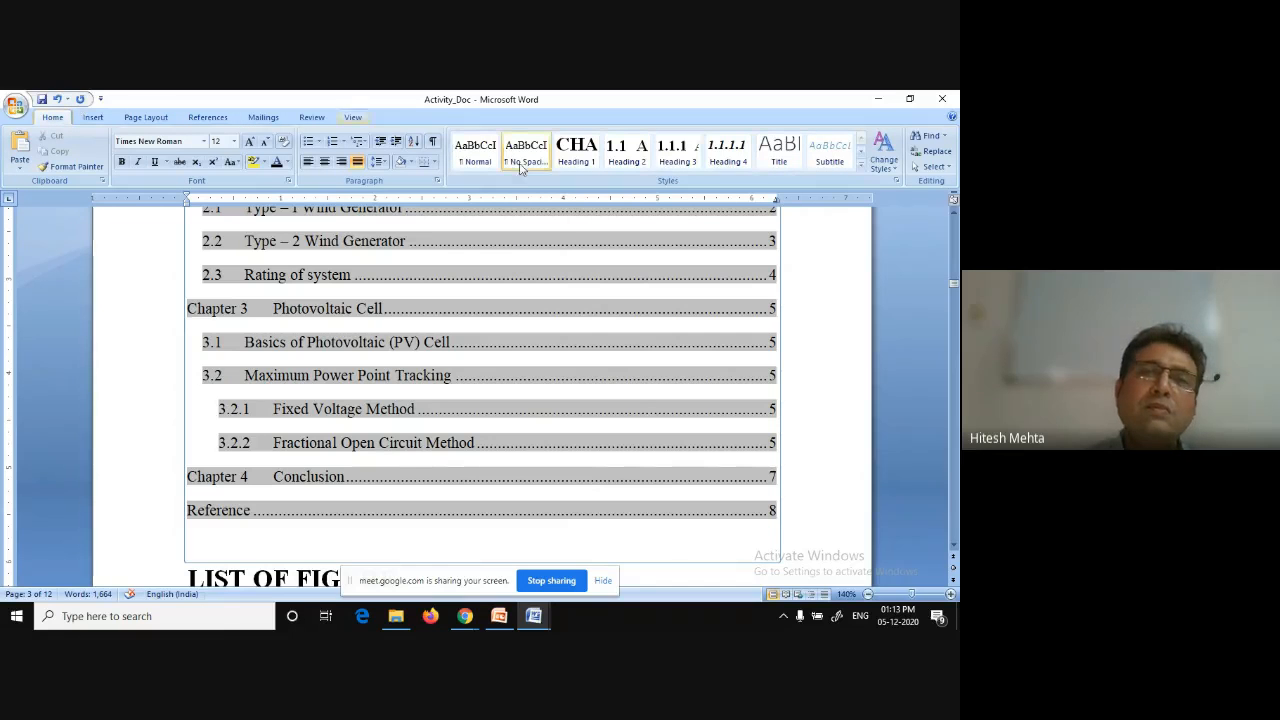
{"action": "left_click", "coordinate": [897, 181]}
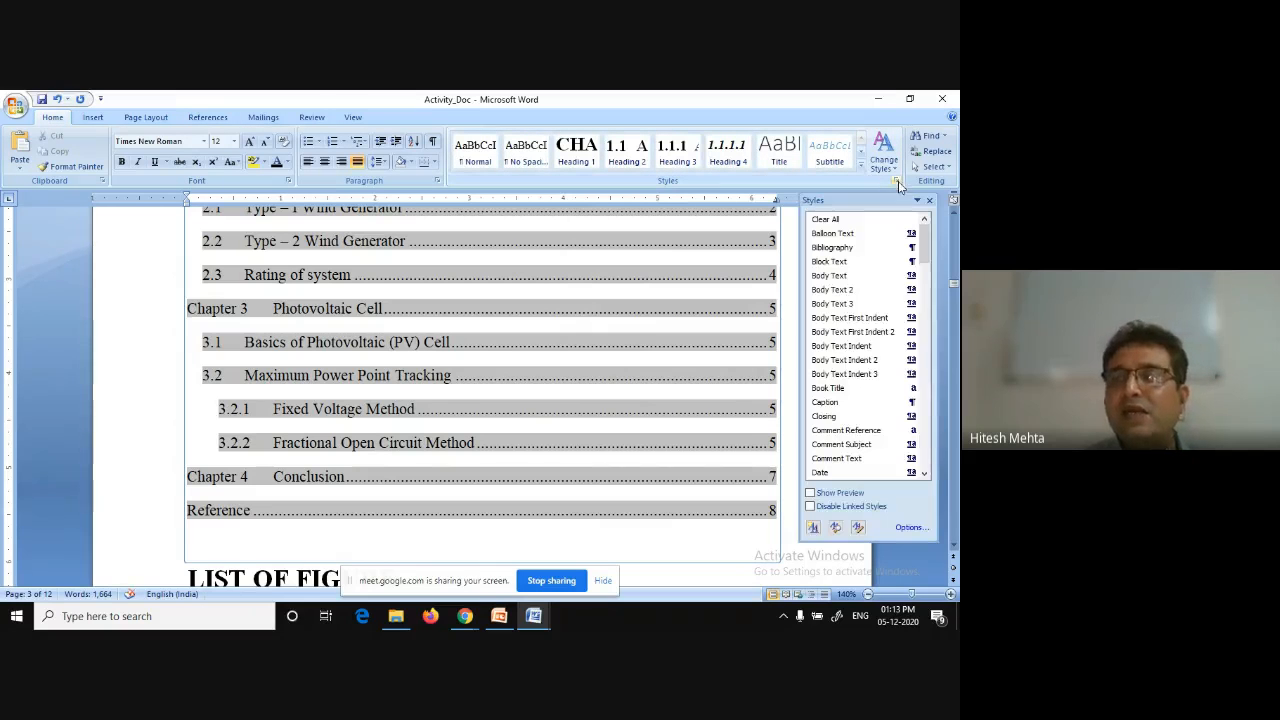
{"action": "left_click_drag", "start_coordinate": [927, 248], "coordinate": [933, 460]}
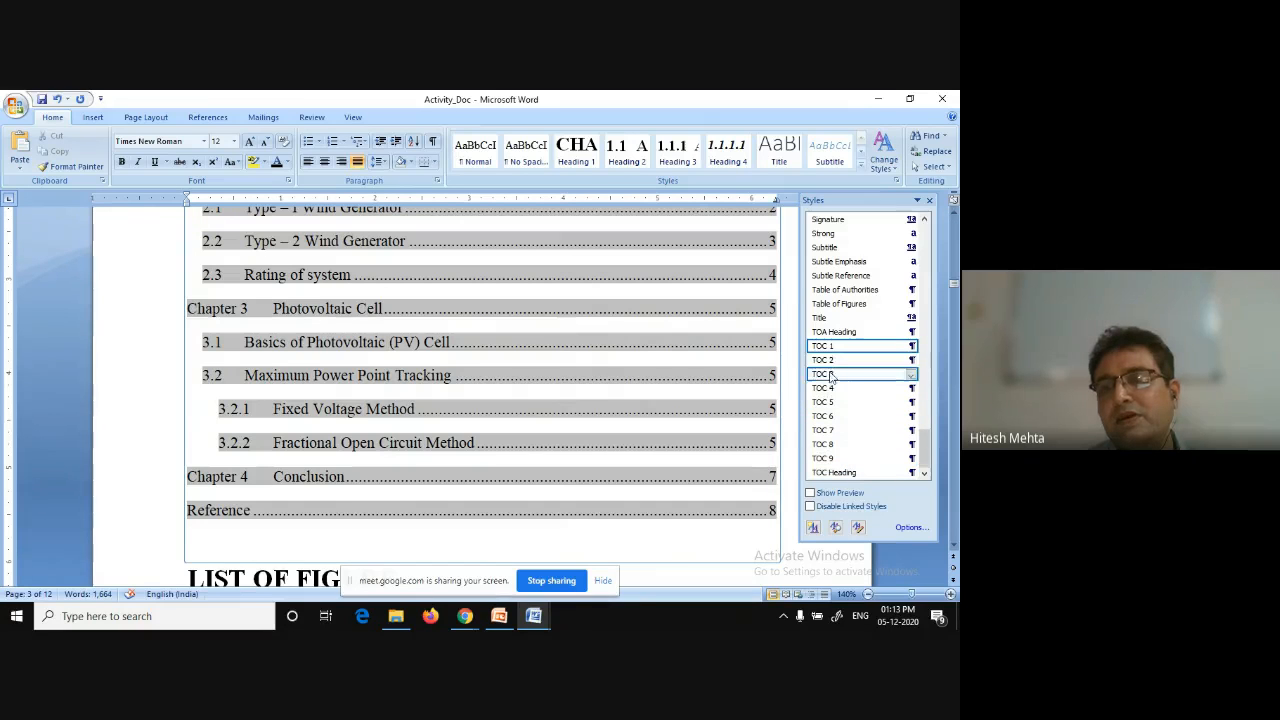
{"action": "left_click", "coordinate": [931, 202]}
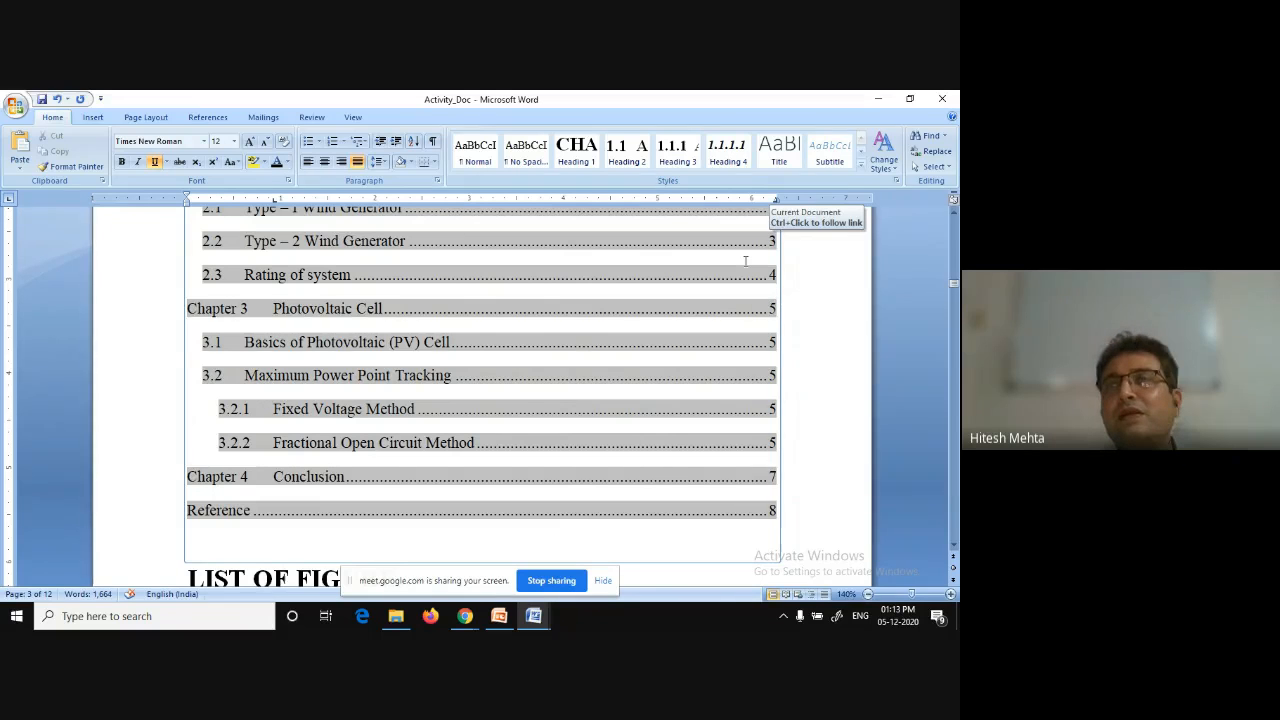
Create a new blank document.
{"action": "left_click", "coordinate": [14, 105]}
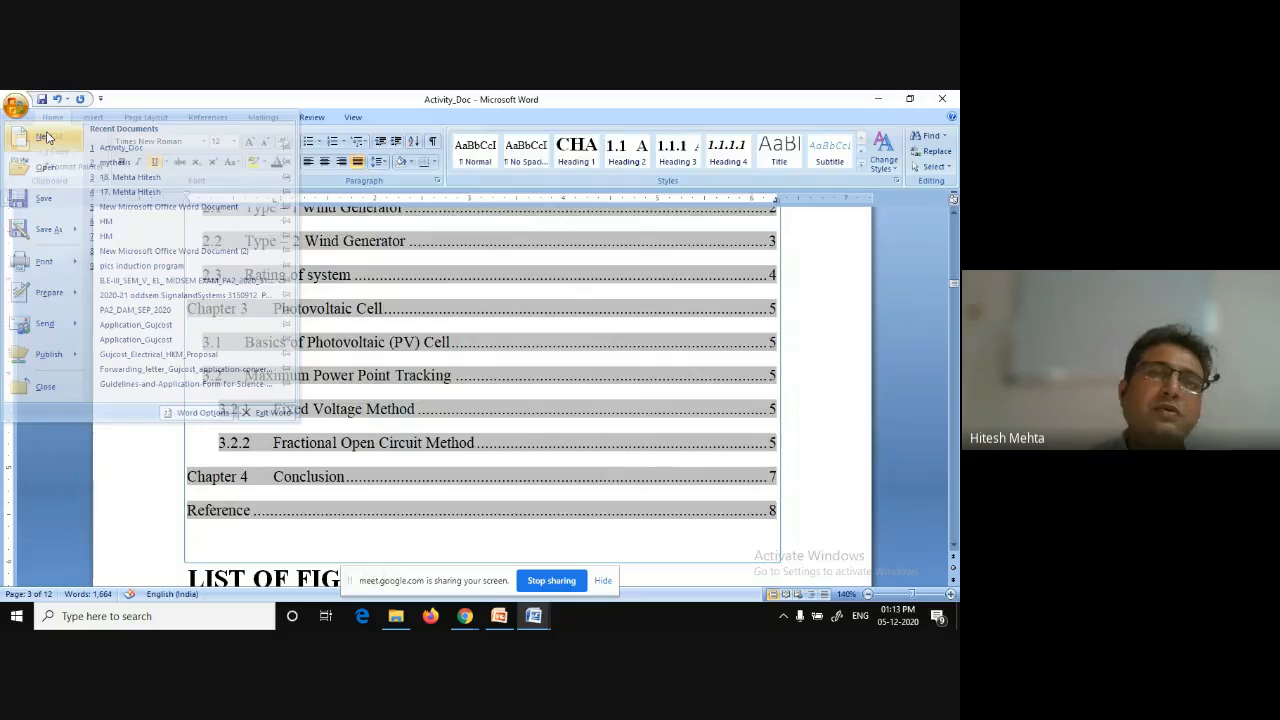
{"action": "left_click", "coordinate": [46, 136]}
{"action": "double_click", "coordinate": [283, 258]}
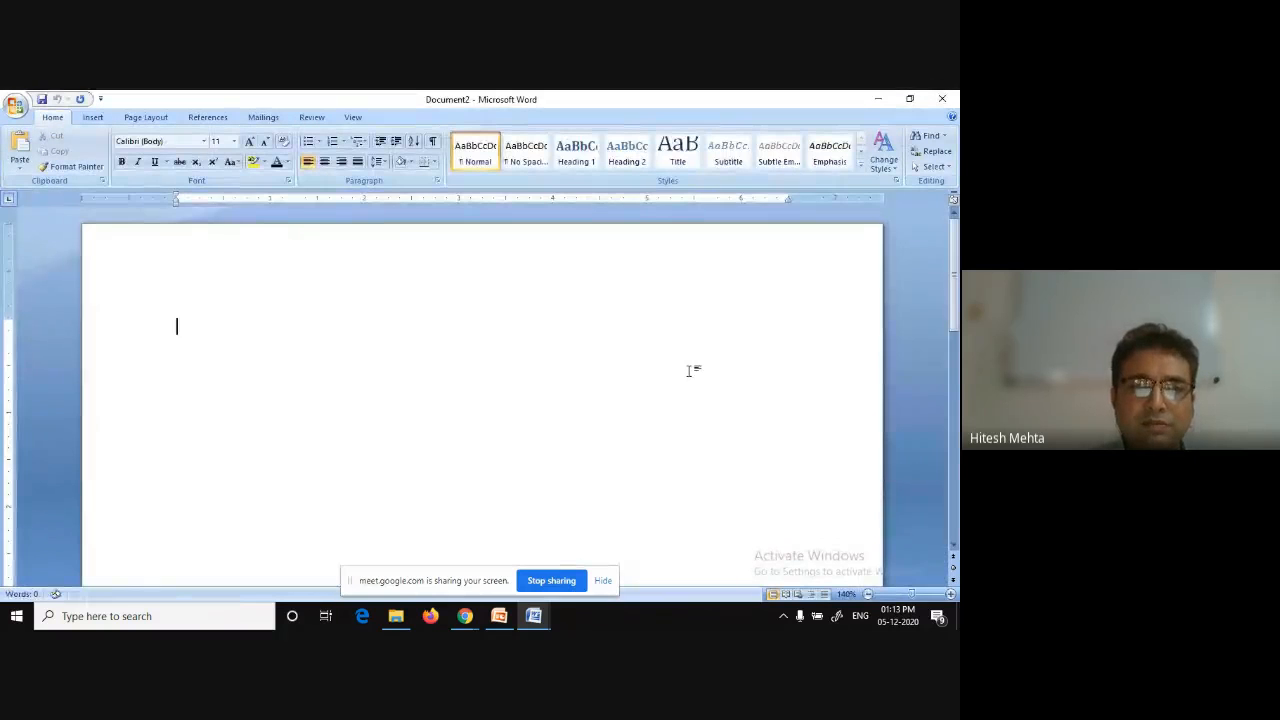
Add empty paragraphs so the new document extends to ten pages.
{"action": "scroll", "coordinate": [689, 377], "scroll_direction": "down", "scroll_amount": 10}
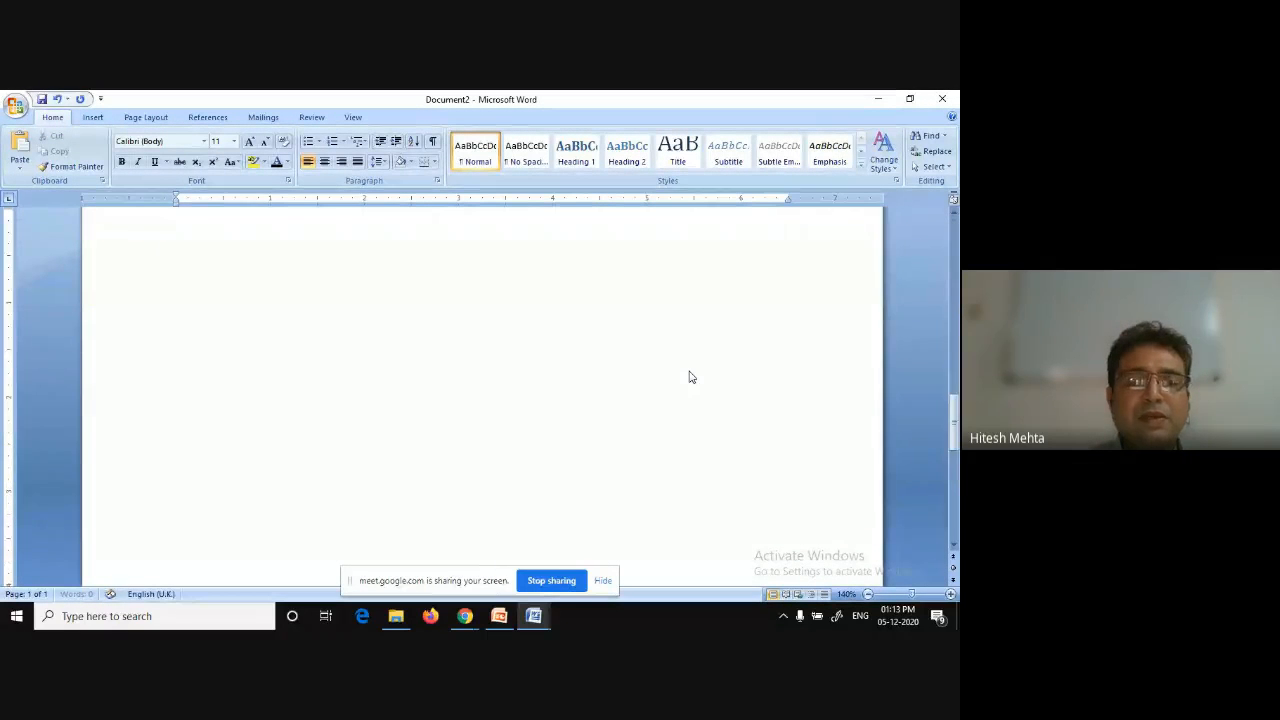
{"action": "scroll", "coordinate": [689, 377], "scroll_direction": "down", "scroll_amount": 15}
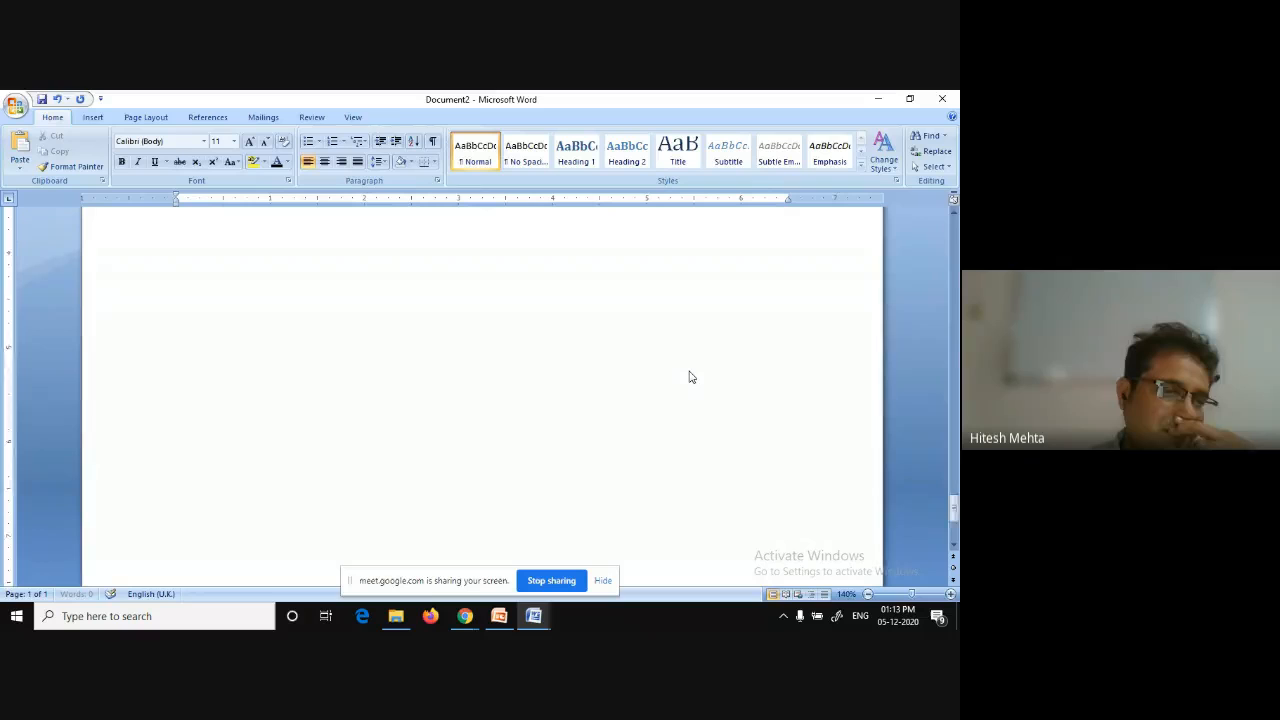
{"action": "scroll", "coordinate": [689, 377], "scroll_direction": "down", "scroll_amount": 5}
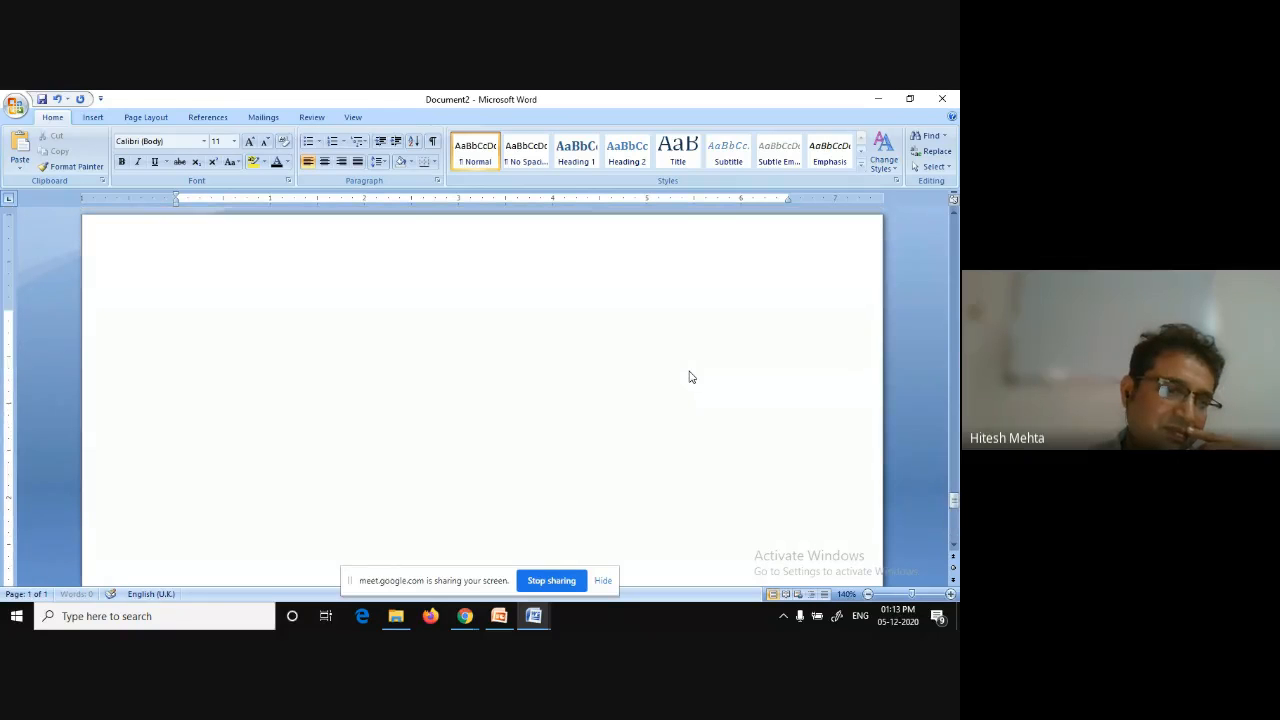
{"action": "scroll", "coordinate": [689, 377], "scroll_direction": "down", "scroll_amount": 10}
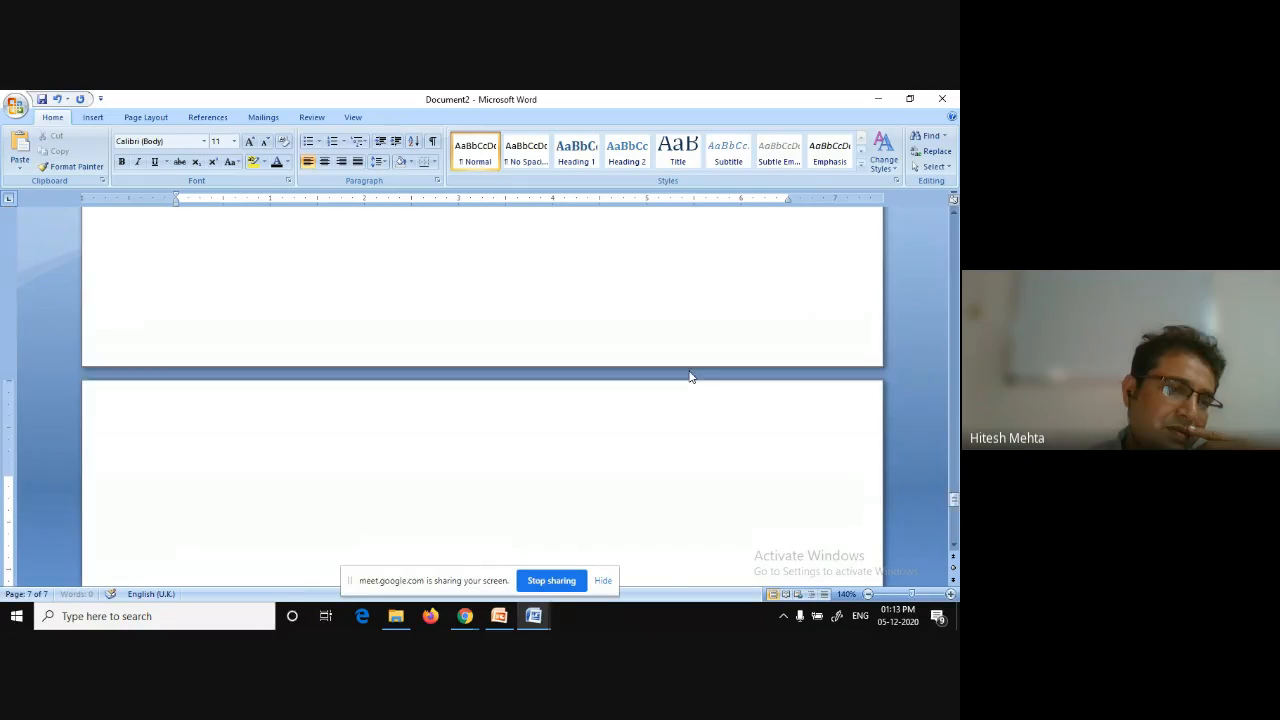
{"action": "scroll", "coordinate": [689, 377], "scroll_direction": "down", "scroll_amount": 5}
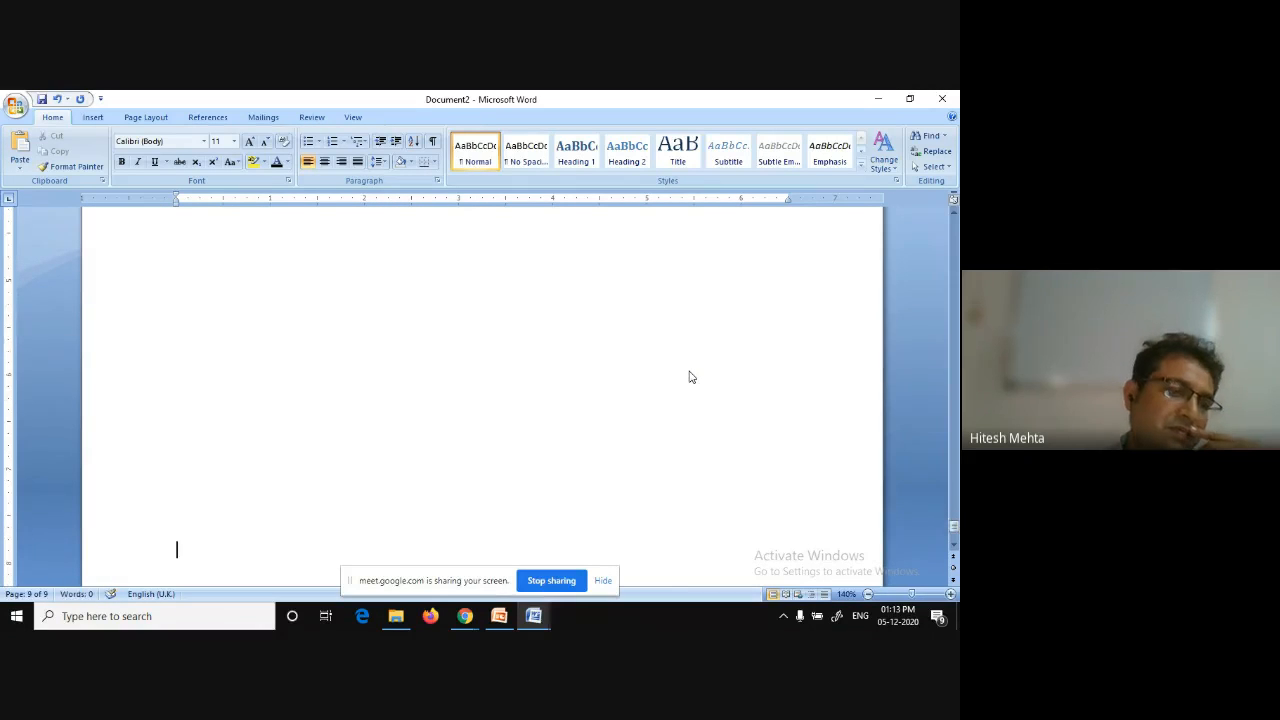
{"action": "key", "text": "Return"}
{"action": "key", "text": "Return"}
{"action": "key", "text": "Return"}
{"action": "key", "text": "Return"}
{"action": "key", "text": "Return"}
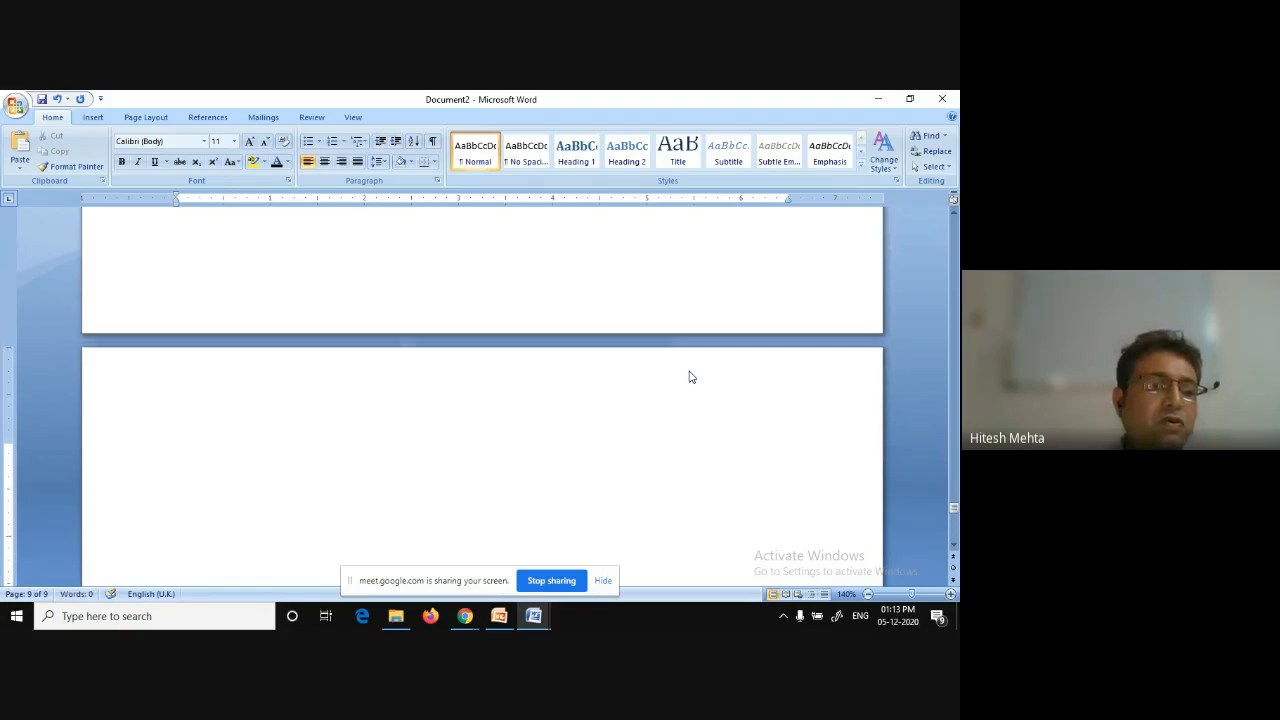
Insert Plain Number 2 page numbers at the bottom of the page and close the footer.
{"action": "scroll", "coordinate": [689, 377], "scroll_direction": "up", "scroll_amount": 10}
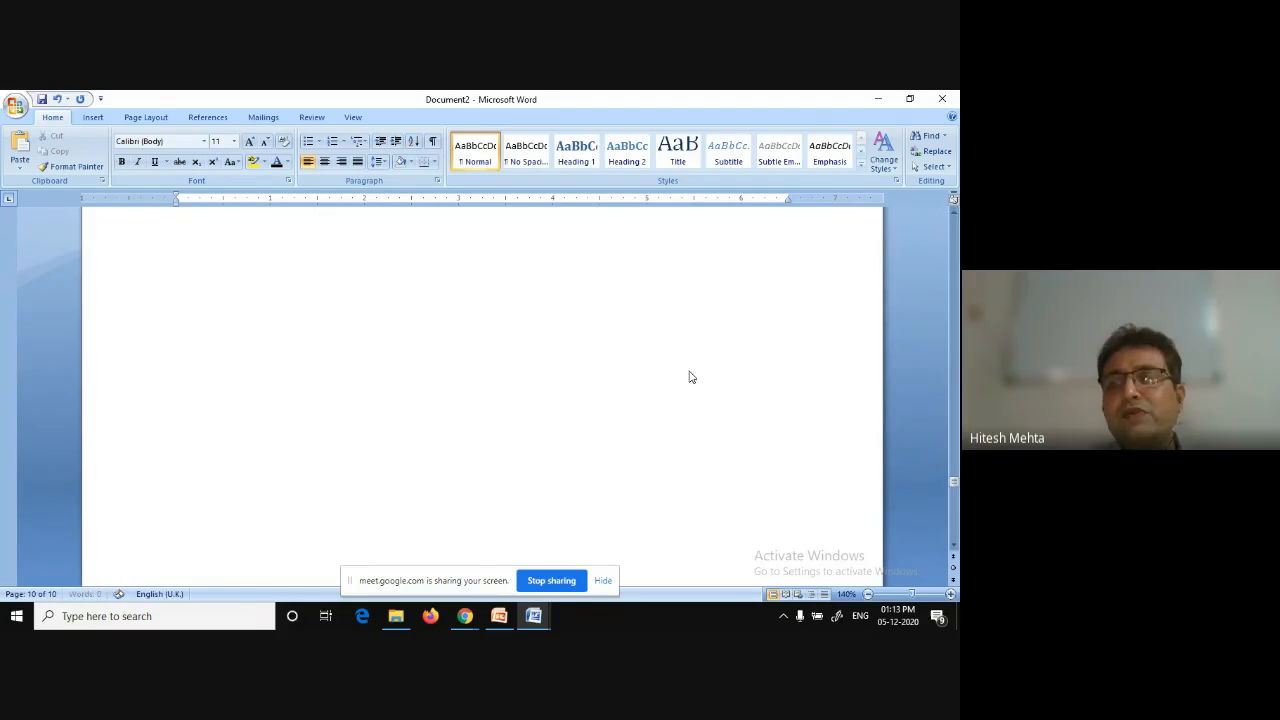
{"action": "left_click_drag", "start_coordinate": [946, 482], "coordinate": [952, 224]}
{"action": "left_click", "coordinate": [93, 118]}
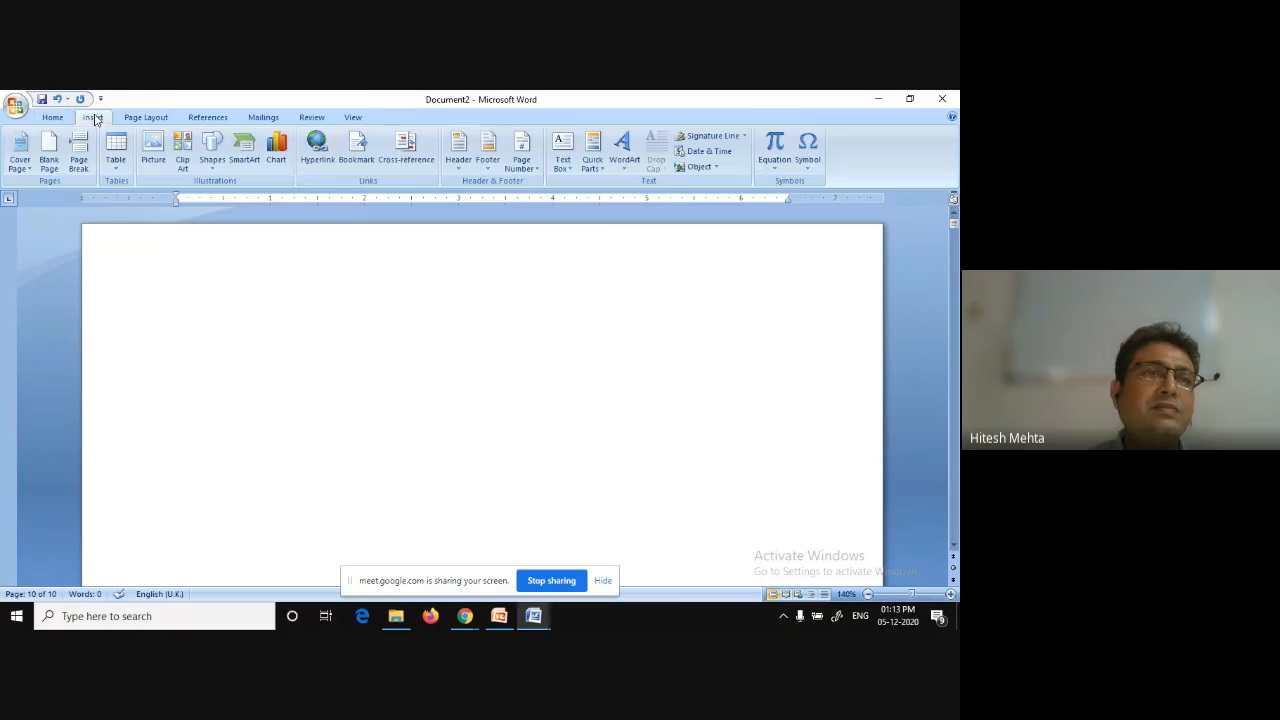
{"action": "left_click", "coordinate": [525, 168]}
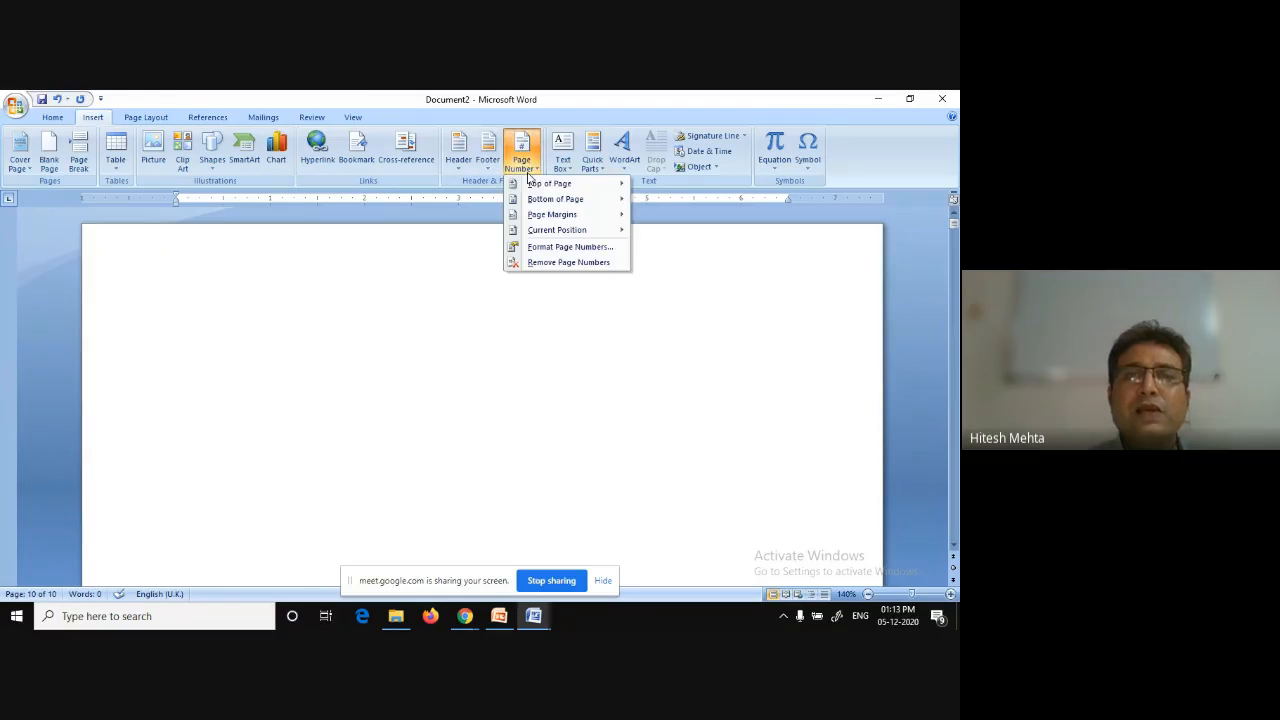
{"action": "mouse_move", "coordinate": [545, 199]}
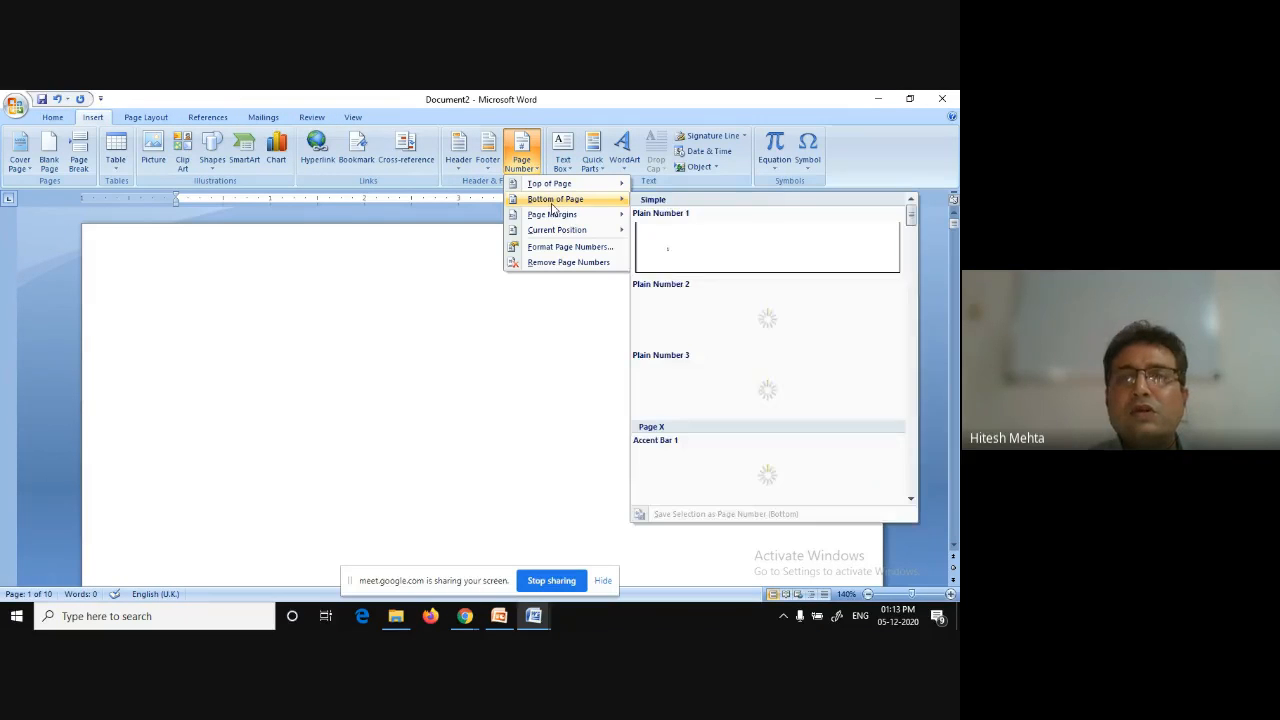
{"action": "left_click", "coordinate": [738, 313]}
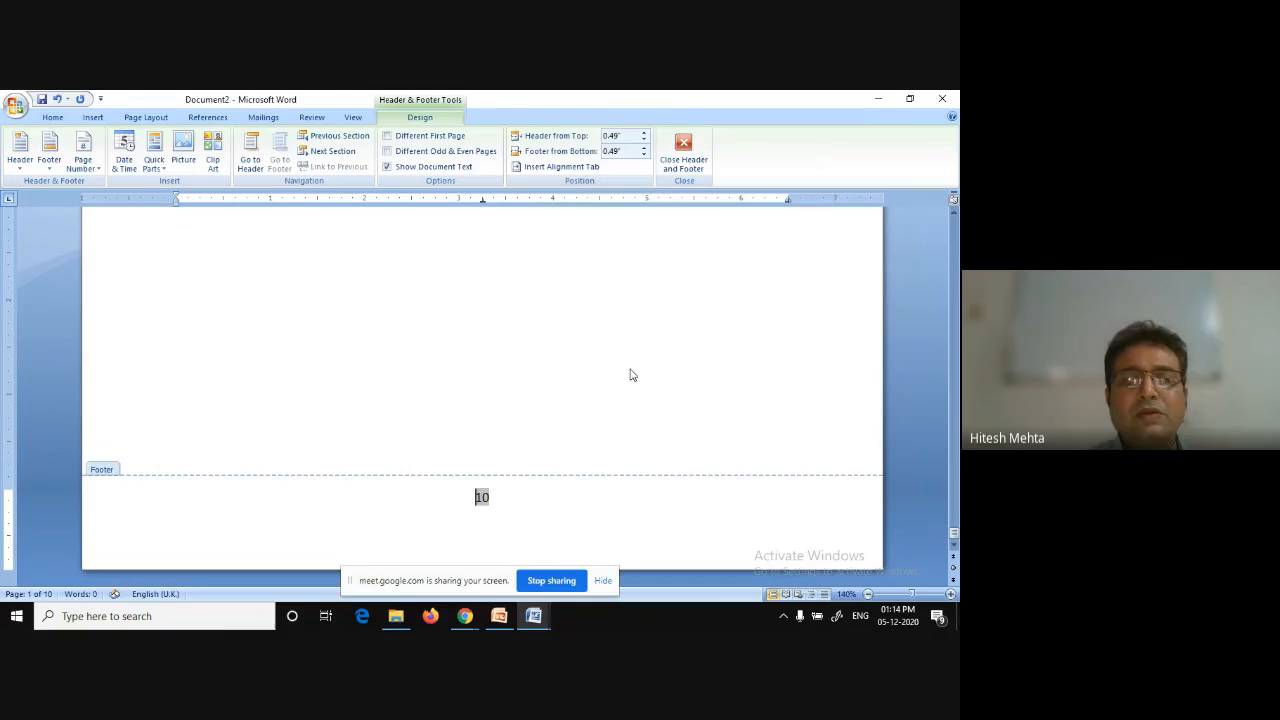
{"action": "left_click", "coordinate": [680, 172]}
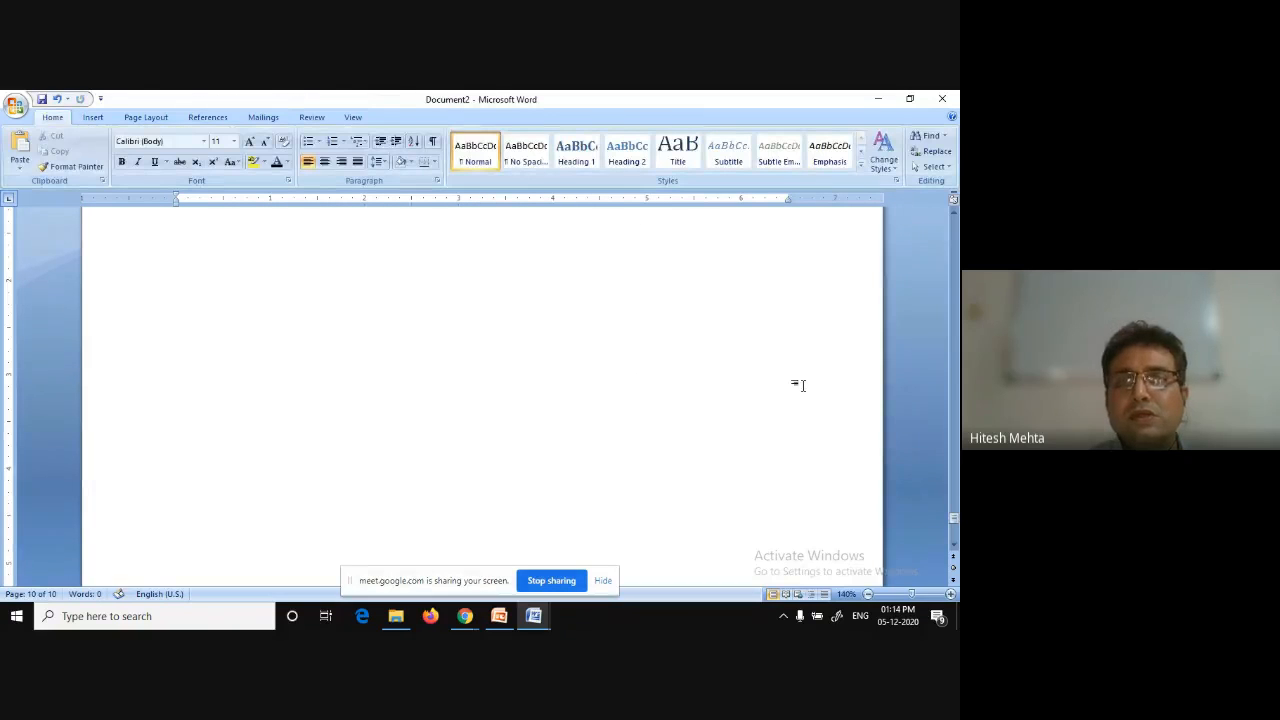
Scroll through the pages to examine the page numbers in the footers.
{"action": "left_click_drag", "start_coordinate": [955, 520], "coordinate": [955, 222]}
{"action": "scroll", "coordinate": [668, 347], "scroll_direction": "down", "scroll_amount": 4}
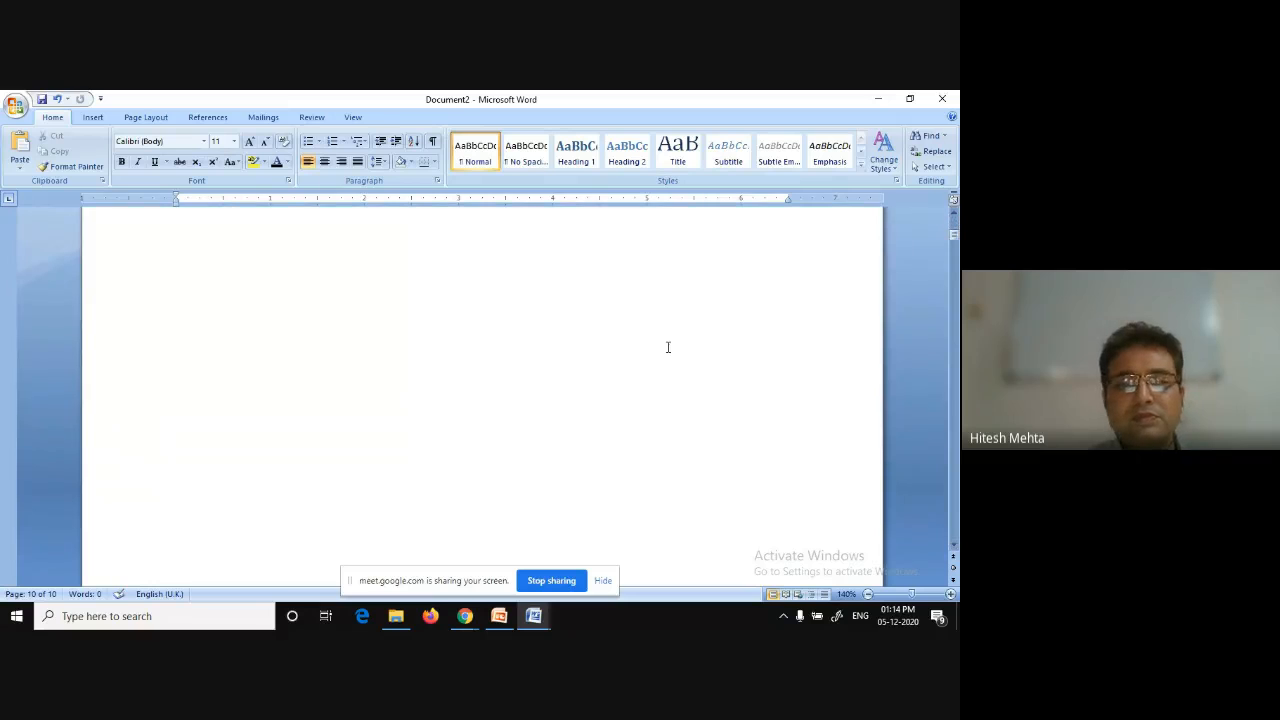
{"action": "scroll", "coordinate": [668, 347], "scroll_direction": "down", "scroll_amount": 3}
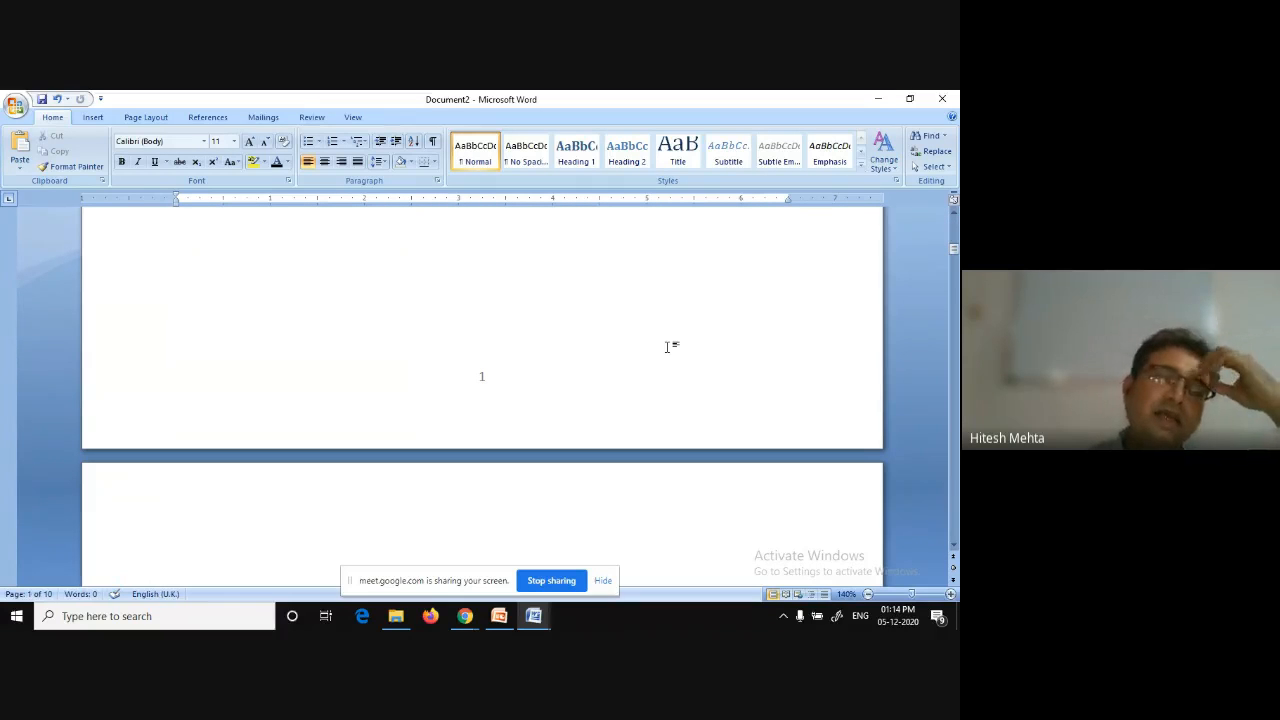
{"action": "scroll", "coordinate": [668, 347], "scroll_direction": "down", "scroll_amount": 4}
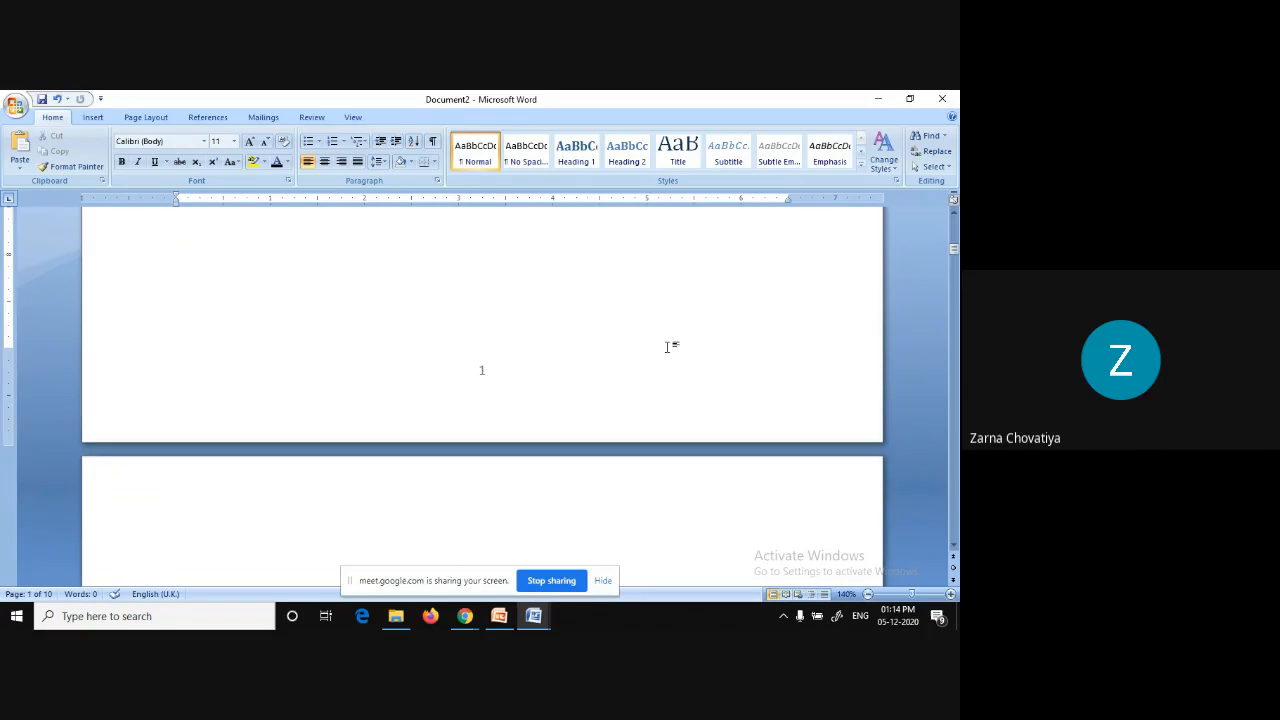
{"action": "scroll", "coordinate": [668, 347], "scroll_direction": "down", "scroll_amount": 4}
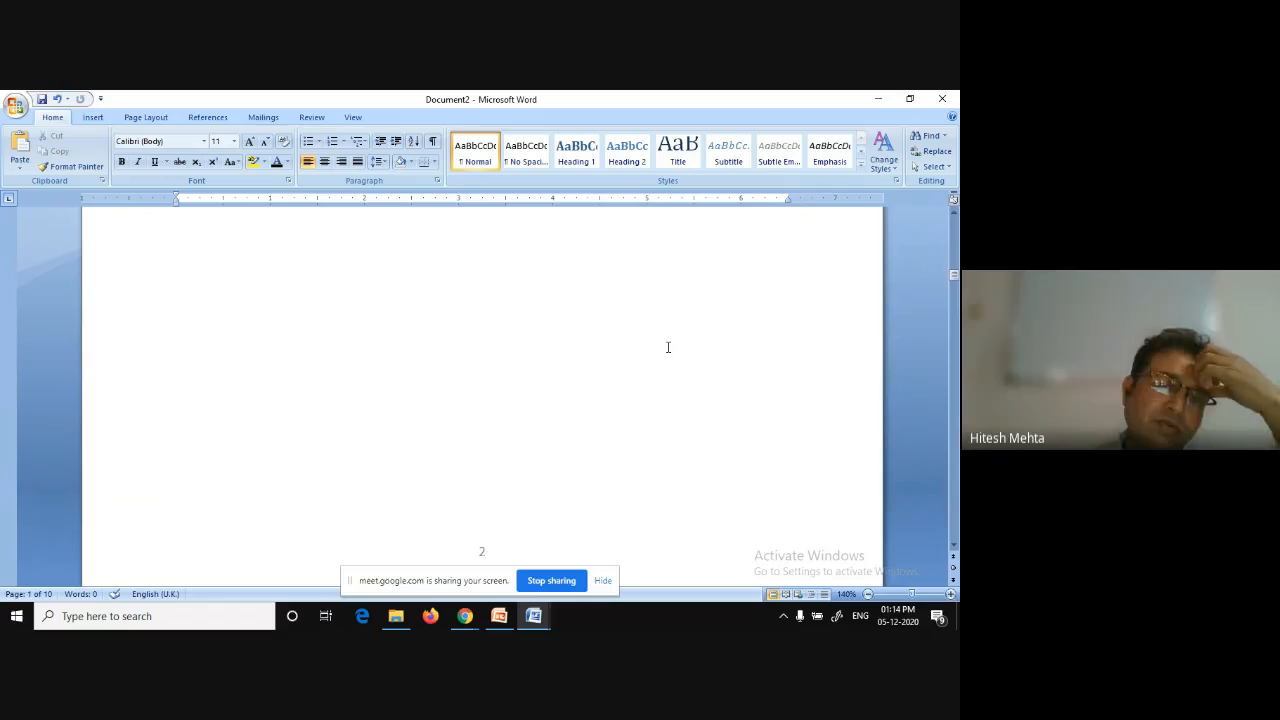
{"action": "scroll", "coordinate": [668, 347], "scroll_direction": "down", "scroll_amount": 4}
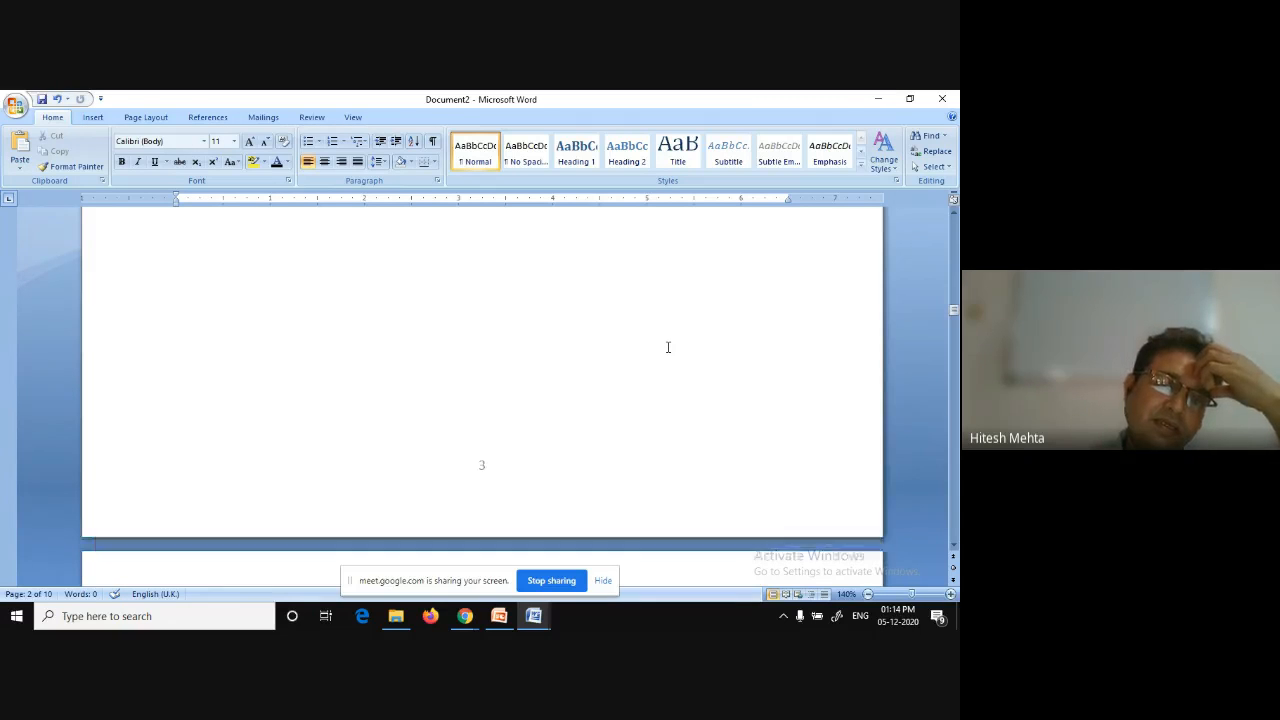
{"action": "scroll", "coordinate": [668, 347], "scroll_direction": "down", "scroll_amount": 4}
{"action": "left_click_drag", "start_coordinate": [953, 312], "coordinate": [953, 535]}
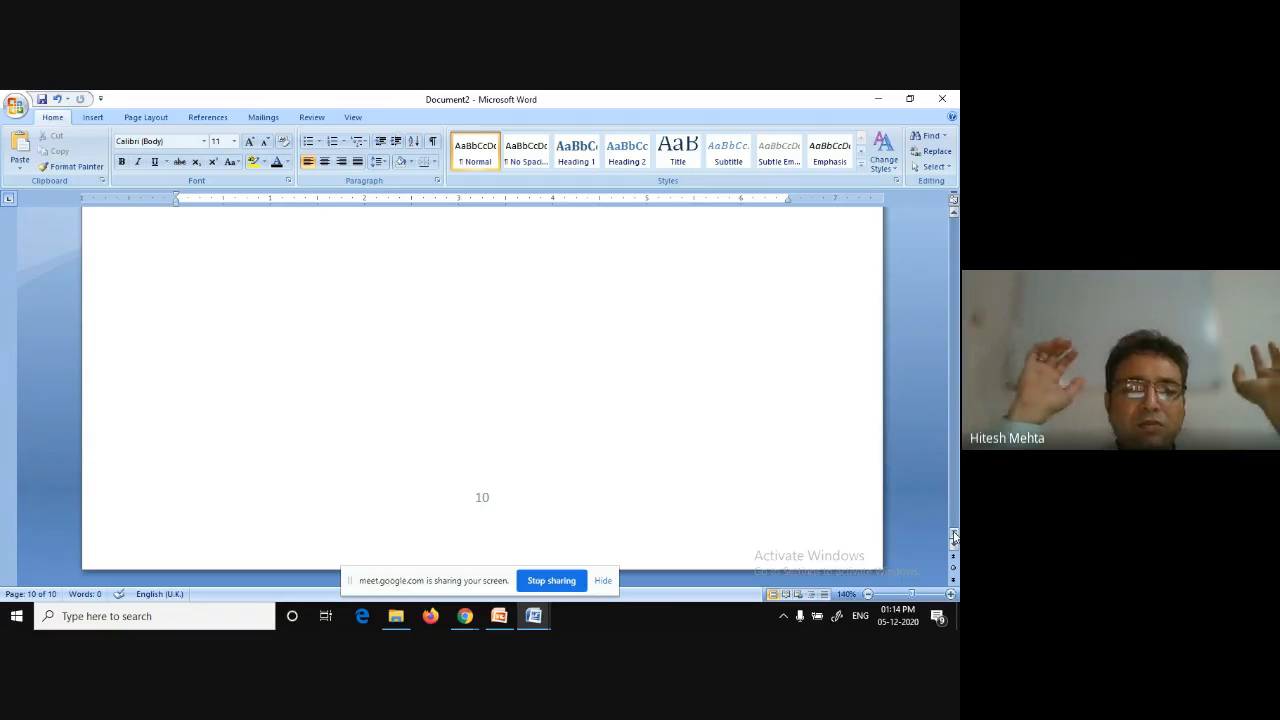
{"action": "left_click_drag", "start_coordinate": [953, 537], "coordinate": [910, 216]}
{"action": "scroll", "coordinate": [633, 386], "scroll_direction": "down", "scroll_amount": 17}
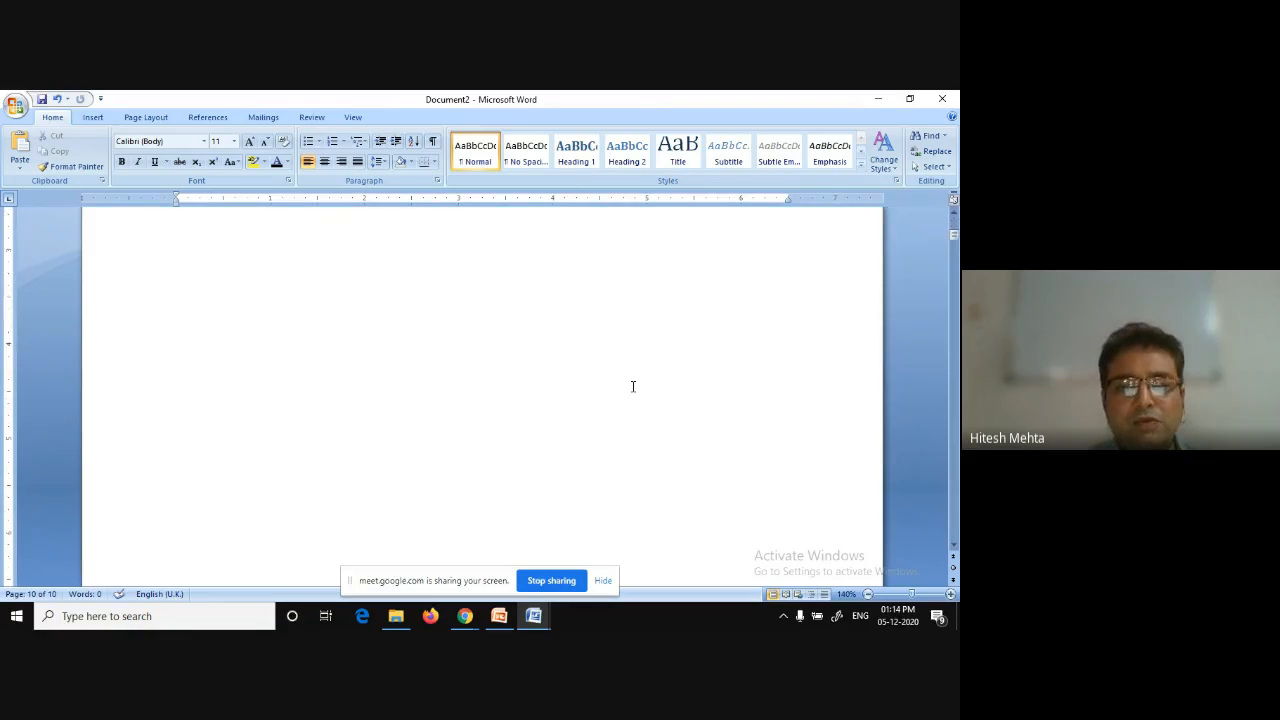
{"action": "scroll", "coordinate": [633, 386], "scroll_direction": "down", "scroll_amount": 3}
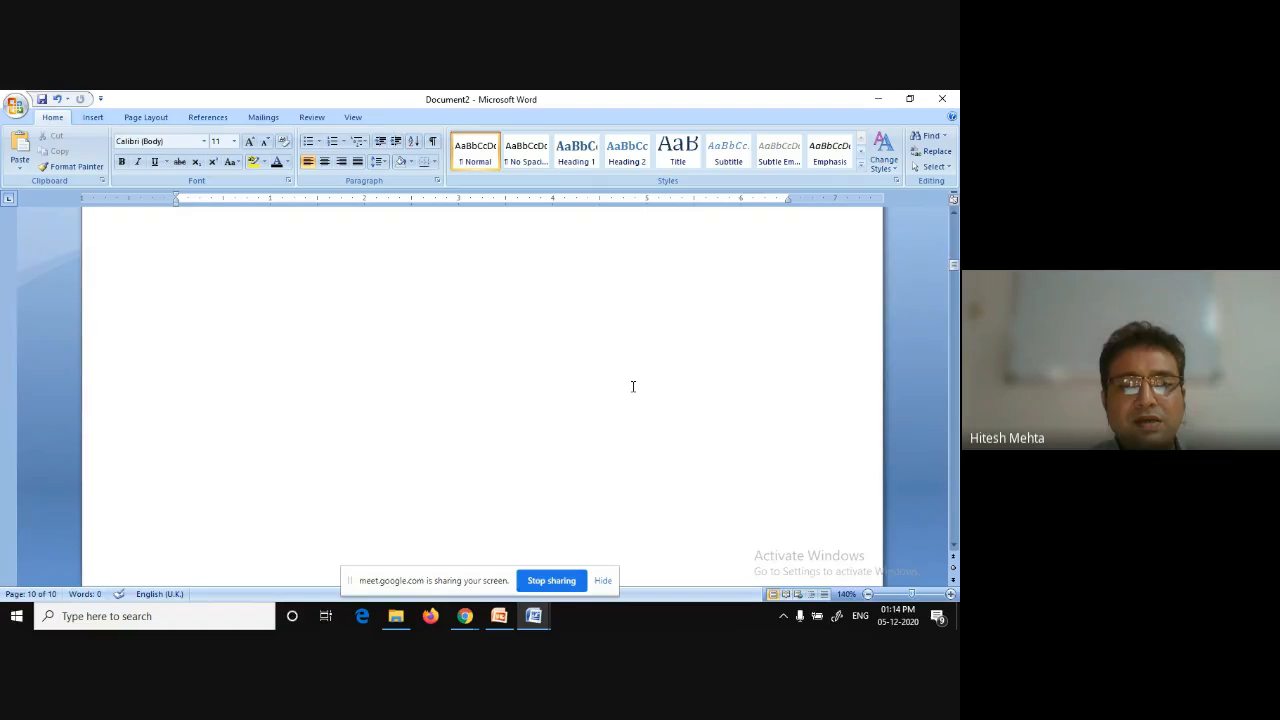
{"action": "scroll", "coordinate": [633, 386], "scroll_direction": "down", "scroll_amount": 5}
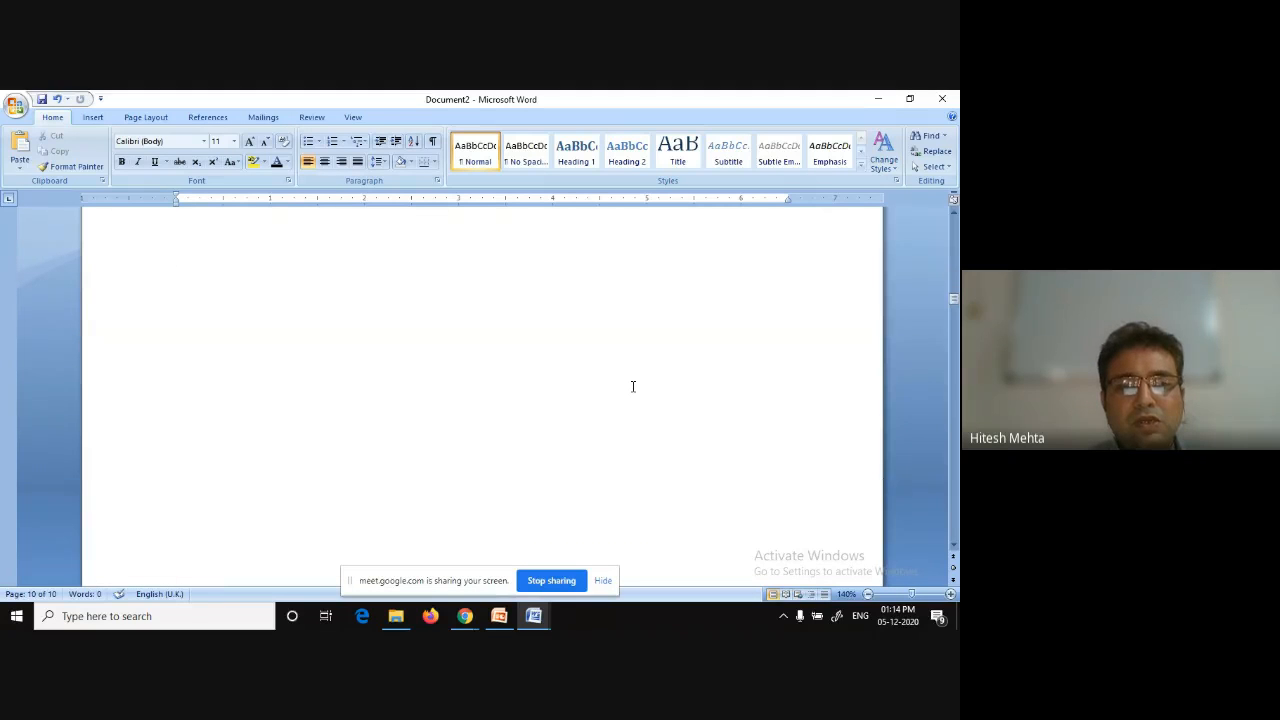
{"action": "scroll", "coordinate": [633, 386], "scroll_direction": "down", "scroll_amount": 5}
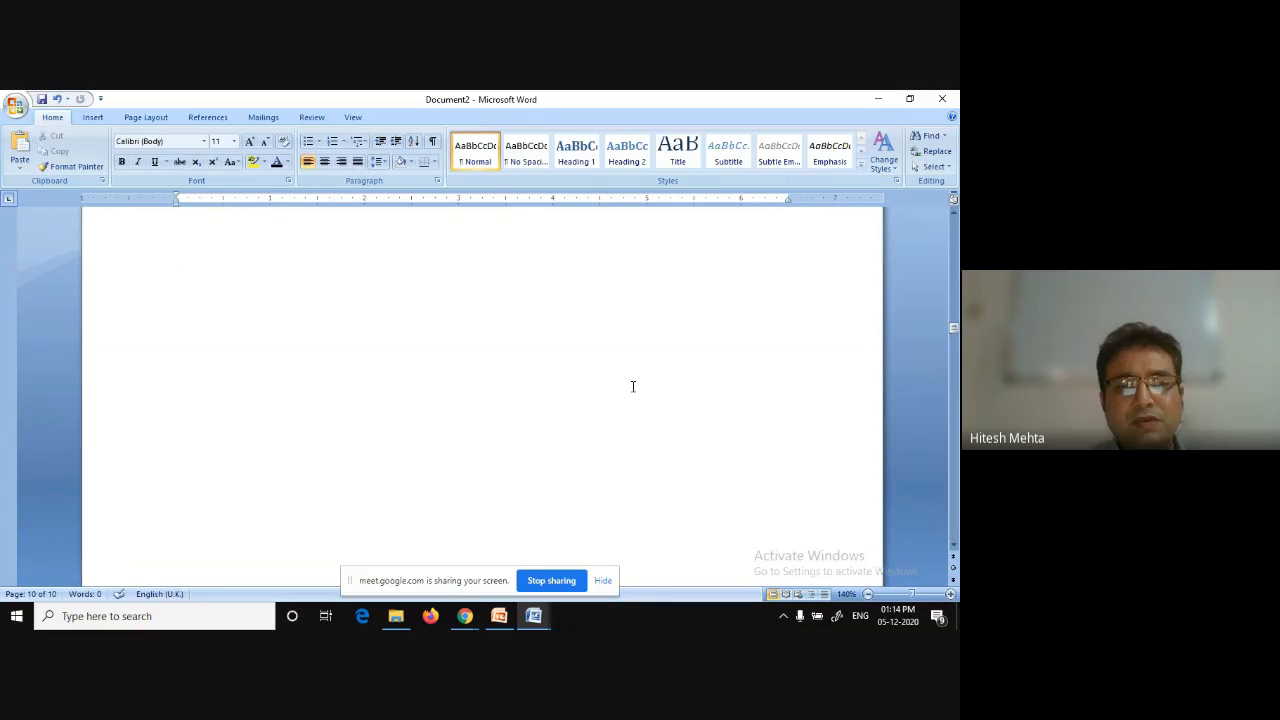
{"action": "scroll", "coordinate": [633, 386], "scroll_direction": "down", "scroll_amount": 5}
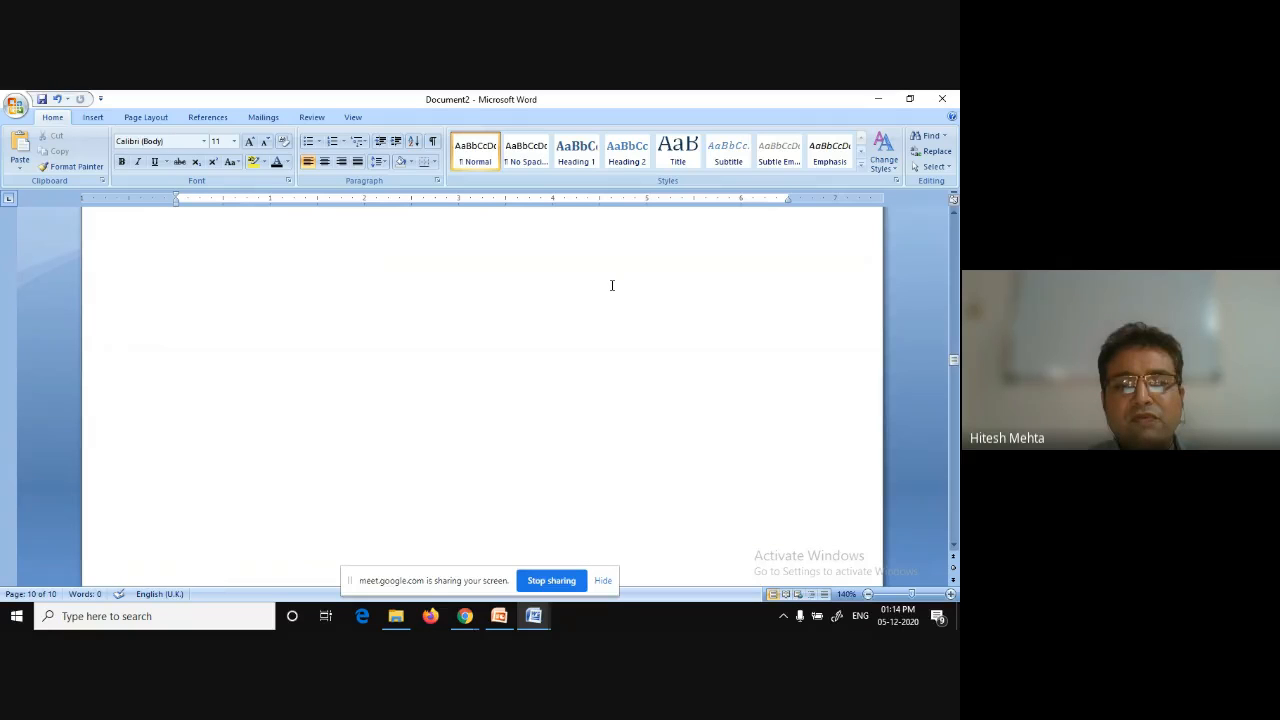
{"action": "scroll", "coordinate": [611, 284], "scroll_direction": "down", "scroll_amount": 1}
Insert a Next Page section break at the end of page 5.
{"action": "left_click", "coordinate": [334, 395]}
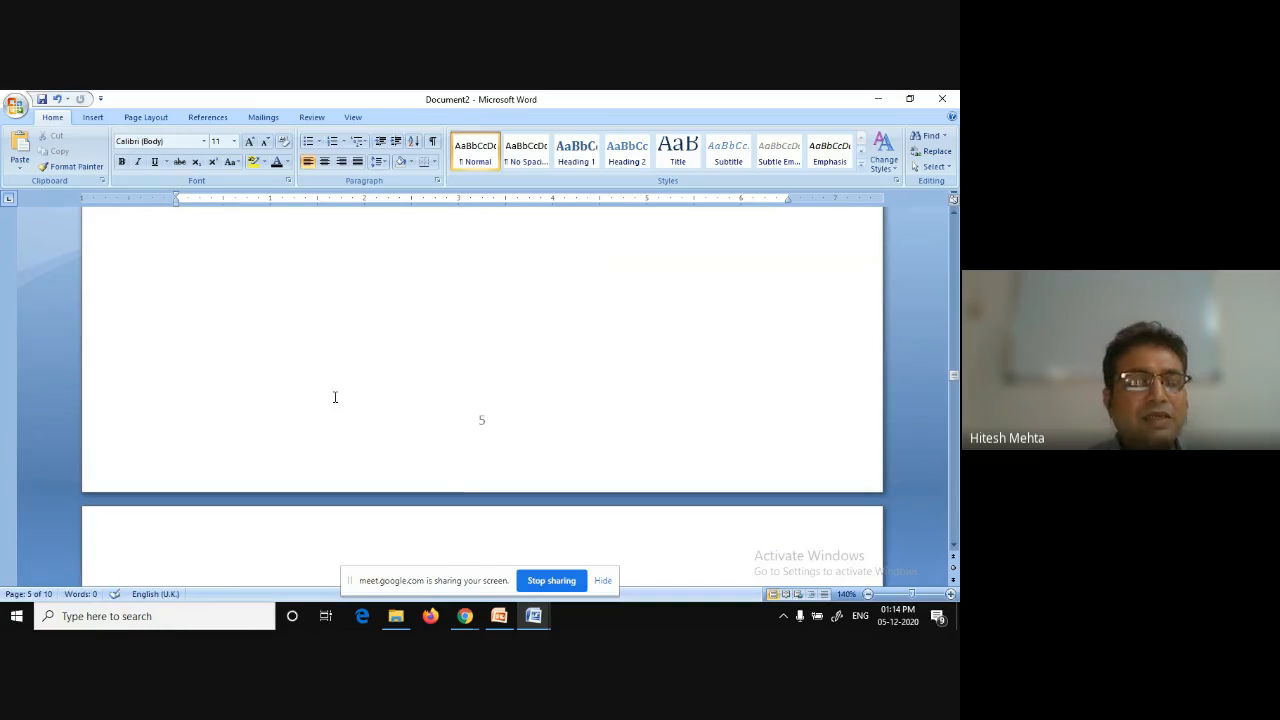
{"action": "scroll", "coordinate": [409, 443], "scroll_direction": "down", "scroll_amount": 1}
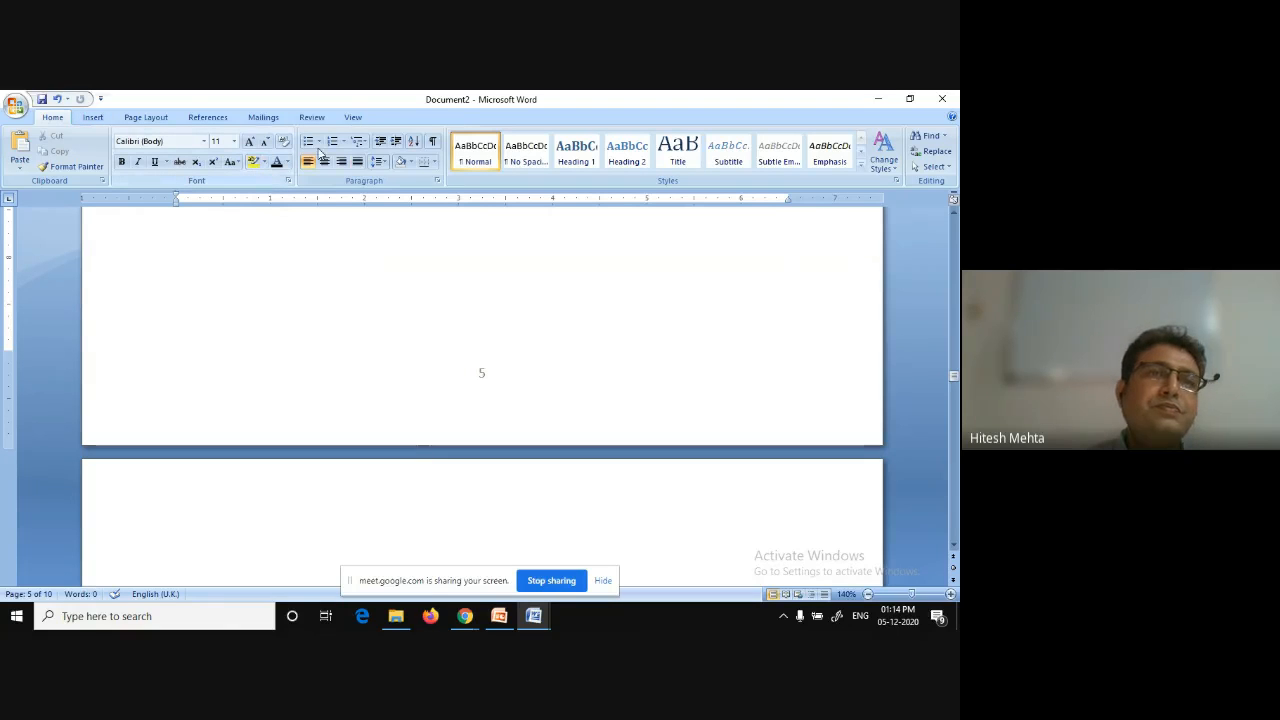
{"action": "left_click", "coordinate": [142, 118]}
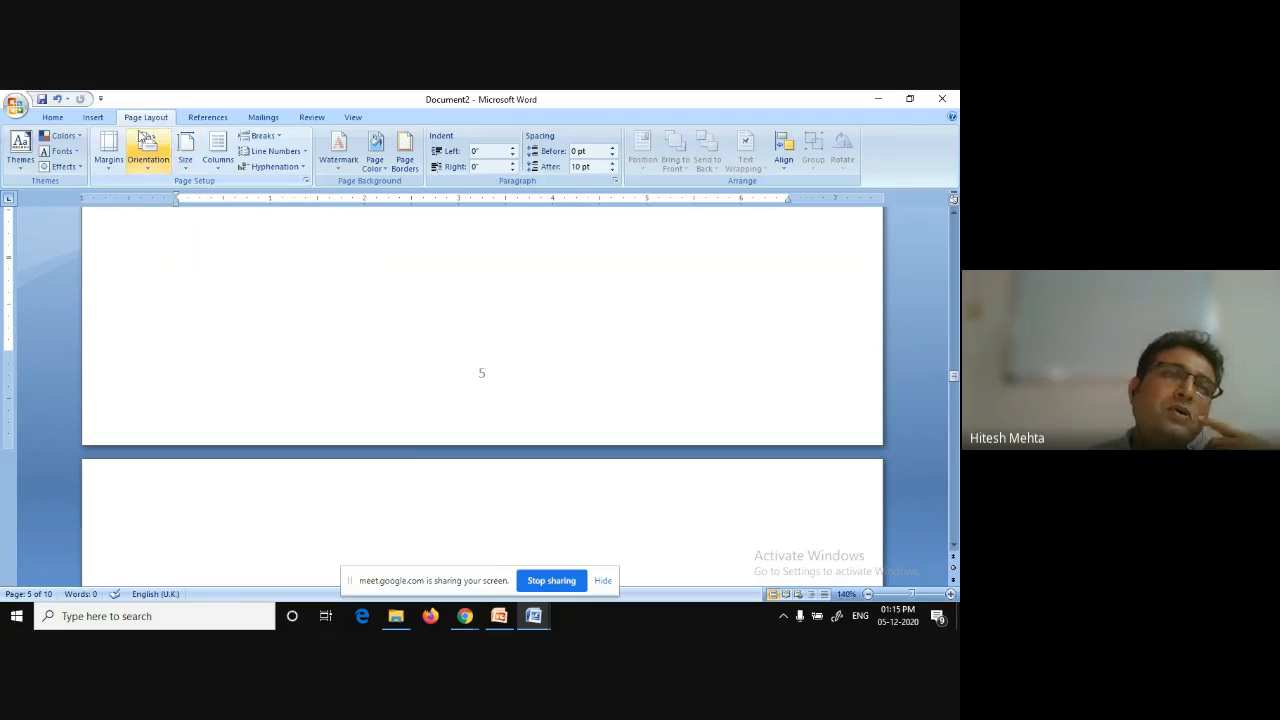
{"action": "left_click", "coordinate": [279, 139]}
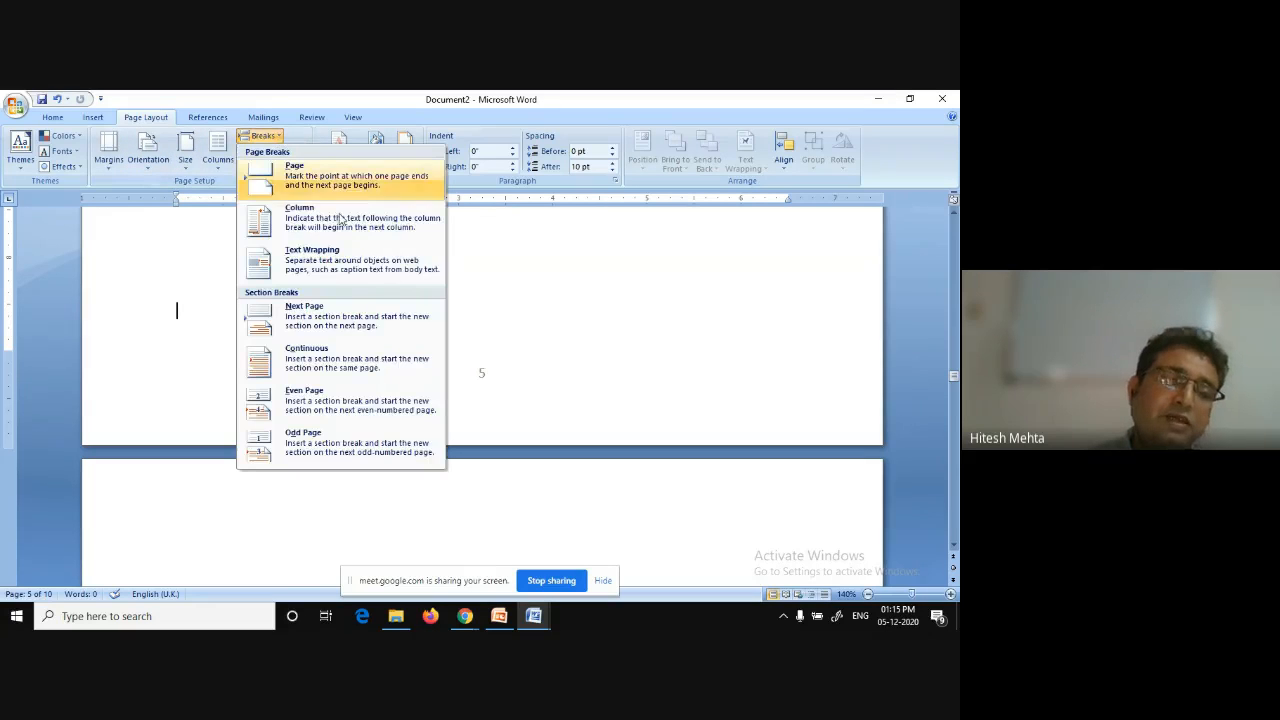
{"action": "left_click", "coordinate": [300, 311]}
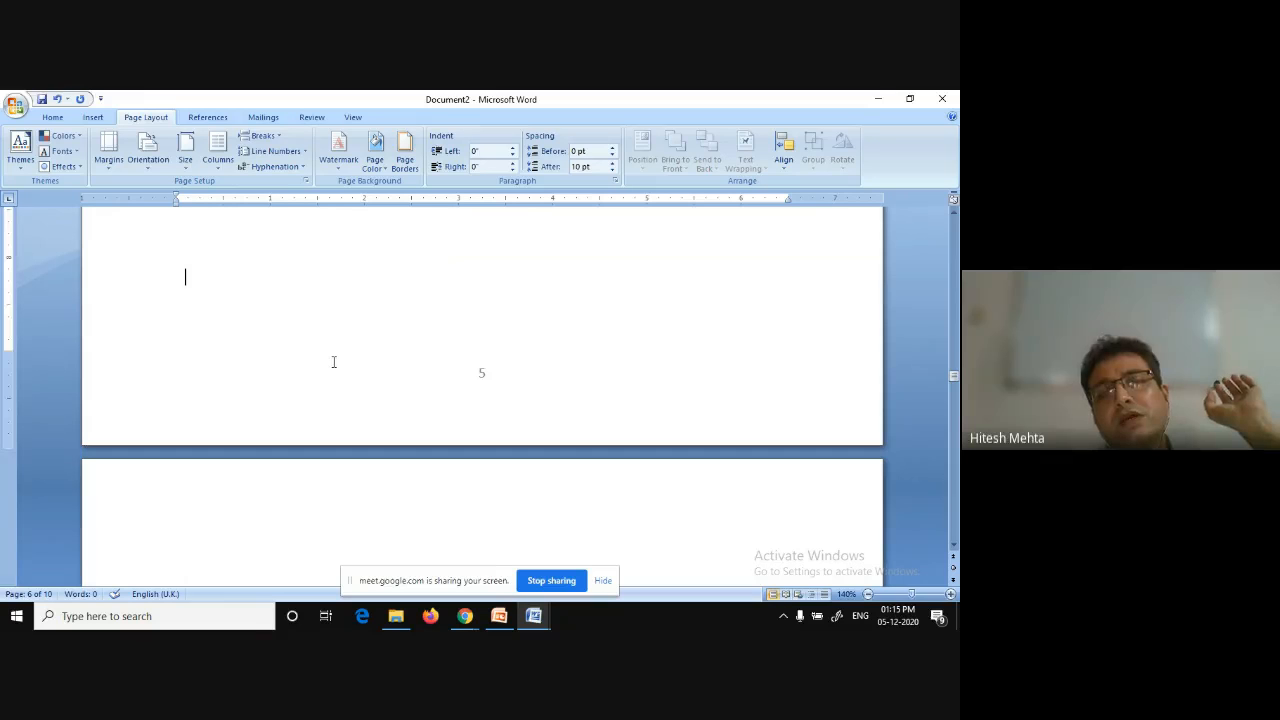
Format the first section's page numbers as uppercase Roman numerals (I, II, III).
{"action": "scroll", "coordinate": [334, 361], "scroll_direction": "down", "scroll_amount": 5}
{"action": "scroll", "coordinate": [334, 361], "scroll_direction": "down", "scroll_amount": 5}
{"action": "scroll", "coordinate": [334, 361], "scroll_direction": "up", "scroll_amount": 5}
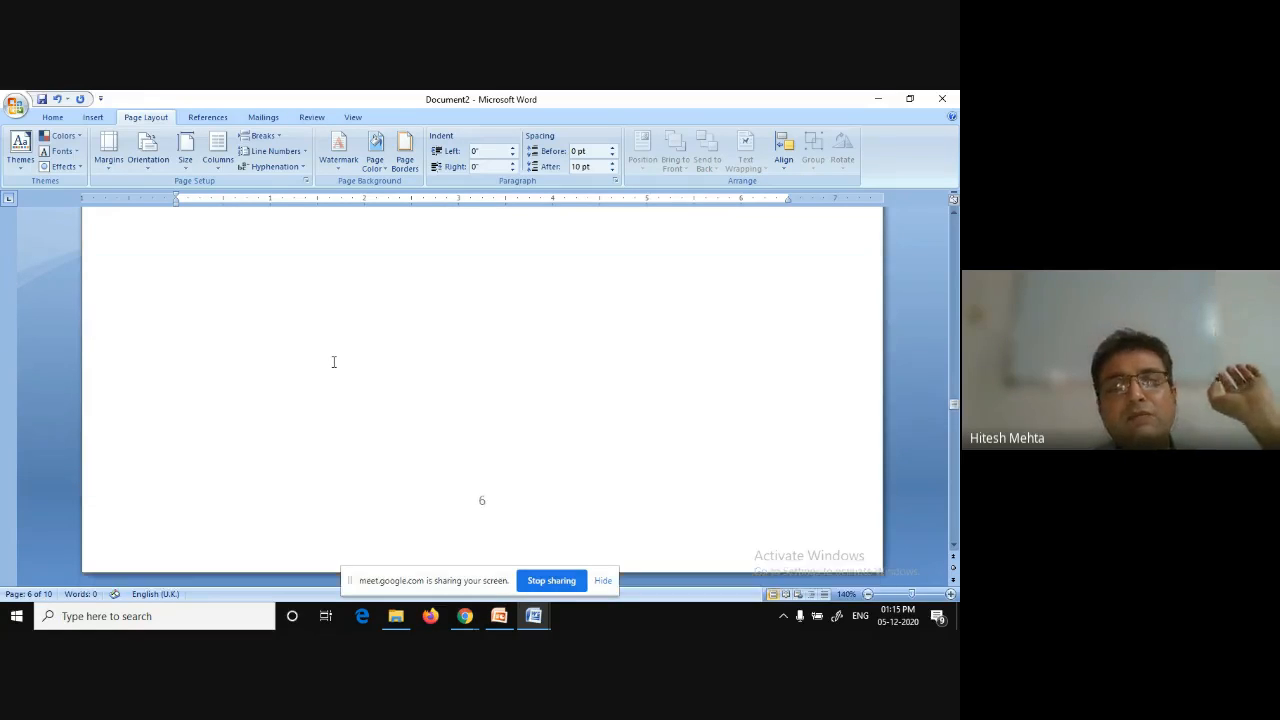
{"action": "scroll", "coordinate": [334, 361], "scroll_direction": "up", "scroll_amount": 5}
{"action": "left_click", "coordinate": [334, 361]}
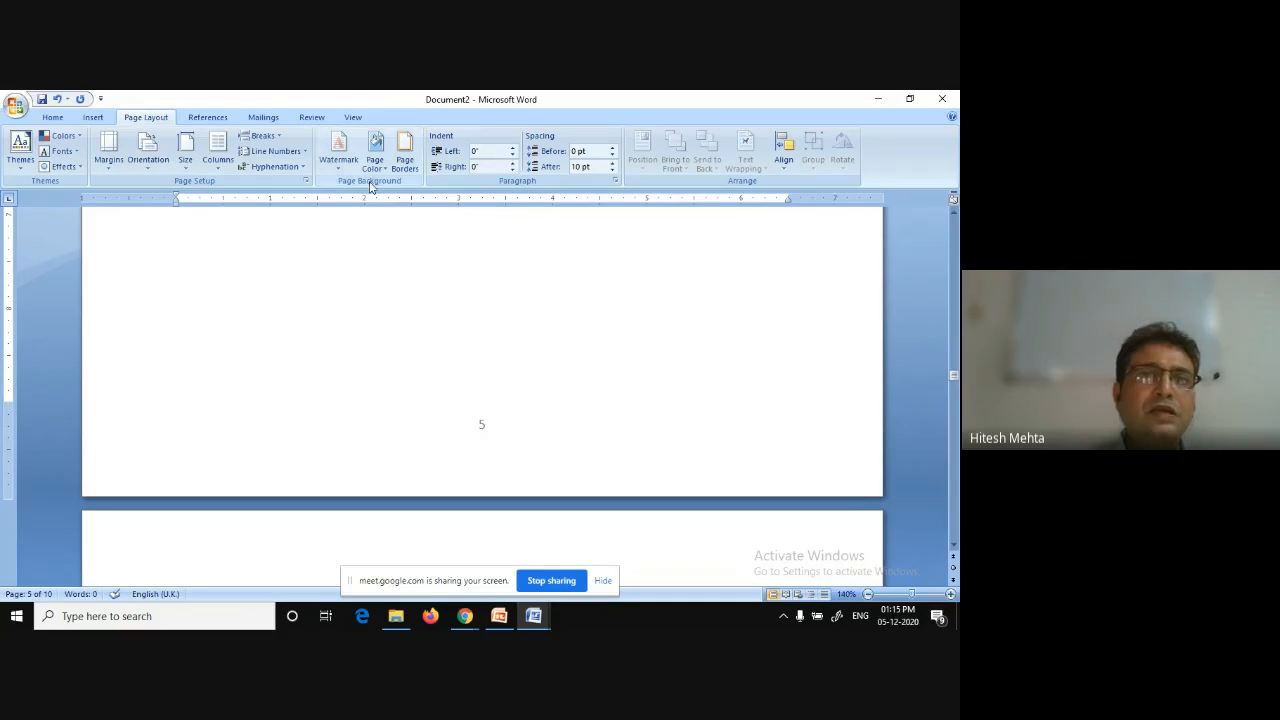
{"action": "left_click", "coordinate": [93, 118]}
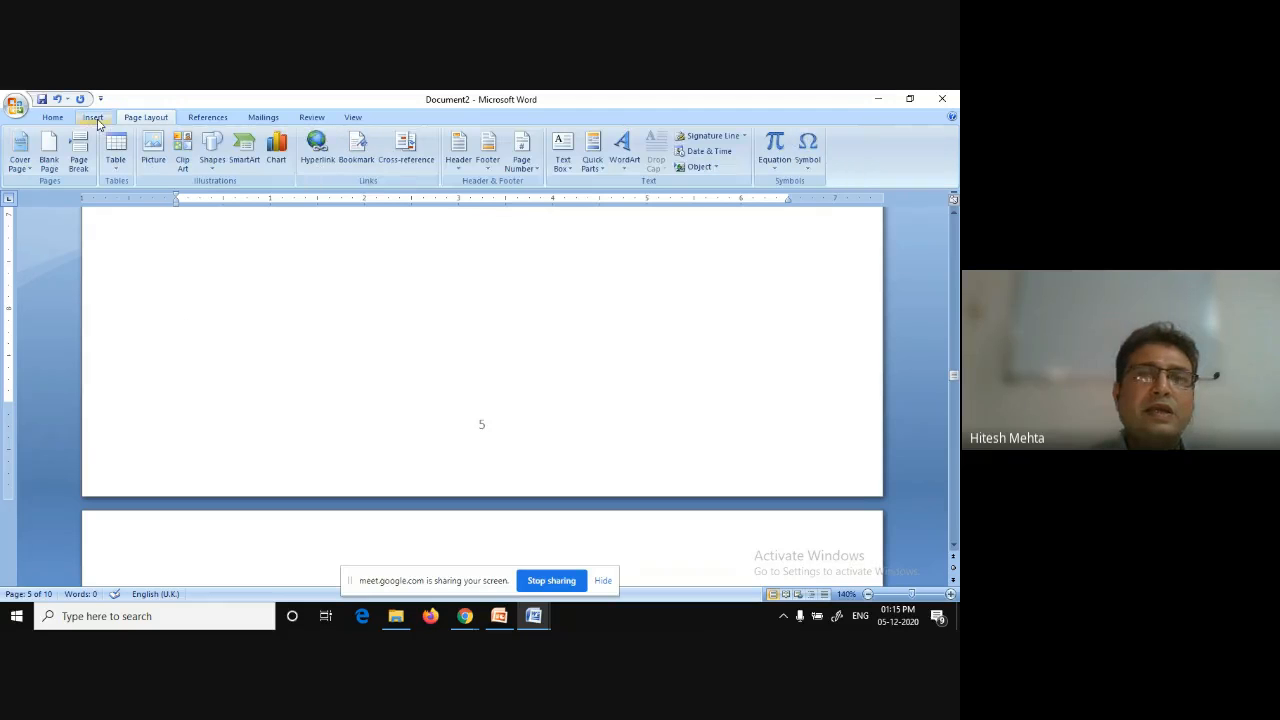
{"action": "left_click", "coordinate": [521, 155]}
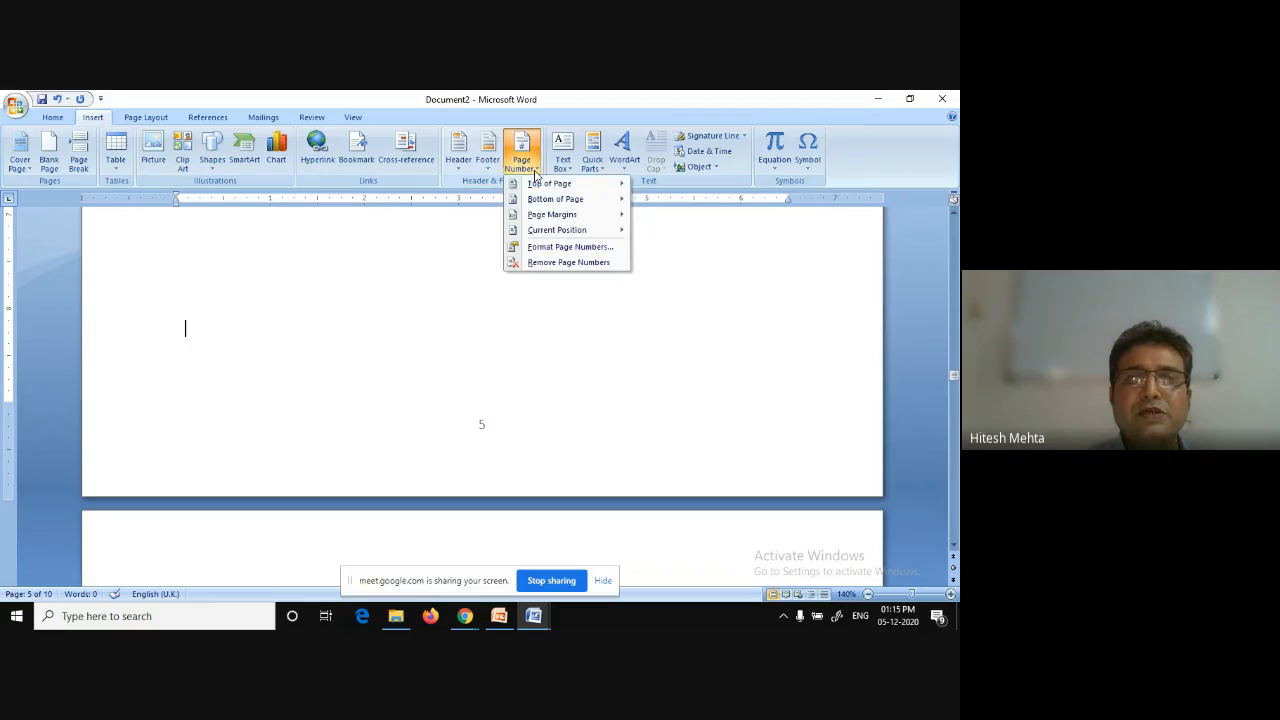
{"action": "left_click", "coordinate": [576, 250]}
{"action": "left_click", "coordinate": [557, 271]}
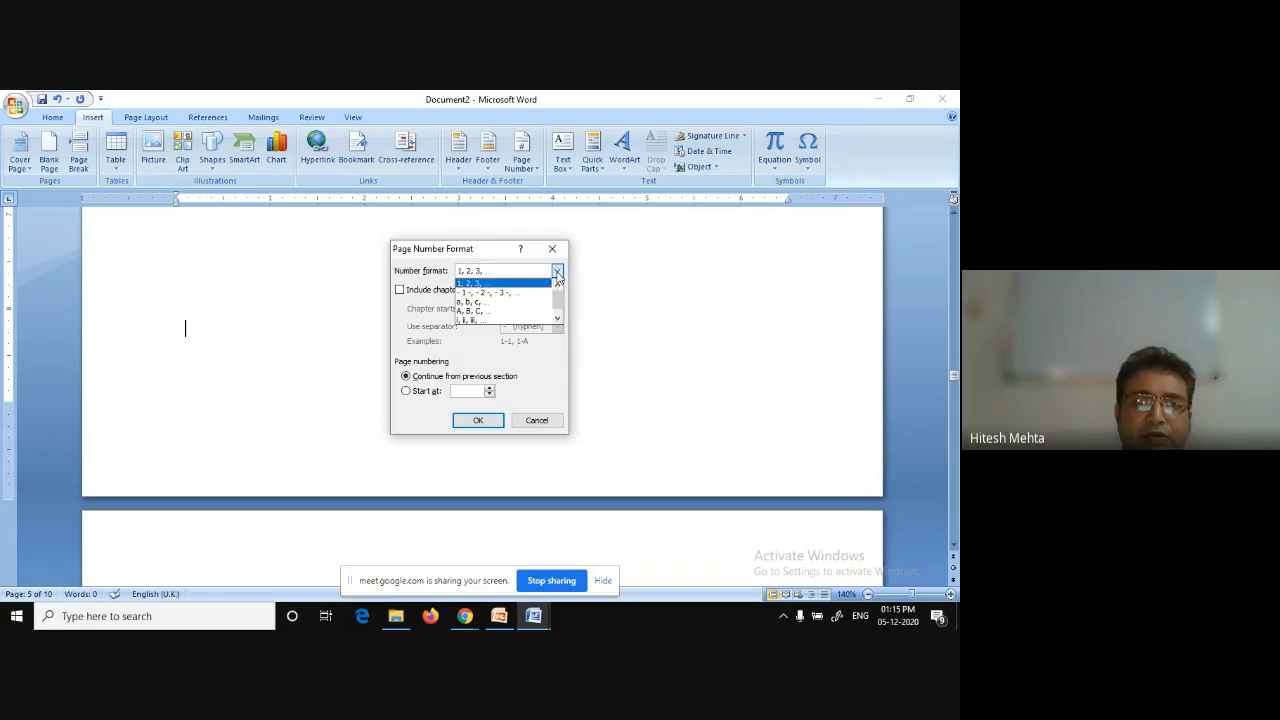
{"action": "left_click", "coordinate": [557, 318]}
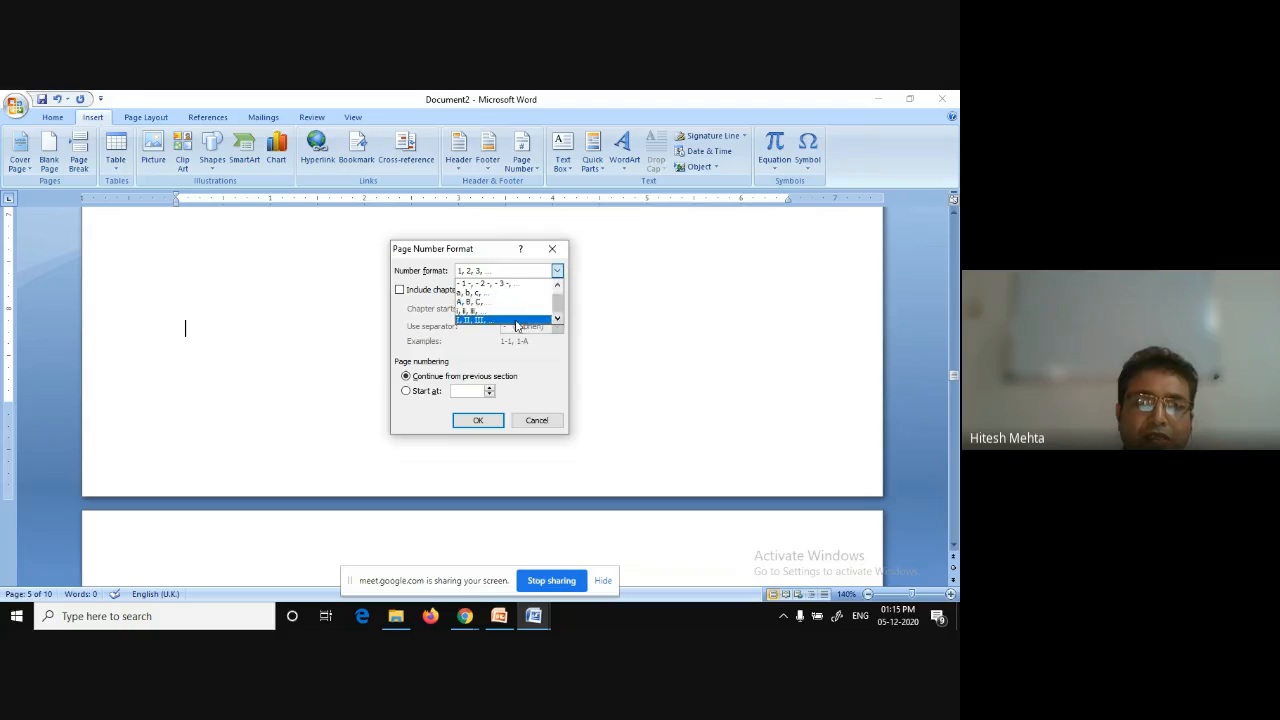
{"action": "left_click", "coordinate": [516, 321]}
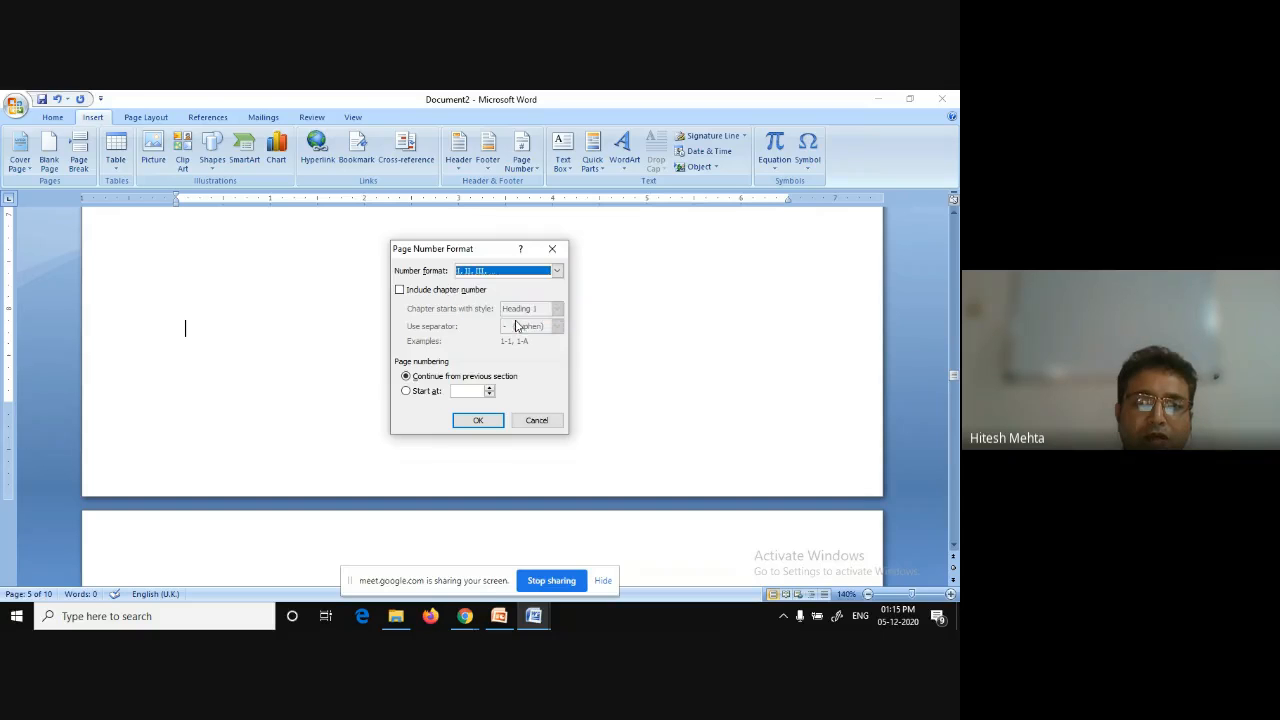
{"action": "left_click", "coordinate": [478, 420]}
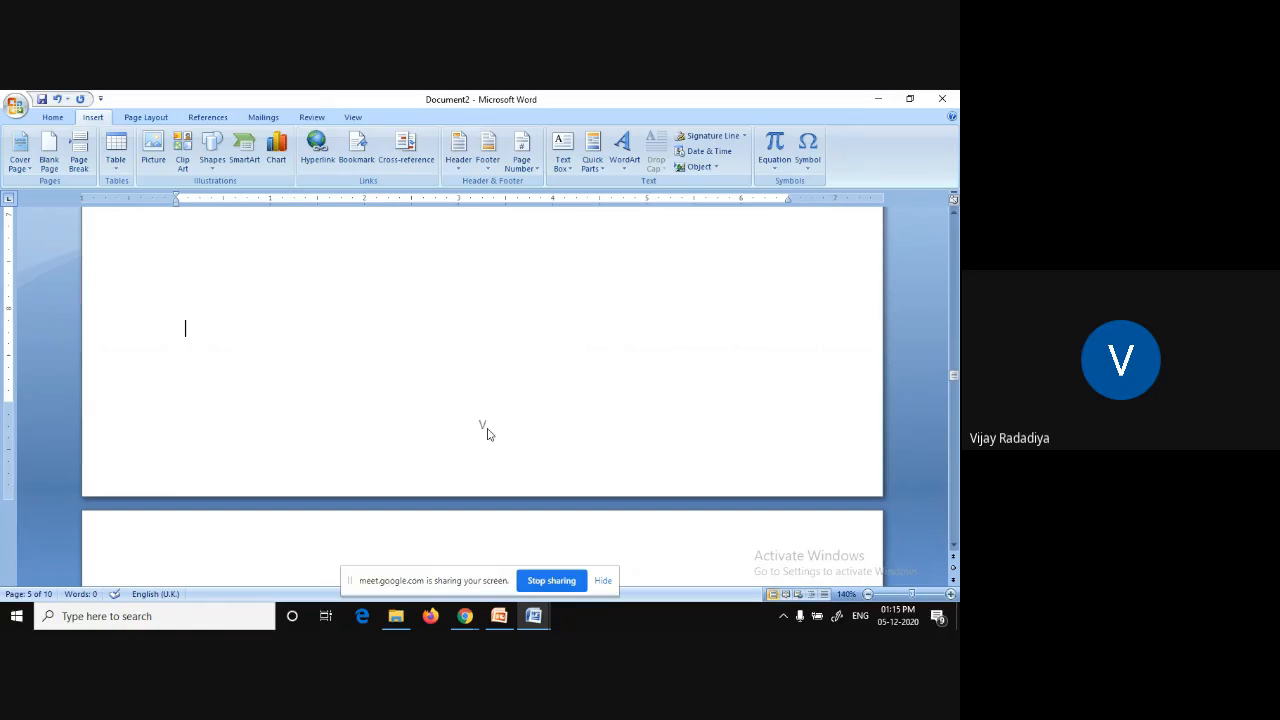
Scroll through the first pages to examine the Roman numeral page numbers in the footers.
{"action": "scroll", "coordinate": [497, 403], "scroll_direction": "up", "scroll_amount": 10}
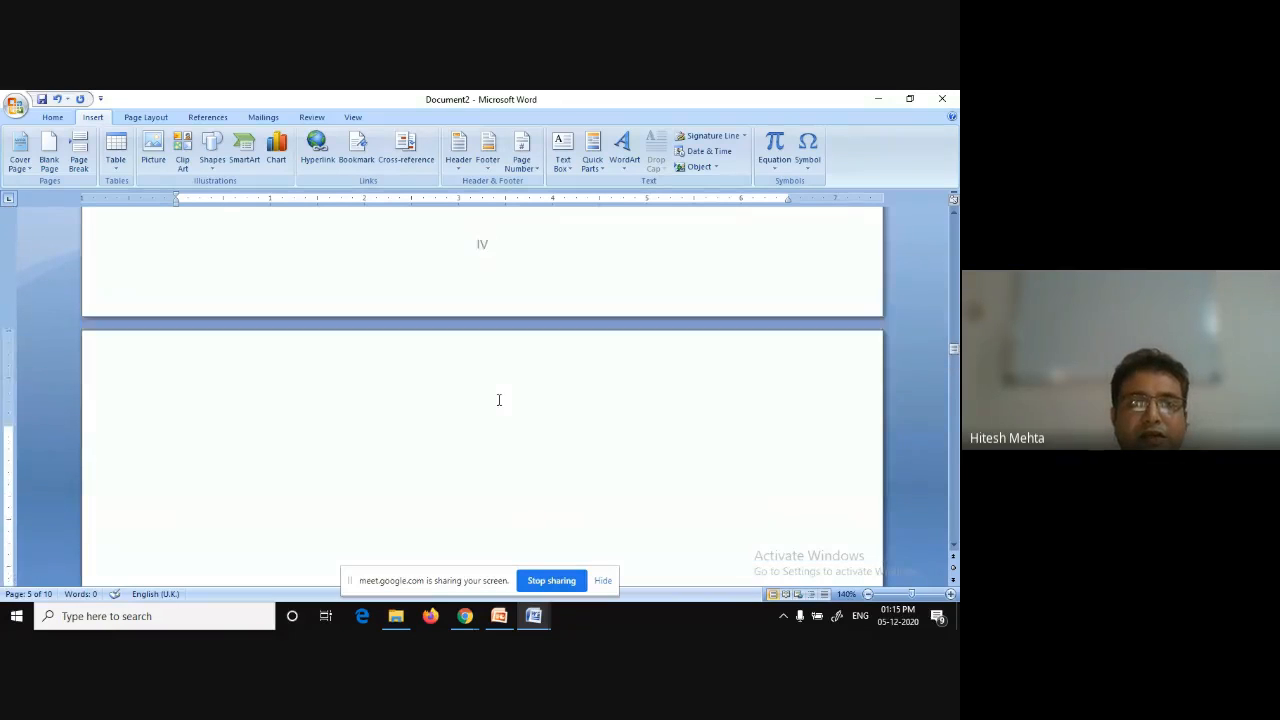
{"action": "scroll", "coordinate": [499, 400], "scroll_direction": "up", "scroll_amount": 3}
{"action": "scroll", "coordinate": [499, 400], "scroll_direction": "up", "scroll_amount": 15}
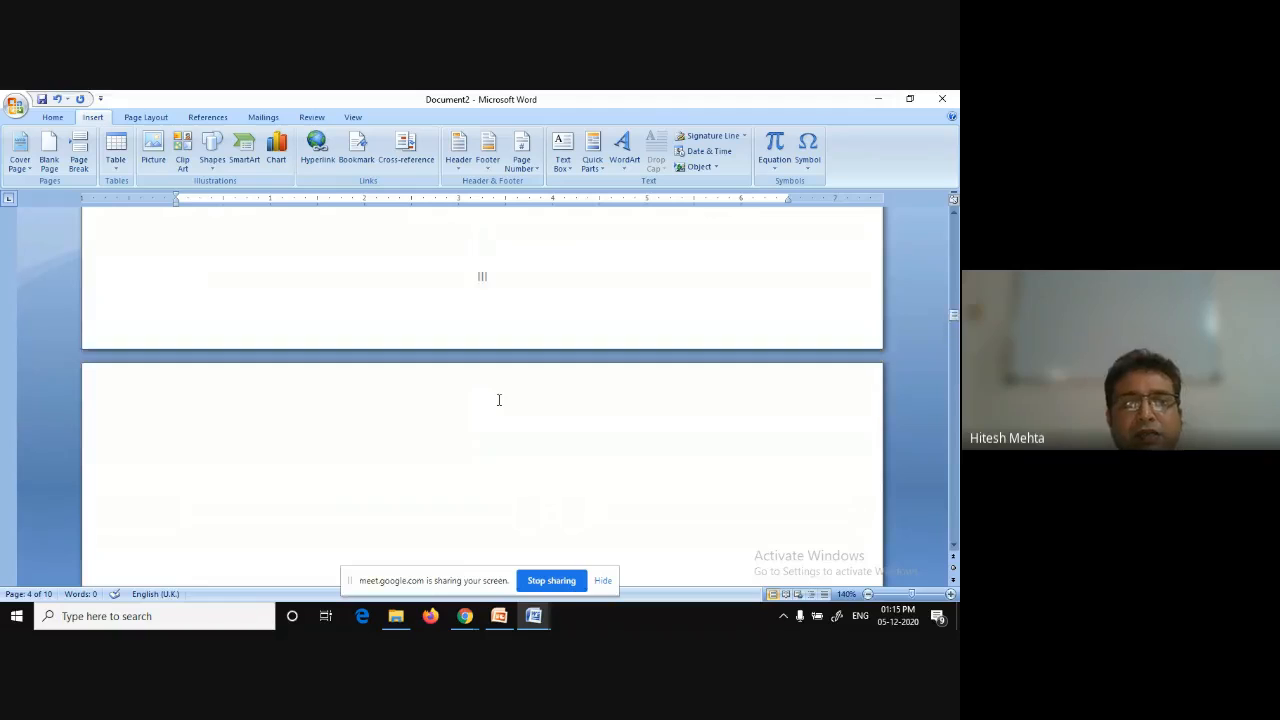
{"action": "scroll", "coordinate": [499, 400], "scroll_direction": "up", "scroll_amount": 10}
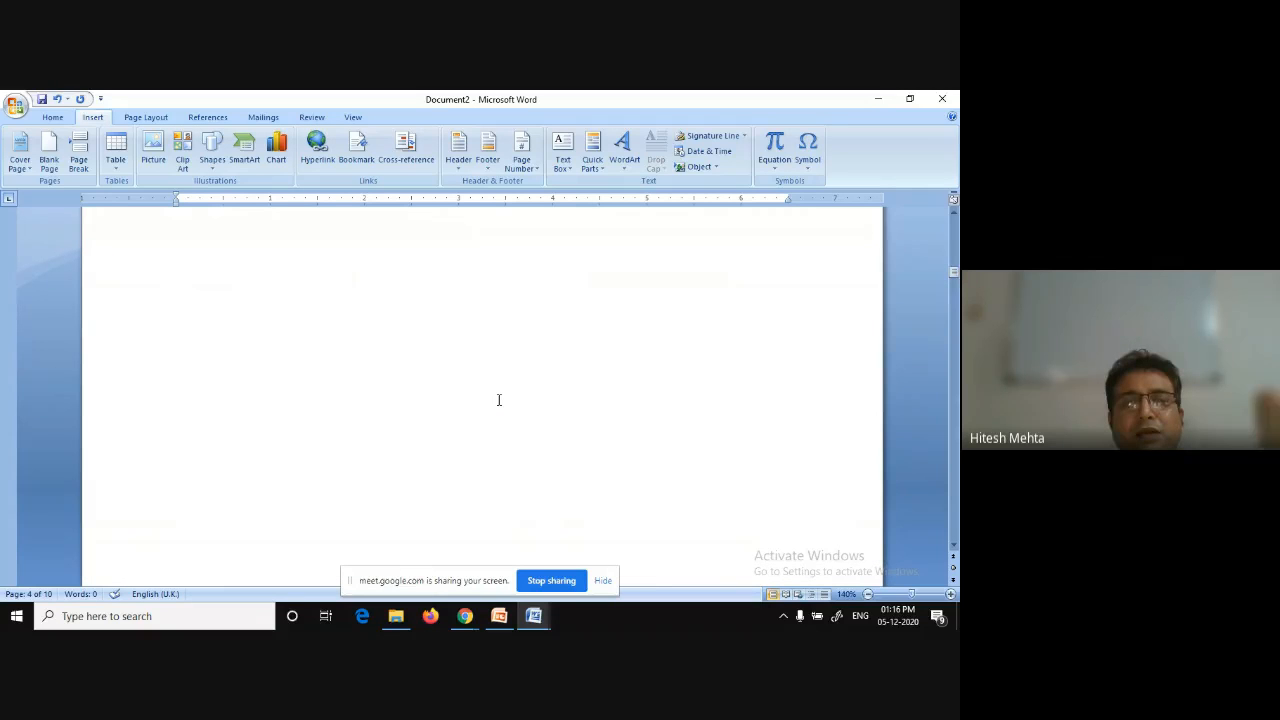
{"action": "scroll", "coordinate": [499, 400], "scroll_direction": "down", "scroll_amount": 18}
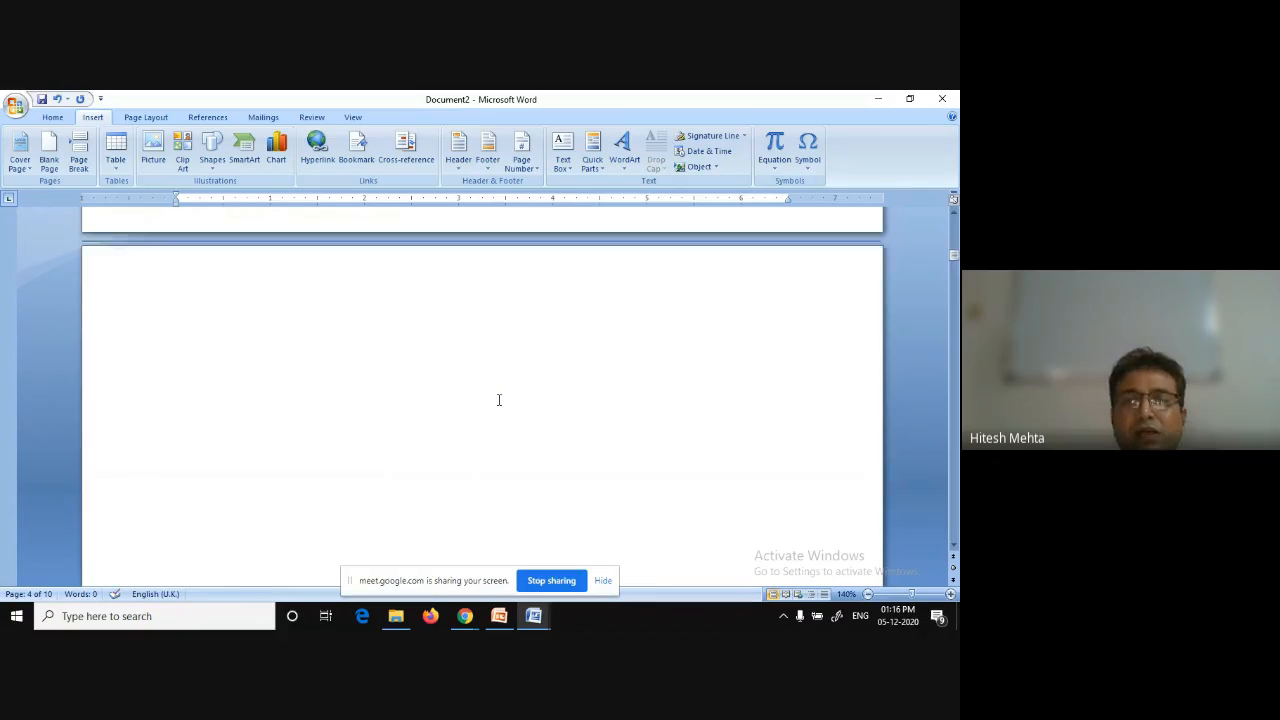
{"action": "scroll", "coordinate": [499, 400], "scroll_direction": "down", "scroll_amount": 9}
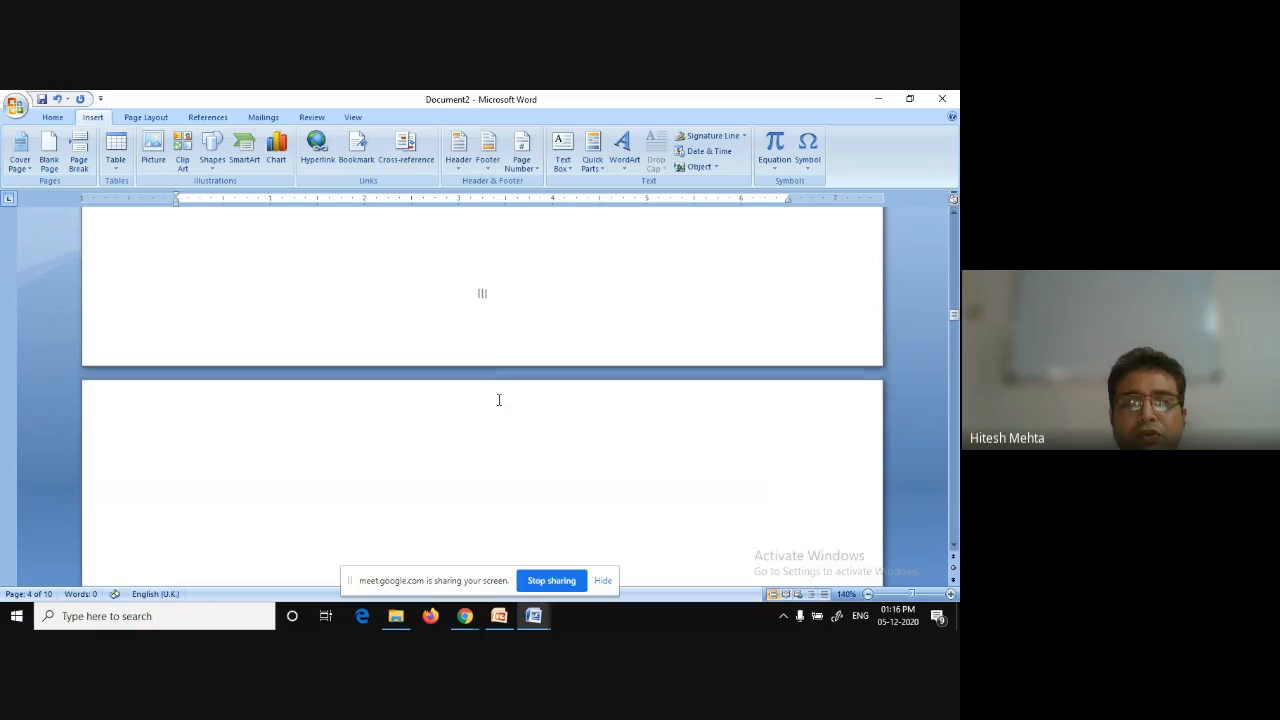
{"action": "scroll", "coordinate": [499, 400], "scroll_direction": "down", "scroll_amount": 5}
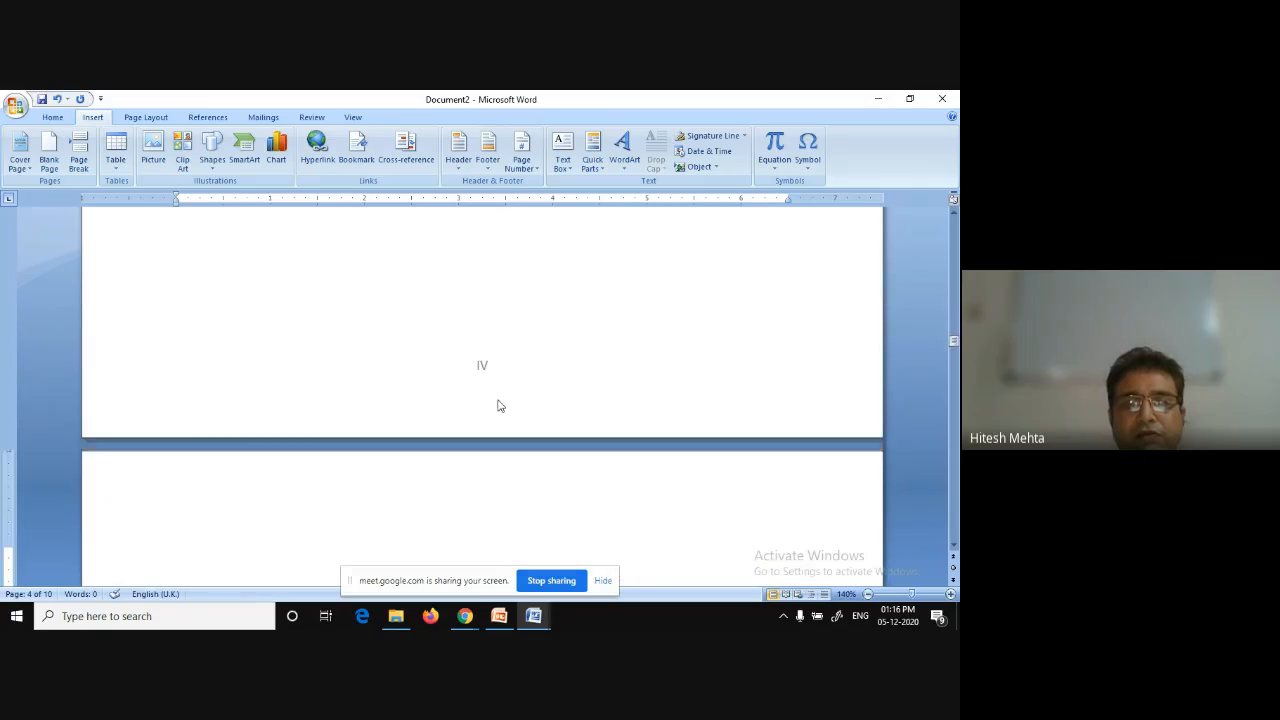
{"action": "scroll", "coordinate": [499, 400], "scroll_direction": "down", "scroll_amount": 5}
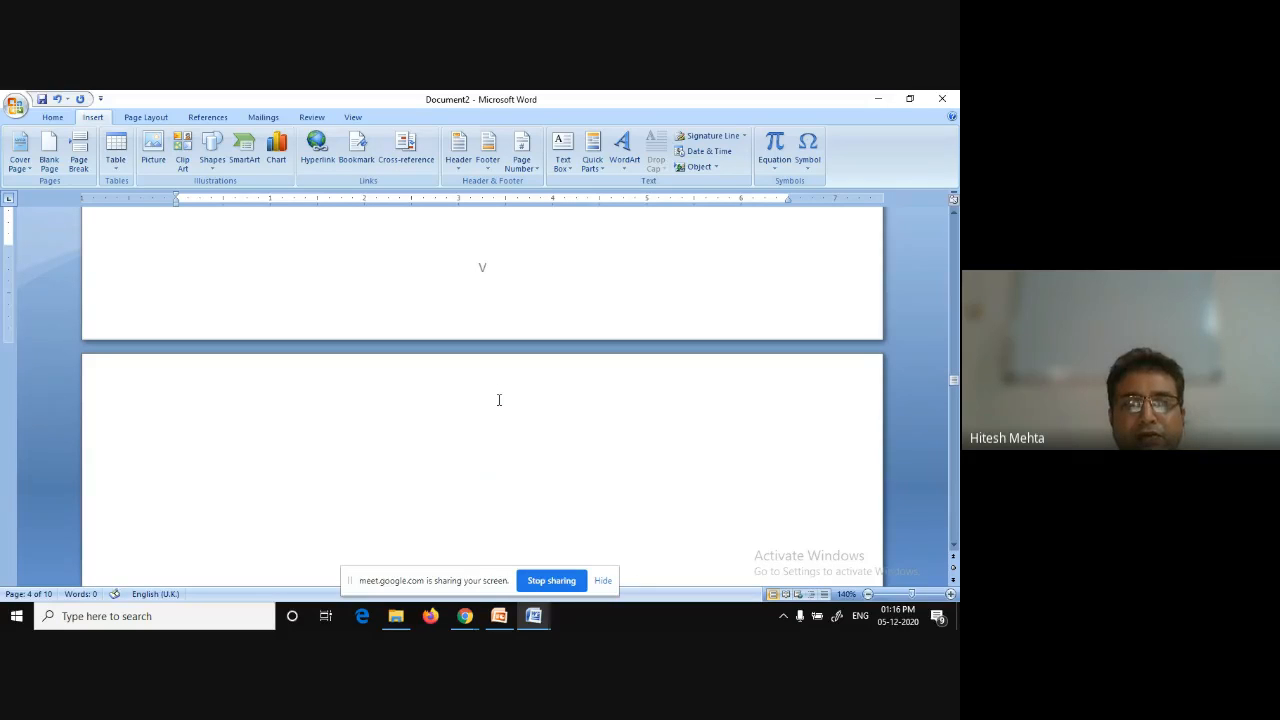
{"action": "scroll", "coordinate": [499, 400], "scroll_direction": "down", "scroll_amount": 5}
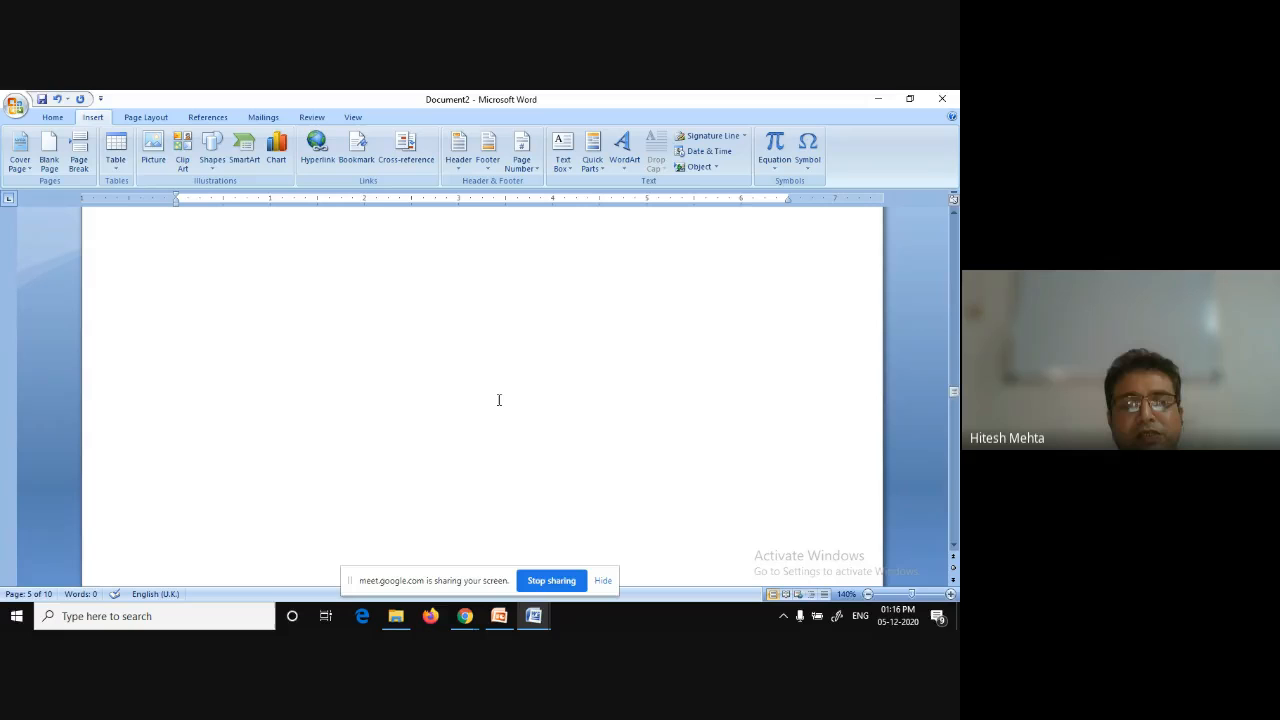
{"action": "scroll", "coordinate": [499, 400], "scroll_direction": "down", "scroll_amount": 5}
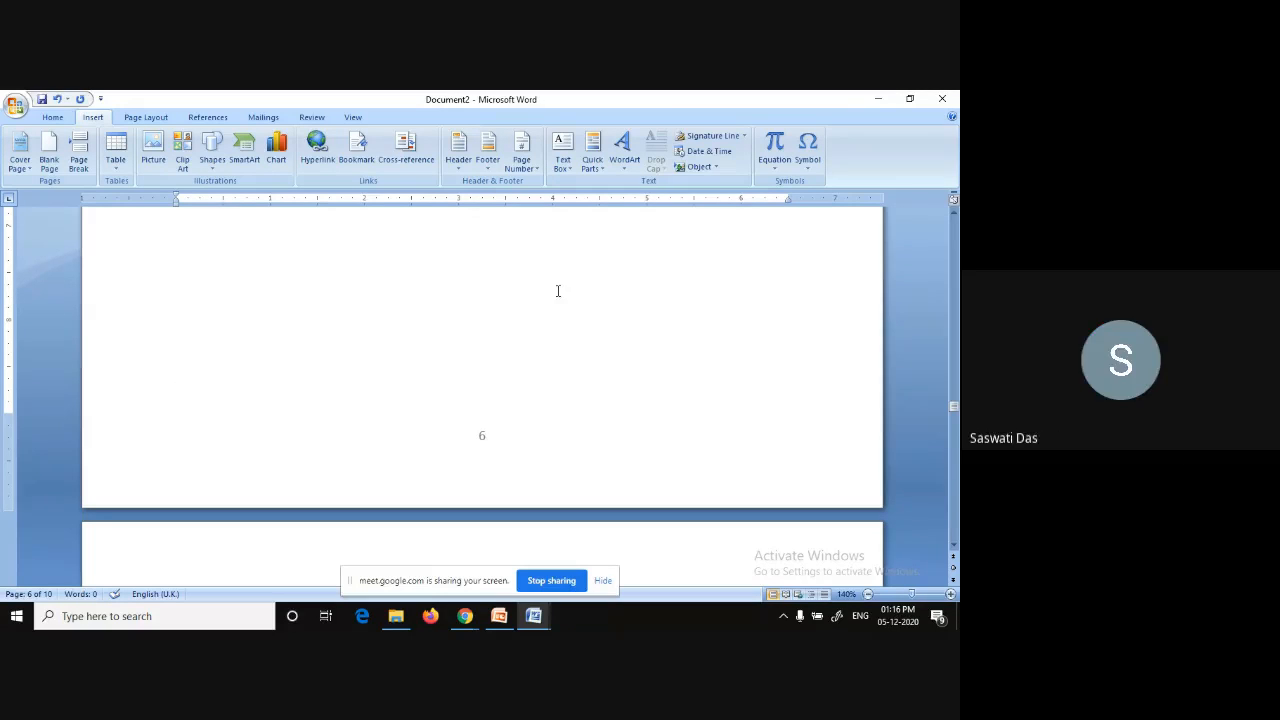
Set the second section's page numbering to start at 1.
{"action": "left_click", "coordinate": [533, 170]}
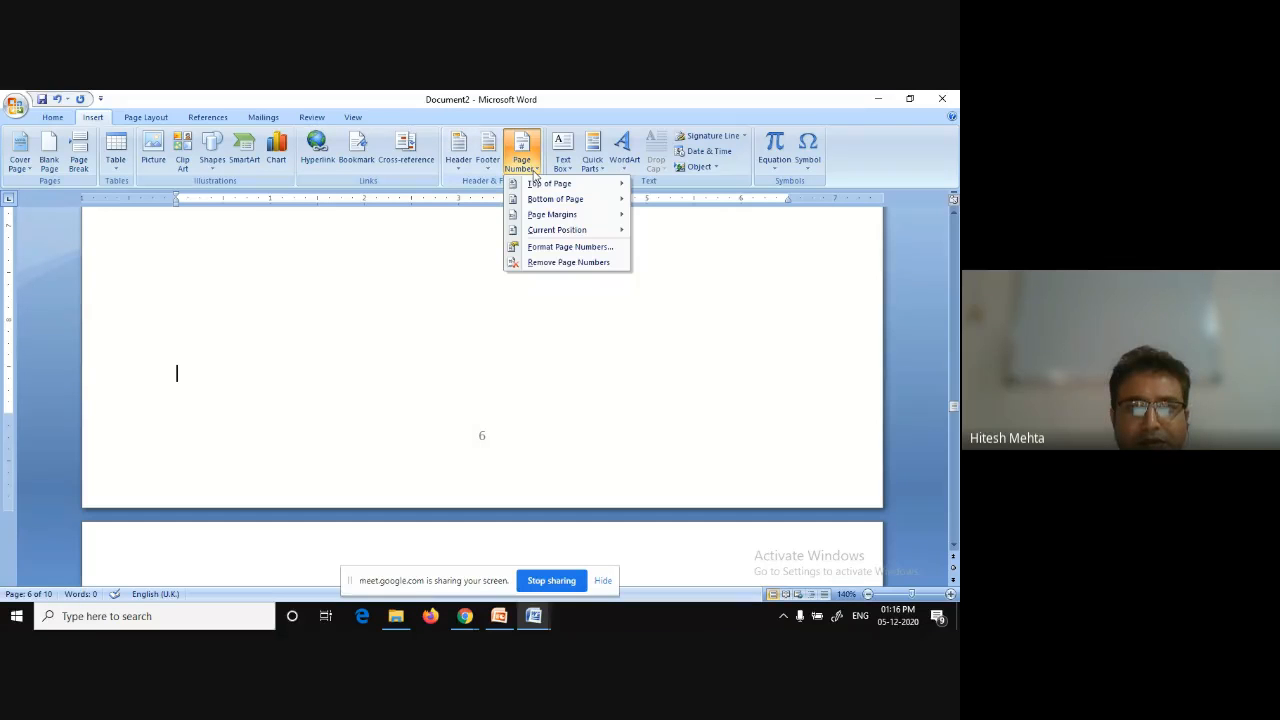
{"action": "left_click", "coordinate": [561, 247]}
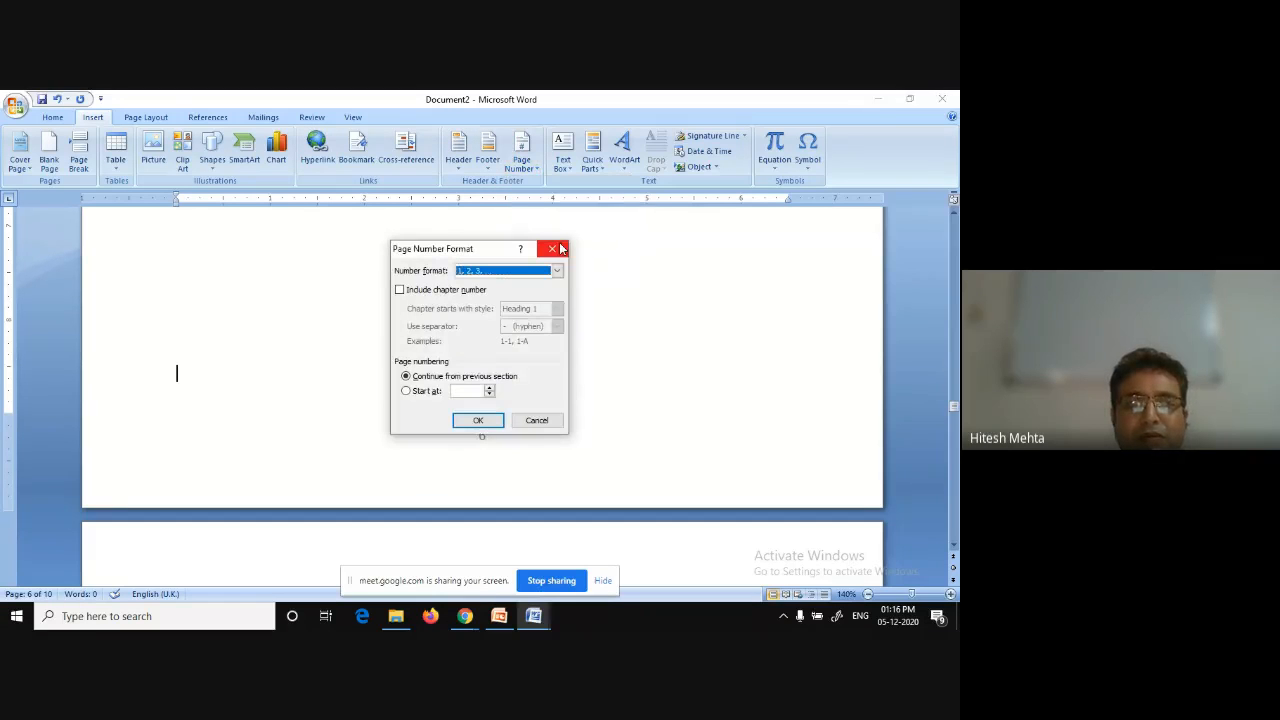
{"action": "left_click", "coordinate": [434, 392]}
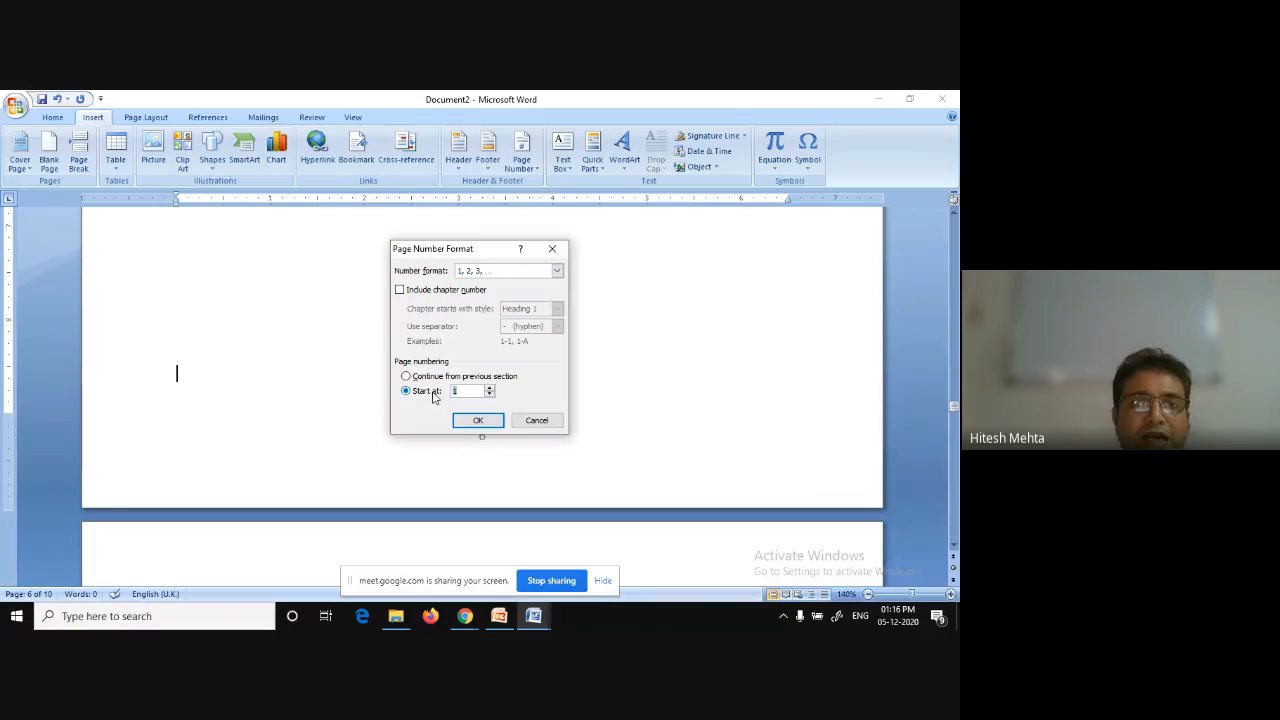
{"action": "left_click", "coordinate": [479, 421]}
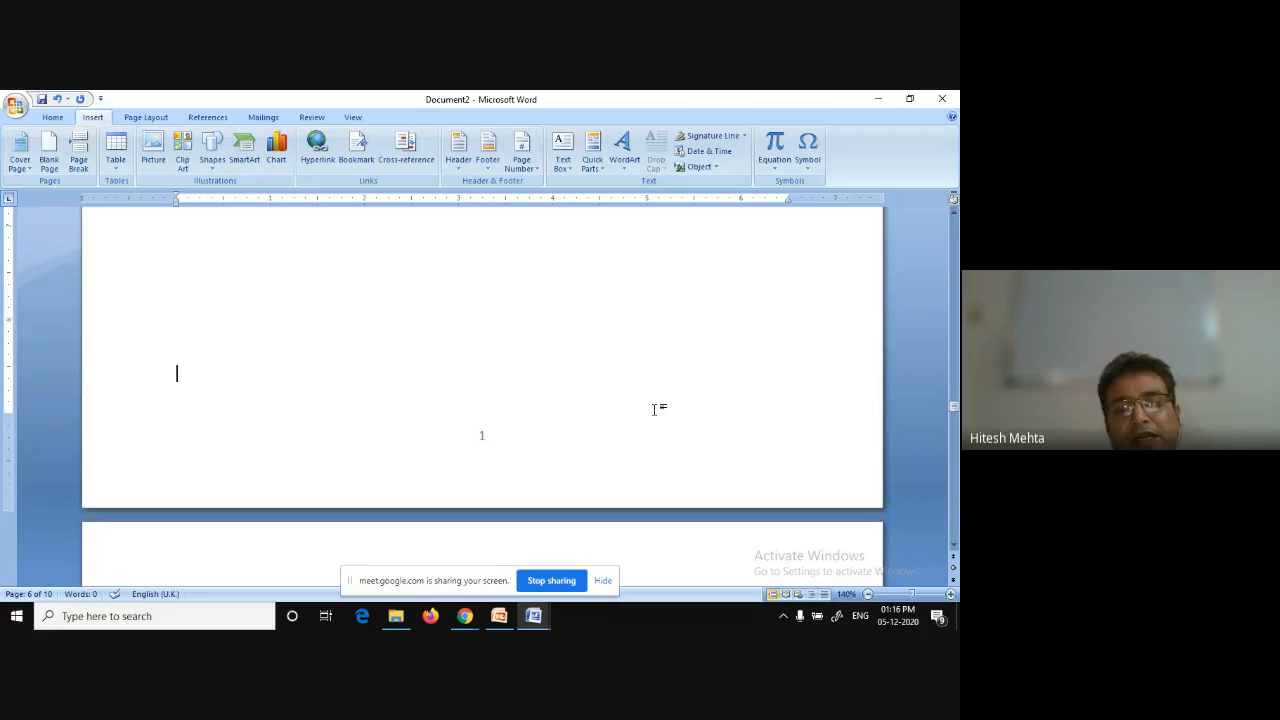
Scroll through the whole document to examine the page numbering in both sections.
{"action": "scroll", "coordinate": [656, 409], "scroll_direction": "down", "scroll_amount": 2}
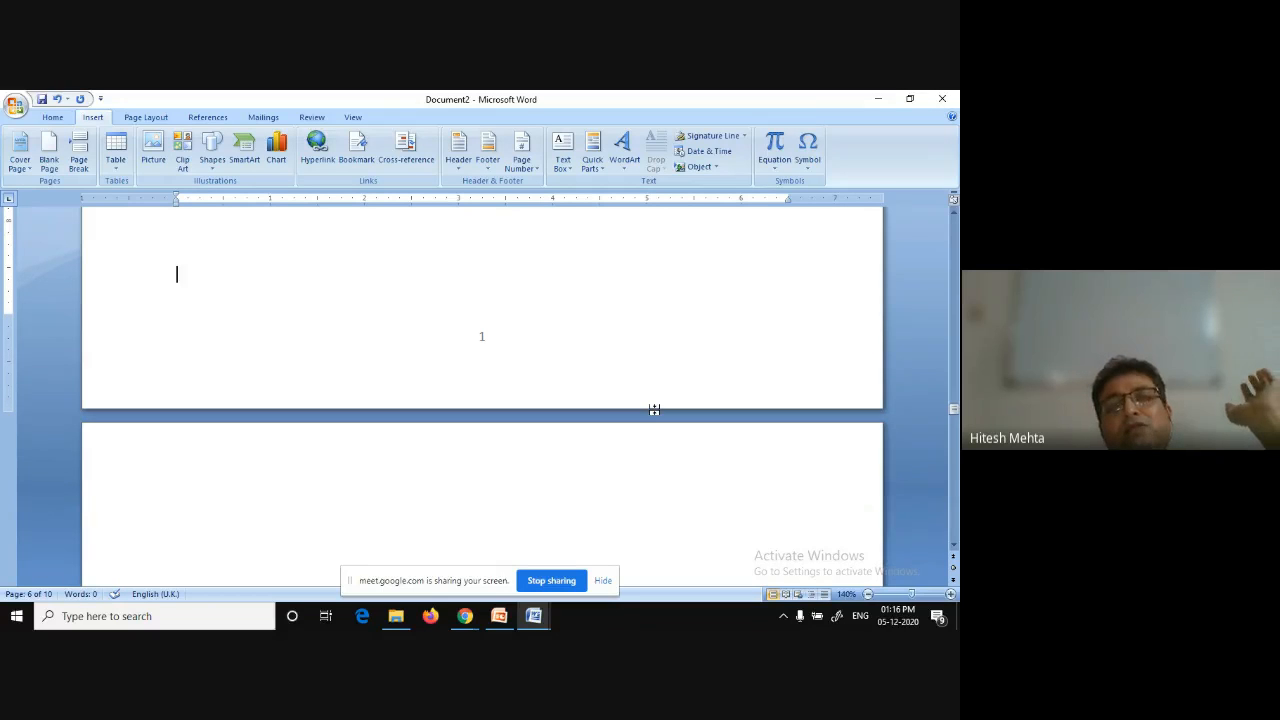
{"action": "scroll", "coordinate": [655, 409], "scroll_direction": "down", "scroll_amount": 2}
{"action": "scroll", "coordinate": [656, 410], "scroll_direction": "down", "scroll_amount": 15}
{"action": "scroll", "coordinate": [656, 410], "scroll_direction": "down", "scroll_amount": 10}
{"action": "scroll", "coordinate": [656, 410], "scroll_direction": "down", "scroll_amount": 18}
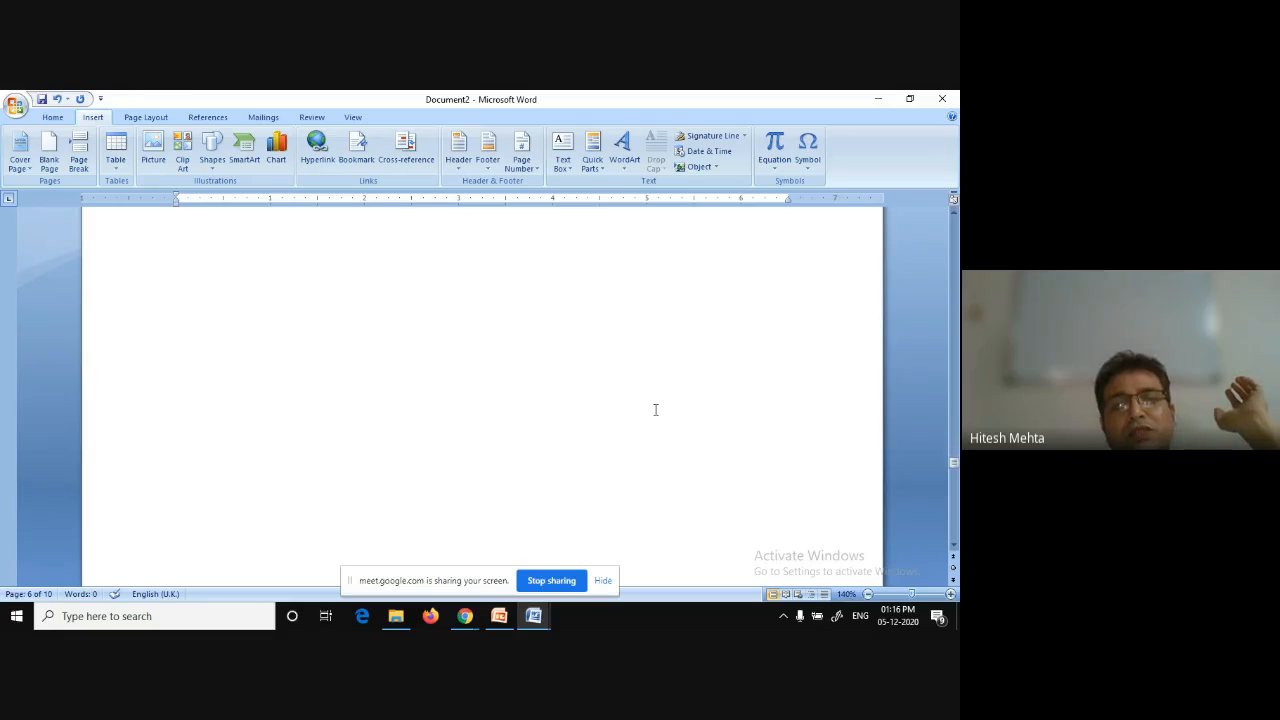
{"action": "scroll", "coordinate": [656, 410], "scroll_direction": "down", "scroll_amount": 20}
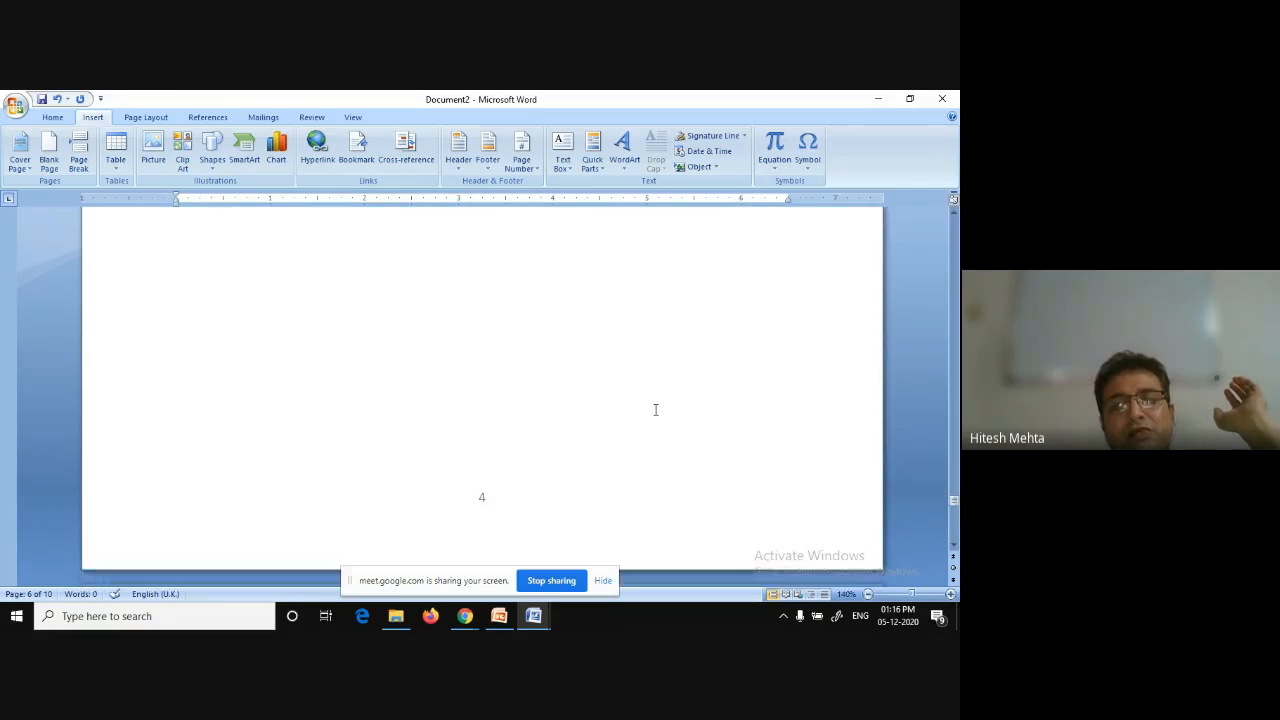
{"action": "scroll", "coordinate": [655, 410], "scroll_direction": "down", "scroll_amount": 20}
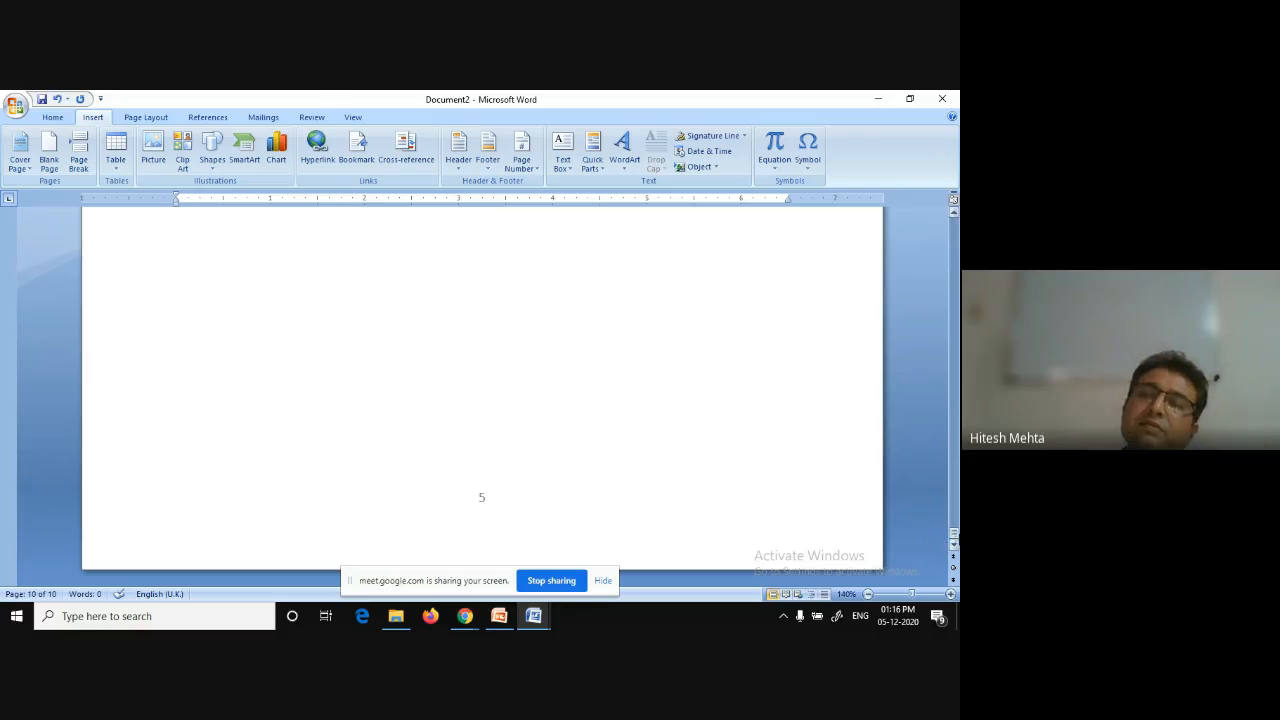
{"action": "left_click_drag", "start_coordinate": [956, 535], "coordinate": [930, 222]}
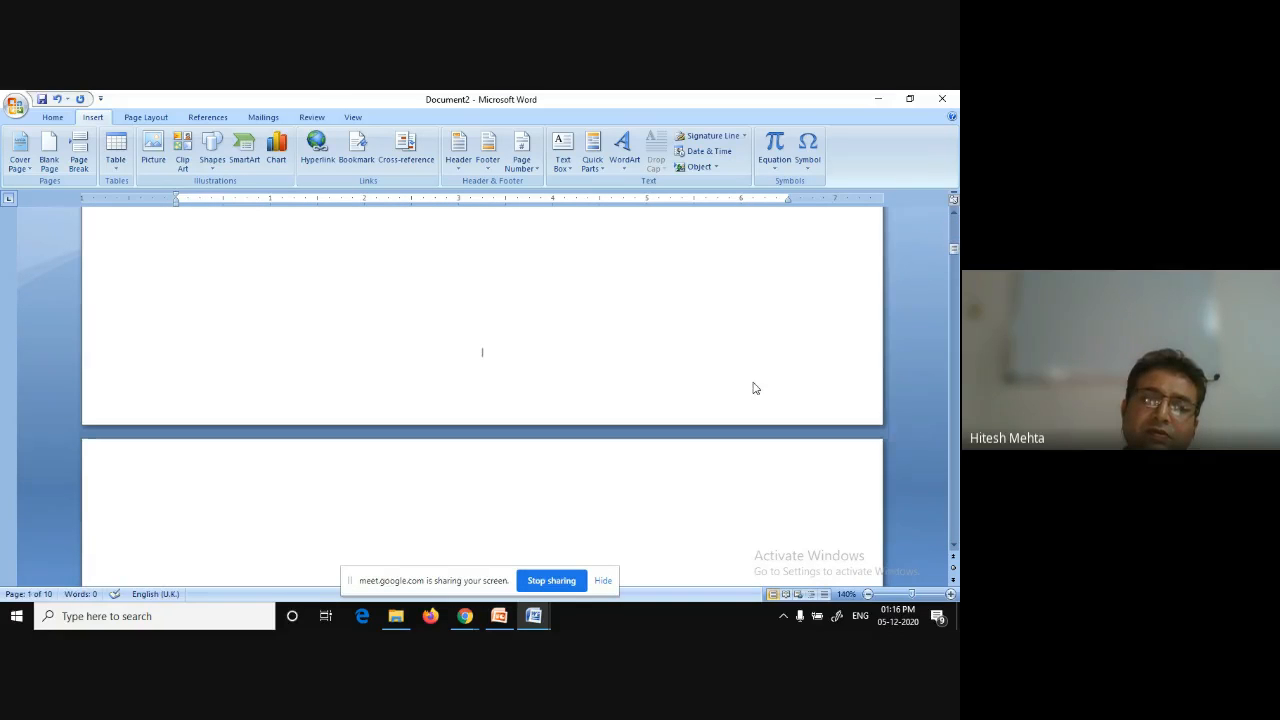
{"action": "scroll", "coordinate": [754, 382], "scroll_direction": "down", "scroll_amount": 5}
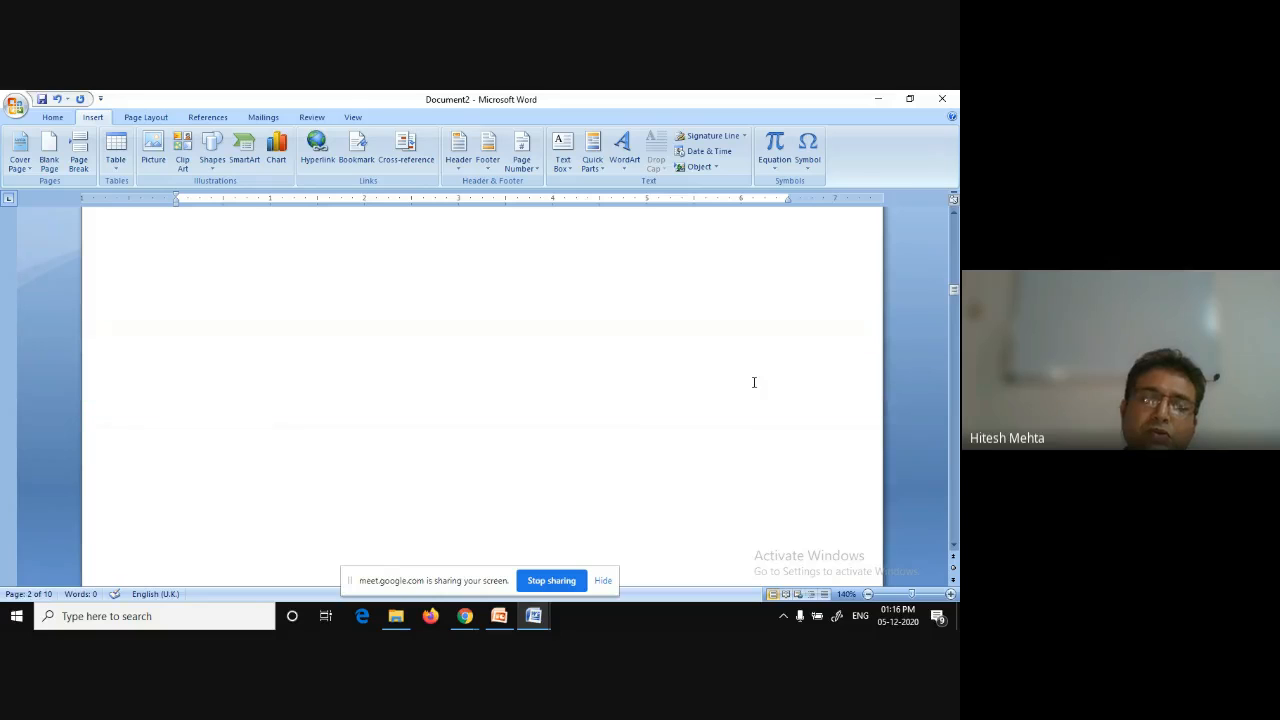
{"action": "scroll", "coordinate": [754, 382], "scroll_direction": "down", "scroll_amount": 5}
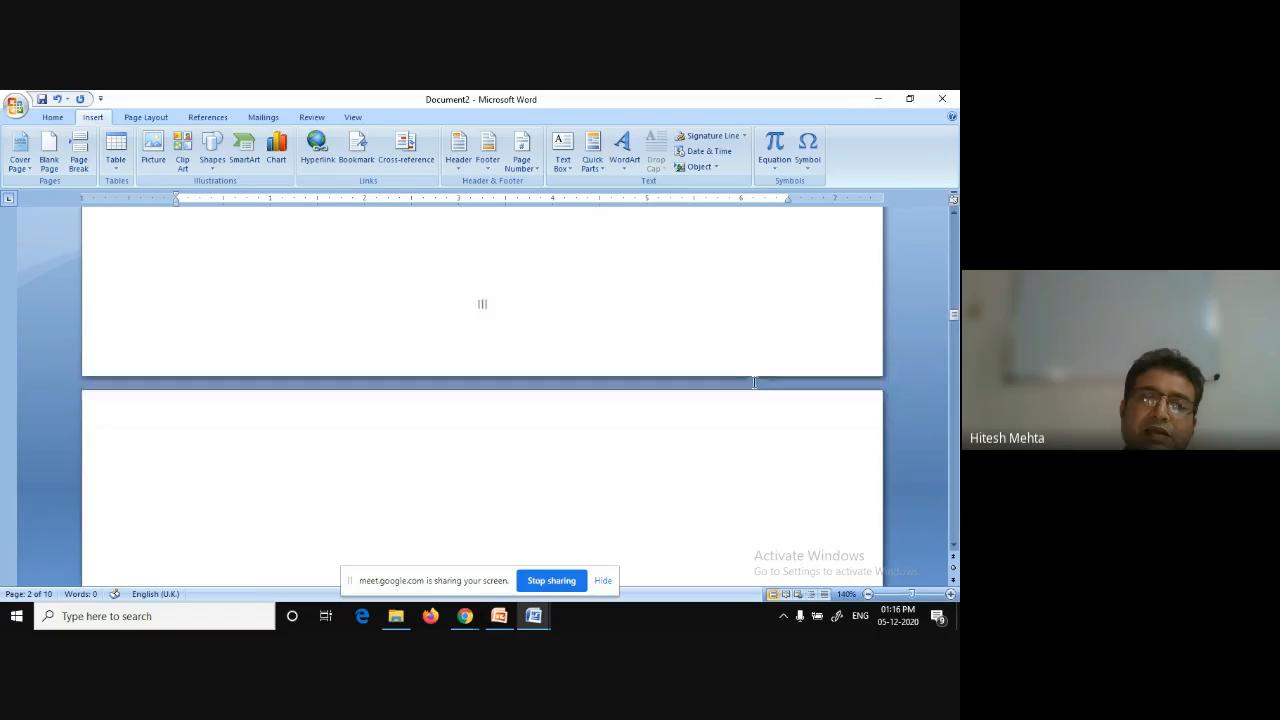
{"action": "scroll", "coordinate": [754, 382], "scroll_direction": "down", "scroll_amount": 5}
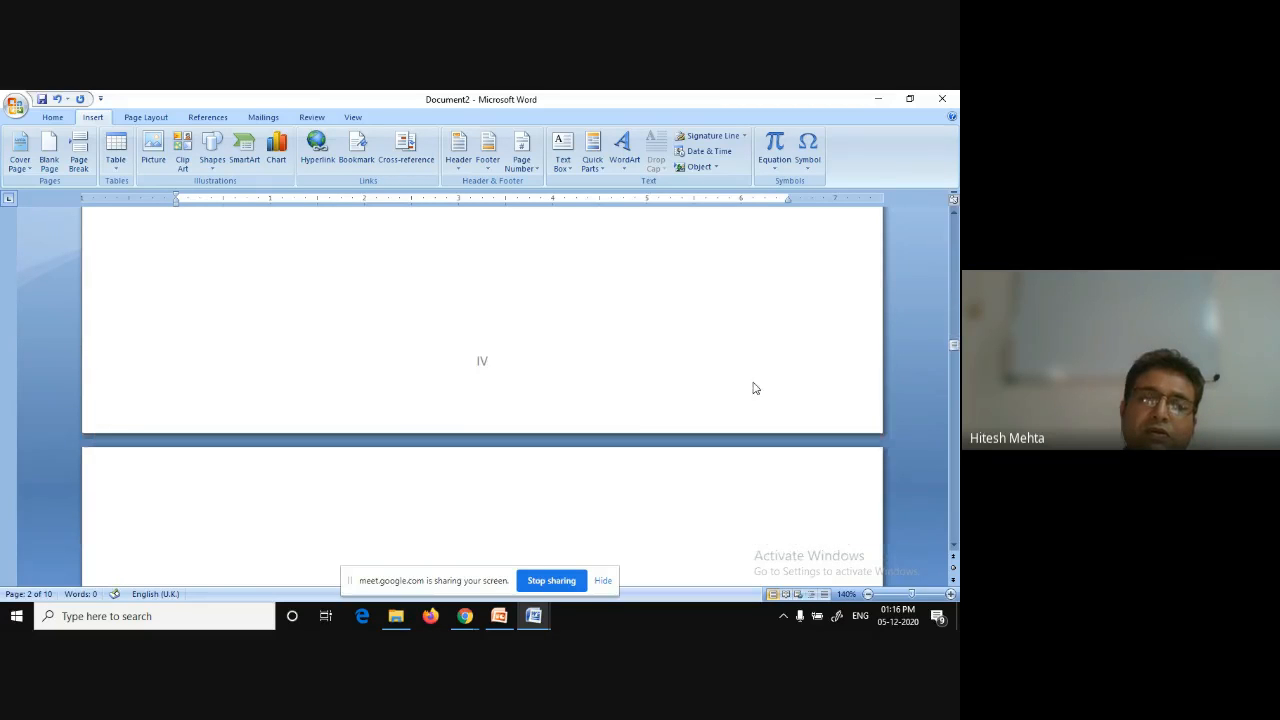
{"action": "scroll", "coordinate": [754, 382], "scroll_direction": "down", "scroll_amount": 2}
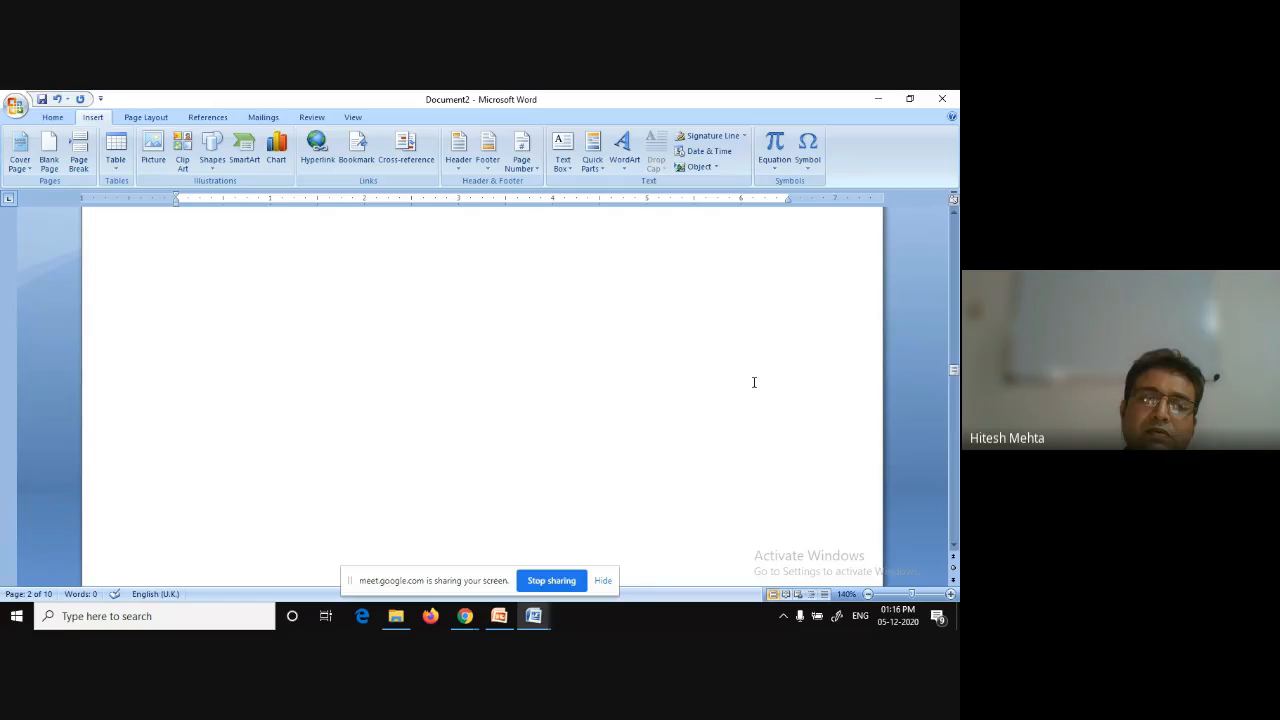
Scroll down the document and back to the first page to examine the section page numbers.
{"action": "scroll", "coordinate": [754, 382], "scroll_direction": "down", "scroll_amount": 2}
{"action": "scroll", "coordinate": [755, 385], "scroll_direction": "down", "scroll_amount": 5}
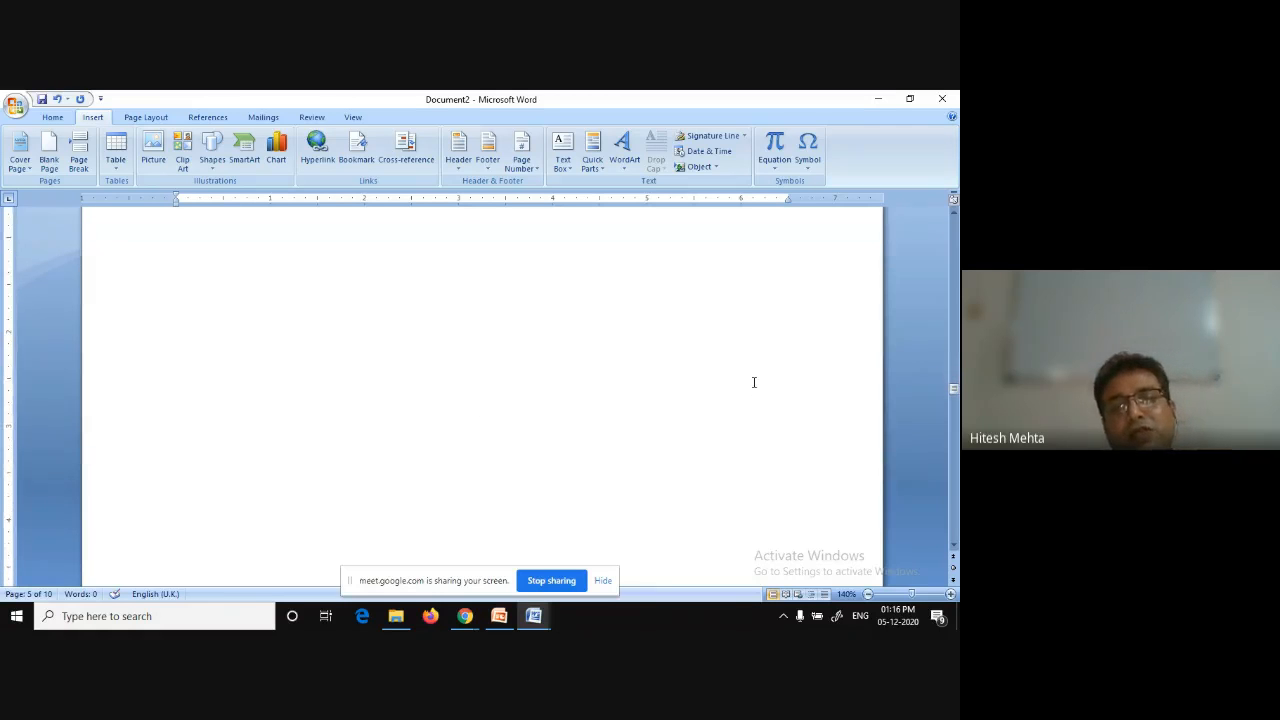
{"action": "scroll", "coordinate": [754, 382], "scroll_direction": "down", "scroll_amount": 3}
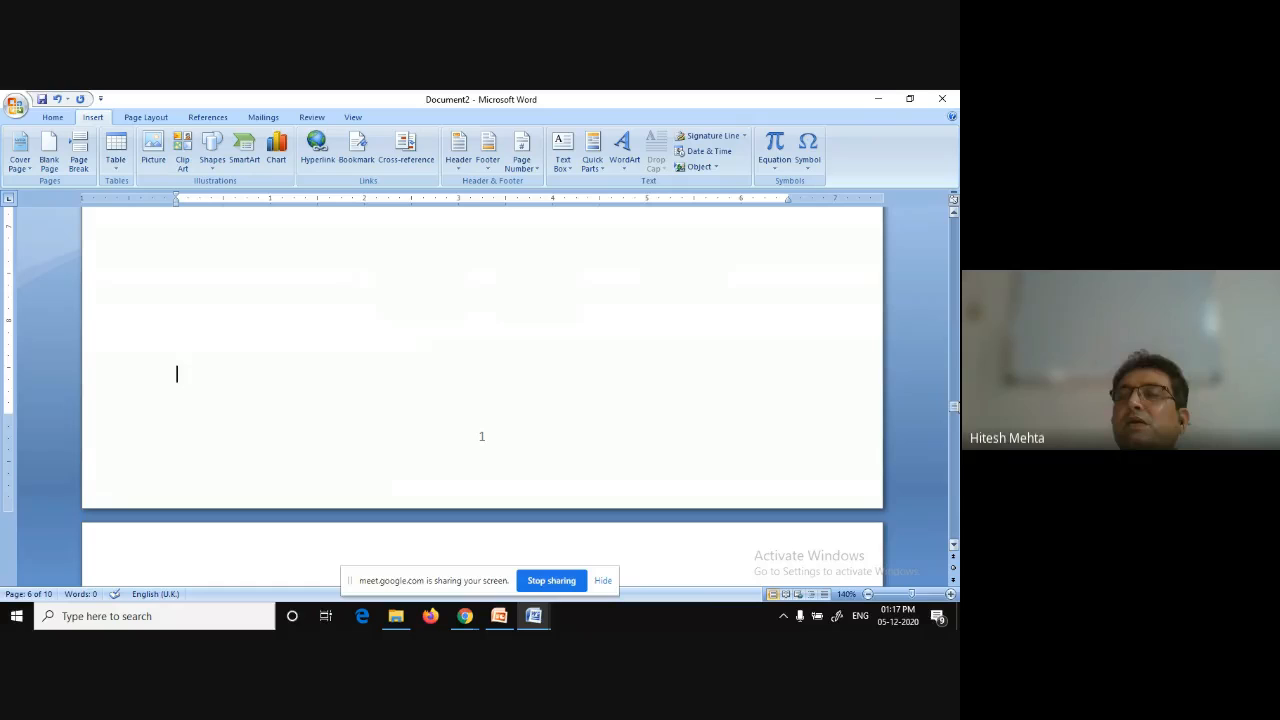
{"action": "left_click_drag", "start_coordinate": [955, 409], "coordinate": [934, 214]}
{"action": "scroll", "coordinate": [561, 381], "scroll_direction": "down", "scroll_amount": 3}
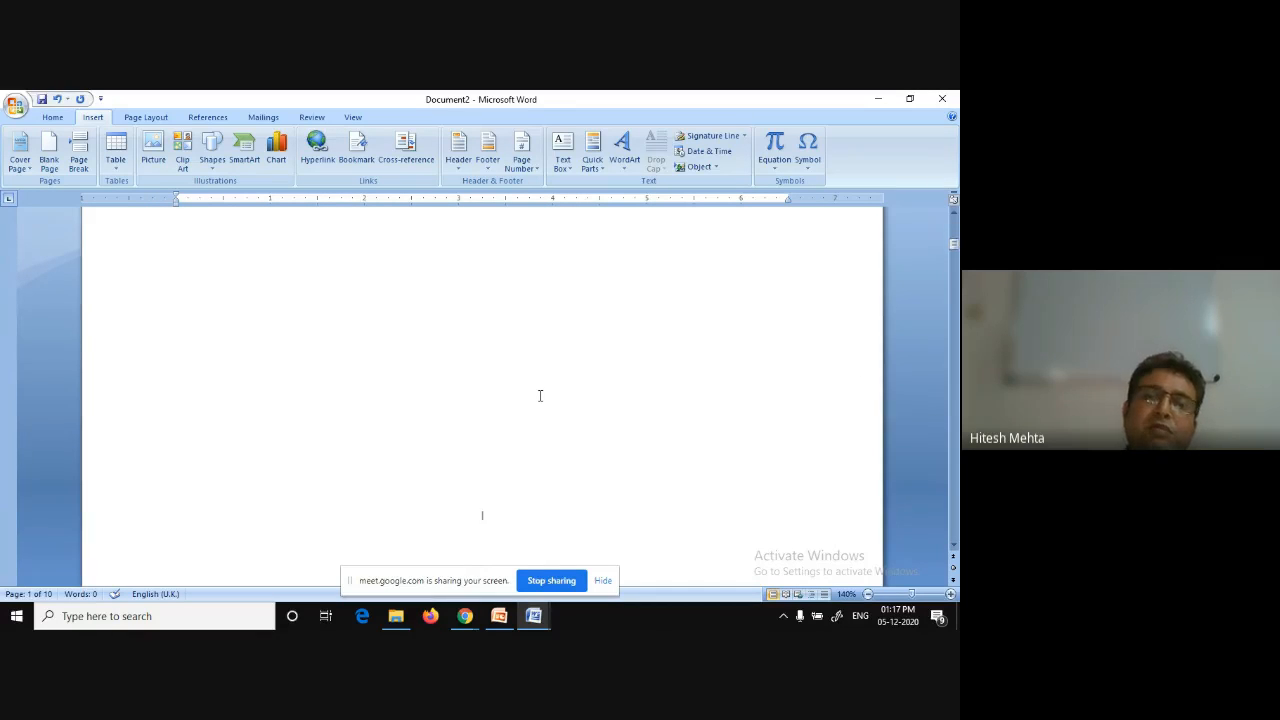
{"action": "scroll", "coordinate": [540, 396], "scroll_direction": "down", "scroll_amount": 1}
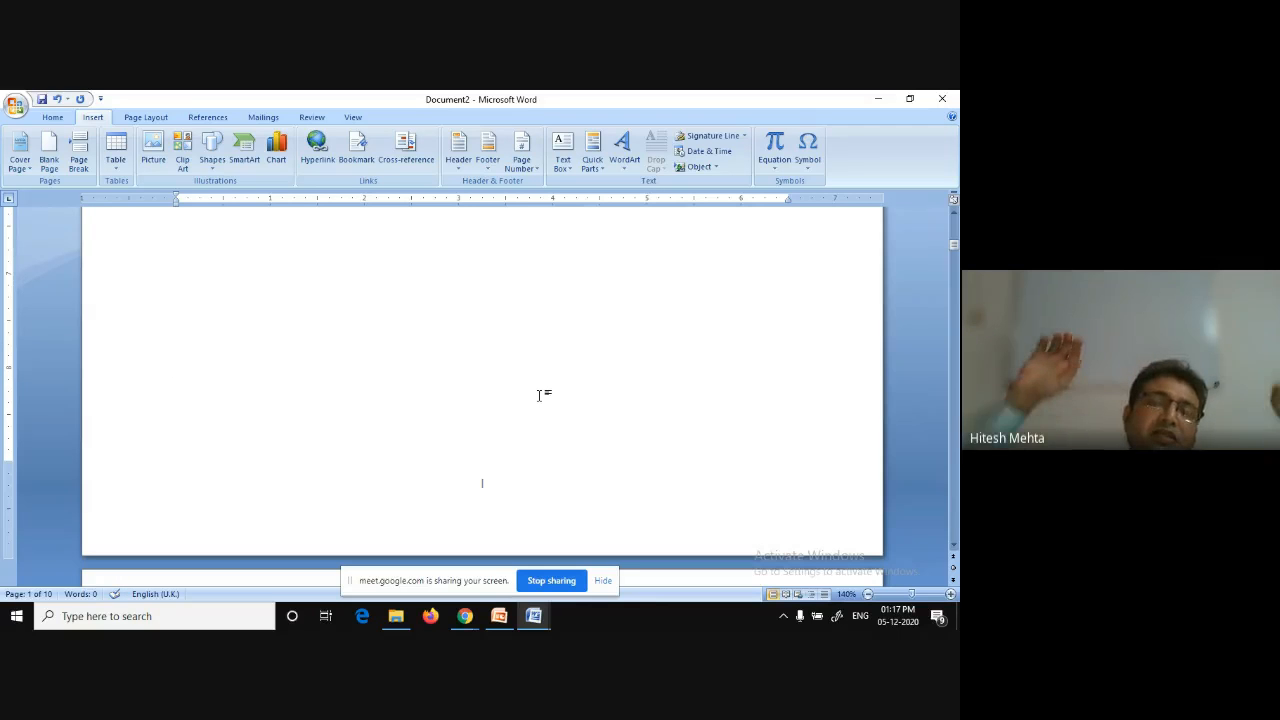
Open the first section's Page Setup layout options and close the dialog without changes.
{"action": "left_click", "coordinate": [538, 395]}
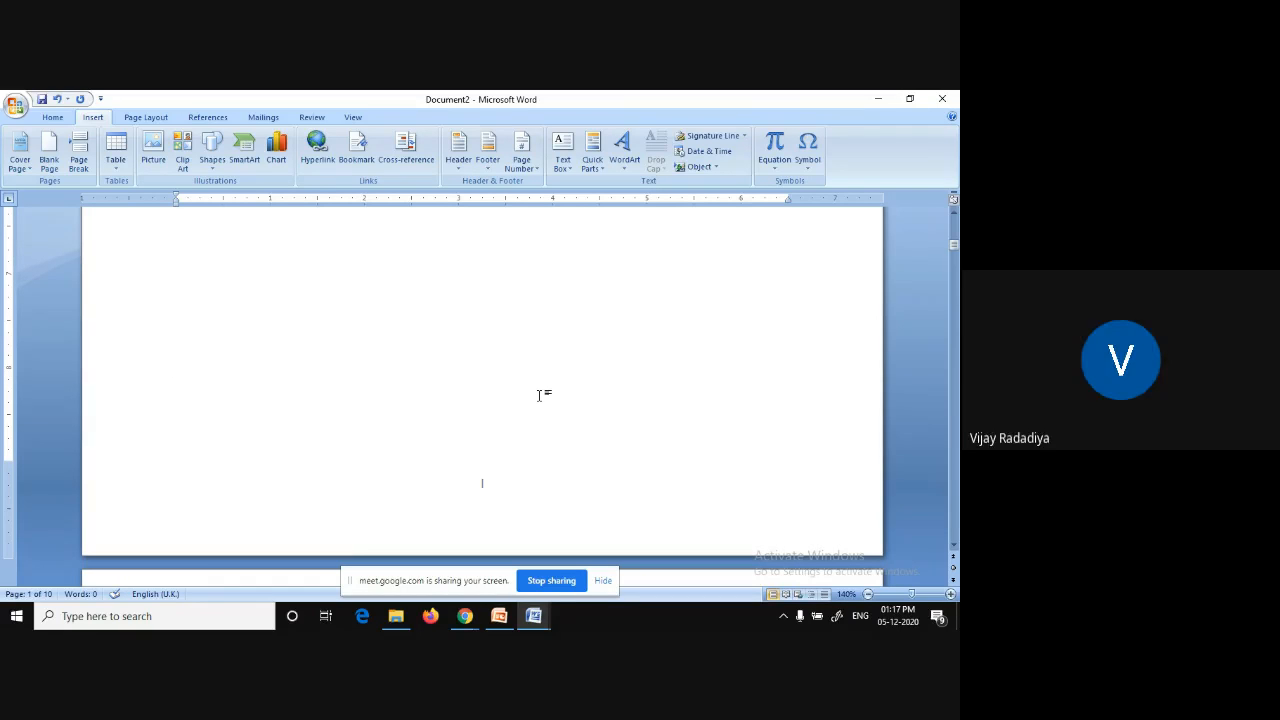
{"action": "left_click", "coordinate": [143, 116]}
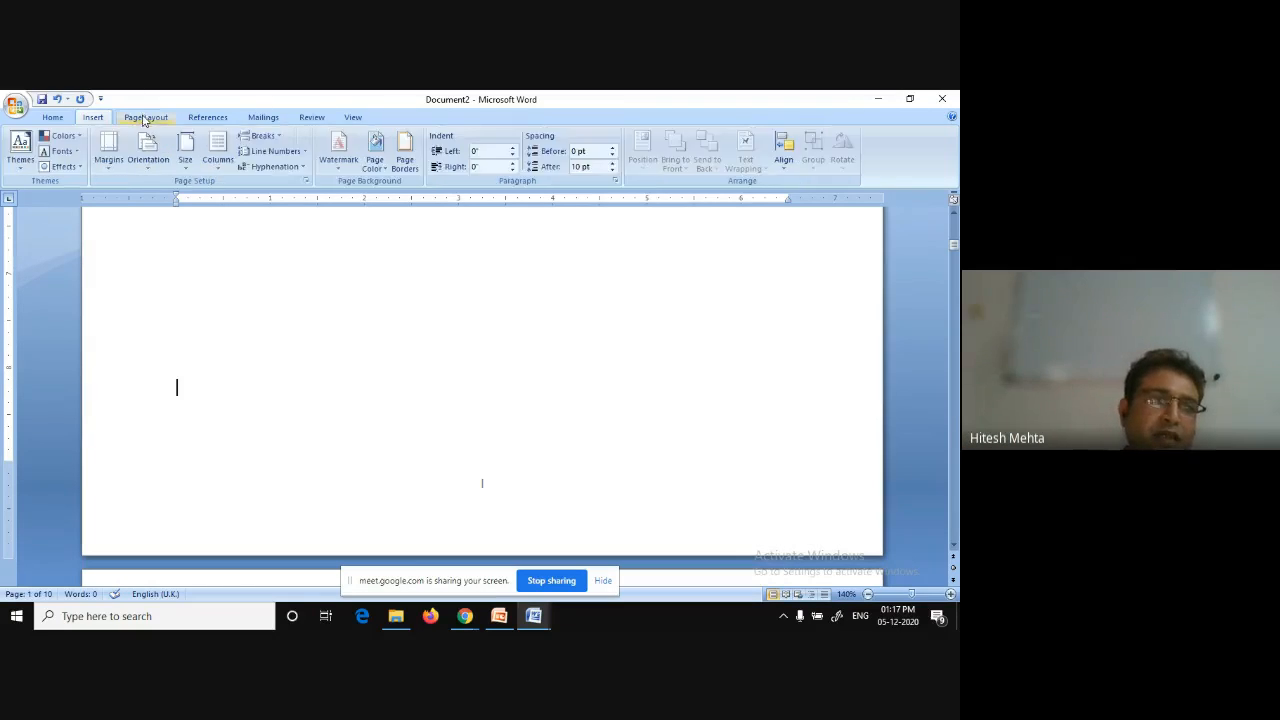
{"action": "left_click", "coordinate": [306, 181]}
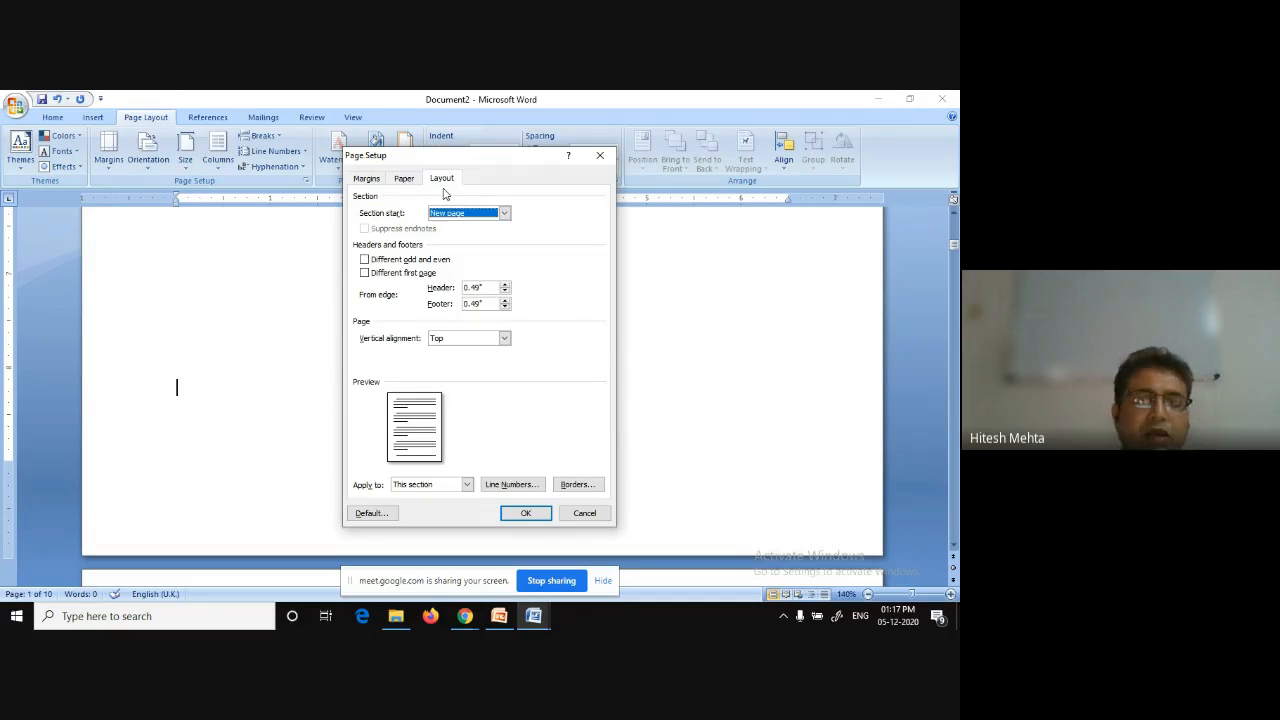
{"action": "left_click", "coordinate": [528, 513]}
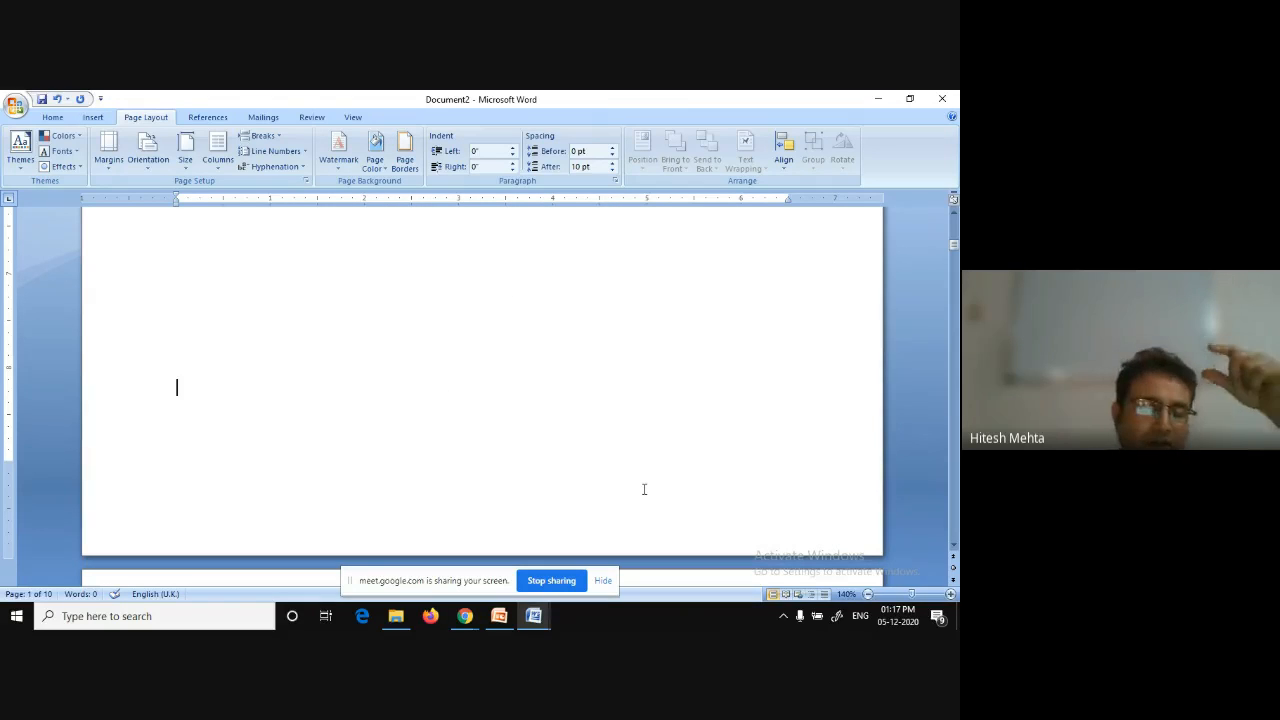
Scroll through the opening pages to check the Roman numeral page numbers in their footers.
{"action": "scroll", "coordinate": [644, 489], "scroll_direction": "down", "scroll_amount": 5}
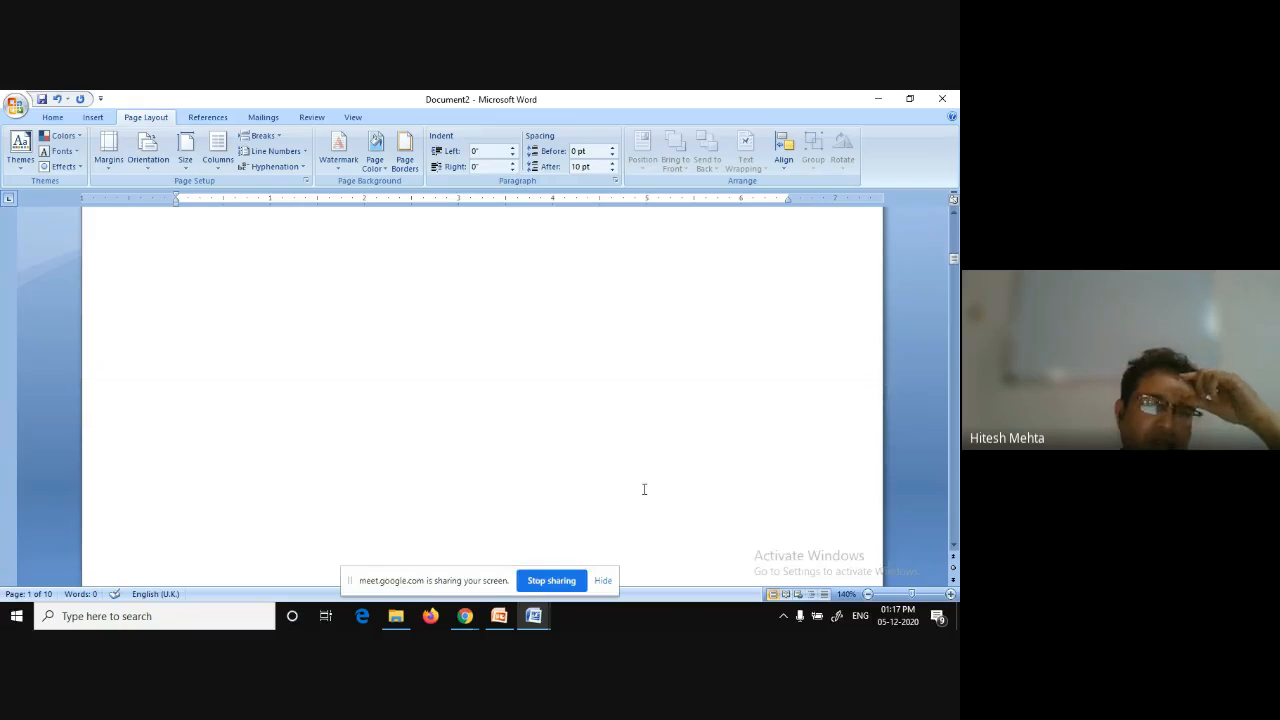
{"action": "scroll", "coordinate": [644, 489], "scroll_direction": "down", "scroll_amount": 3}
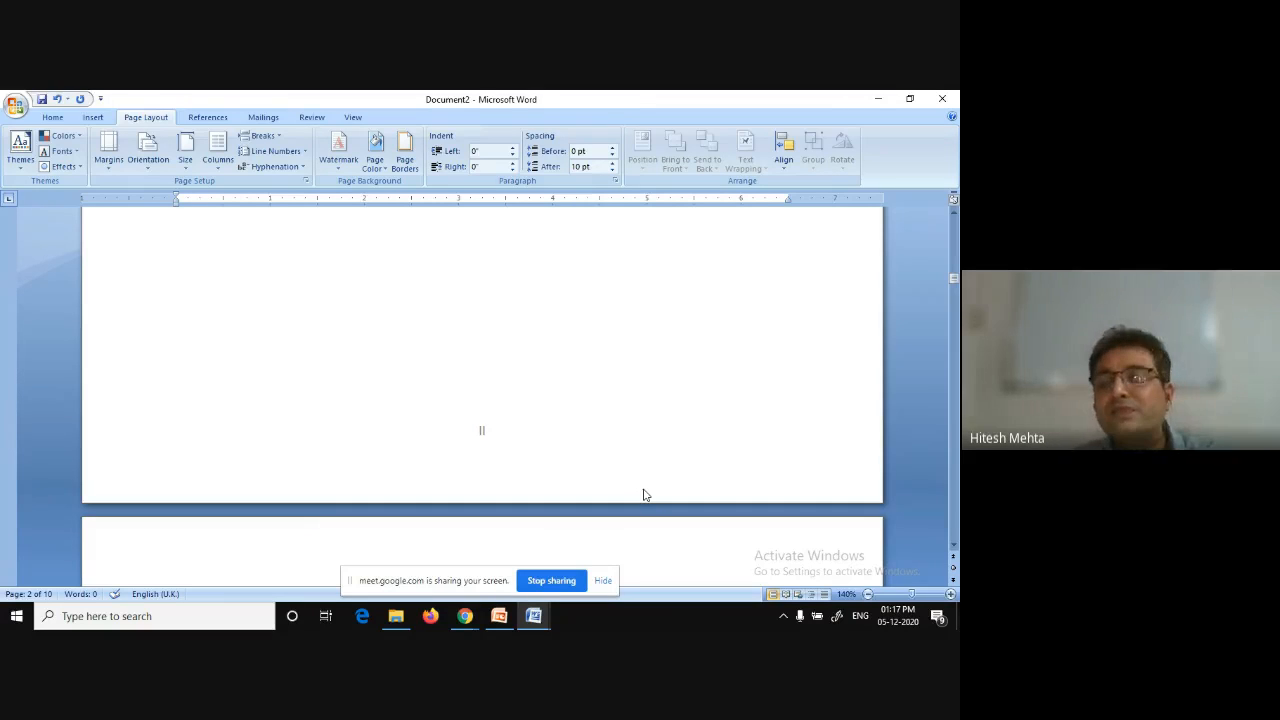
{"action": "scroll", "coordinate": [644, 489], "scroll_direction": "down", "scroll_amount": 3}
{"action": "scroll", "coordinate": [644, 489], "scroll_direction": "down", "scroll_amount": 2}
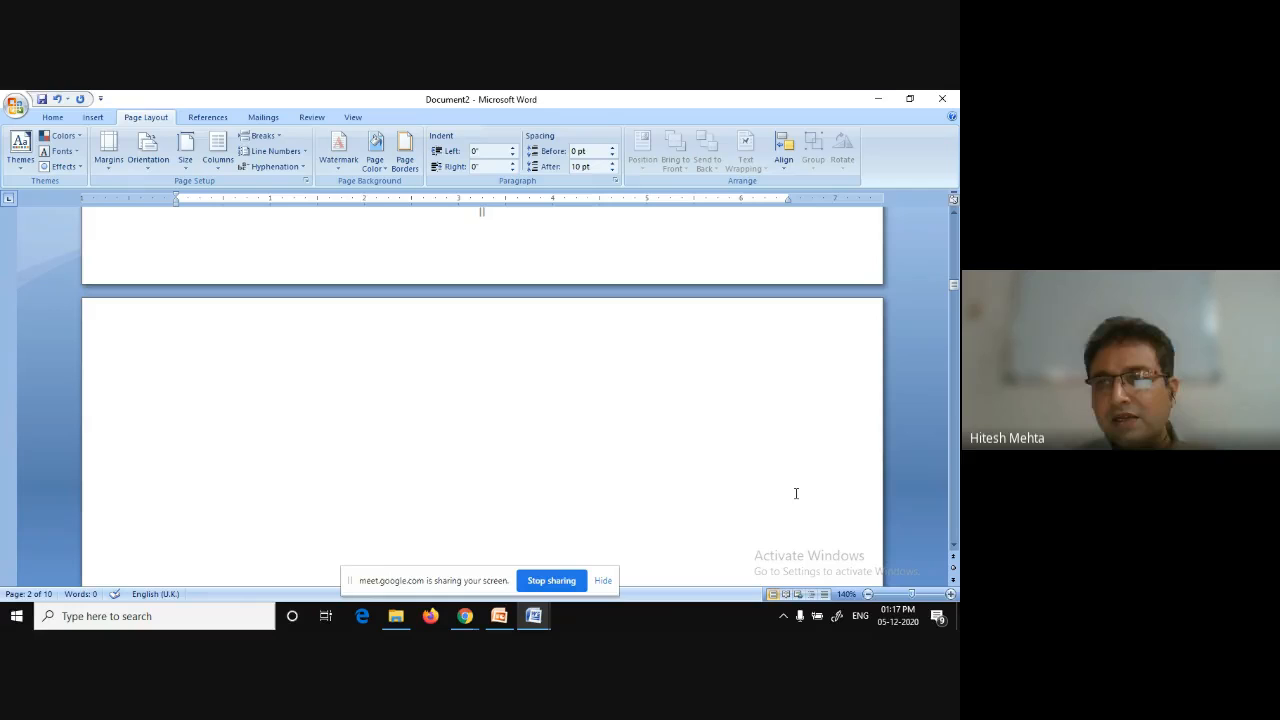